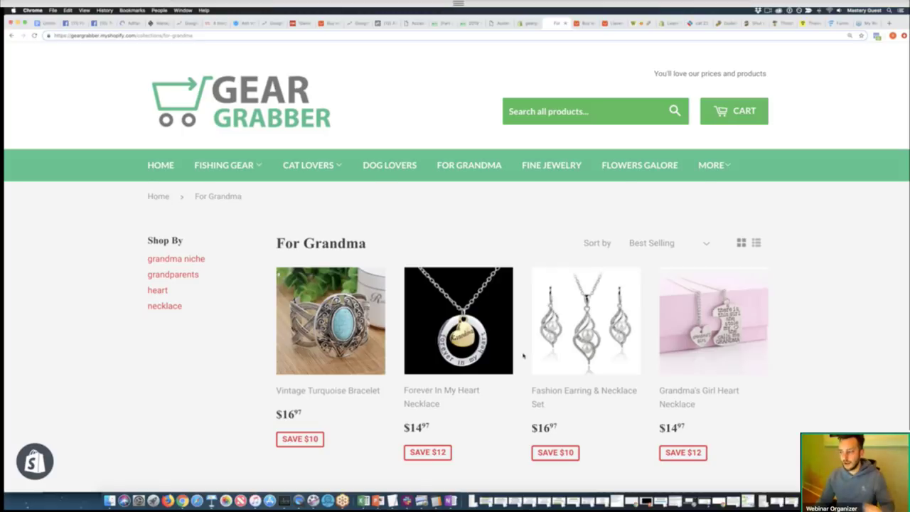
- Look over the For Grandma collection and open the Grandma's Girl Heart Necklace product page
scroll(522, 356, "down", 5)
scroll(523, 356, "up", 2)
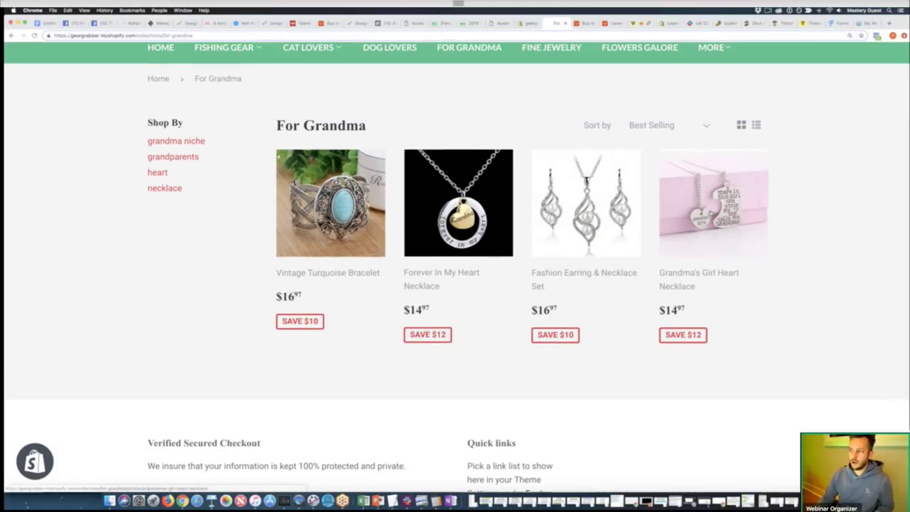
left_click(709, 212)
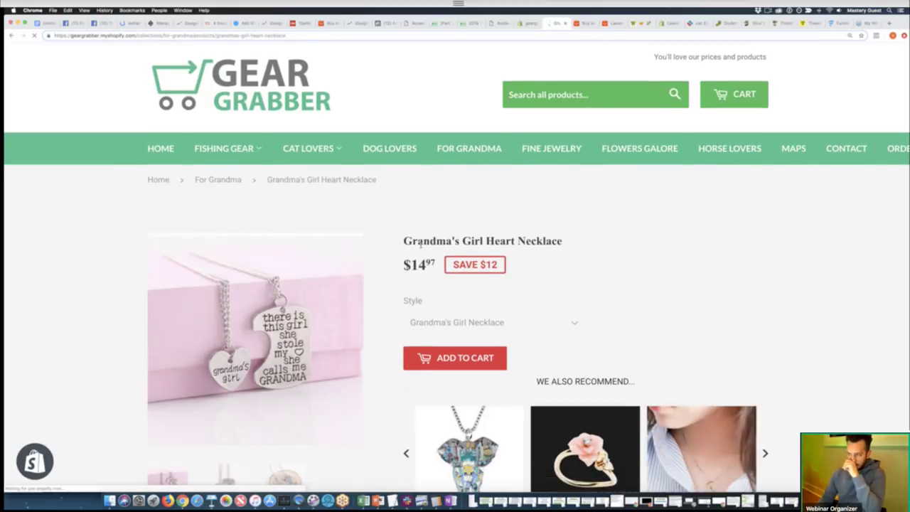
scroll(421, 243, "down", 3)
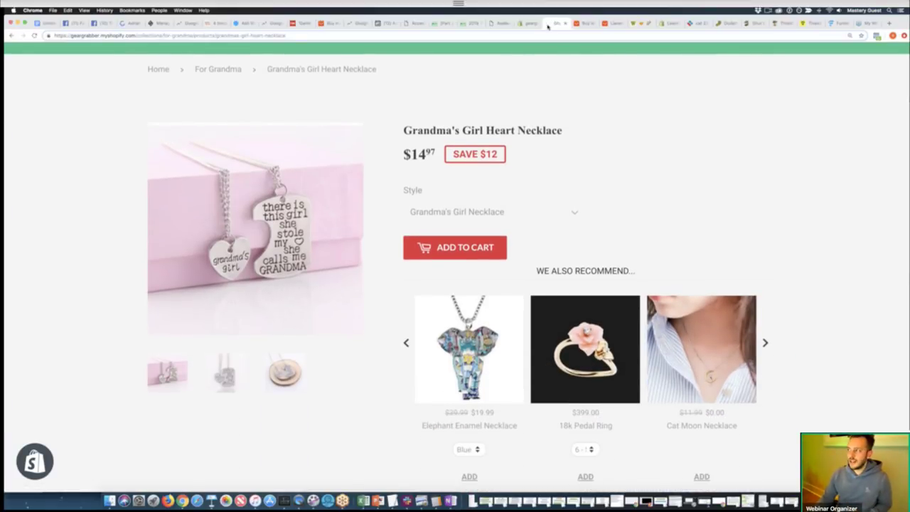
- Revisit the daily trending searches on Google Trends and the Ash Wednesday draft post on the Trendy Saver Facebook page
left_click(161, 24)
left_click(196, 25)
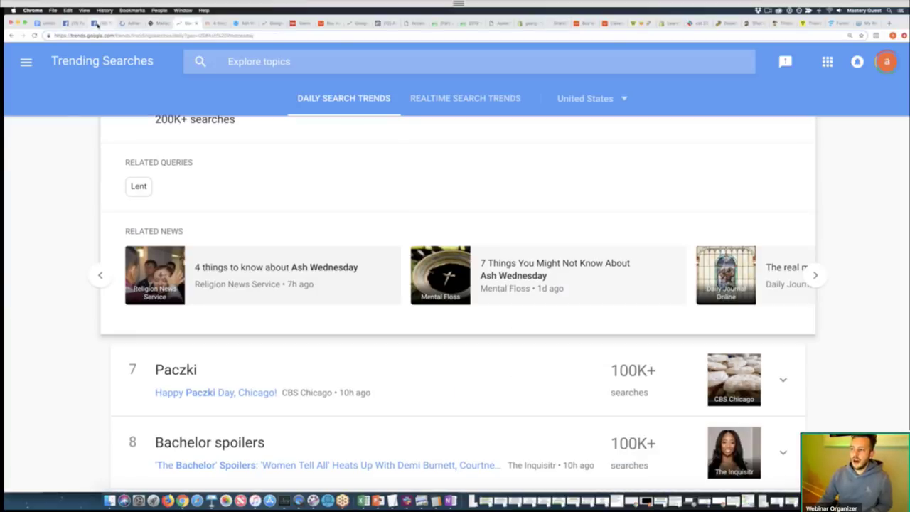
left_click(97, 23)
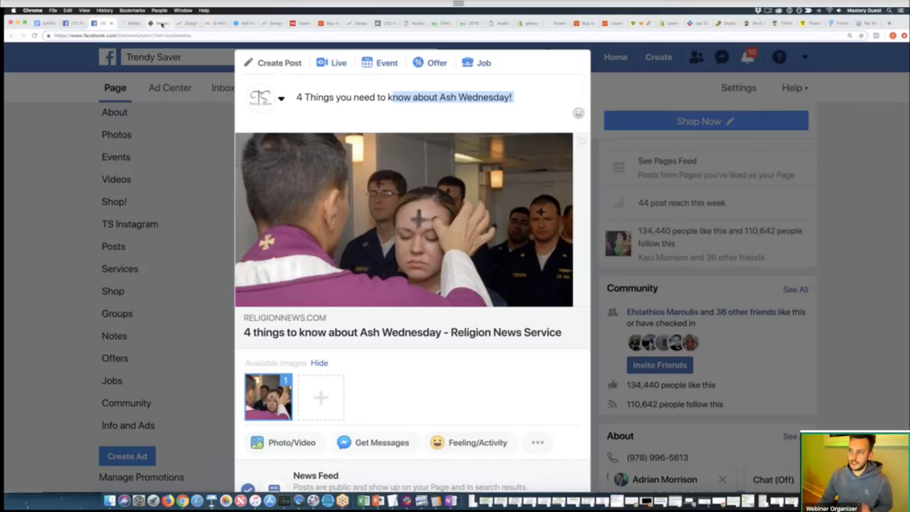
- Switch to Sniply and view its dashboard overview with the page enlarged
left_click(157, 23)
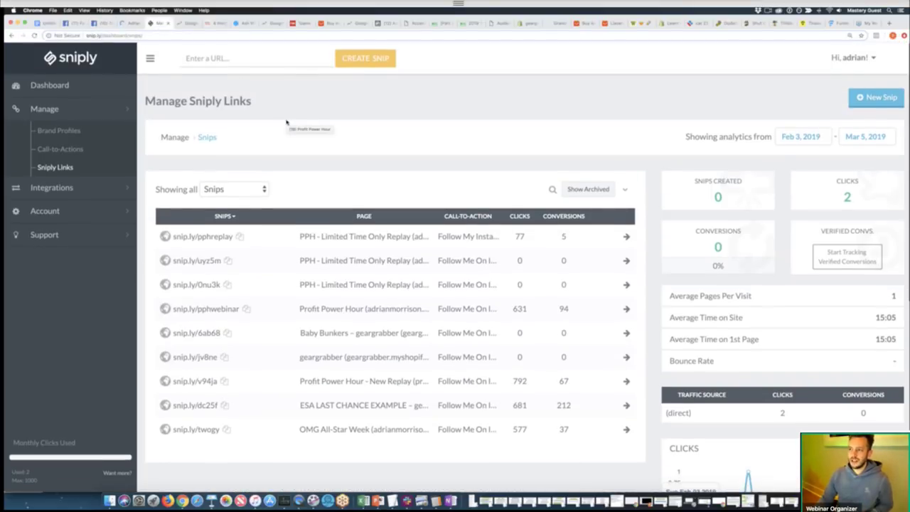
left_click(42, 84)
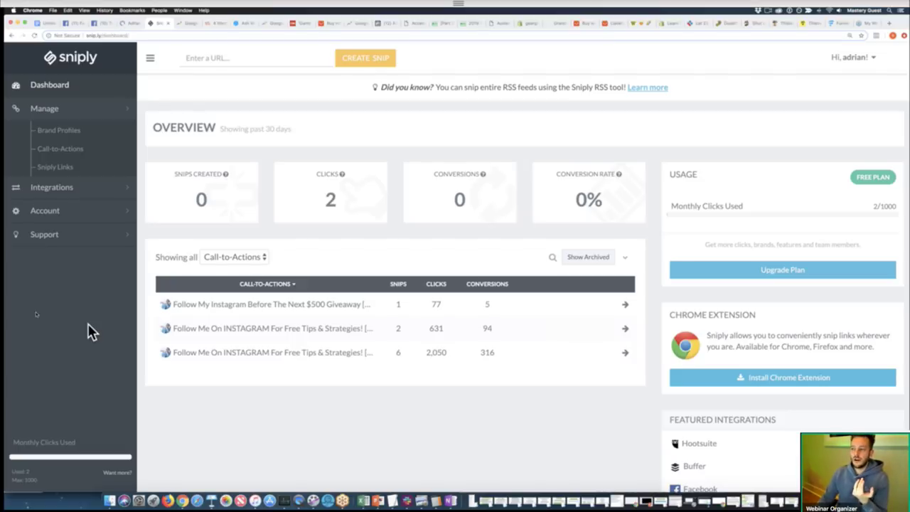
key("super+equal")
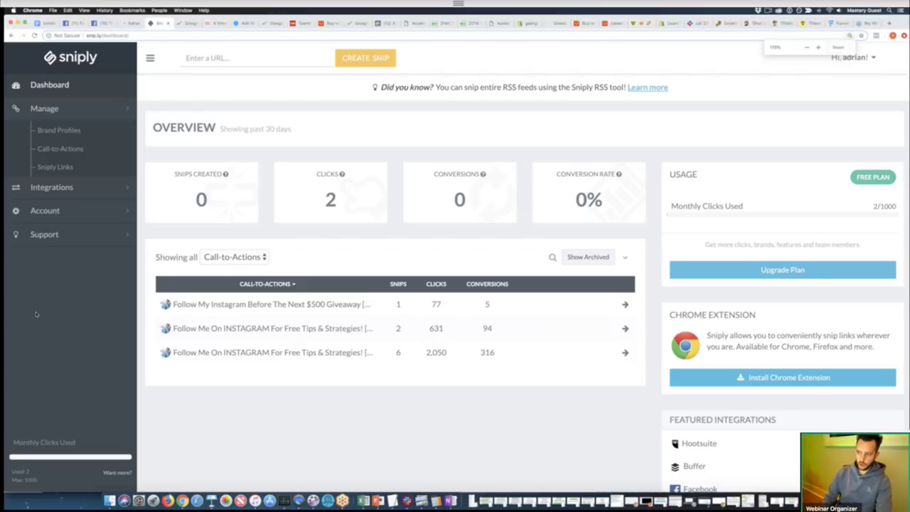
key("super+equal")
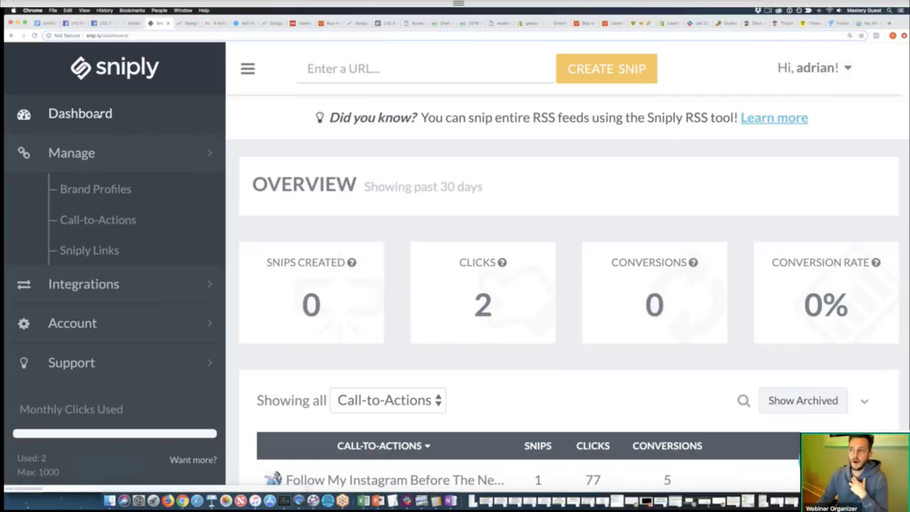
left_click(99, 116)
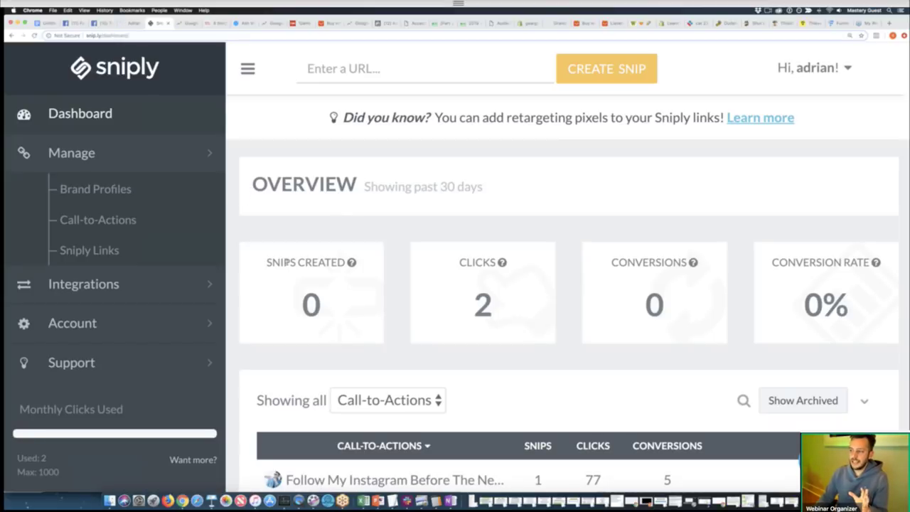
left_click_drag(280, 262, 477, 274)
left_click(478, 275)
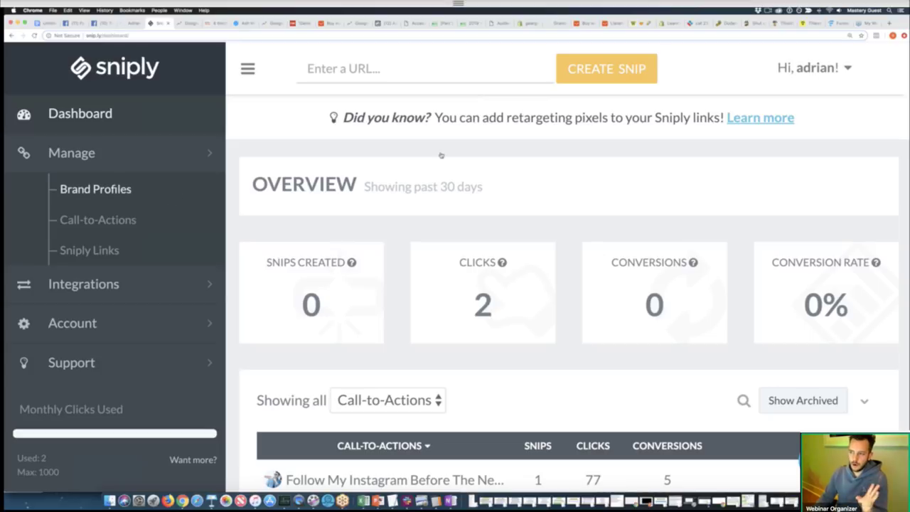
- Review Sniply's brand profiles and call-to-actions lists, and view the existing brand's detail page
left_click(81, 195)
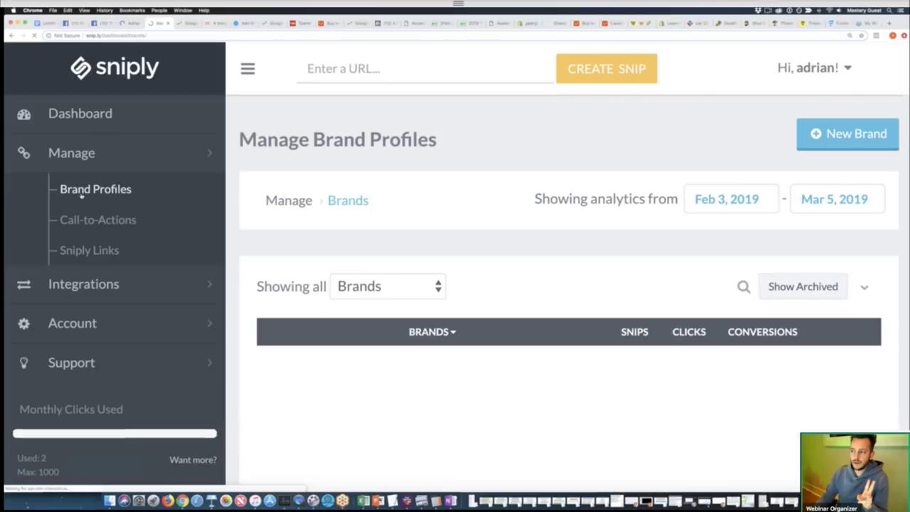
left_click(91, 224)
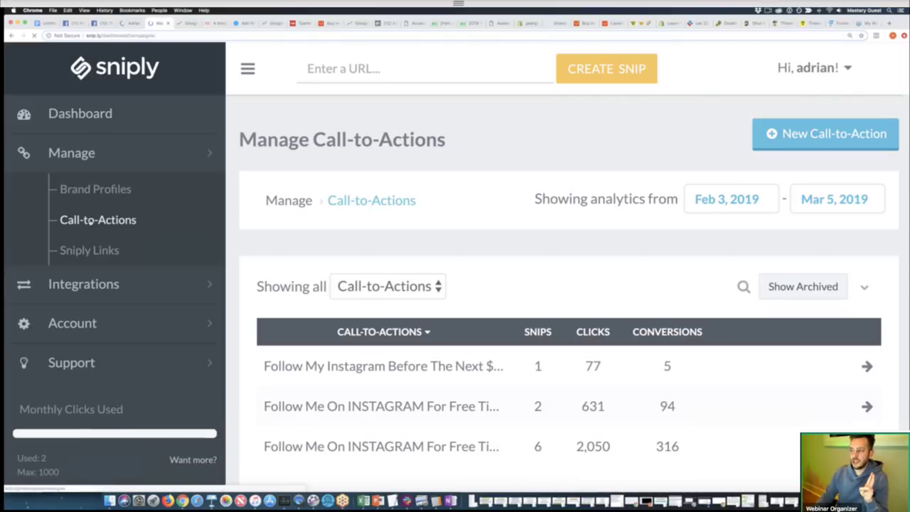
left_click(84, 194)
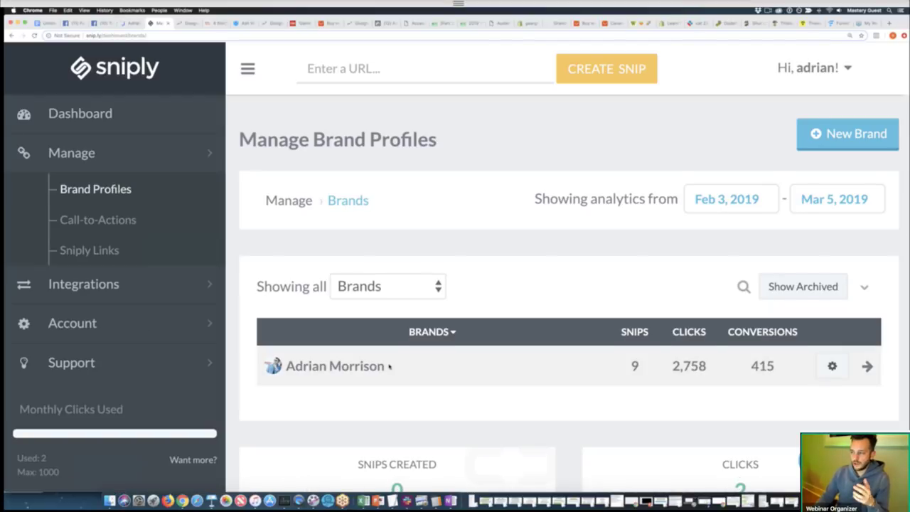
scroll(389, 365, "down", 2)
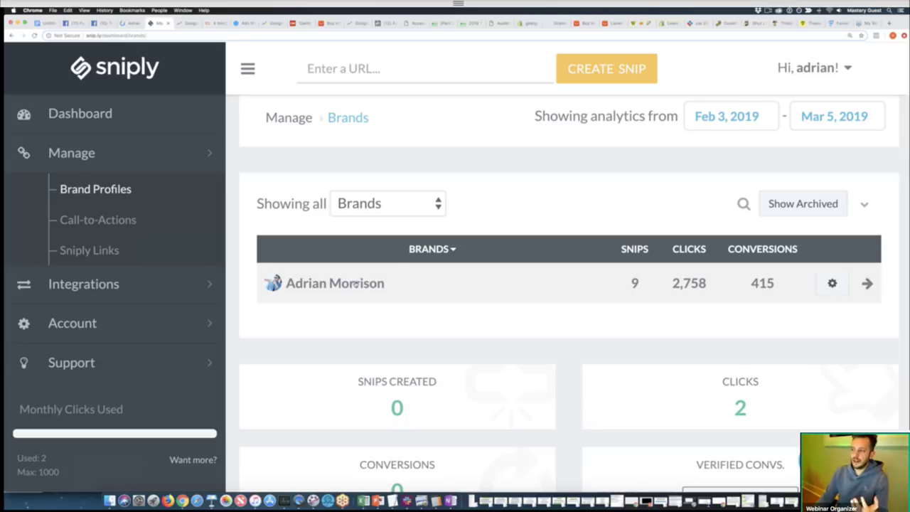
left_click(354, 283)
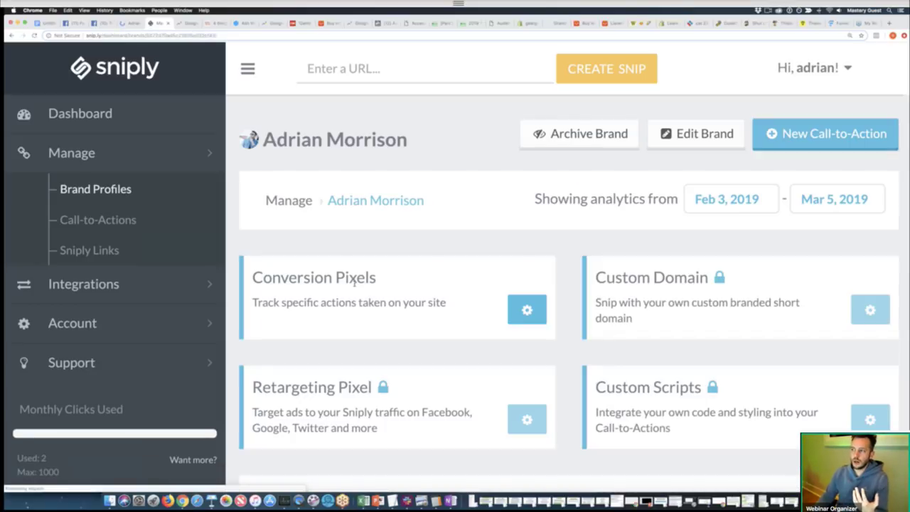
left_click(11, 35)
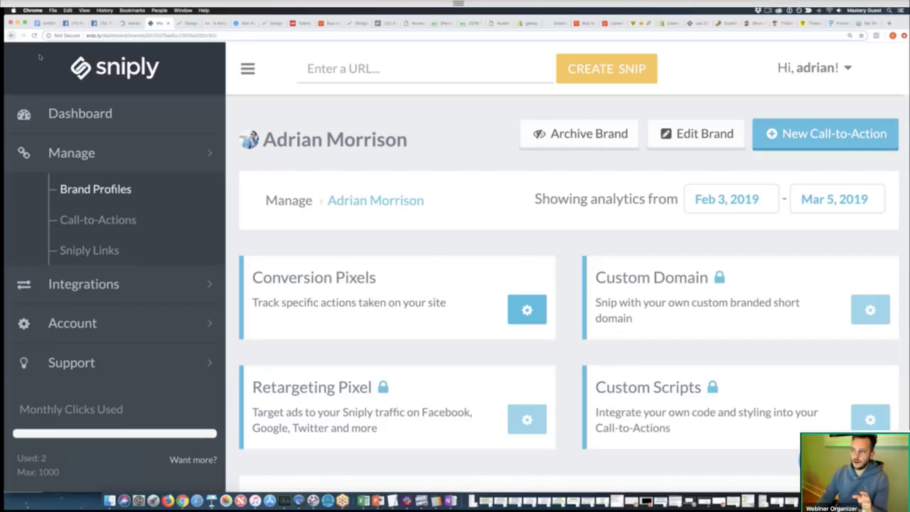
- Try to add a new brand and compare the monthly prices of the Basic, Pro, Business and Agency plans
scroll(524, 166, "down", 1)
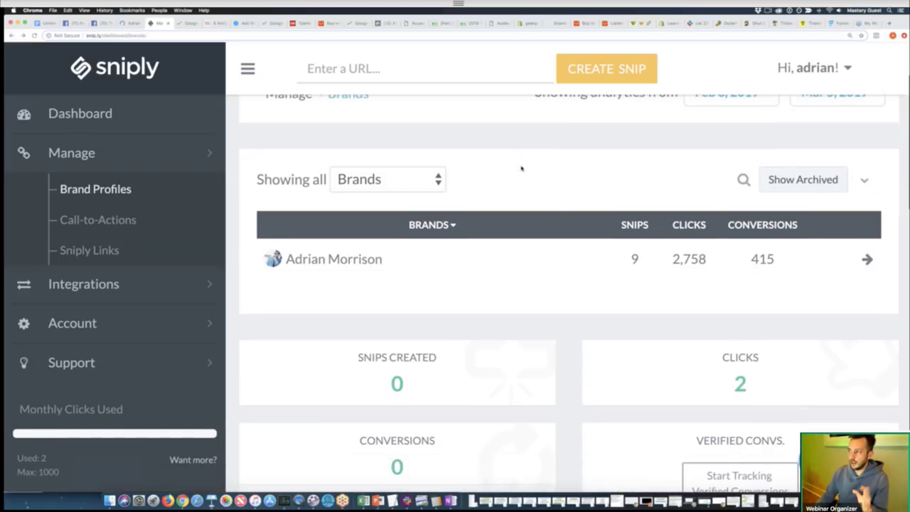
scroll(524, 167, "up", 3)
left_click(844, 133)
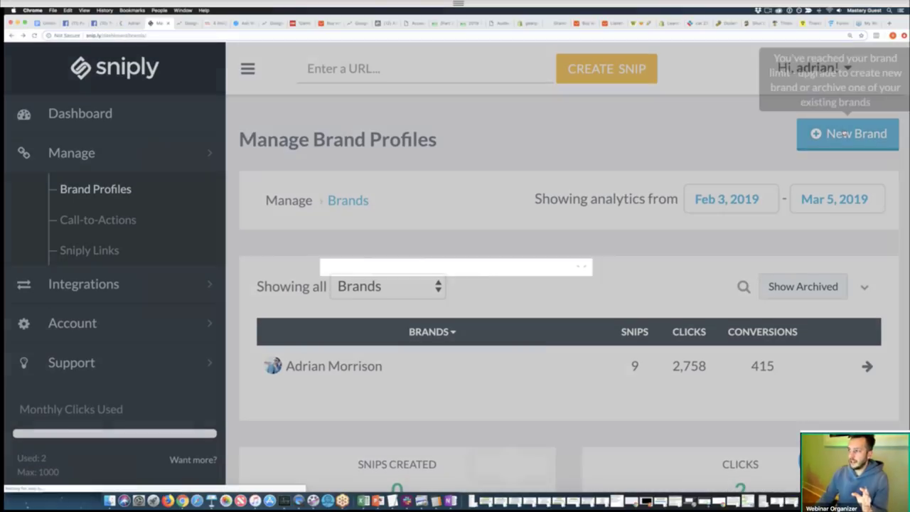
scroll(659, 195, "down", 2)
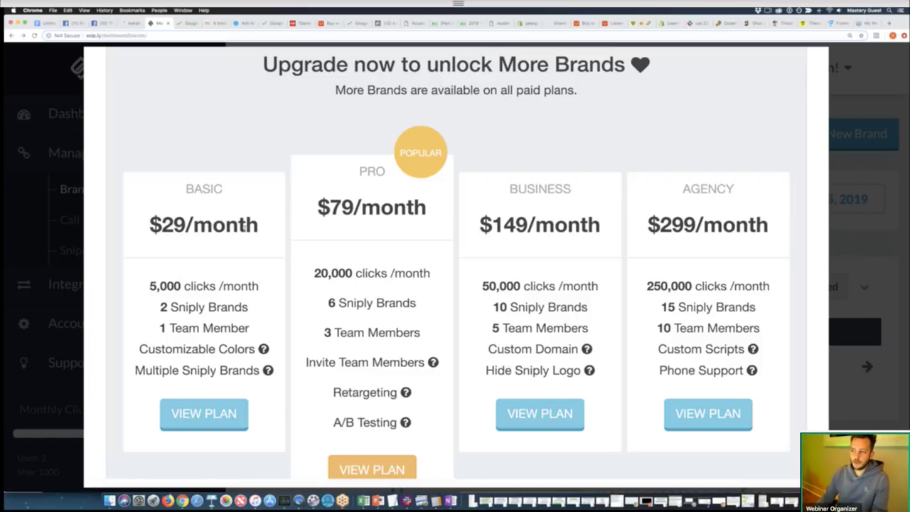
left_click_drag(244, 226, 174, 227)
left_click_drag(414, 208, 342, 207)
left_click_drag(589, 226, 515, 225)
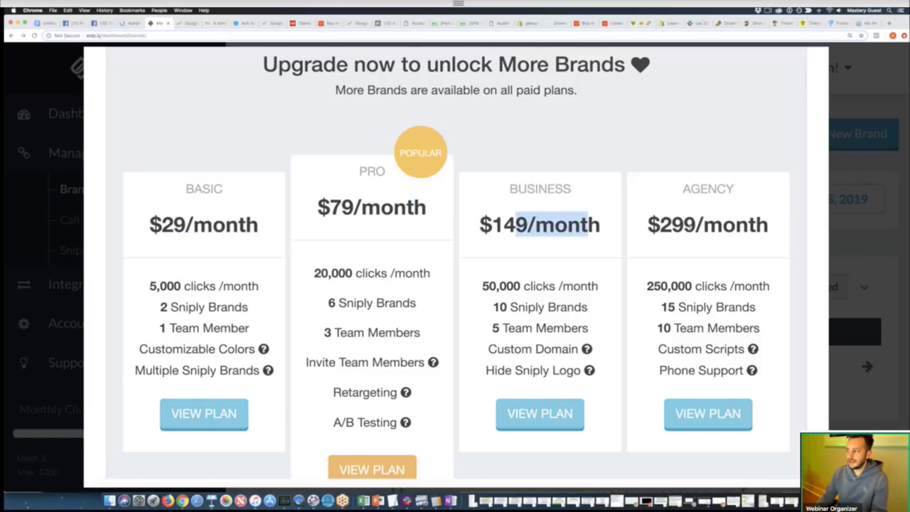
left_click_drag(737, 226, 683, 225)
scroll(656, 245, "down", 2)
scroll(656, 245, "up", 4)
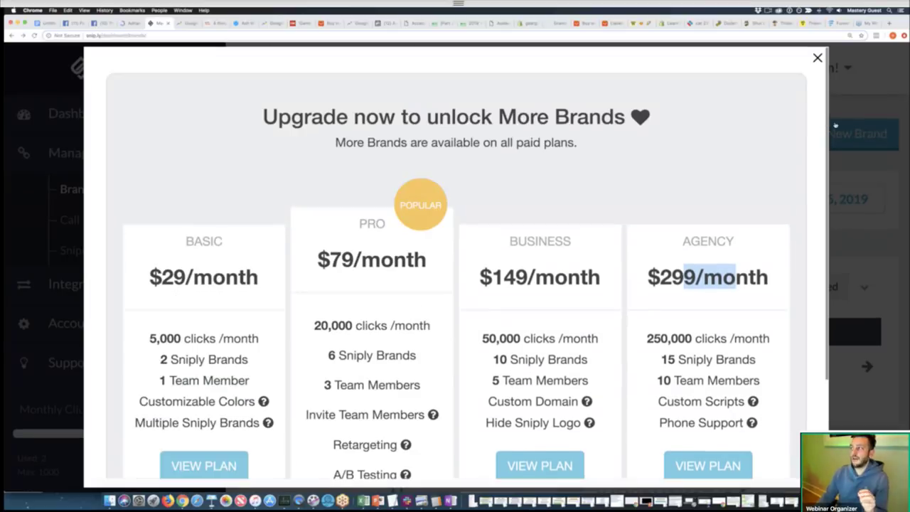
left_click(817, 57)
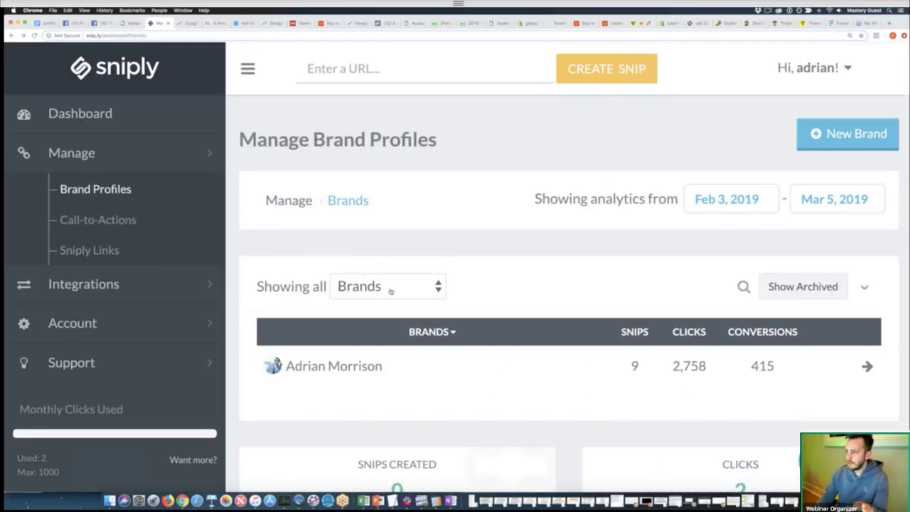
- Check the existing brand's page once more and return to the list of brand profiles
triple_click(399, 375)
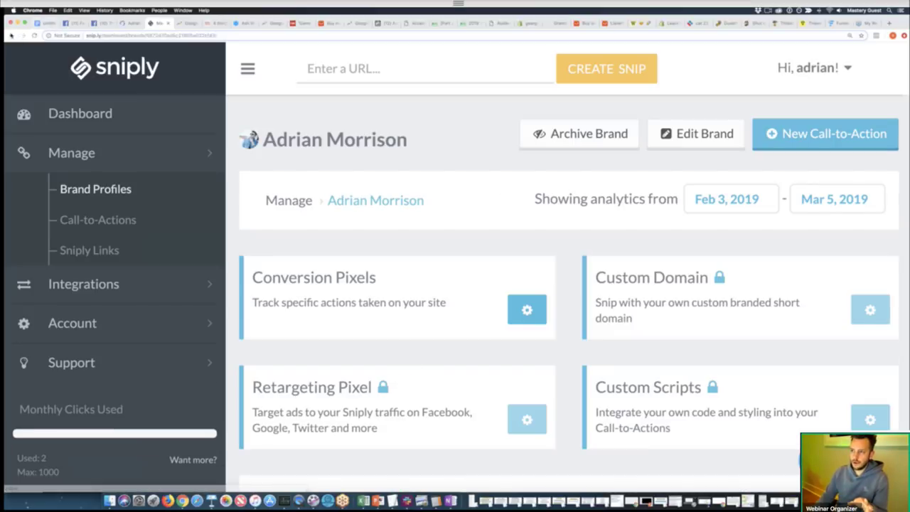
left_click(373, 202)
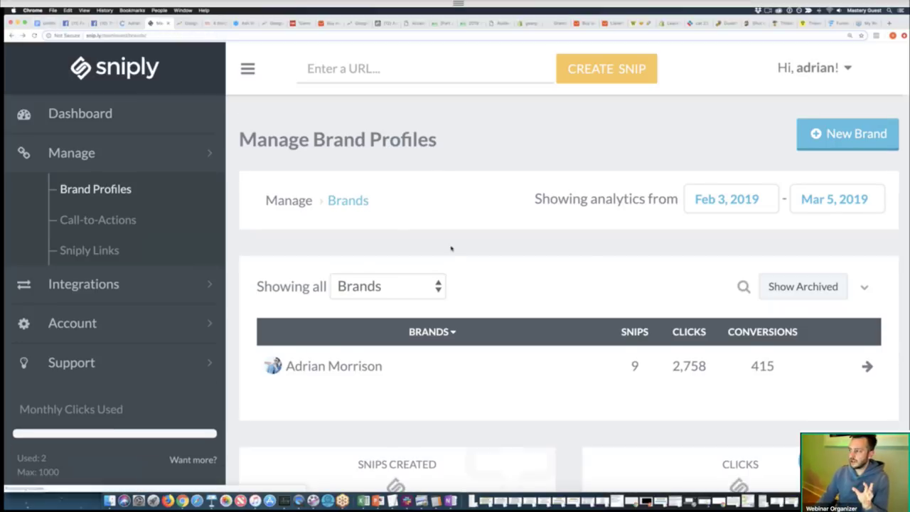
scroll(470, 250, "down", 2)
scroll(687, 257, "up", 1)
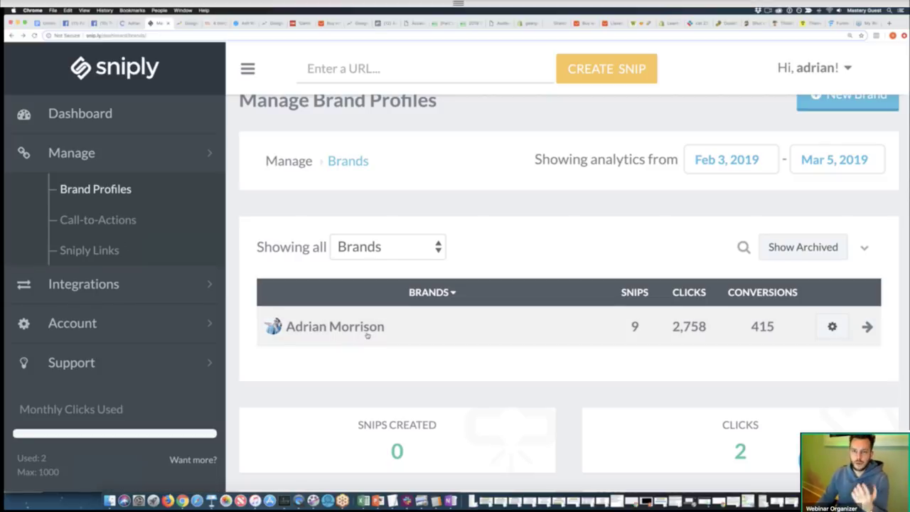
- Open the call-to-actions list and preview the Instagram follow messages
left_click(114, 222)
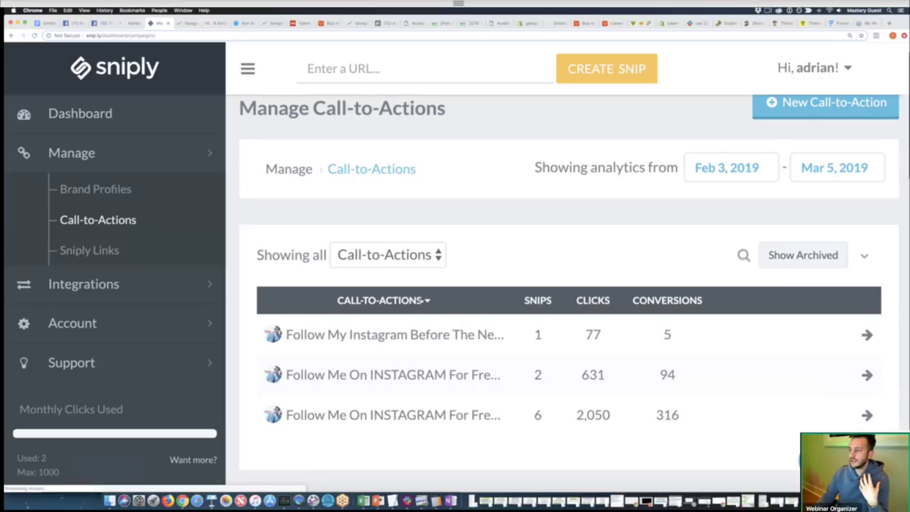
scroll(412, 300, "down", 1)
mouse_move(419, 302)
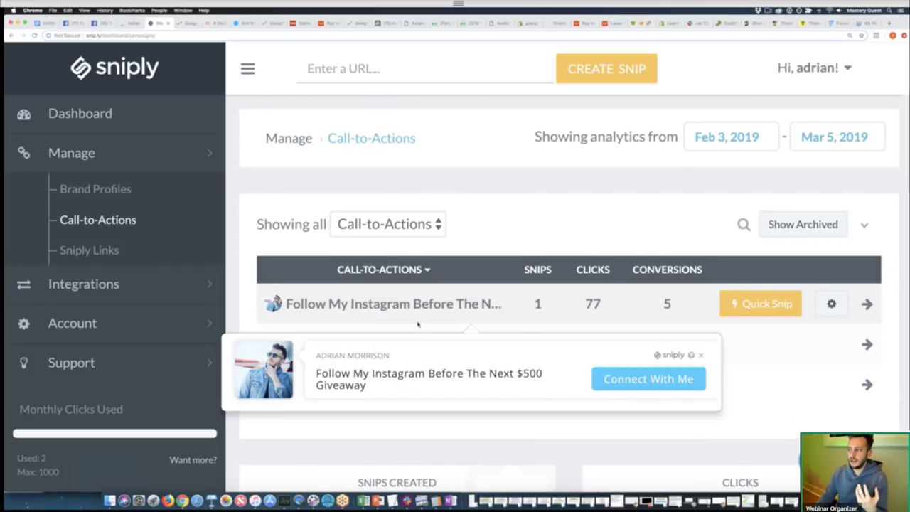
mouse_move(407, 341)
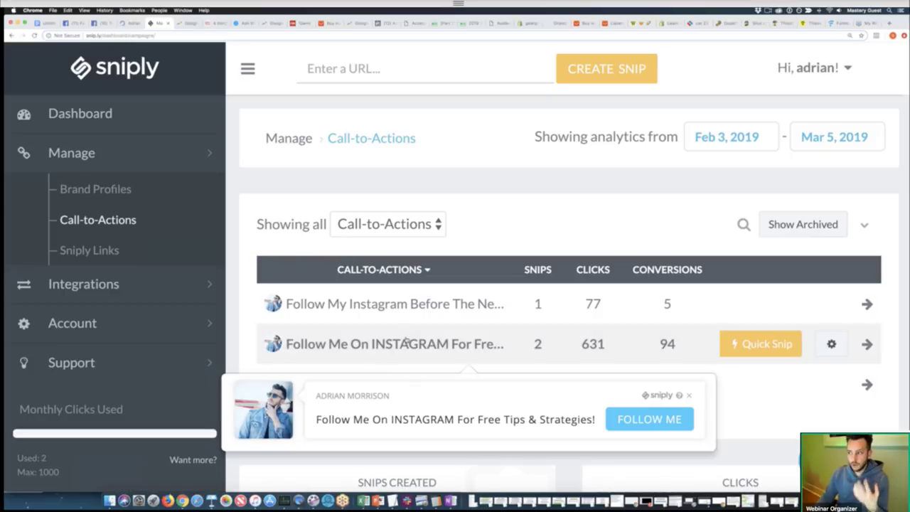
mouse_move(334, 386)
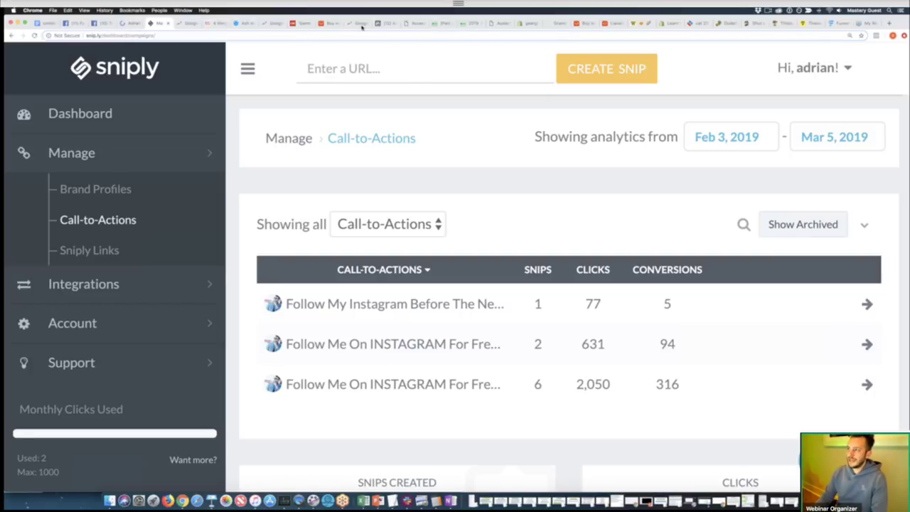
- Switch to the geargrabber Shopify admin and open the 18k Intertwined Earrings product from the product list
left_click(530, 24)
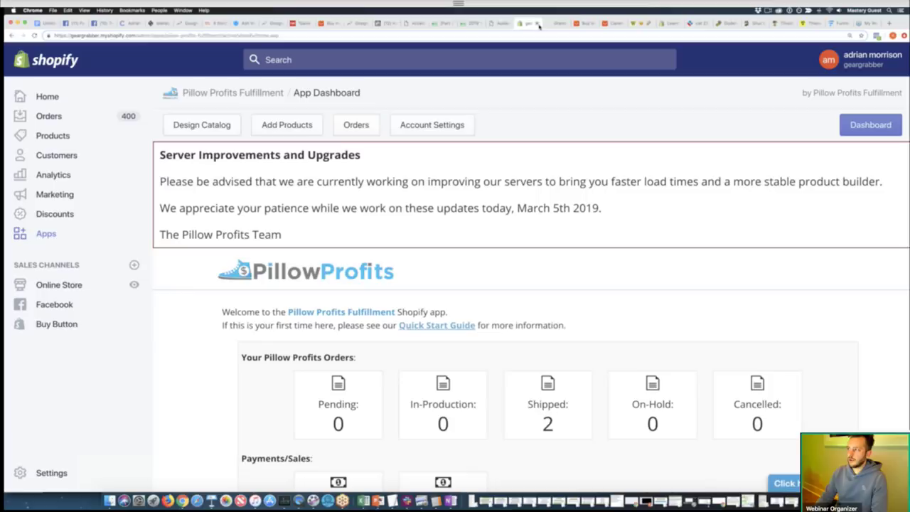
left_click(68, 138)
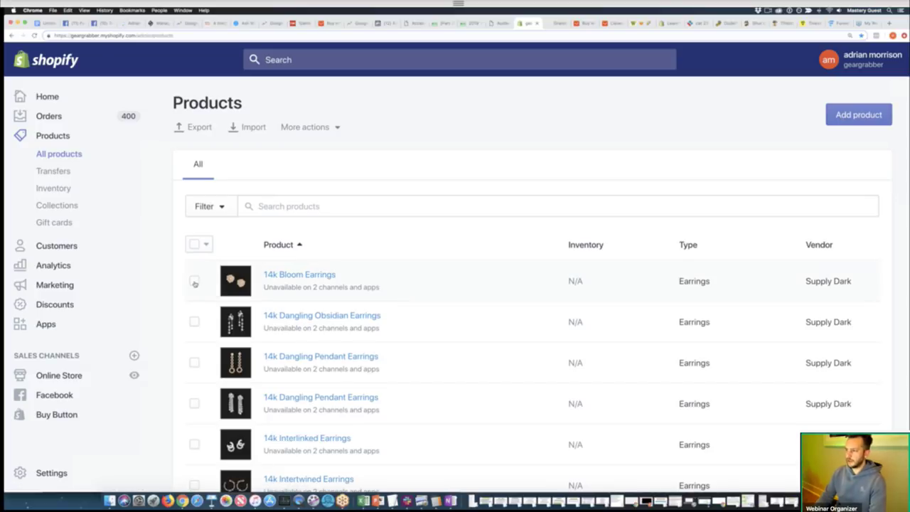
scroll(281, 261, "down", 8)
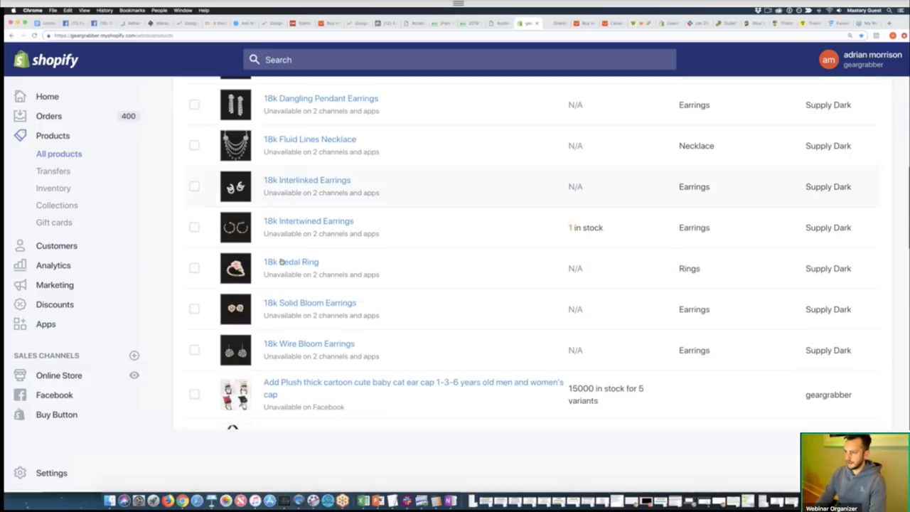
scroll(282, 263, "up", 3)
scroll(281, 262, "down", 2)
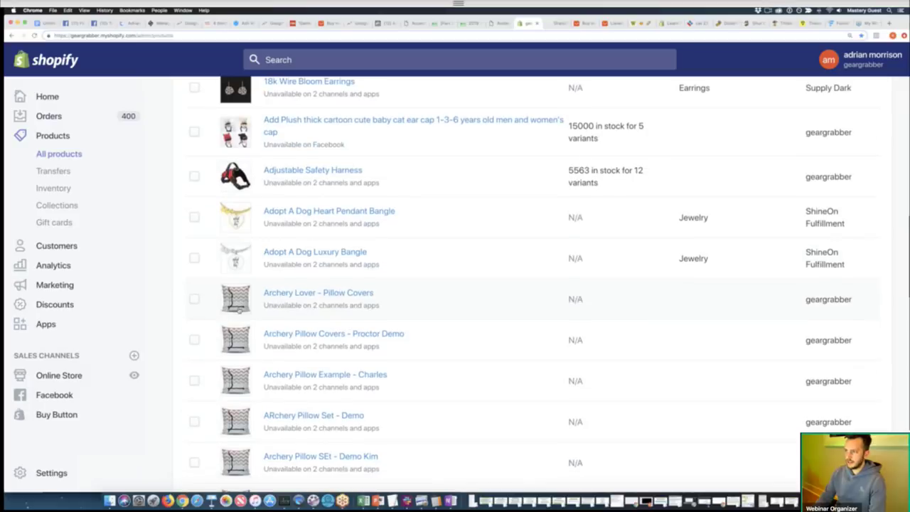
scroll(282, 263, "up", 3)
scroll(199, 322, "up", 4)
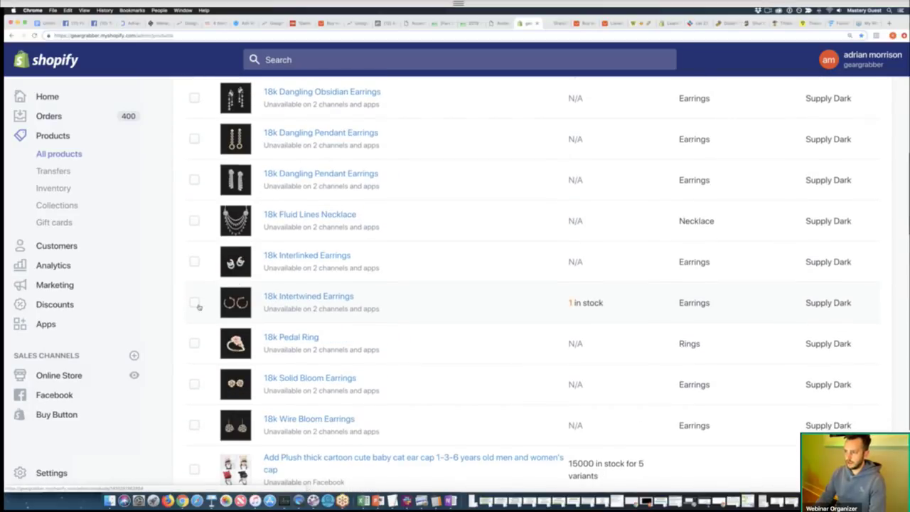
left_click(195, 304)
scroll(324, 299, "down", 1)
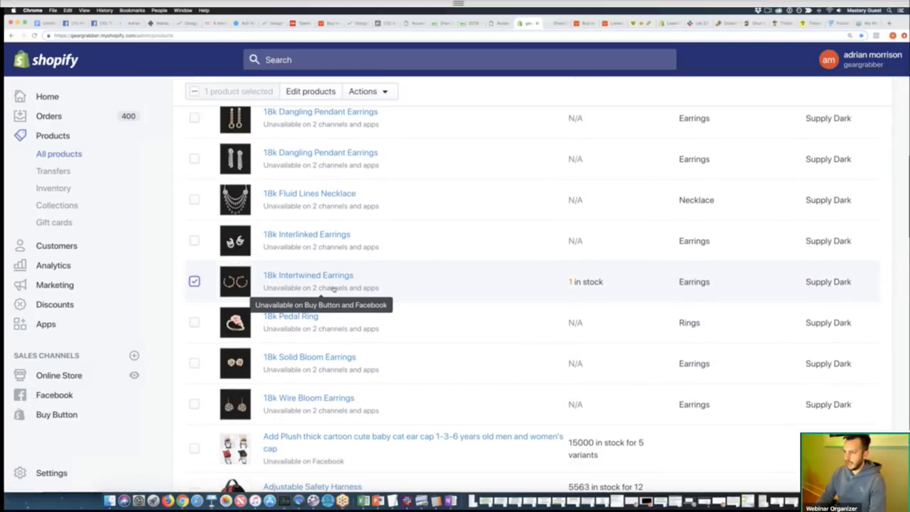
left_click(323, 278)
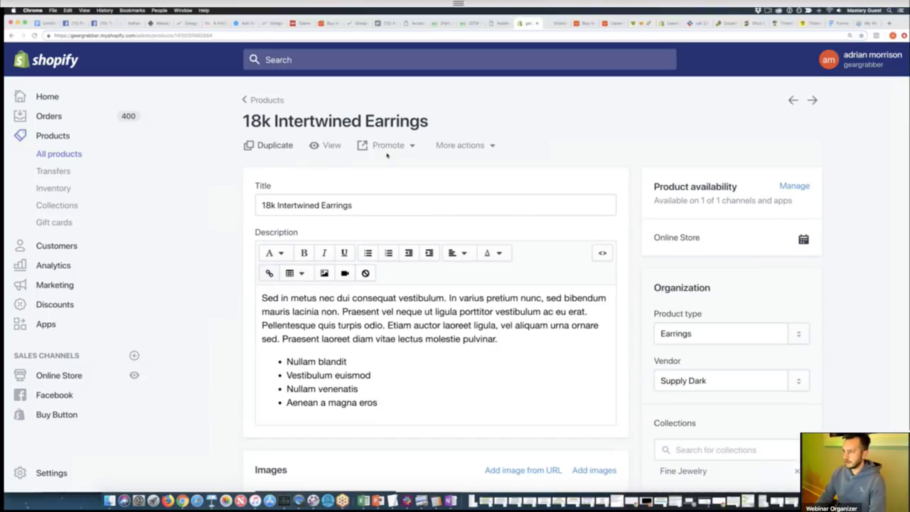
- Duplicate the earrings product with its images under the name Cross Necklace
left_click(269, 145)
left_click_drag(401, 280, 275, 276)
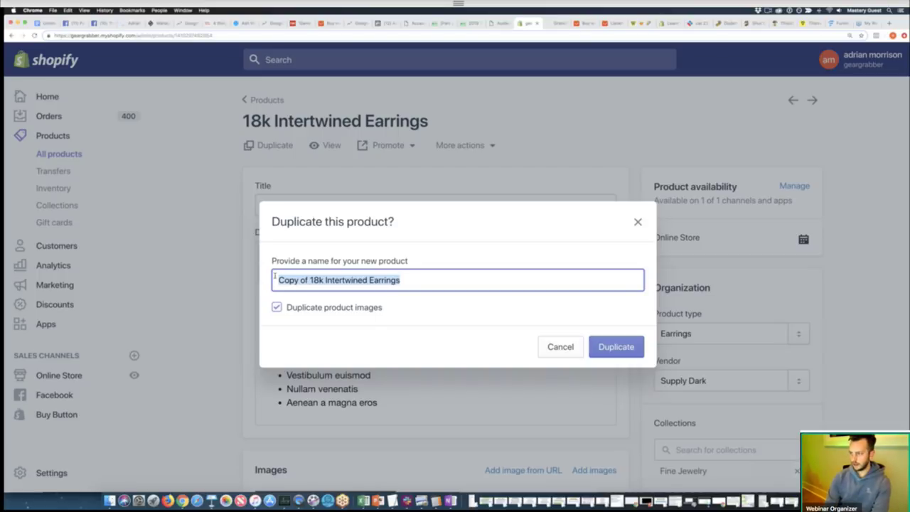
type("Cross Necklace")
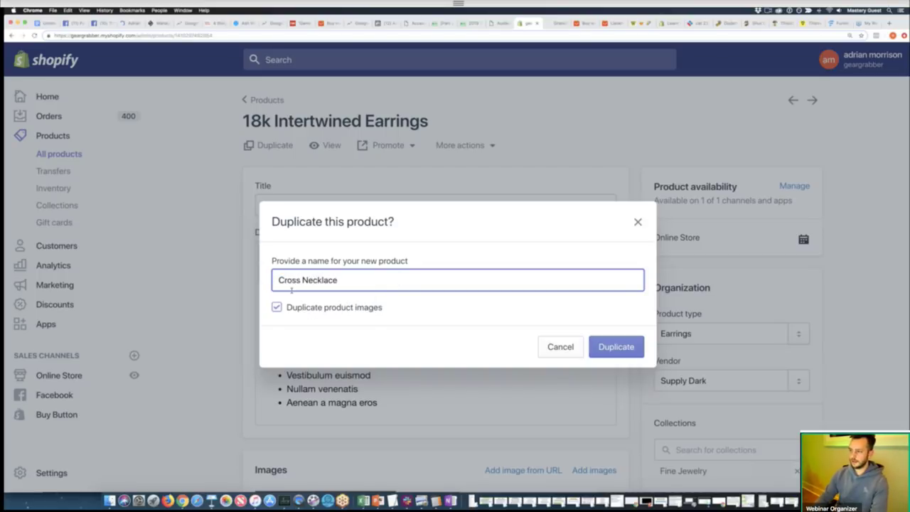
left_click(597, 347)
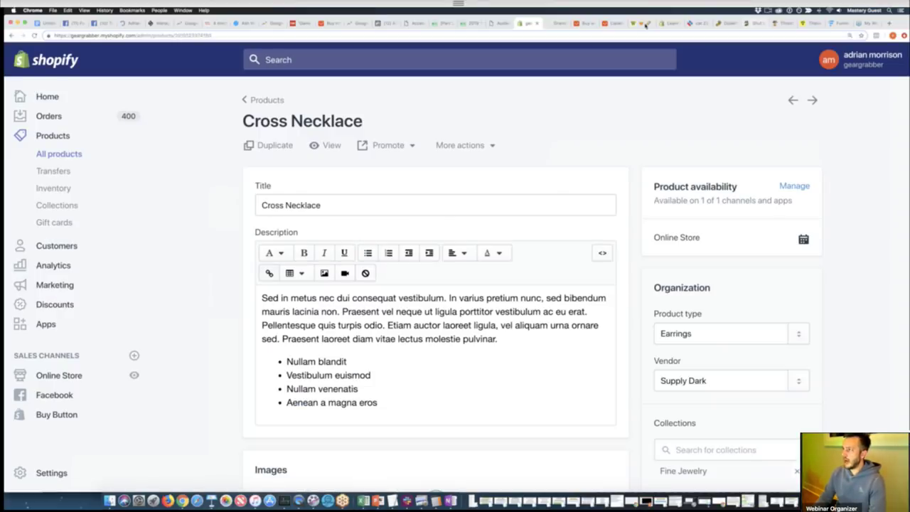
- Search AliExpress for "cross necklace" and open the DOTIFI stainless steel cross necklace listing
left_click(583, 23)
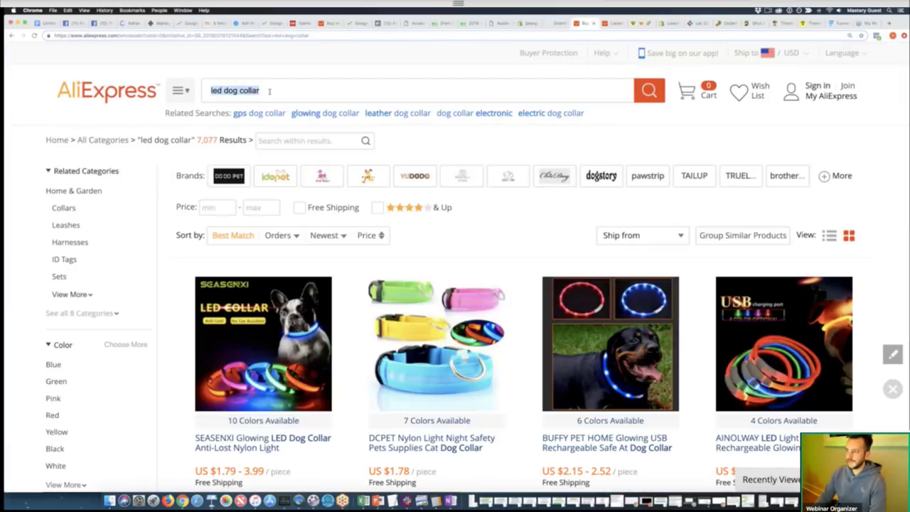
left_click(269, 91)
type("c")
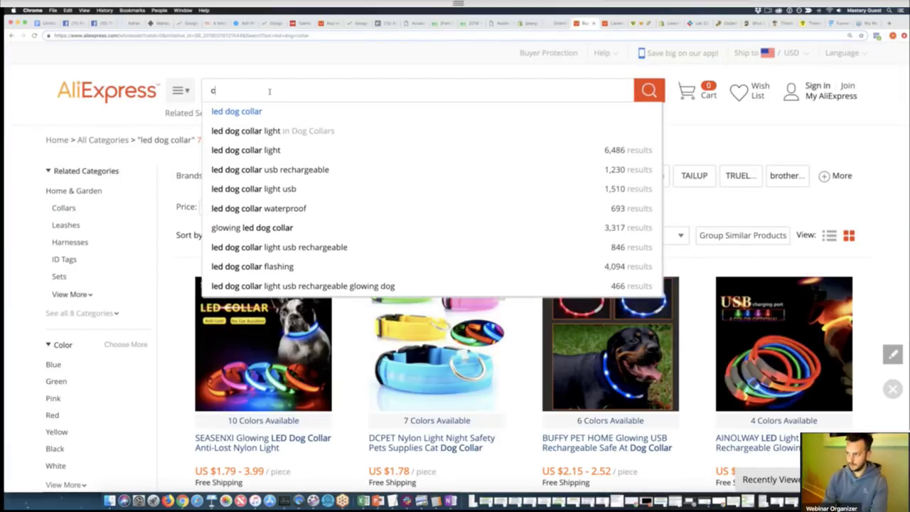
type("rhss necklace")
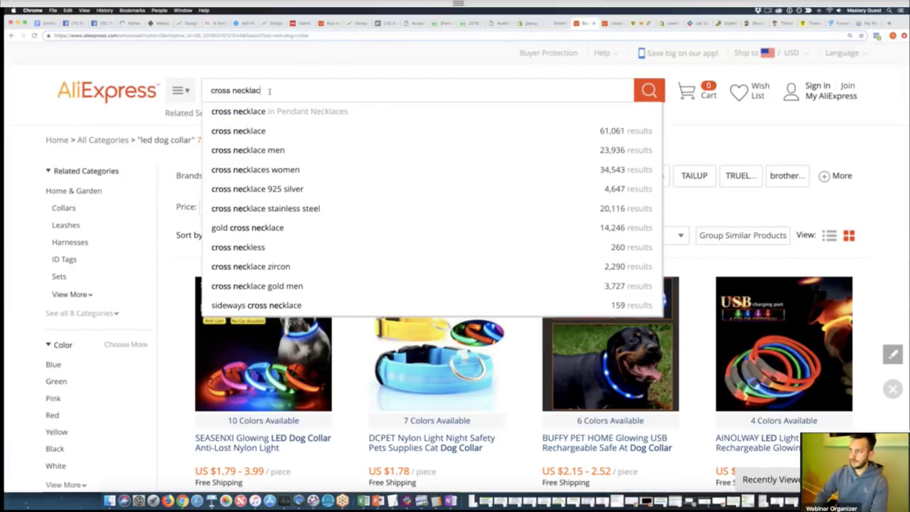
key("Return")
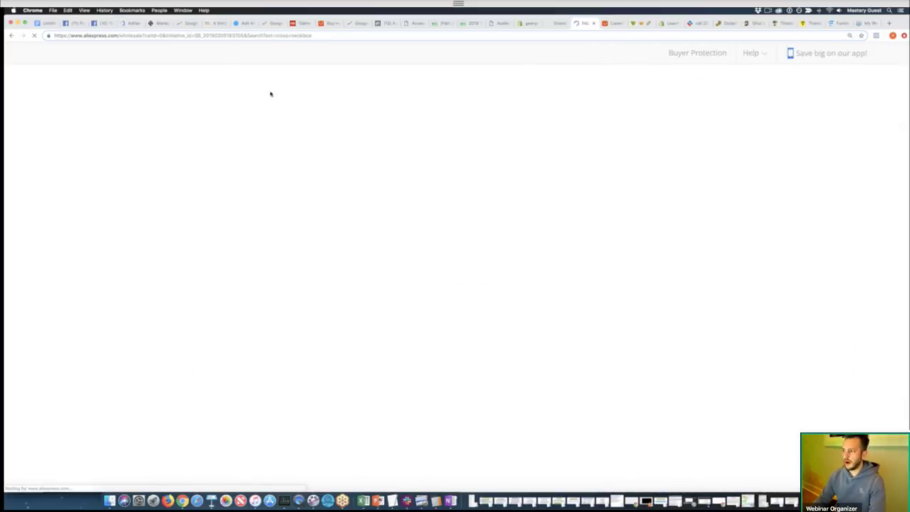
scroll(419, 293, "down", 1)
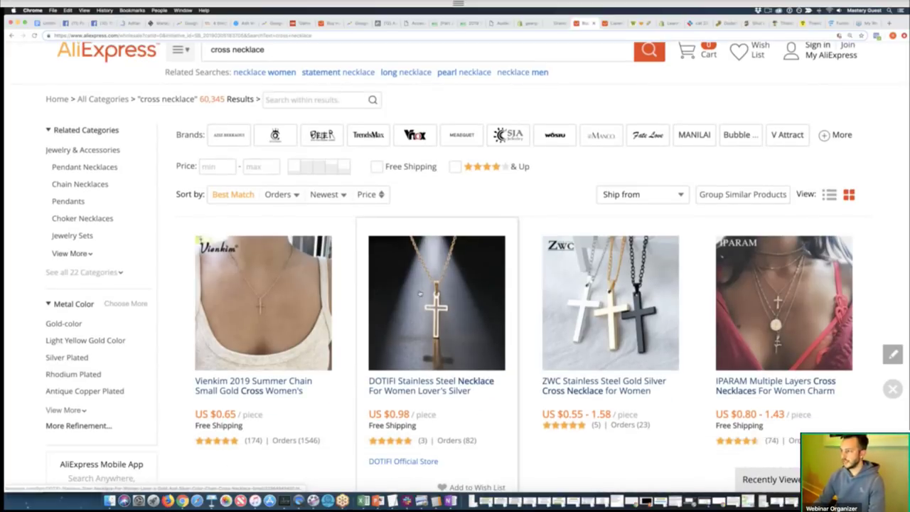
left_click(419, 294)
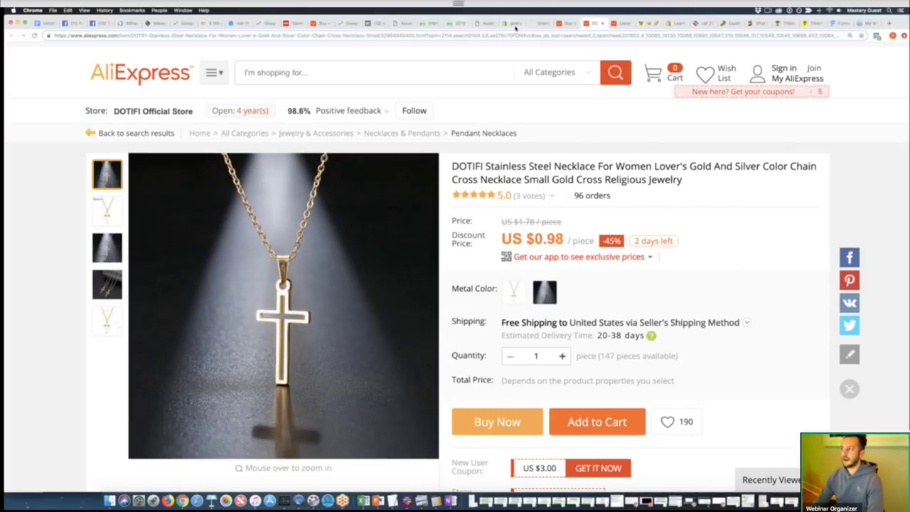
- Return to the Cross Necklace product in Shopify and replace its earrings image with the gold cross necklace photo
left_click(513, 23)
left_click(296, 204)
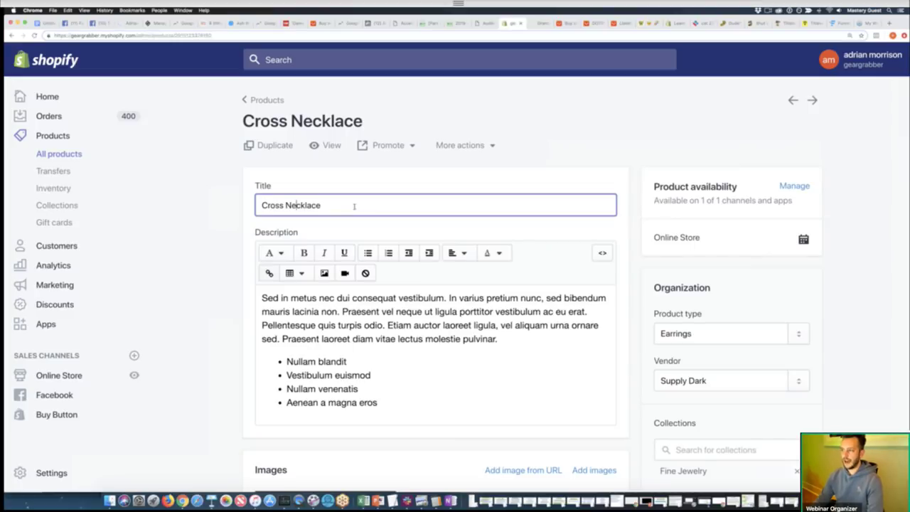
scroll(315, 330, "down", 5)
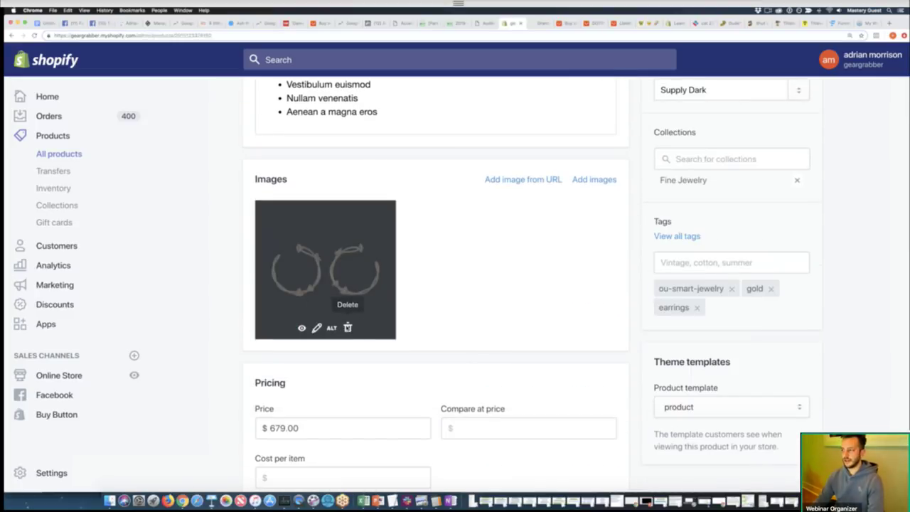
left_click(347, 328)
left_click(615, 190)
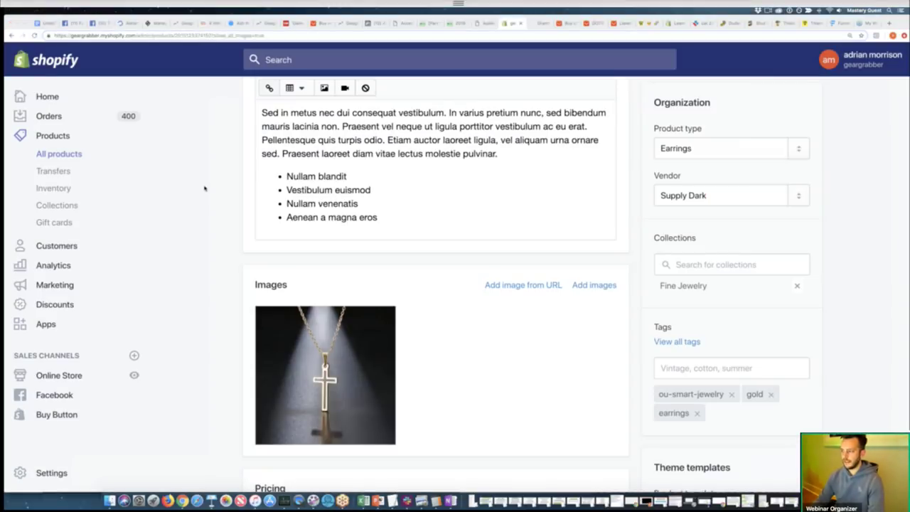
- Set the Cross Necklace product's price to $9.95
scroll(285, 337, "down", 5)
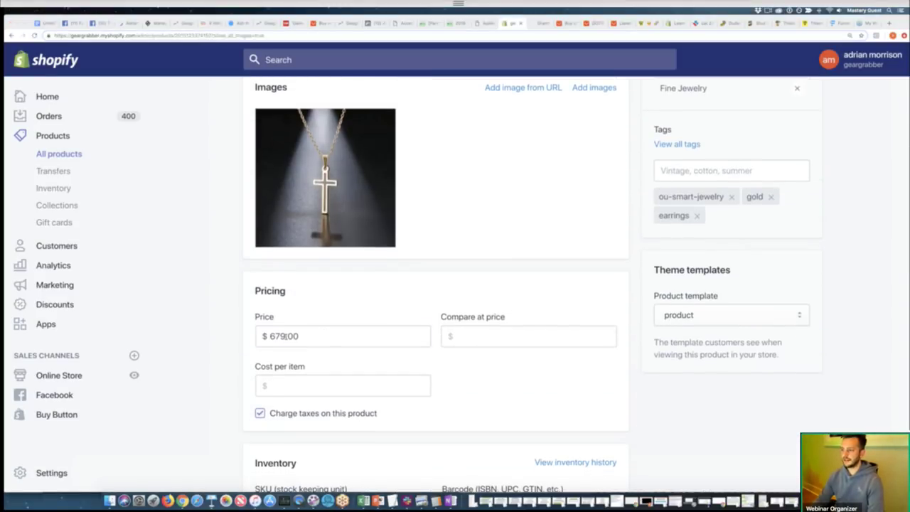
double_click(286, 336)
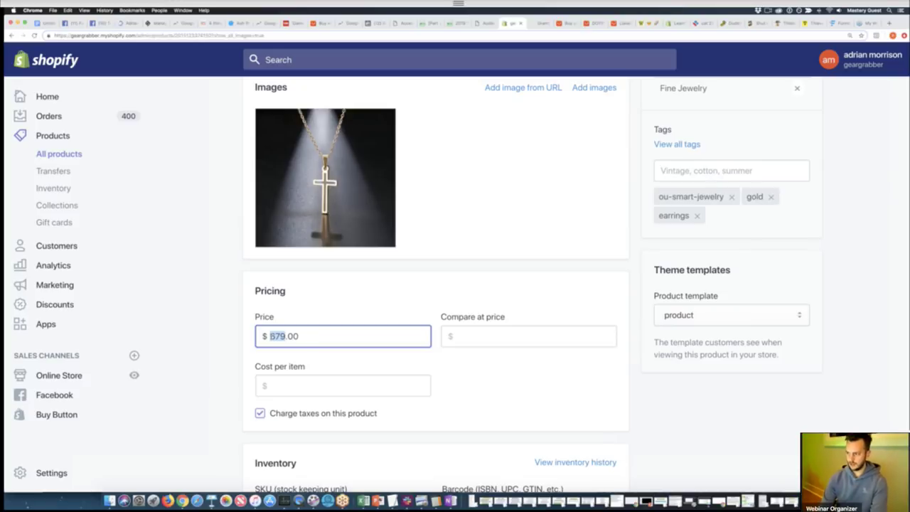
type("8")
key("BackSpace")
type("9")
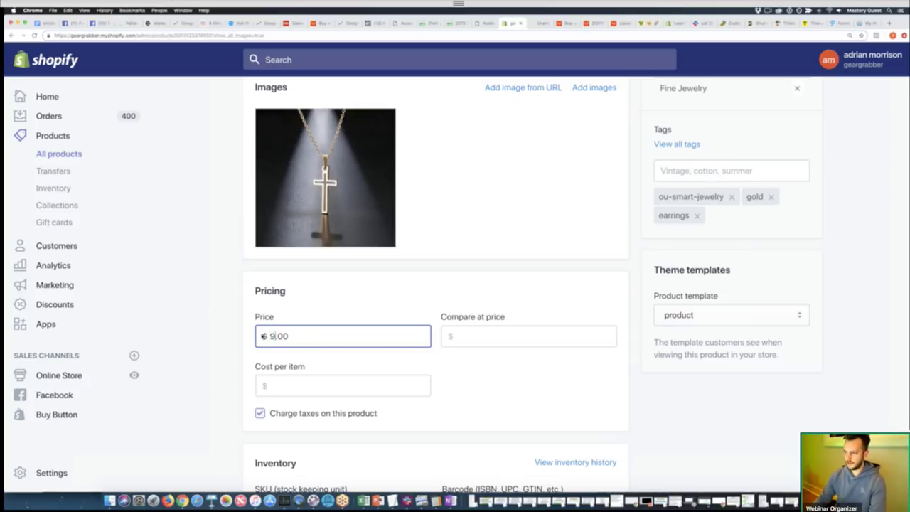
left_click_drag(278, 336, 291, 337)
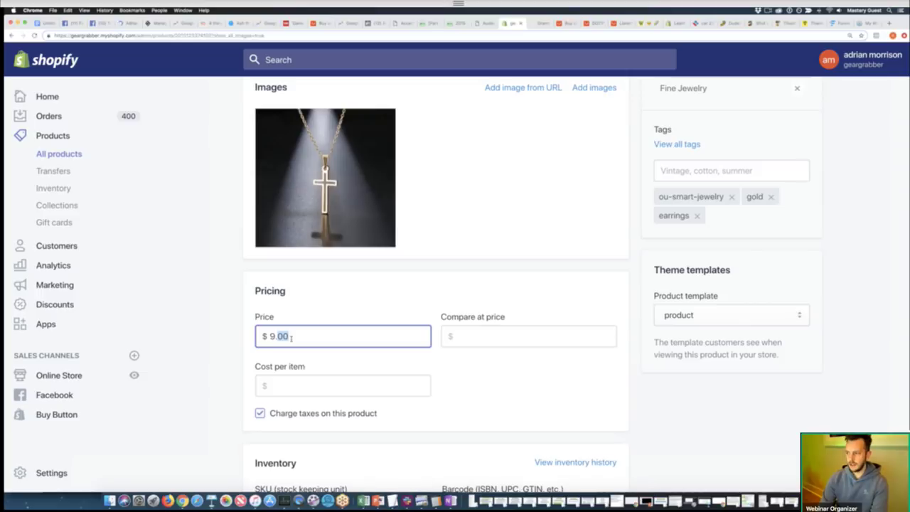
type("95")
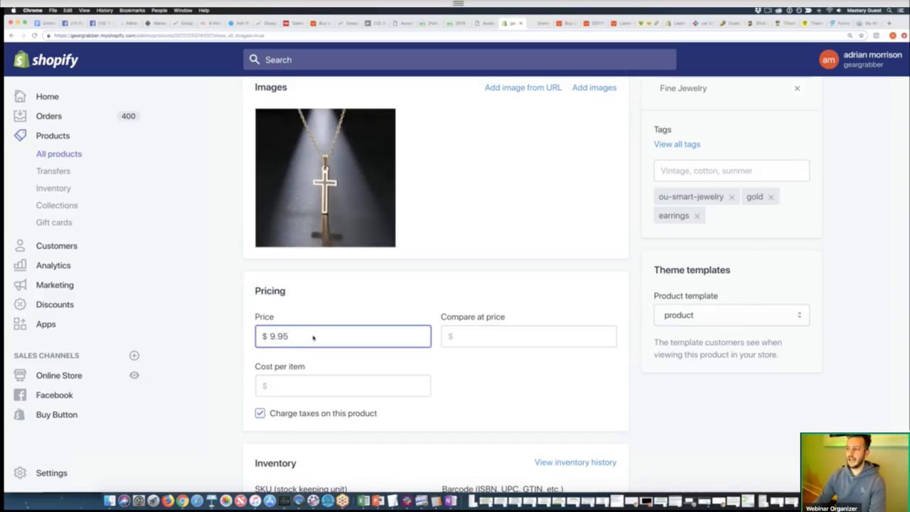
left_click(217, 321)
- Look over the remaining Cross Necklace product details and save the product
scroll(335, 351, "down", 4)
scroll(335, 351, "up", 10)
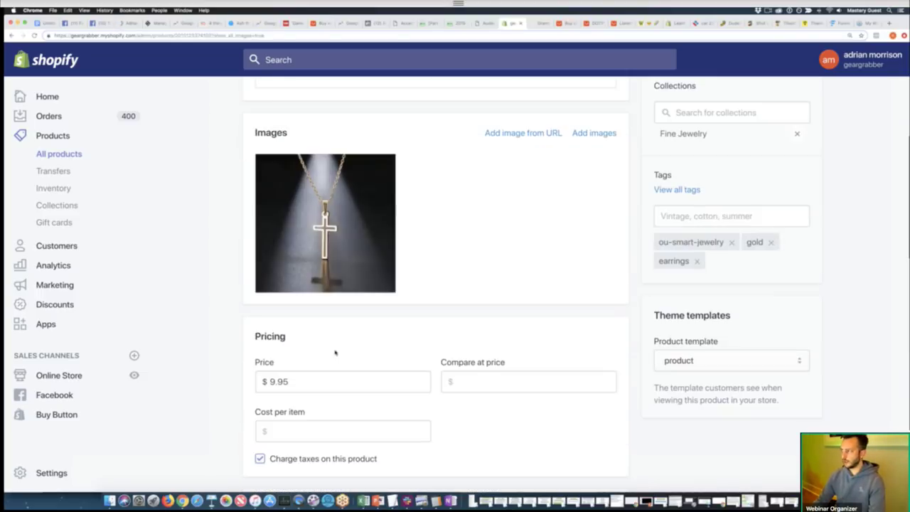
scroll(742, 223, "down", 2)
scroll(772, 169, "up", 2)
scroll(768, 162, "down", 15)
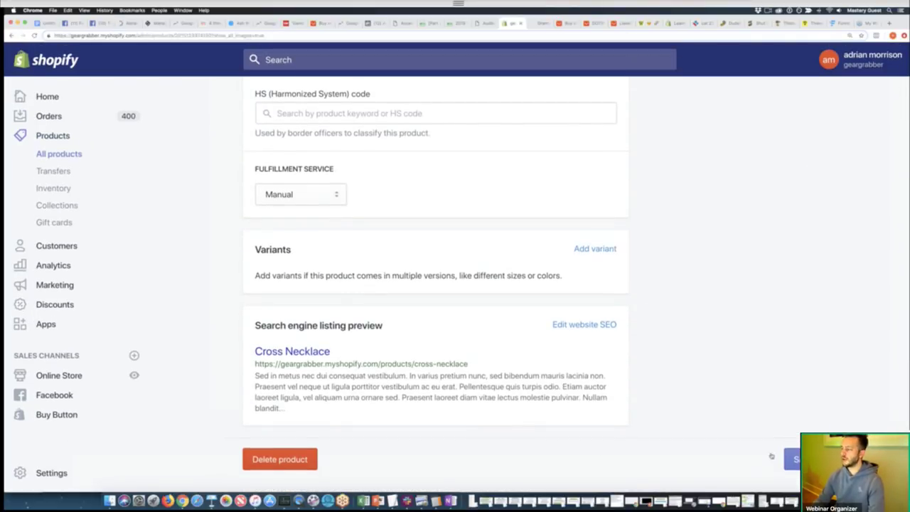
left_click(792, 457)
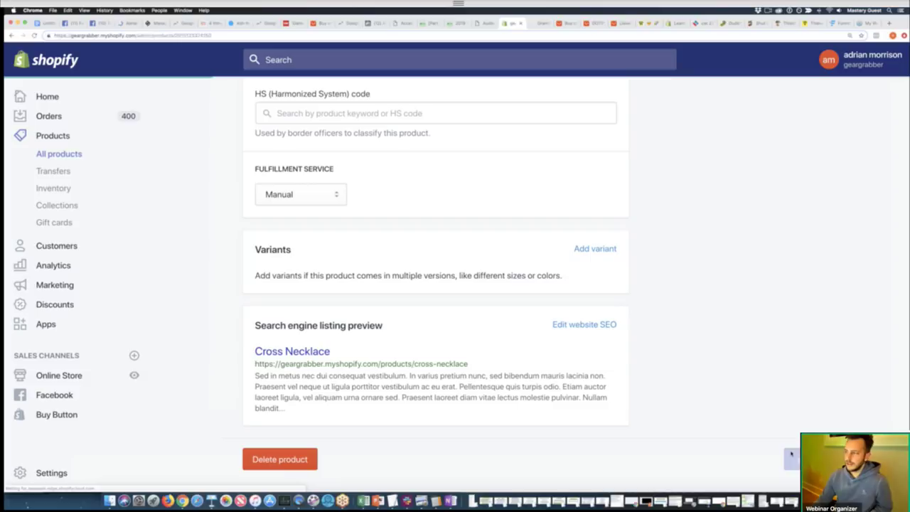
- View the Cross Necklace product page in the Gear Grabber online store
scroll(537, 397, "up", 10)
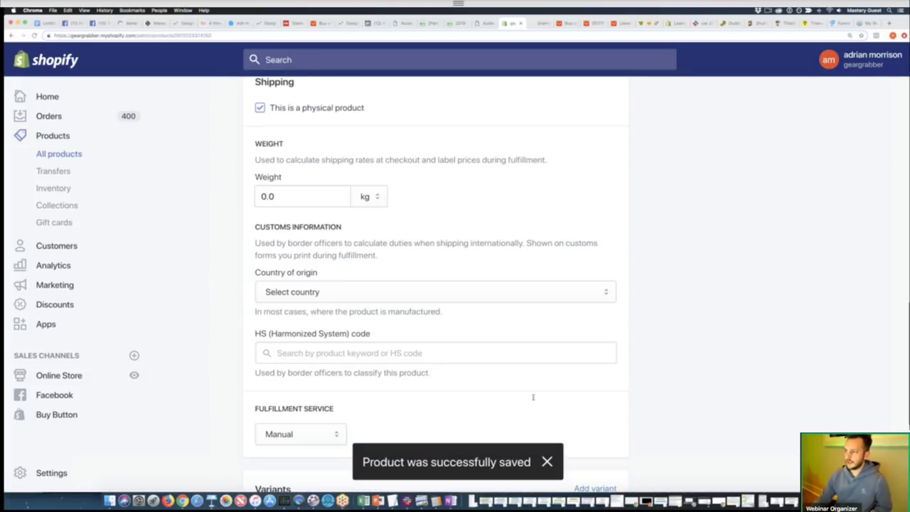
left_click(335, 146)
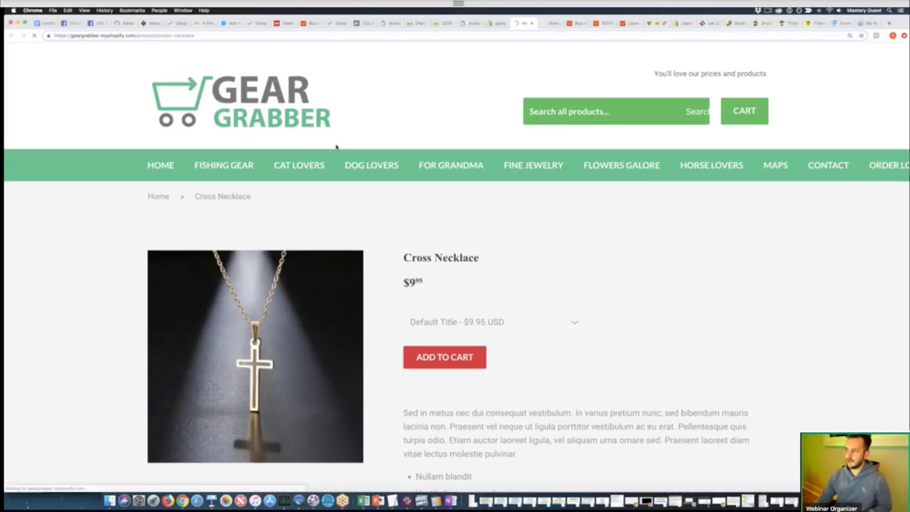
scroll(481, 150, "down", 2)
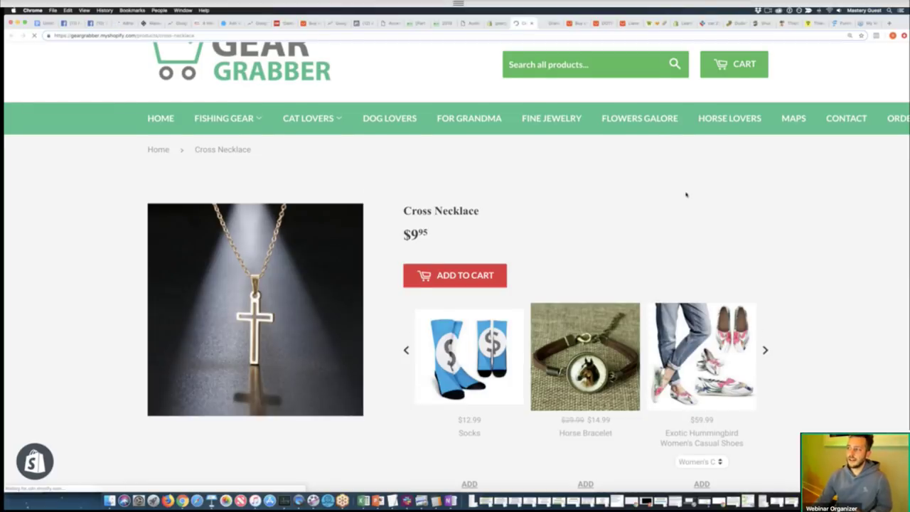
scroll(686, 194, "down", 2)
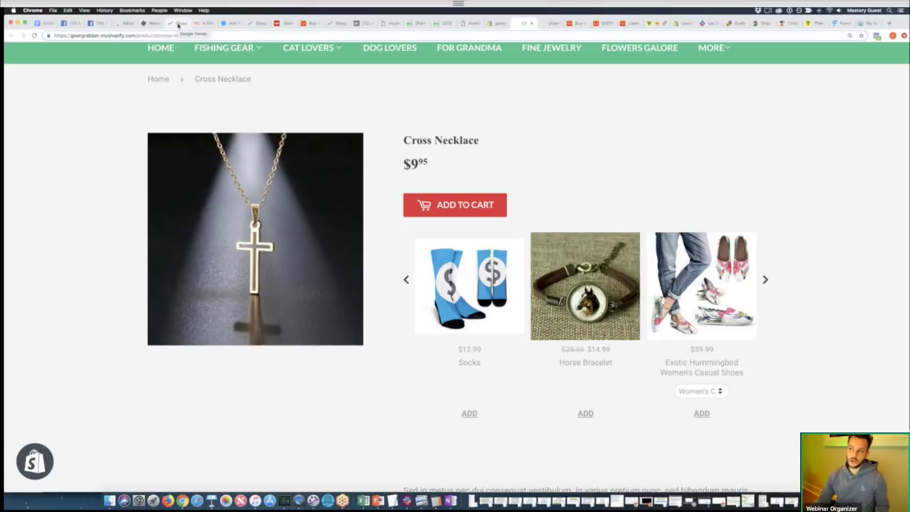
- Check the Ash Wednesday news on Google Trends and return to Sniply's call-to-actions management page
left_click(177, 25)
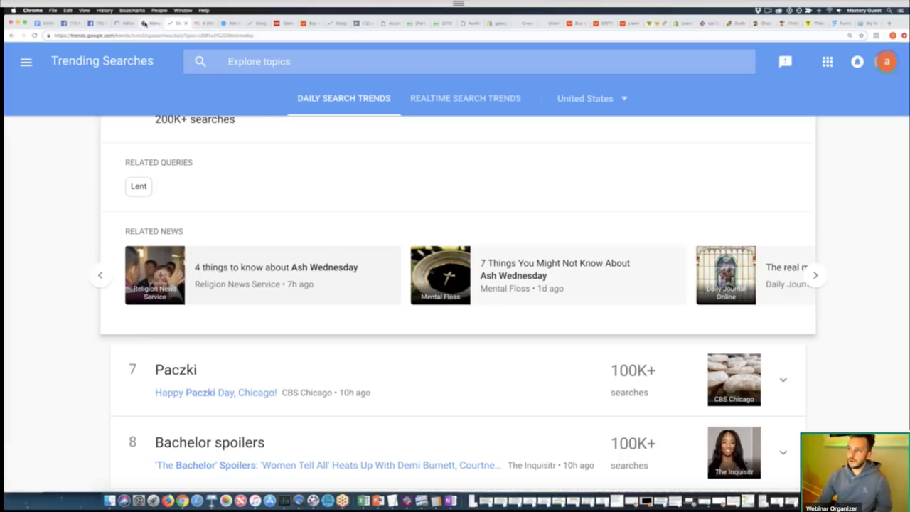
left_click(144, 23)
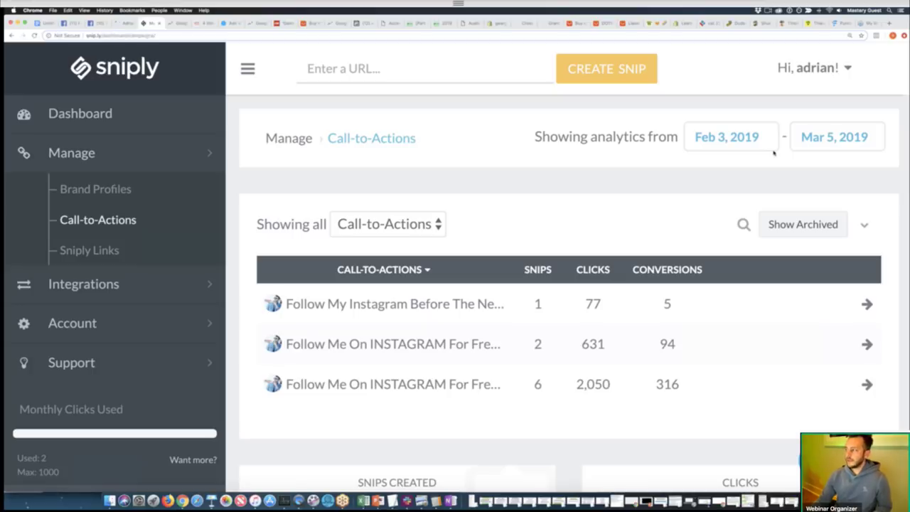
scroll(711, 205, "up", 2)
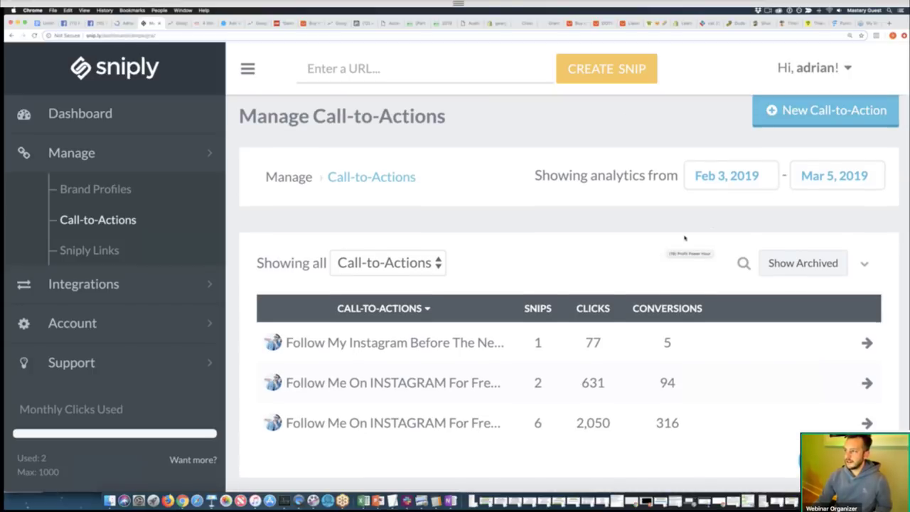
scroll(684, 238, "up", 1)
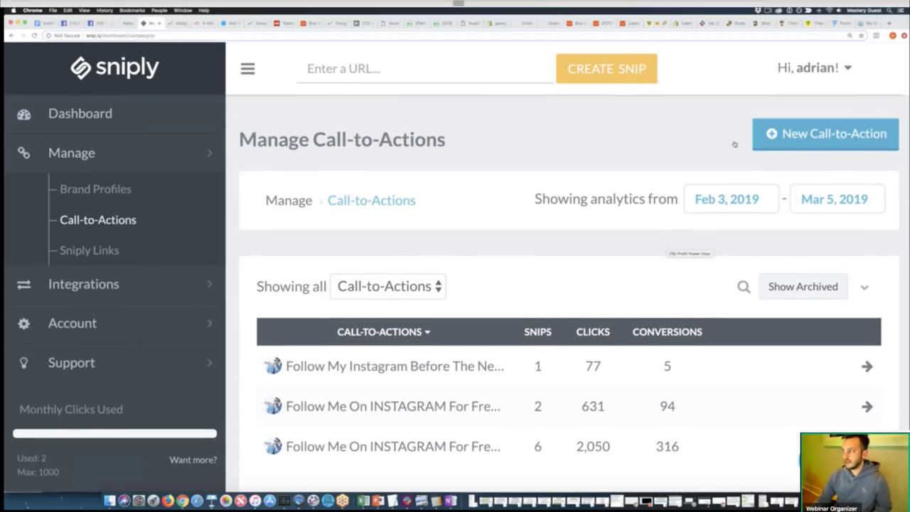
- Start a new call-to-action and select the existing brand profile for it
left_click(819, 136)
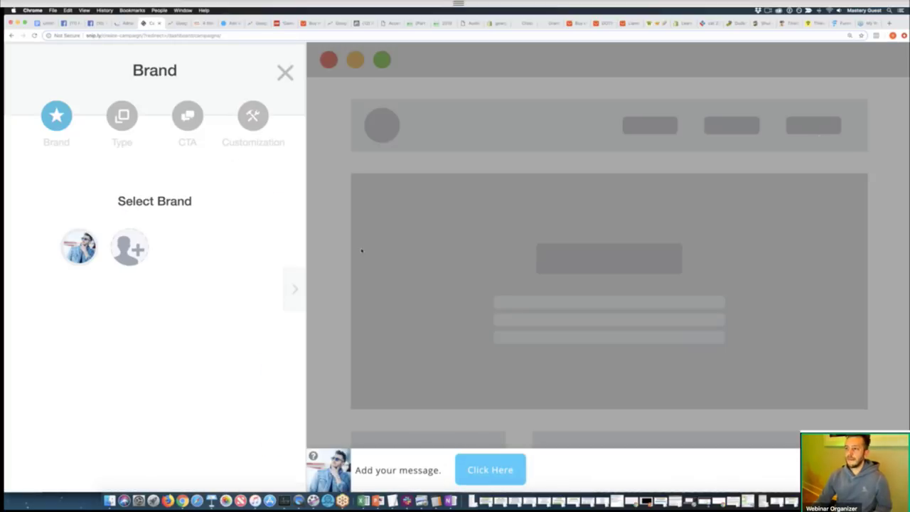
left_click(125, 250)
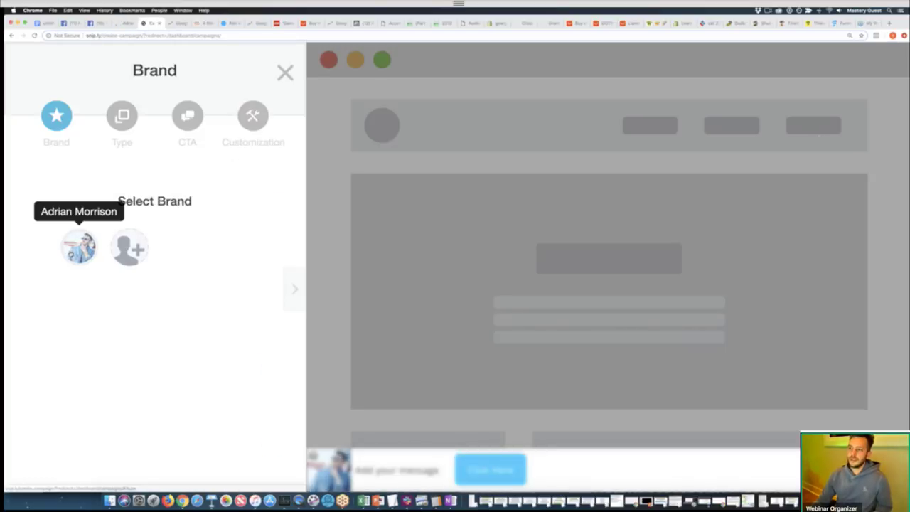
left_click_drag(116, 202, 209, 206)
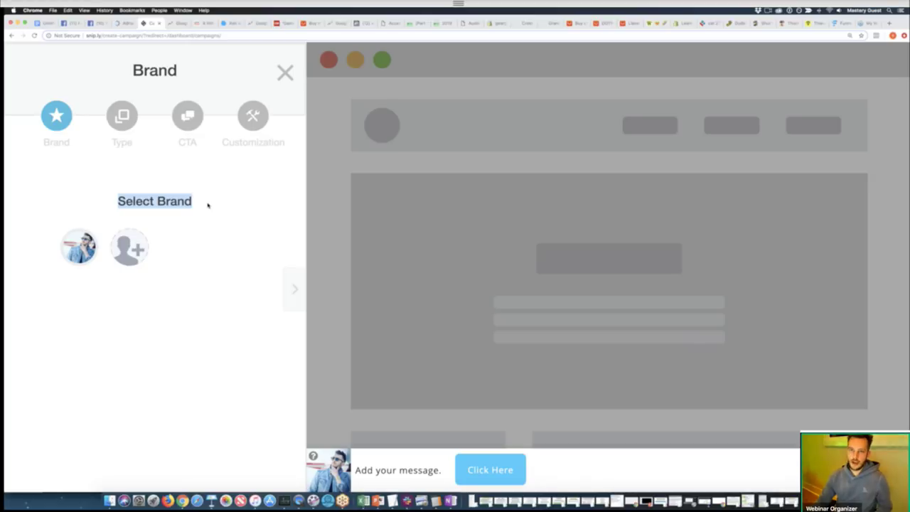
left_click(78, 286)
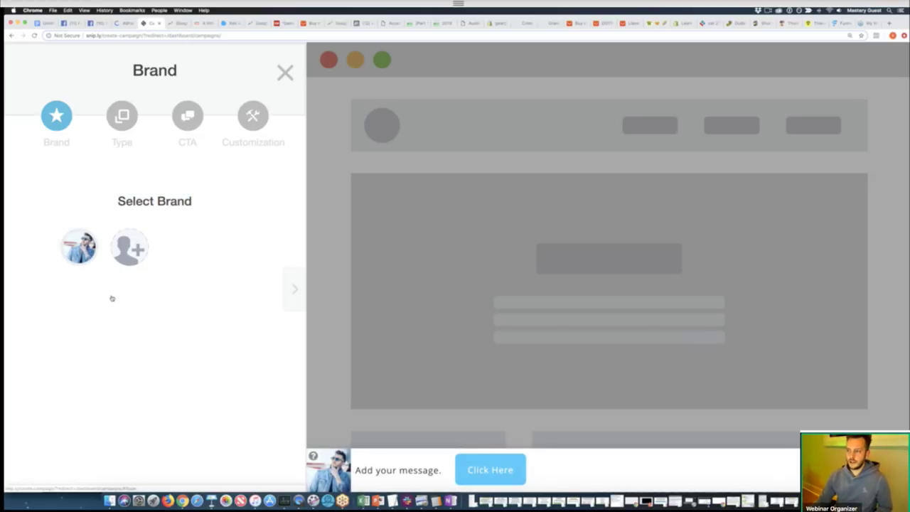
left_click(78, 246)
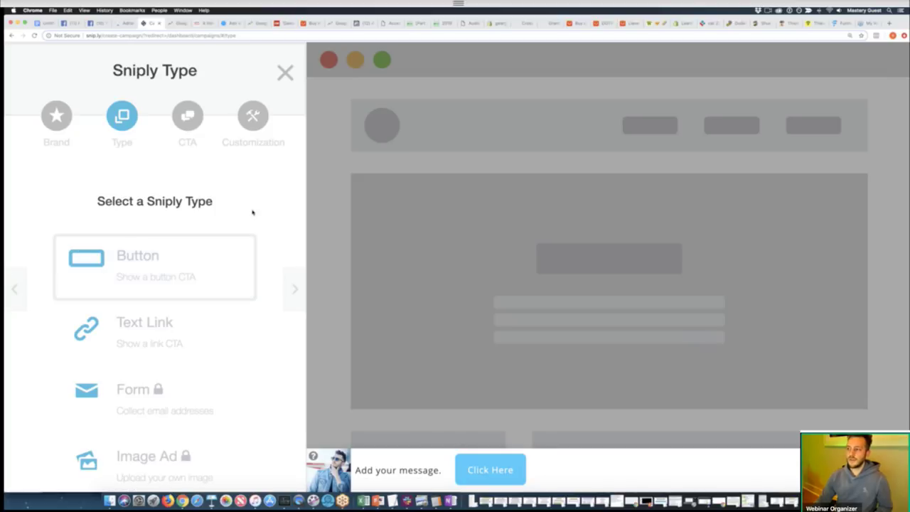
- Look over the available Sniply types and choose Button for the call-to-action
scroll(252, 211, "down", 2)
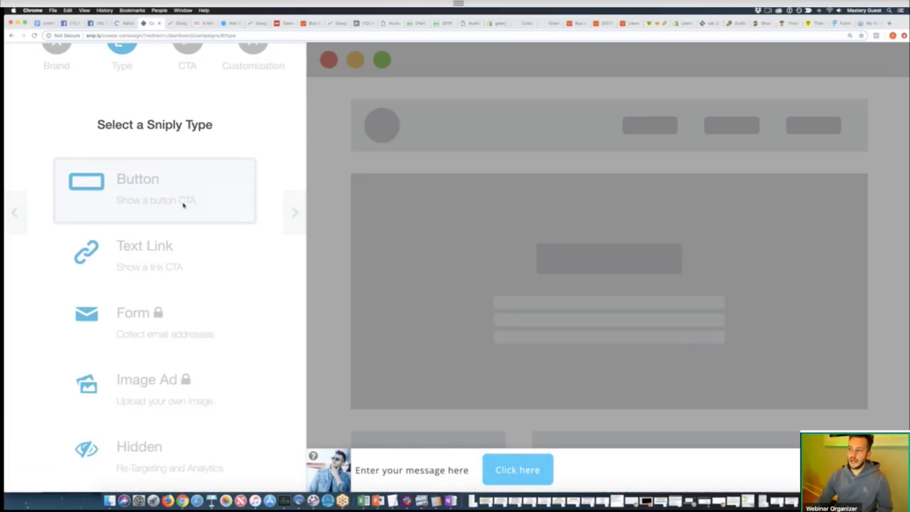
left_click(183, 204)
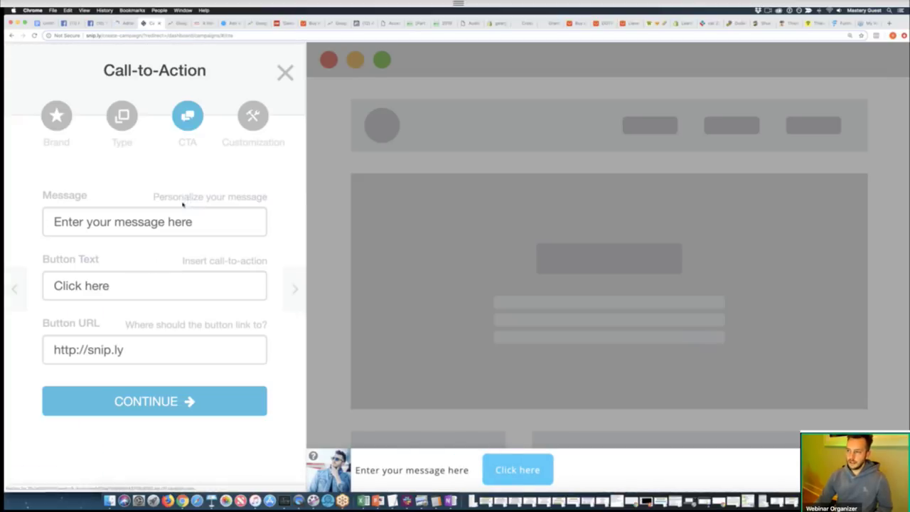
left_click(12, 36)
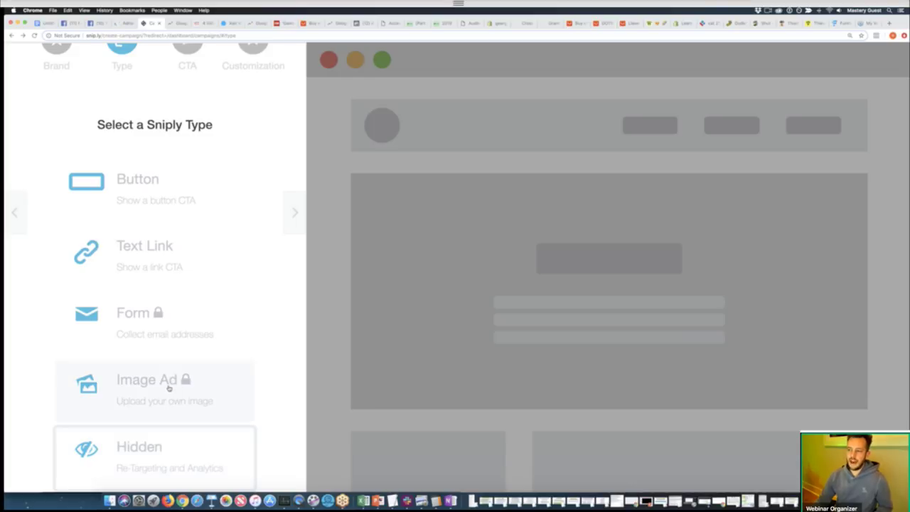
left_click(238, 240)
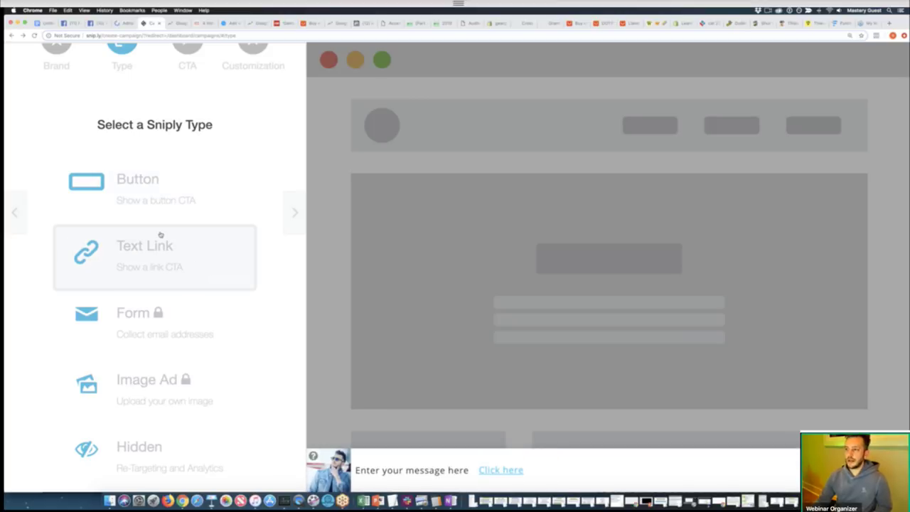
left_click(157, 182)
- Set the call-to-action message to "Get This Faith Necklace Now For Just $9"
left_click(188, 222)
left_click(48, 225, "shift")
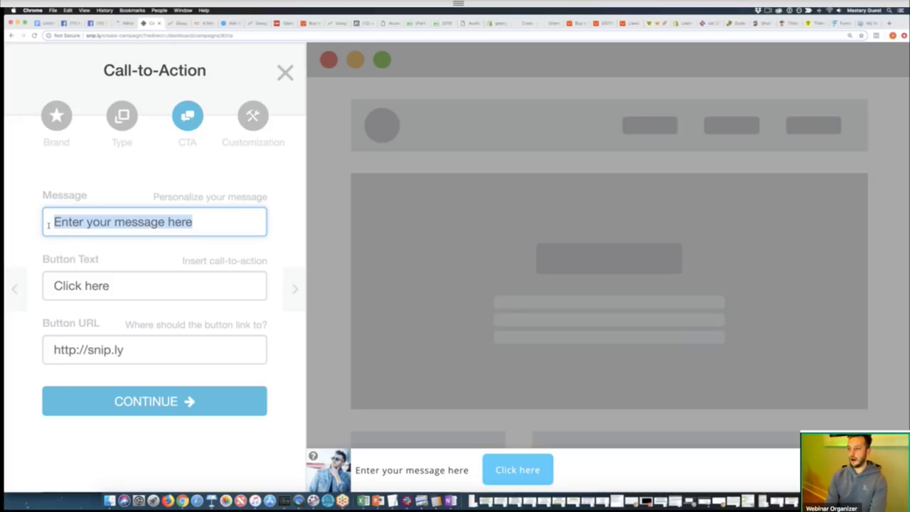
type("Get This")
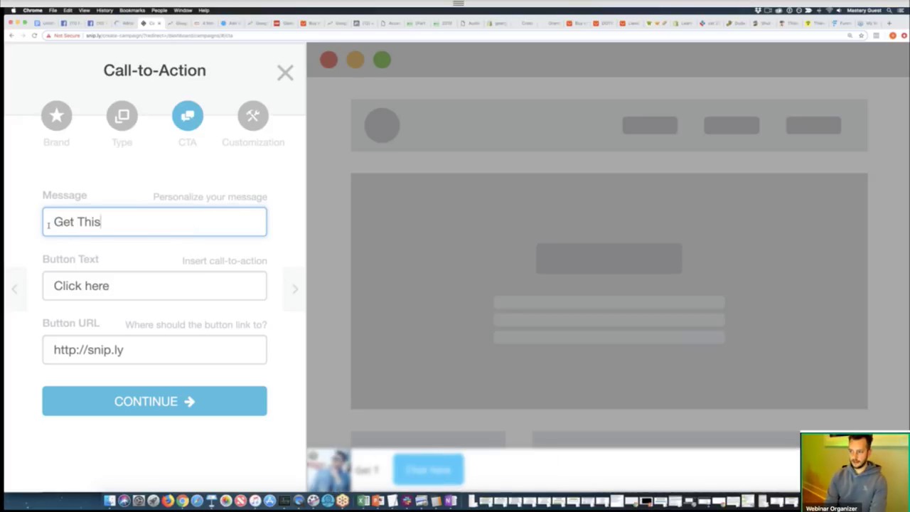
type(" Faith")
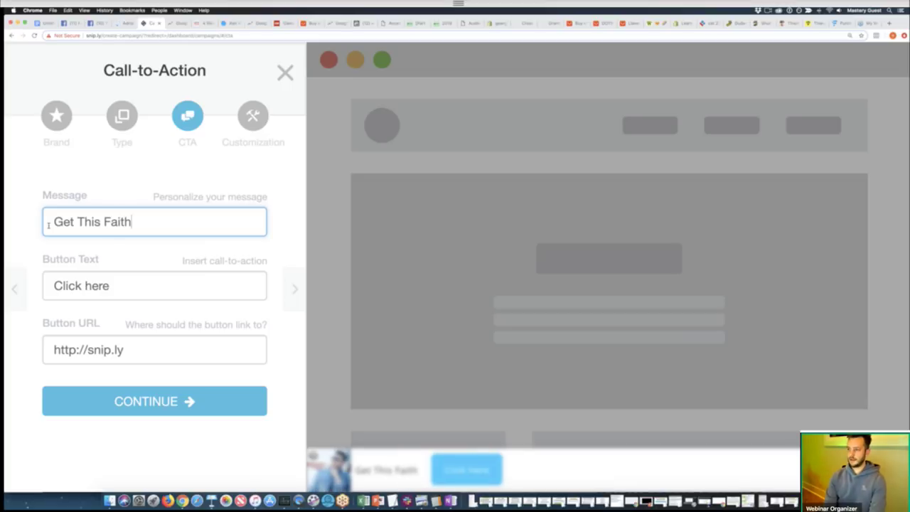
key("BackSpace")
key("BackSpace")
key("BackSpace")
key("BackSpace")
key("BackSpace")
type("a")
type("Faith Nickl")
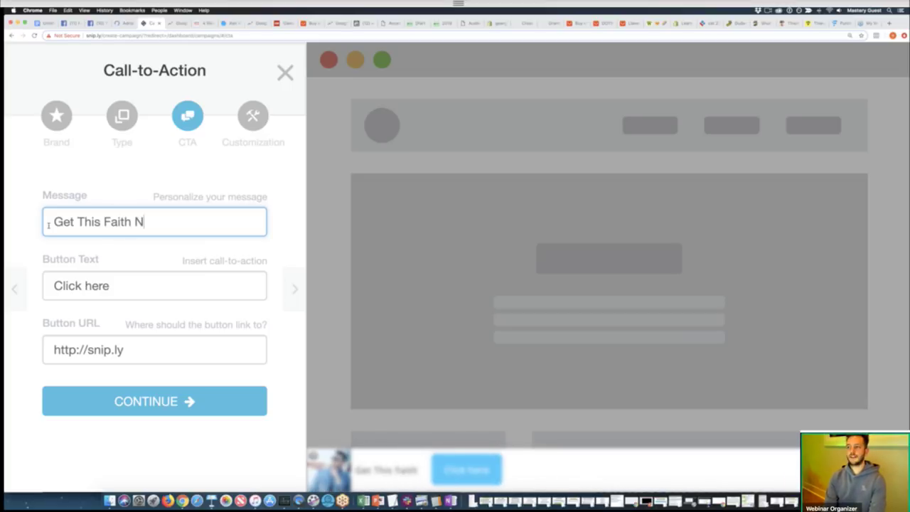
key("BackSpace")
key("BackSpace")
key("BackSpace")
key("BackSpace")
type("e")
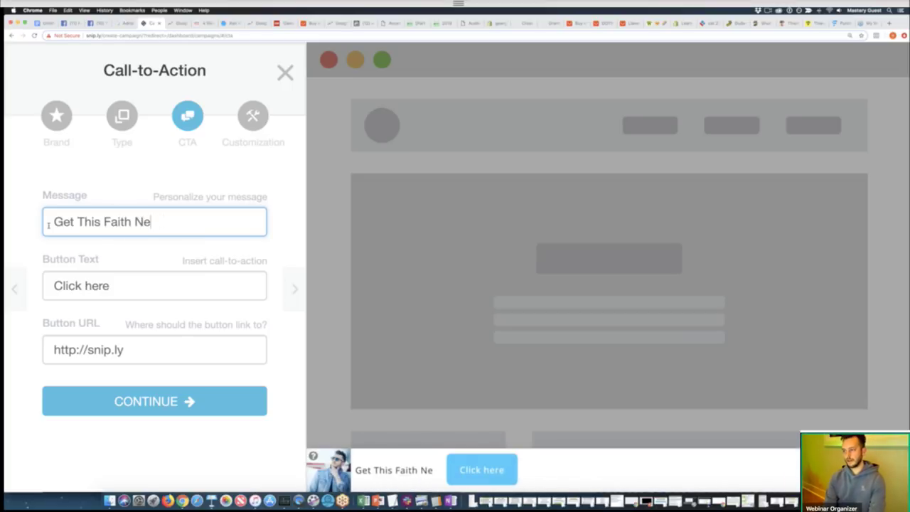
type("cklace Now ")
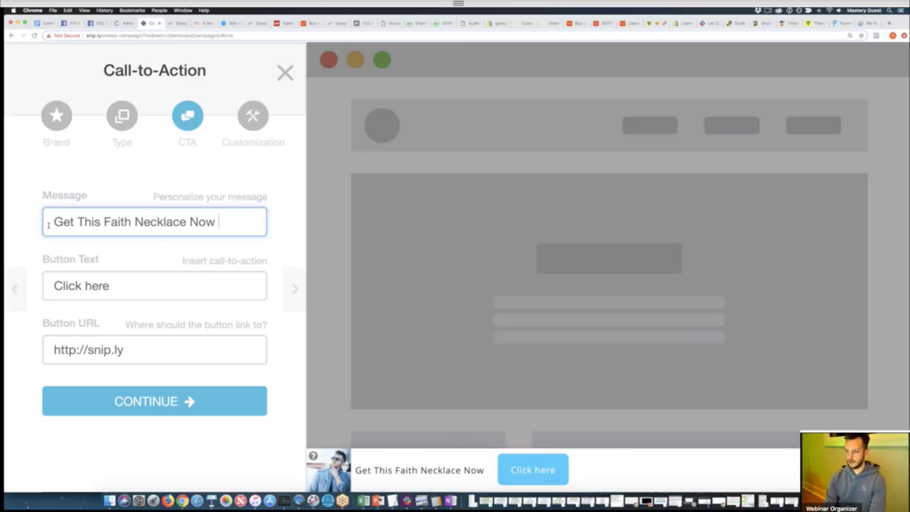
type("#")
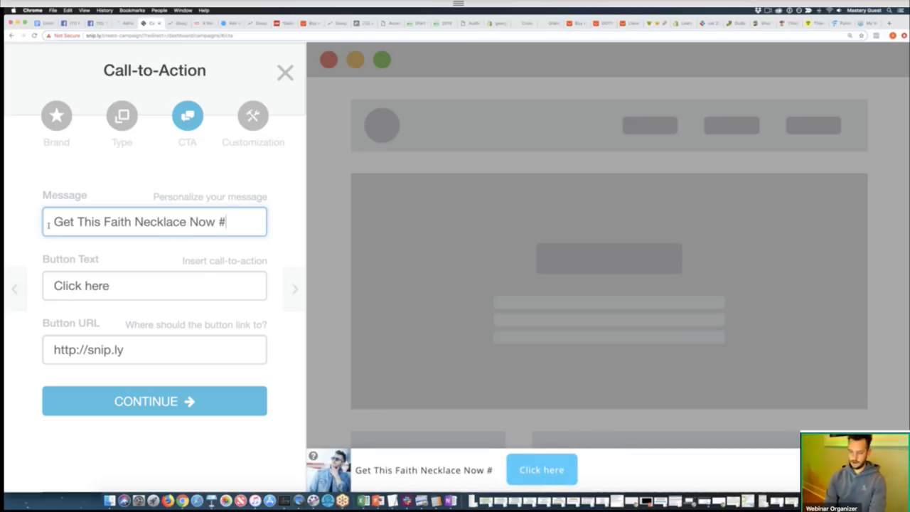
key("BackSpace")
type("For Just ")
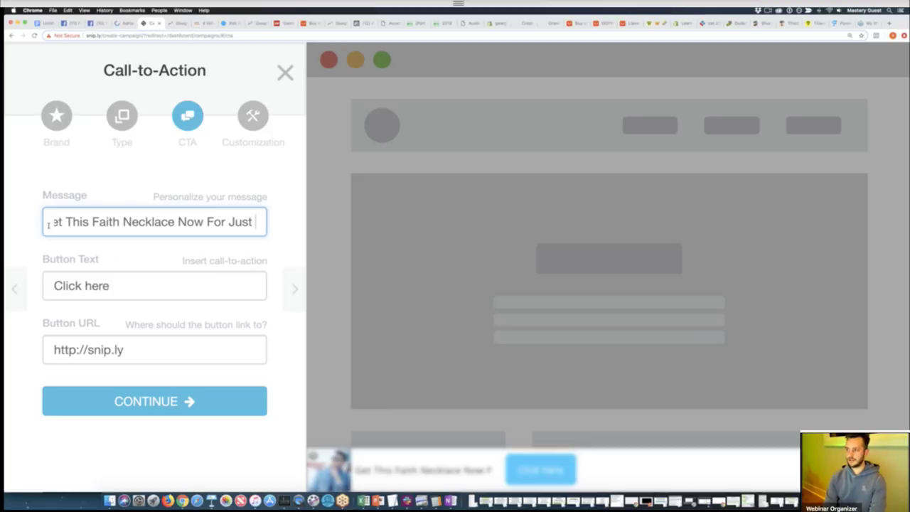
type("$9.")
key("BackSpace")
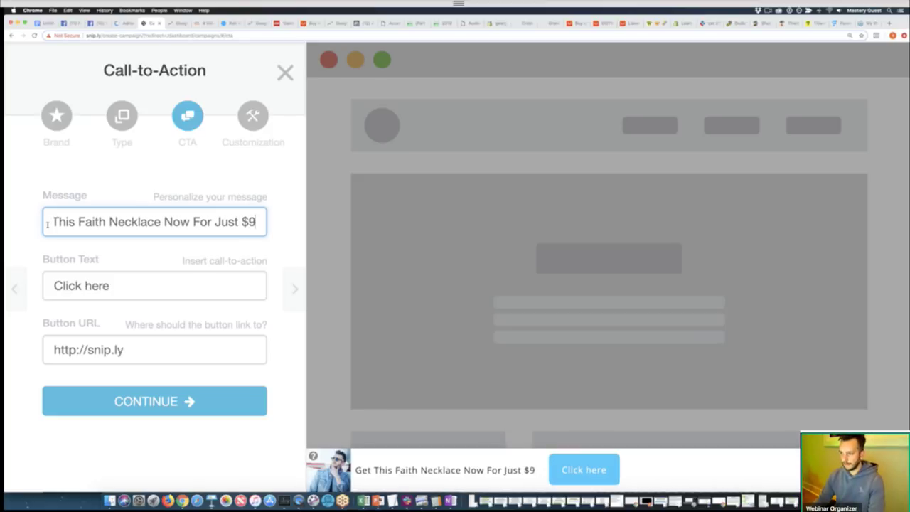
- Replace the call-to-action's button text with "SHOP NOW"
key("Tab")
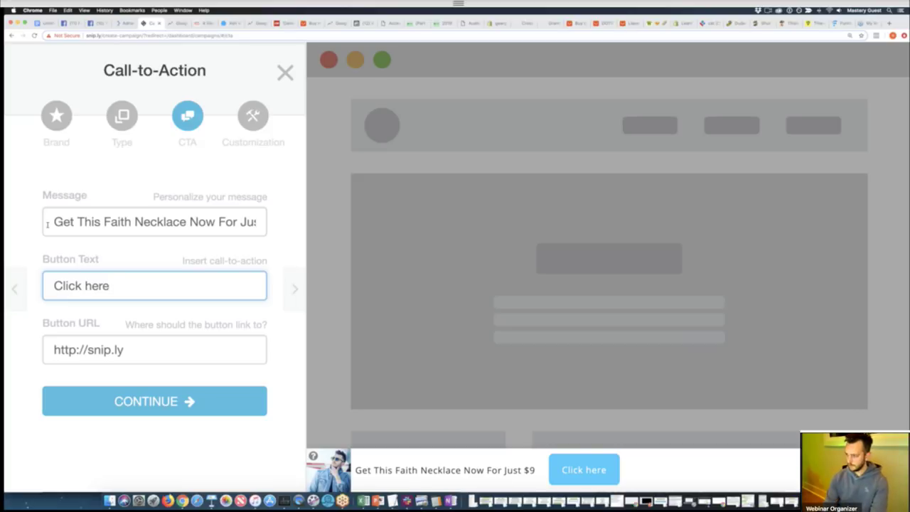
type("SHOP NOW")
key("BackSpace")
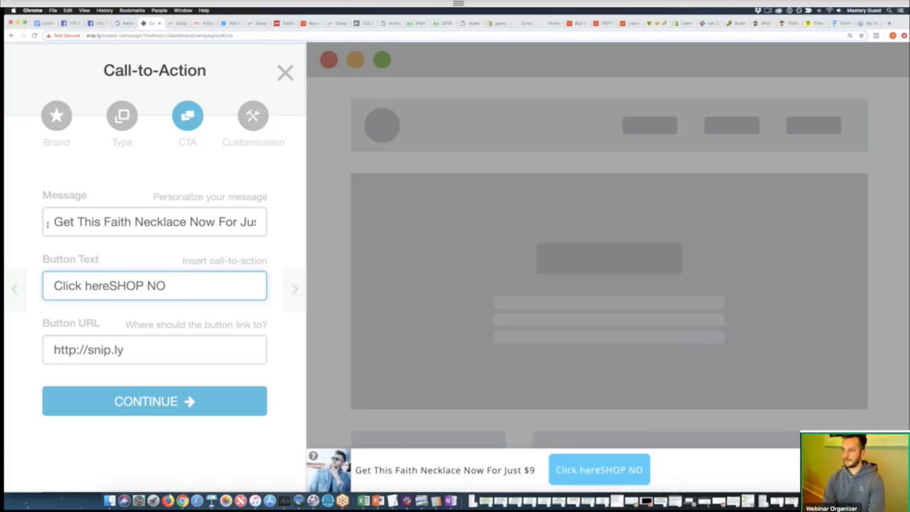
key("BackSpace")
key("BackSpace")
key("BackSpace")
key("BackSpace")
key("BackSpace")
key("BackSpace")
key("BackSpace")
key("BackSpace")
key("BackSpace")
key("BackSpace")
key("BackSpace")
key("BackSpace")
key("BackSpace")
key("BackSpace")
key("BackSpace")
key("BackSpace")
key("BackSpace")
type("SHOP NOW")
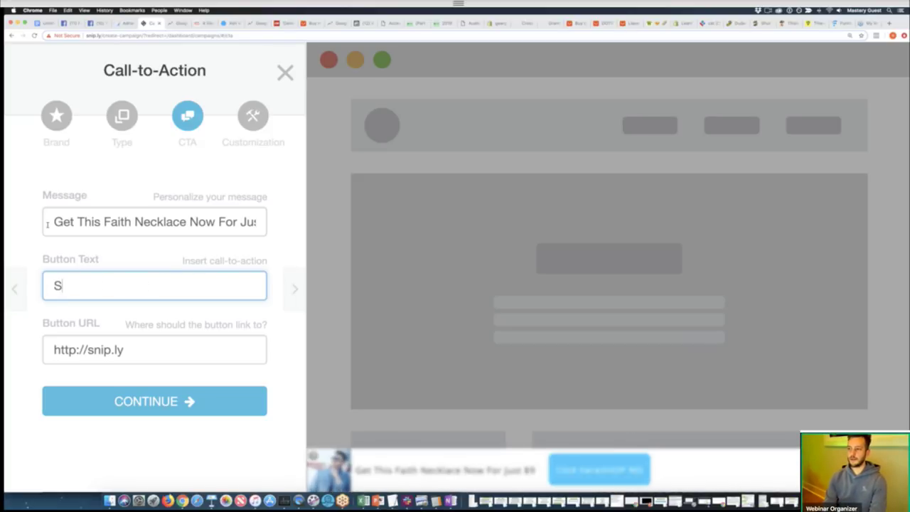
- Copy the web address of the Cross Necklace product page in the Gear Grabber online store
left_click(152, 347)
left_click(31, 345)
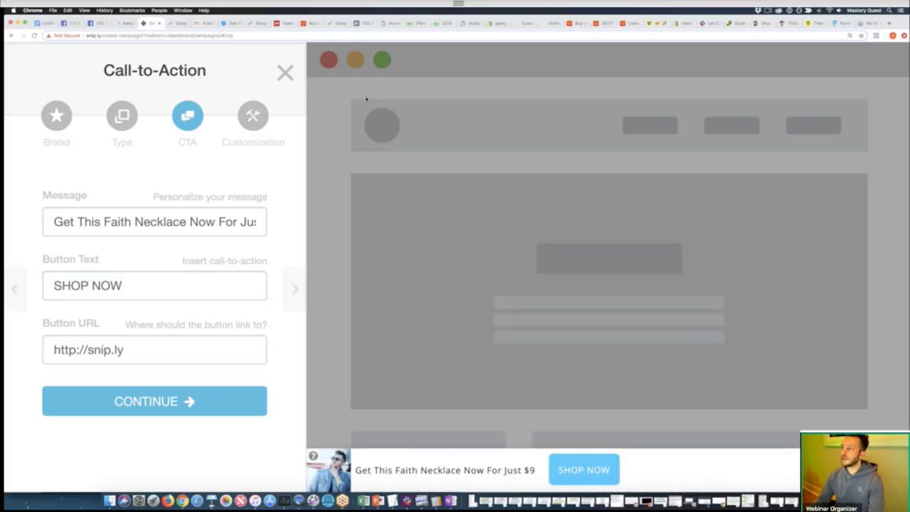
left_click(498, 24)
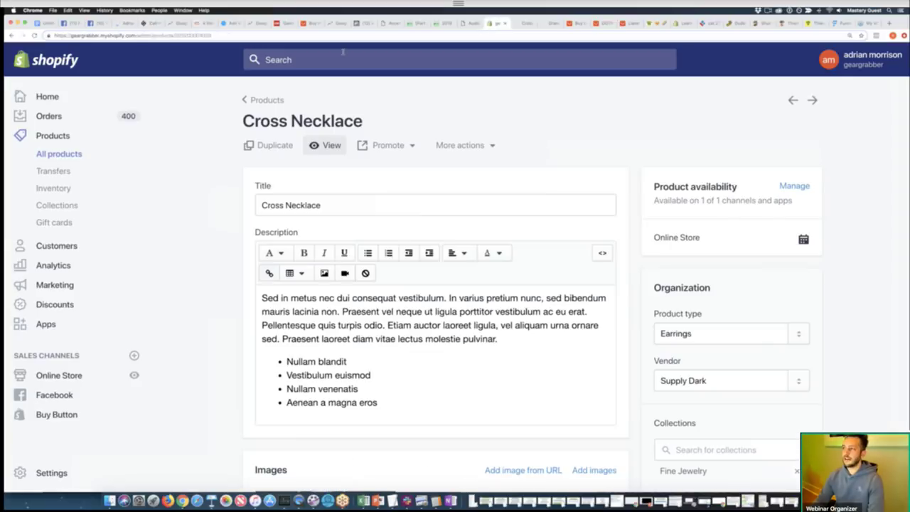
left_click(518, 23)
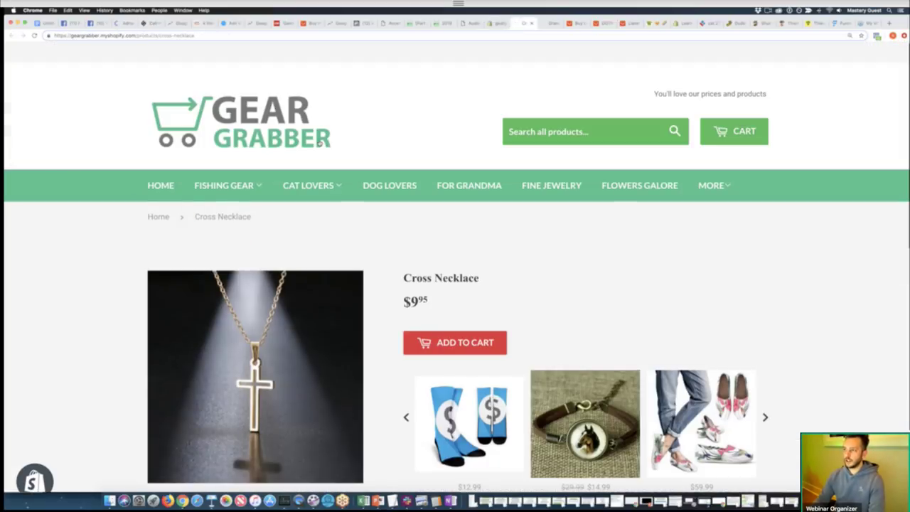
scroll(320, 143, "down", 1)
left_click(51, 35)
key("ctrl+c")
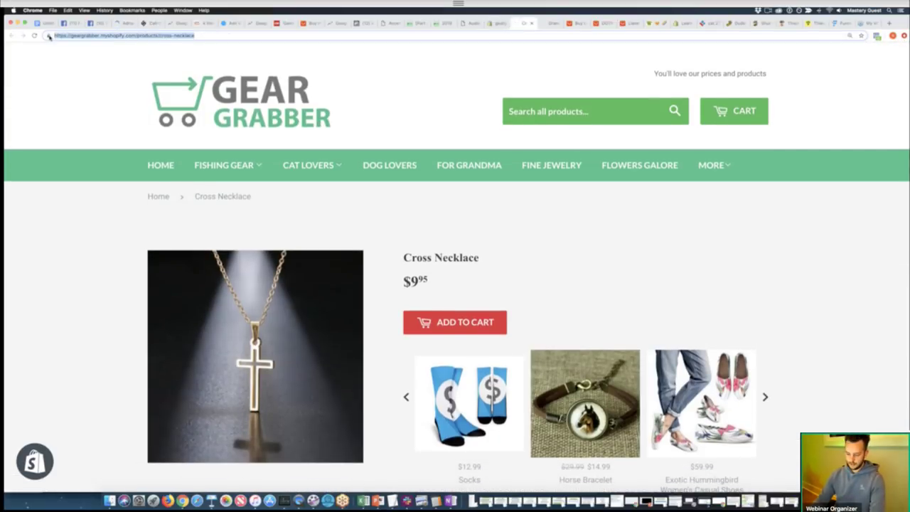
- Return to the Sniply call-to-action and replace its button URL with the copied Cross Necklace product address
left_click(147, 24)
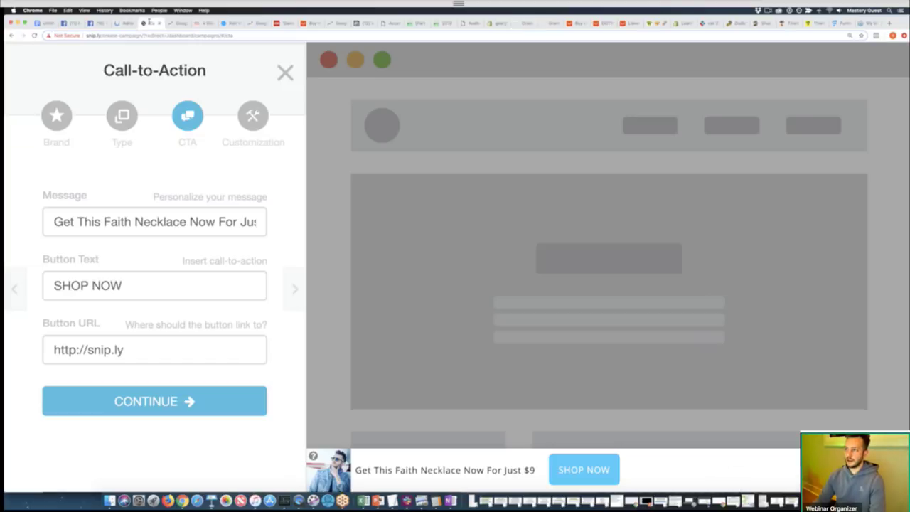
left_click(115, 349)
triple_click(153, 347)
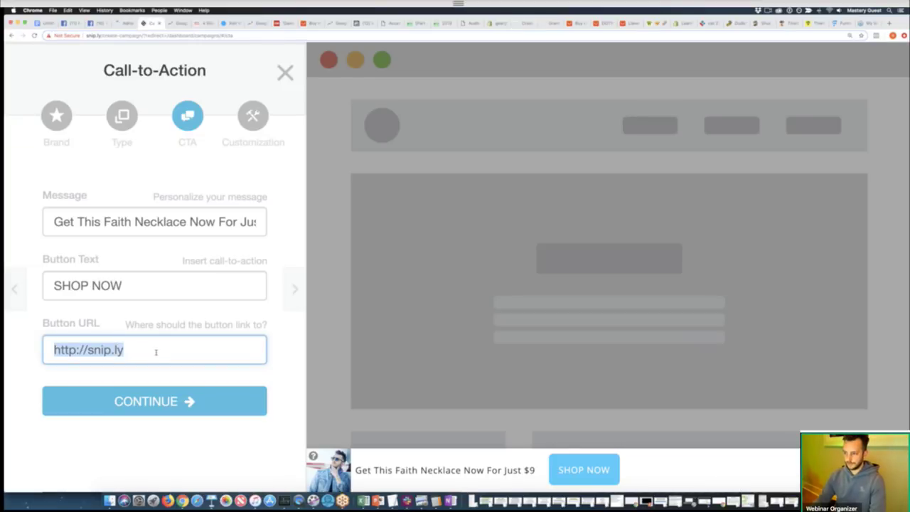
key("ctrl+v")
left_click_drag(256, 350, 30, 335)
left_click(31, 355)
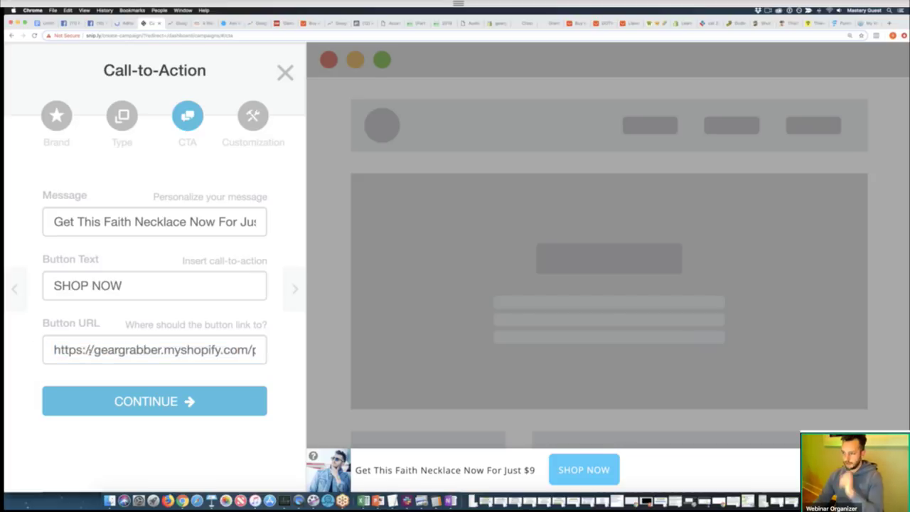
scroll(31, 356, "down", 1)
scroll(106, 350, "up", 1)
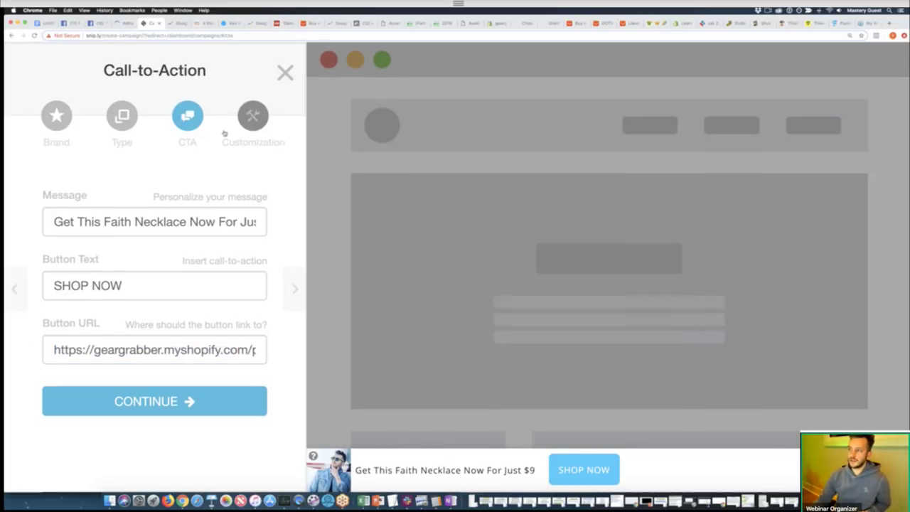
- Continue to the call-to-action's customization, try the available themes, and set the theme to Bean
left_click(298, 303)
scroll(167, 163, "down", 4)
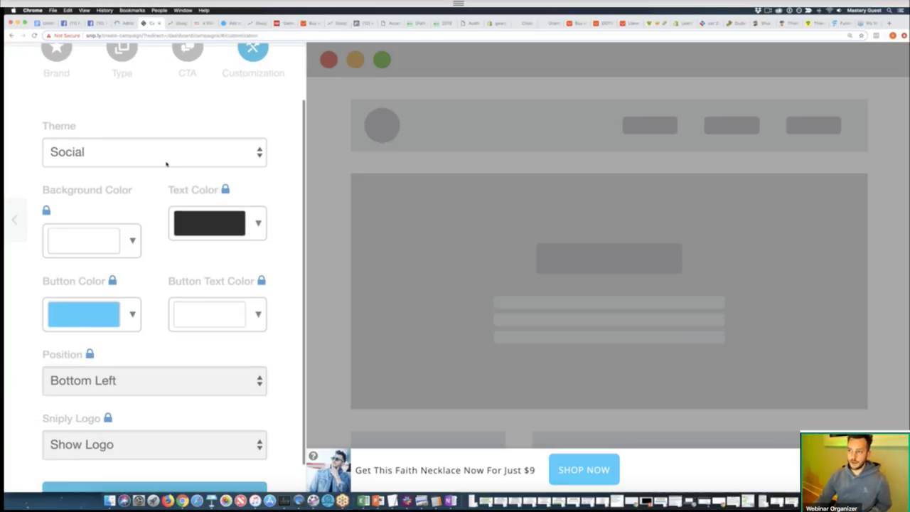
left_click(181, 122)
left_click(175, 126)
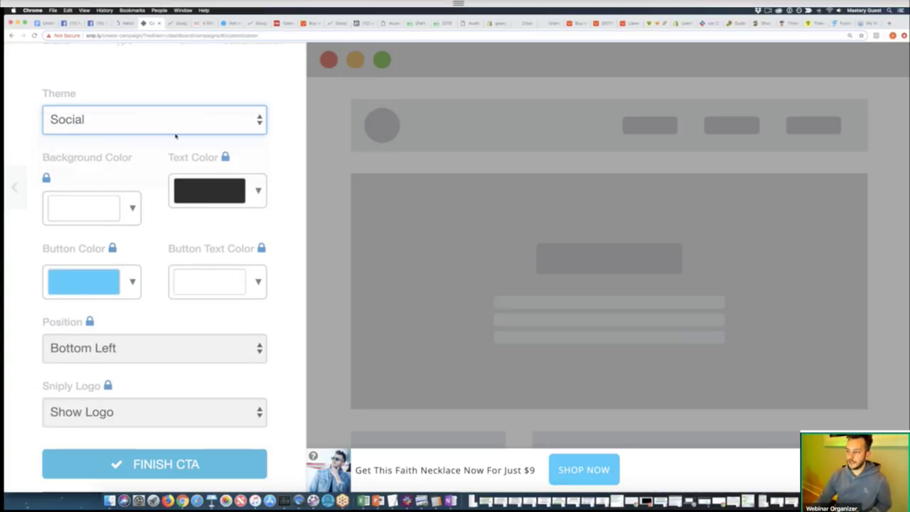
left_click(158, 131)
left_click(156, 138)
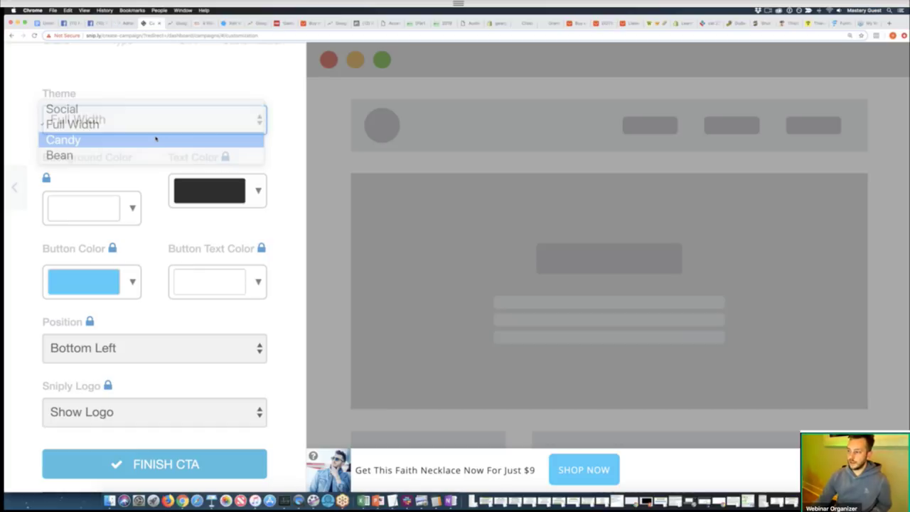
left_click(154, 124)
left_click(152, 140)
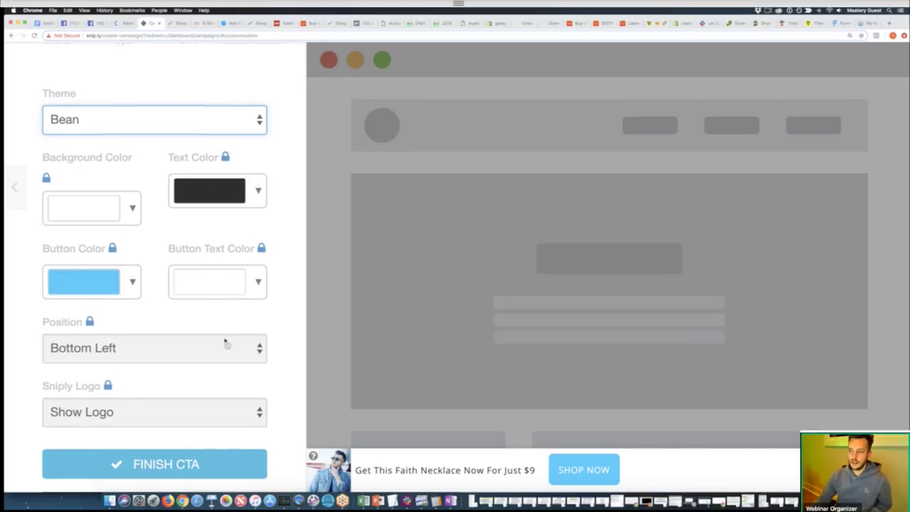
- Try to change the Sniply Logo setting, review the plans that unlock logo removal, and dismiss the upgrade offer
left_click(161, 405)
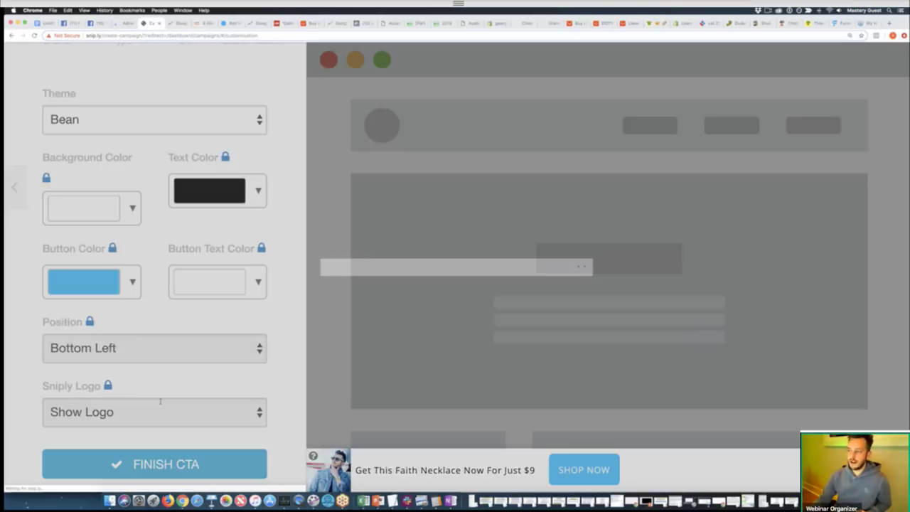
scroll(341, 380, "down", 3)
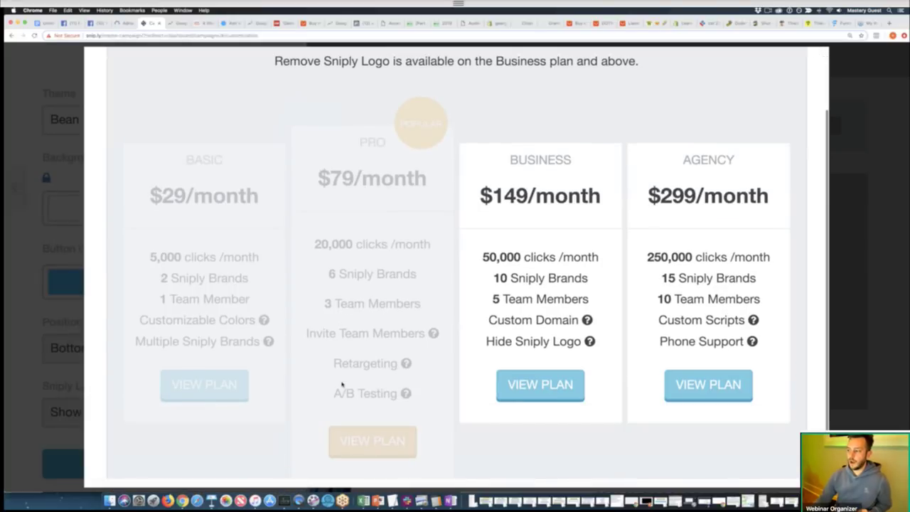
scroll(463, 262, "up", 3)
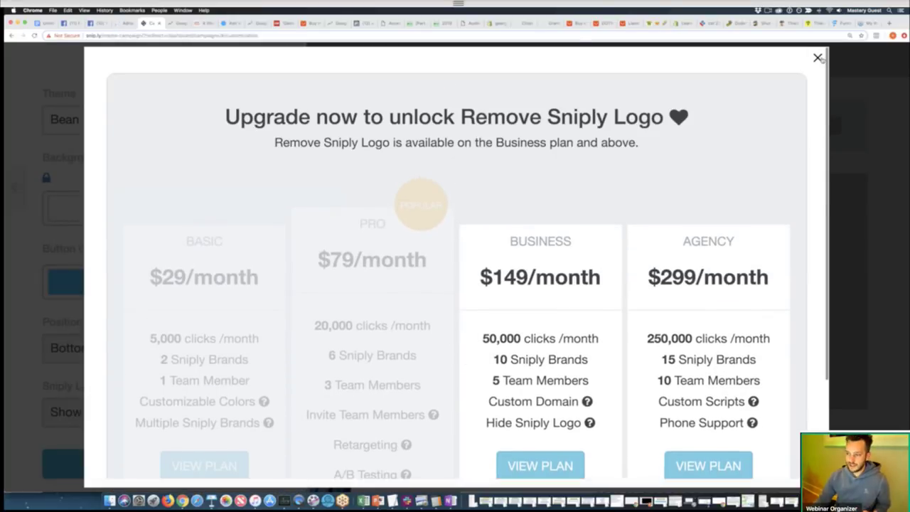
left_click(822, 59)
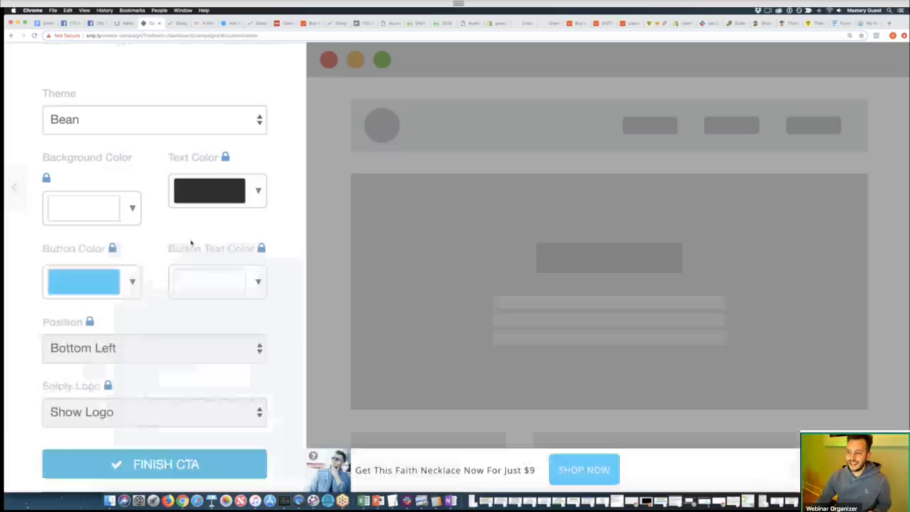
- Finish the call-to-action, go to the list of call-to-actions, and preview the new "Get This Faith Necklace Now For Just $9" entry
left_click(157, 469)
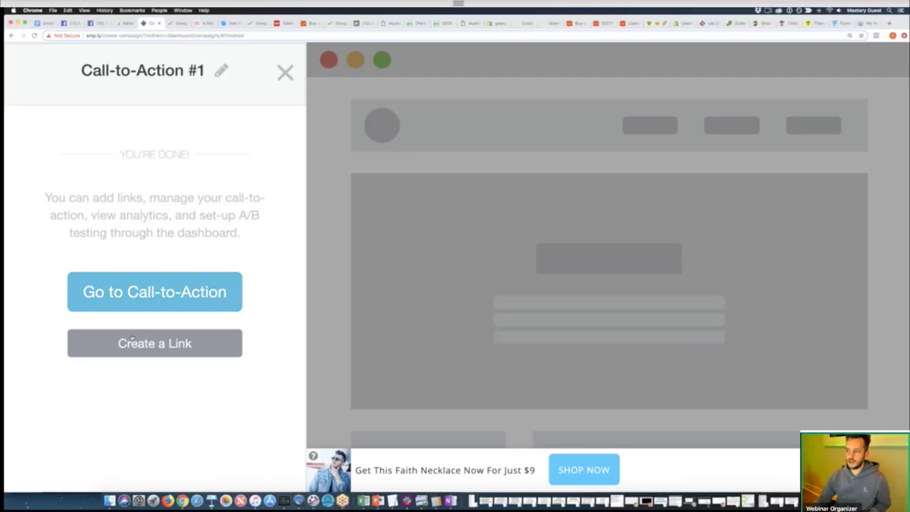
left_click(133, 301)
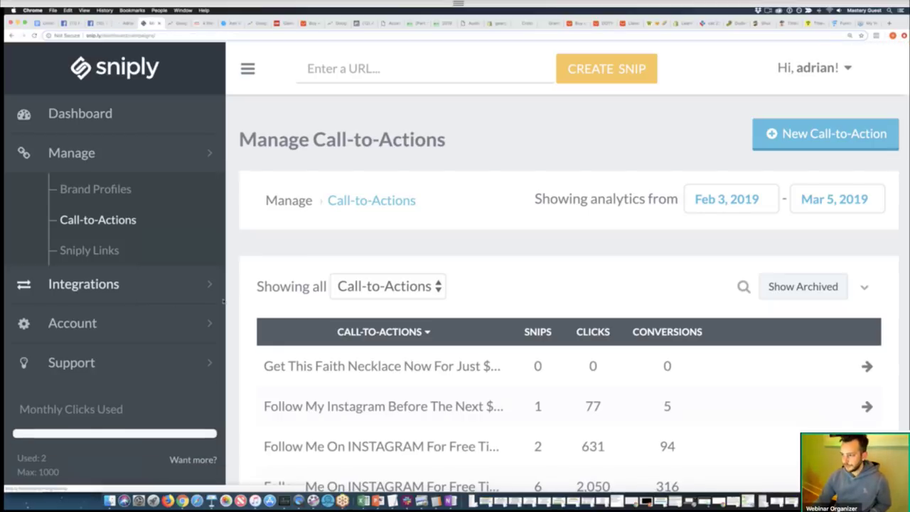
scroll(492, 247, "down", 5)
mouse_move(492, 247)
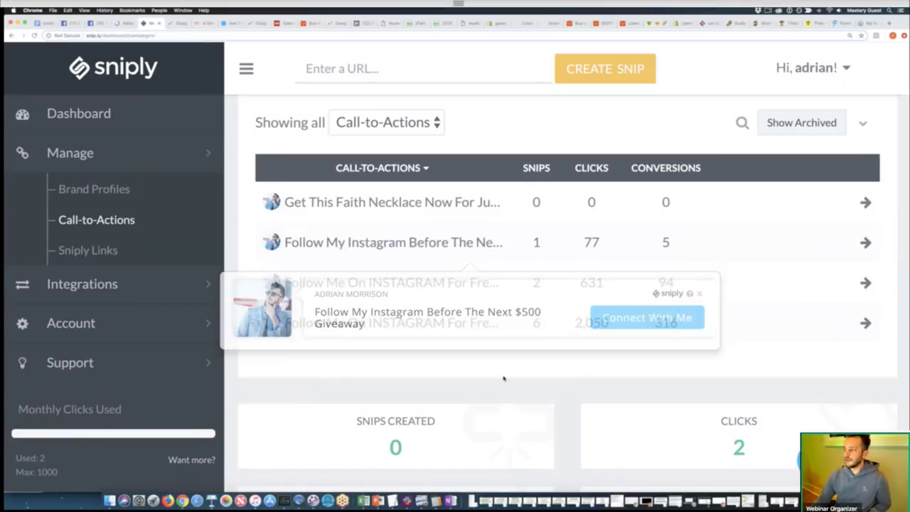
mouse_move(384, 215)
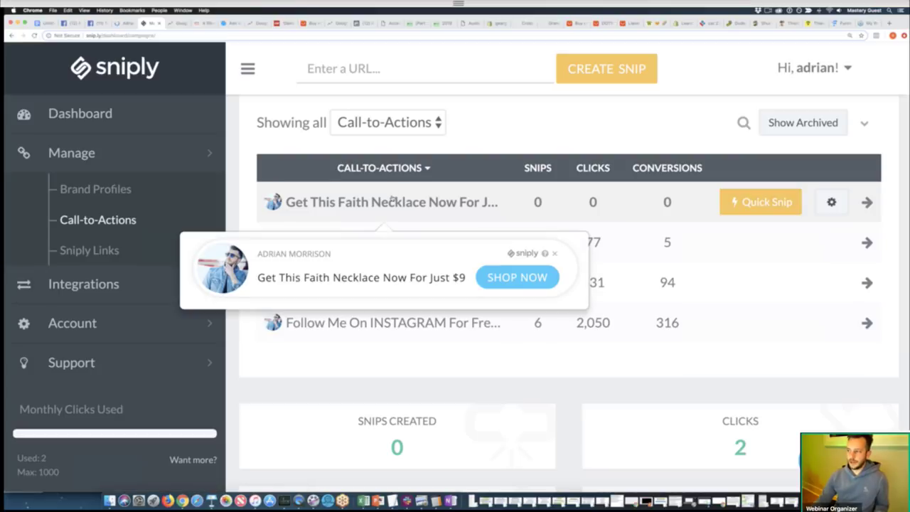
- Open the details of the "Get This Faith Necklace Now For Just $9" call-to-action and review its overview at a smaller page zoom
left_click(755, 203)
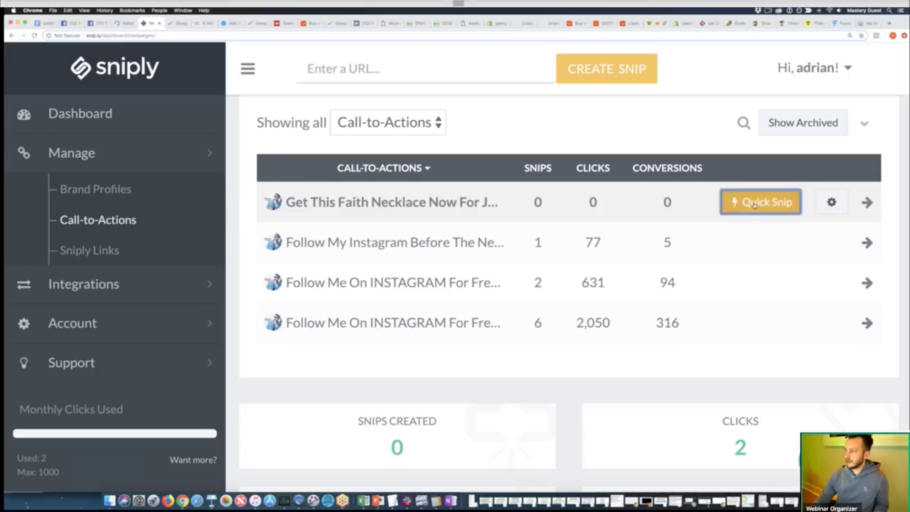
left_click(869, 204)
scroll(469, 163, "up", 10)
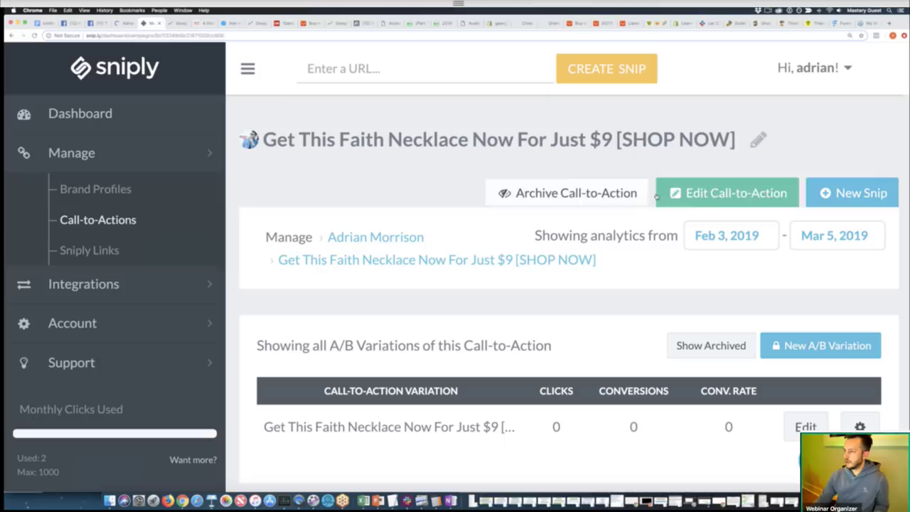
scroll(582, 239, "down", 10)
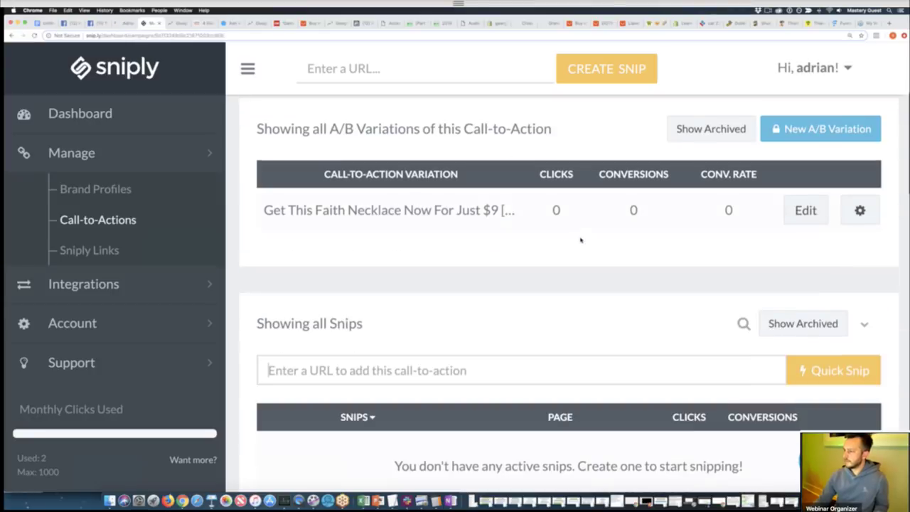
scroll(582, 239, "up", 6)
scroll(582, 240, "up", 5)
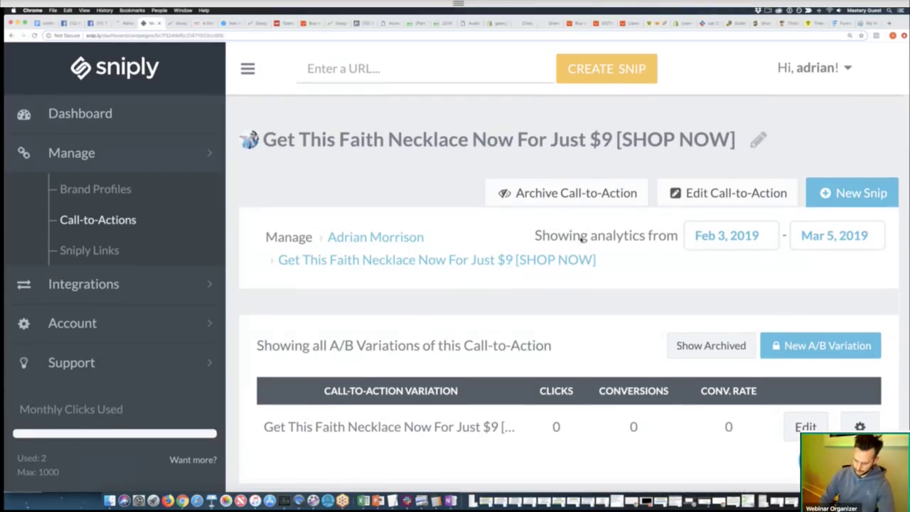
key("super+minus")
key("super+minus")
key("super+minus")
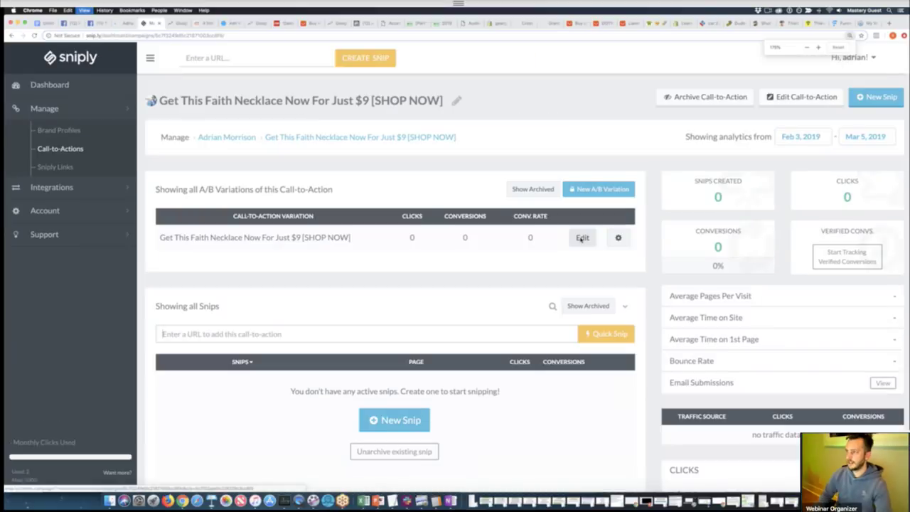
key("super+equal")
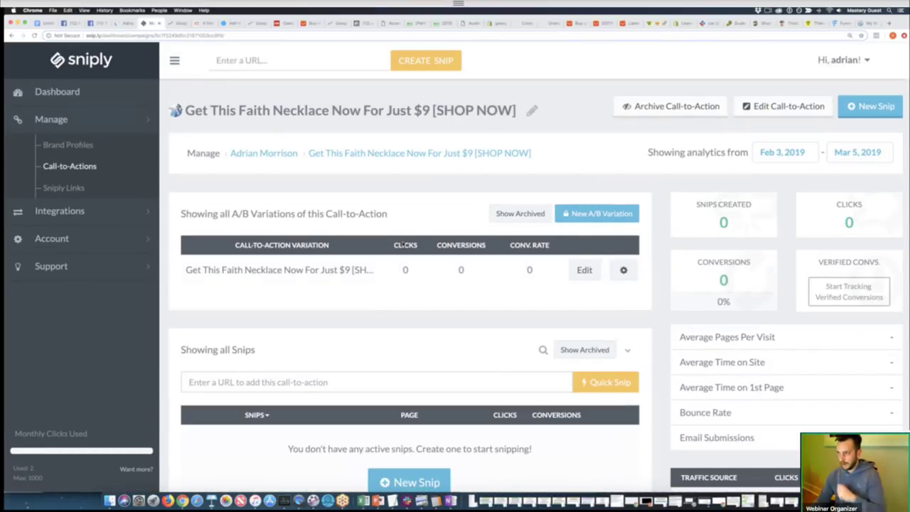
- Examine the Faith Necklace variation's preview, settings options and conversion columns, and check the availability of a new A/B variation
mouse_move(311, 266)
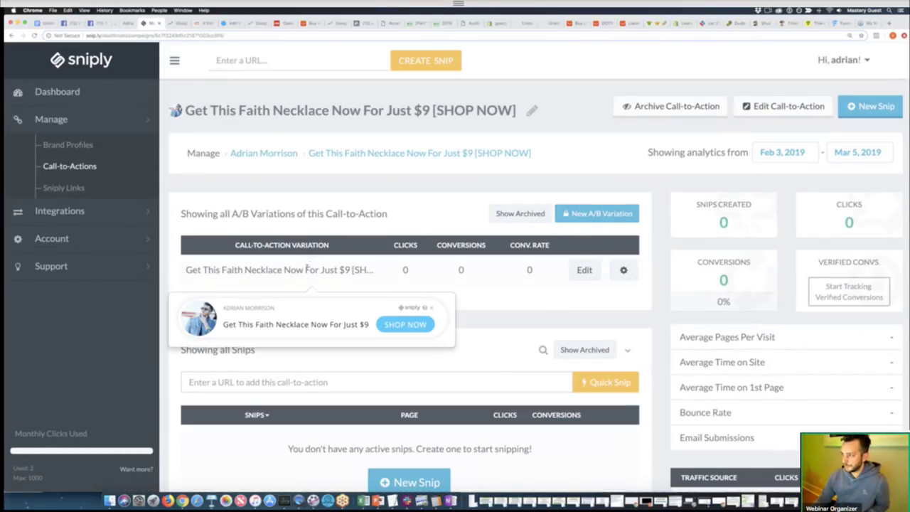
left_click(624, 270)
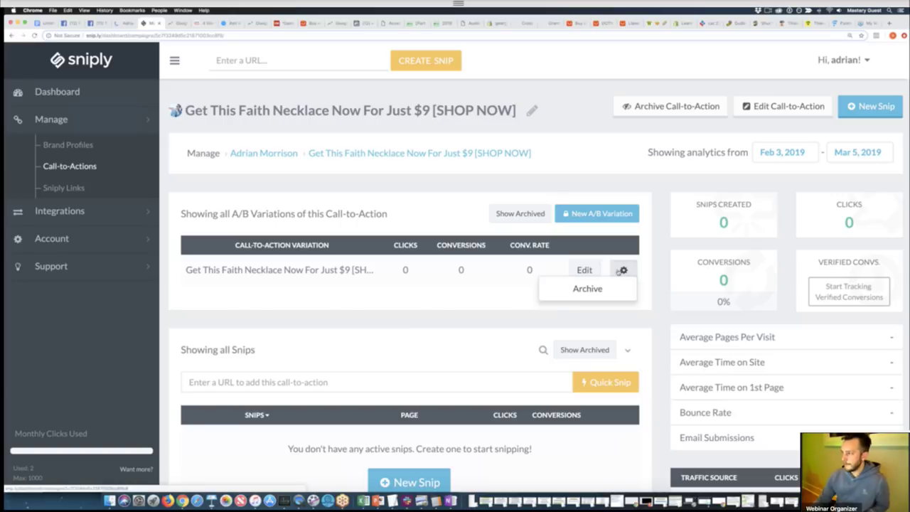
left_click(480, 306)
scroll(482, 306, "down", 3)
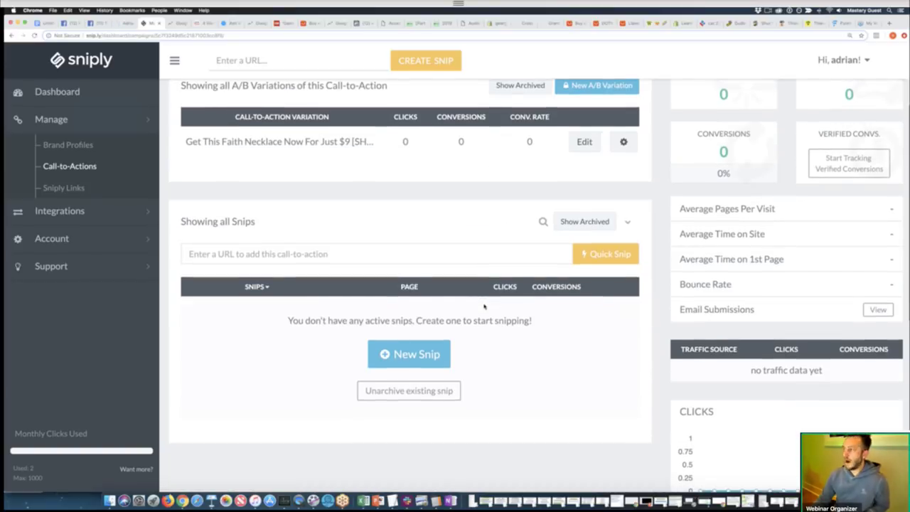
scroll(484, 307, "up", 3)
mouse_move(187, 276)
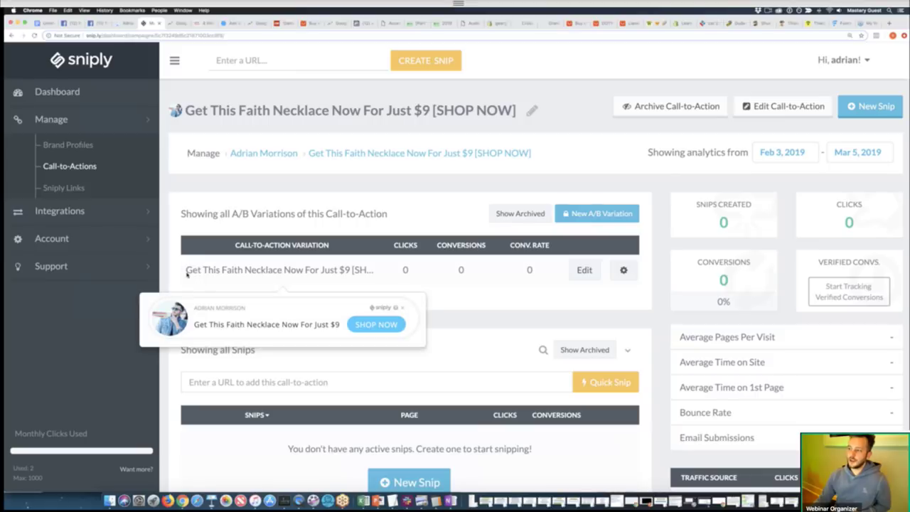
left_click_drag(186, 271, 320, 271)
left_click(320, 271)
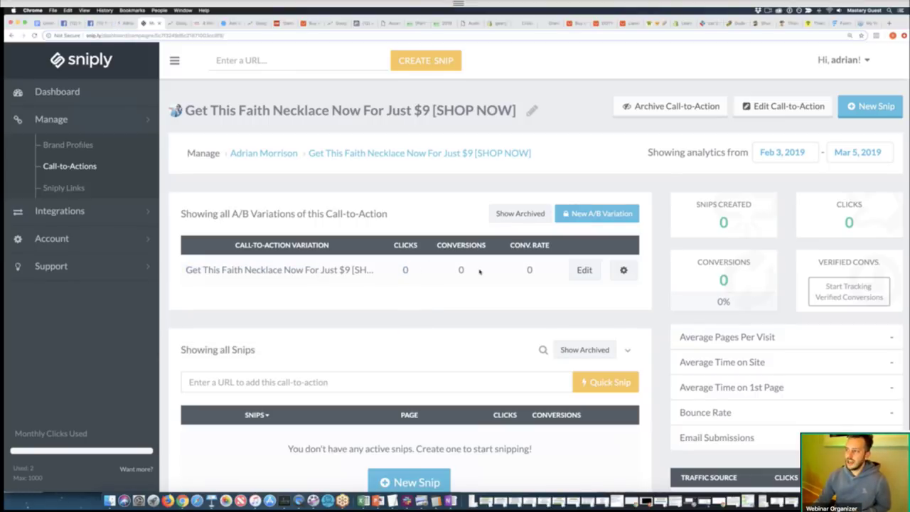
left_click_drag(453, 273, 517, 270)
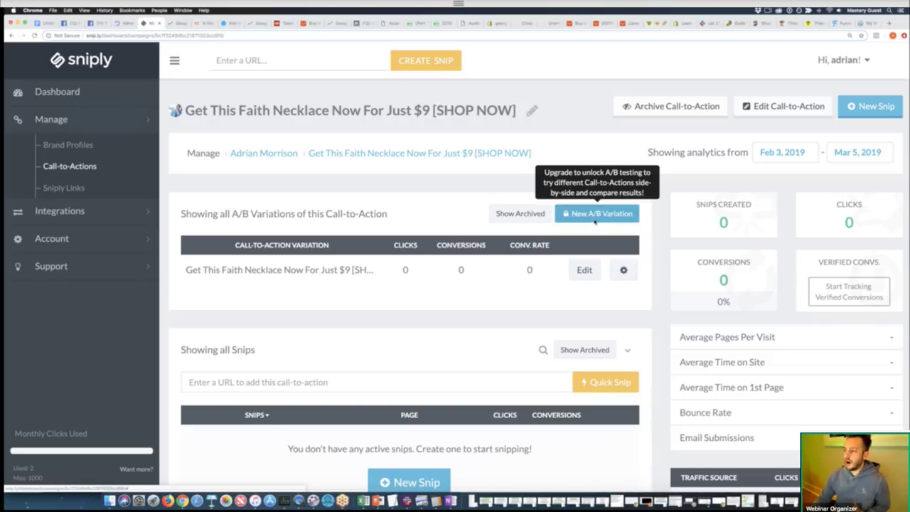
left_click(596, 218)
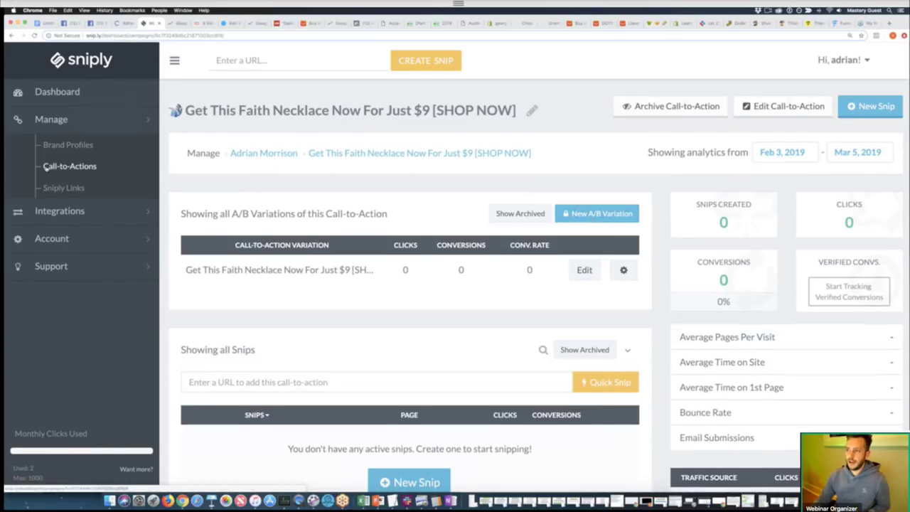
- Return to the list of call-to-actions and open the Quick Snip URL entry for the Faith Necklace call-to-action
left_click(49, 166)
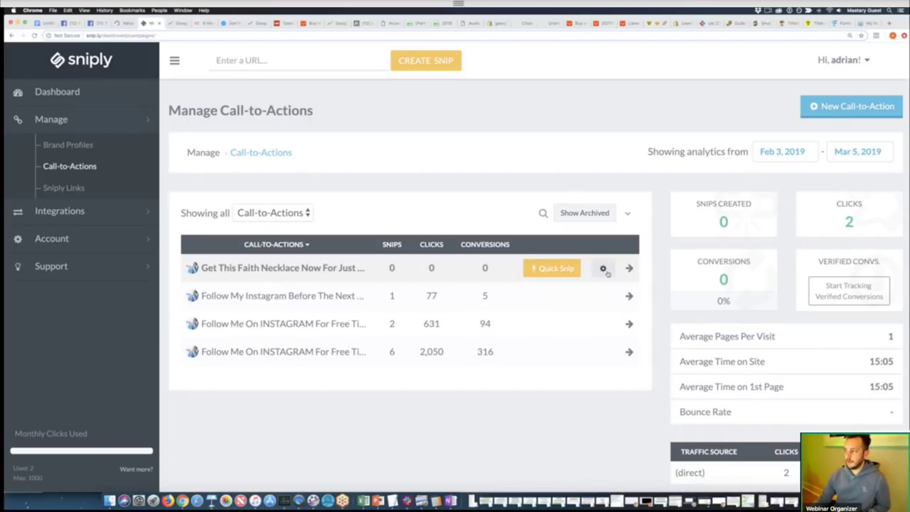
left_click(553, 274)
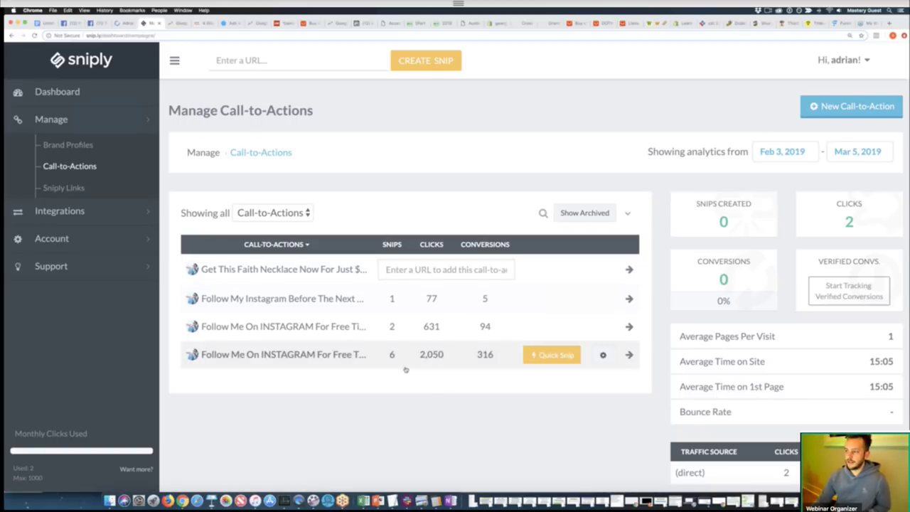
mouse_move(213, 273)
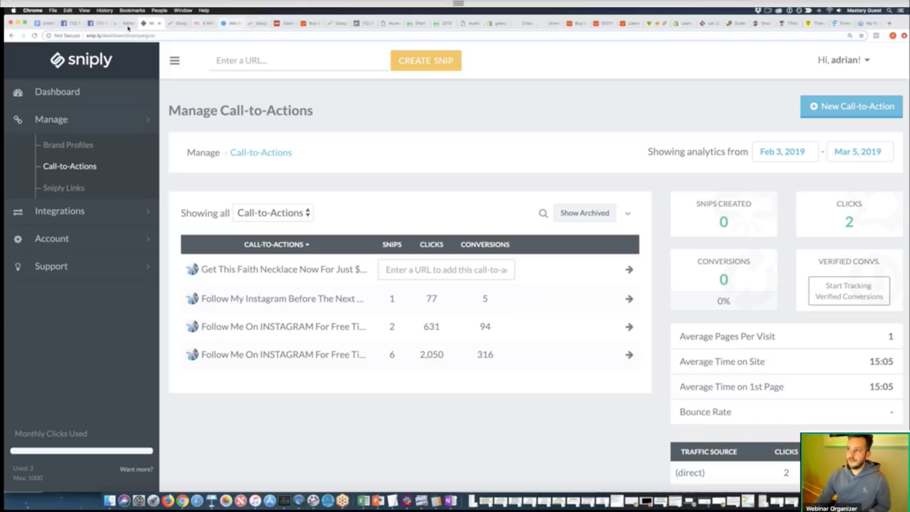
- Find the Religion News Service article "4 things to know about Ash Wednesday" in Google's trending searches, open it, and copy its web address
key("ctrl+Tab")
key("ctrl+Tab")
key("ctrl+Tab")
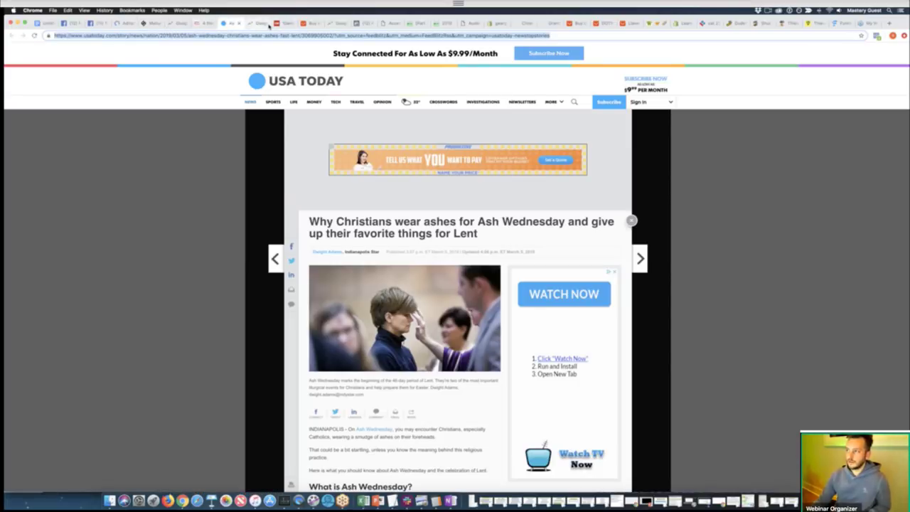
key("ctrl+Tab")
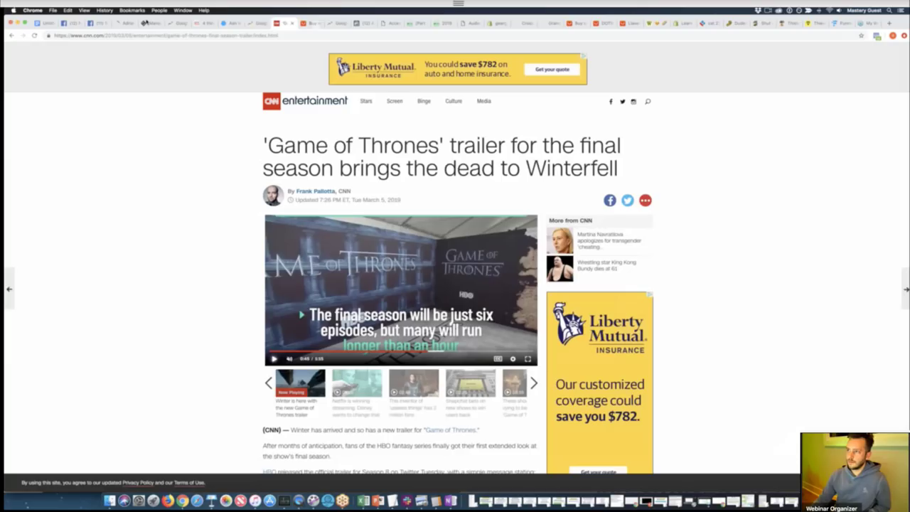
key("ctrl+Tab")
left_click(114, 23)
left_click(98, 24)
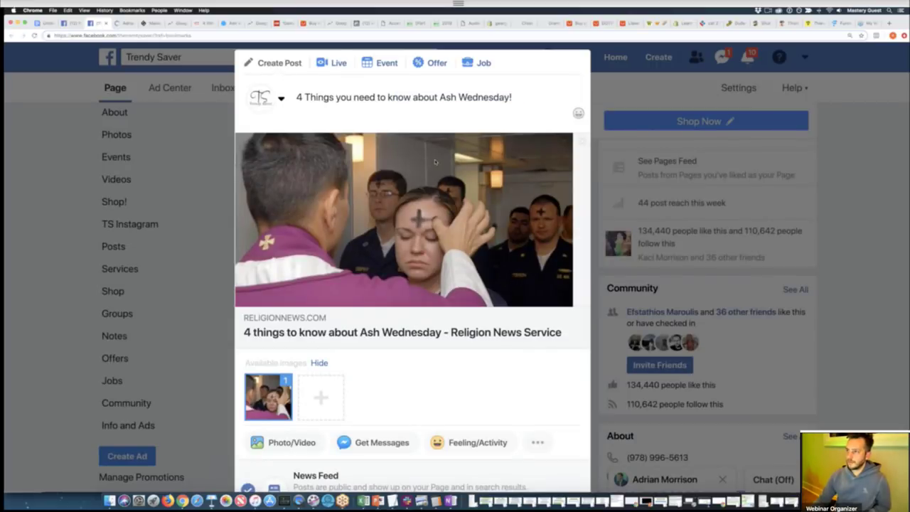
left_click(147, 23)
left_click(179, 24)
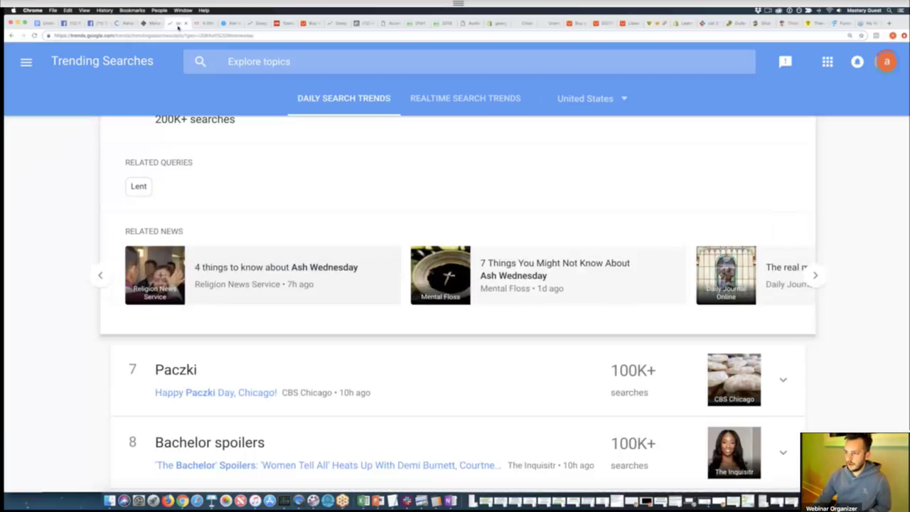
left_click(277, 275)
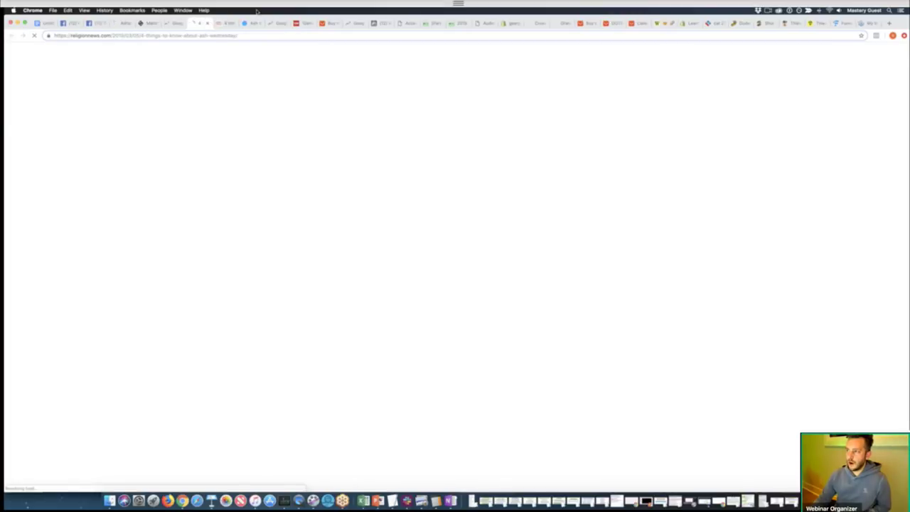
key("super+l")
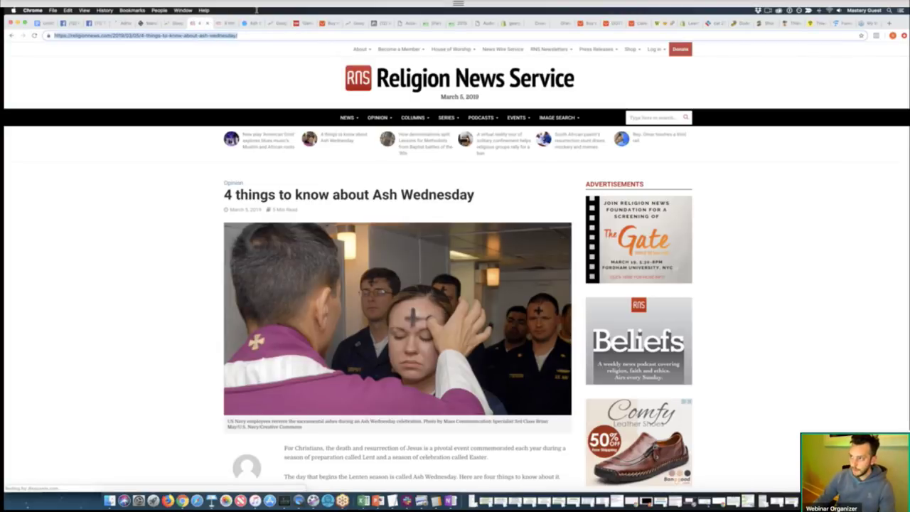
left_click_drag(261, 34, 51, 38)
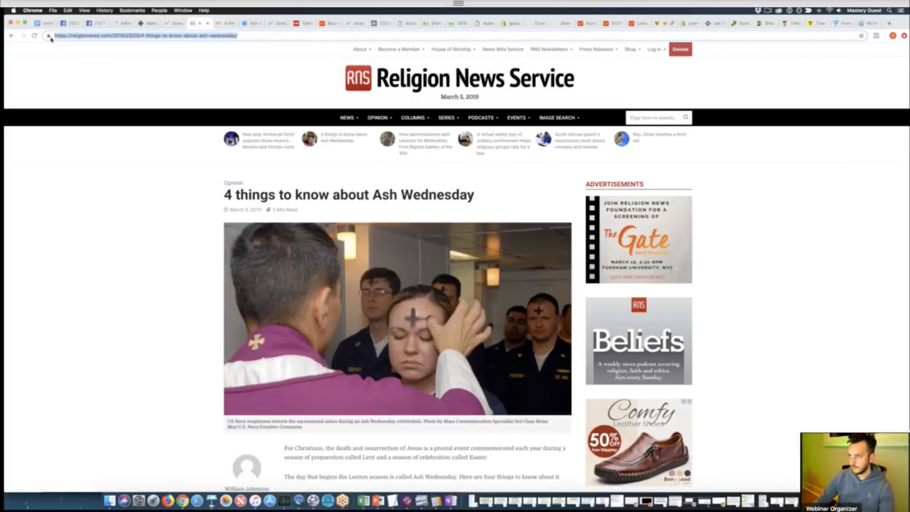
- Create a quick snip of the copied Ash Wednesday article address with the Faith Necklace call-to-action in Sniply, and copy the short link
left_click(148, 23)
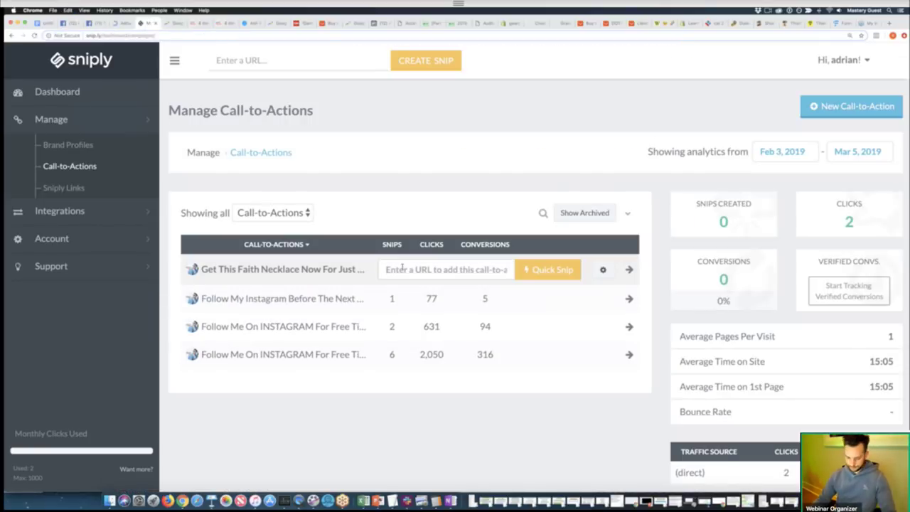
left_click(403, 269)
key("ctrl+v")
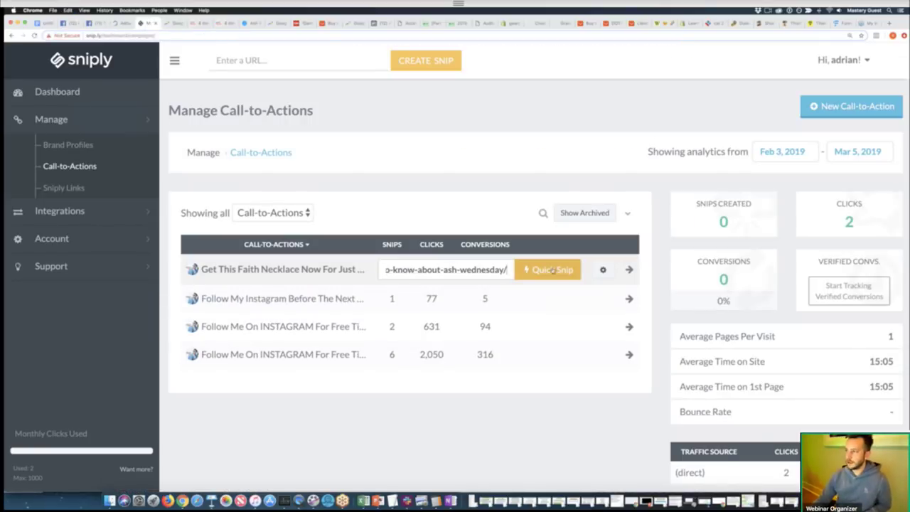
left_click(545, 270)
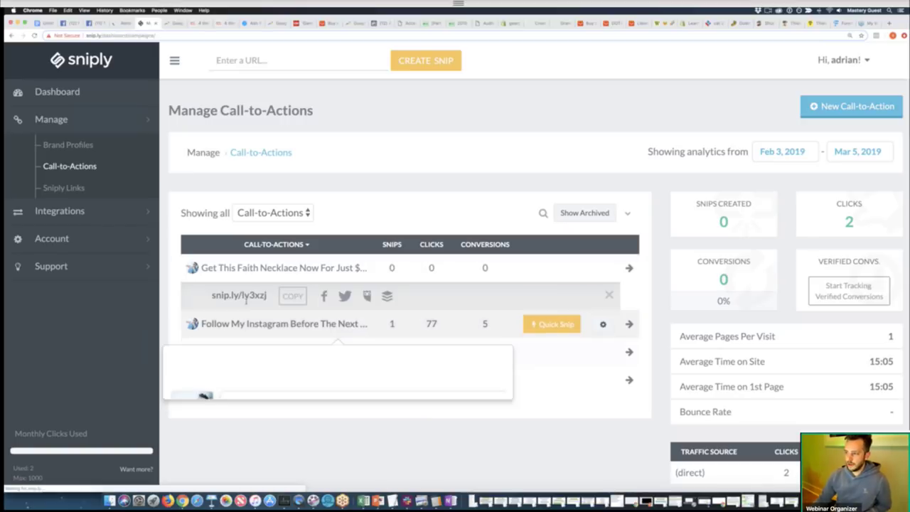
left_click(292, 298)
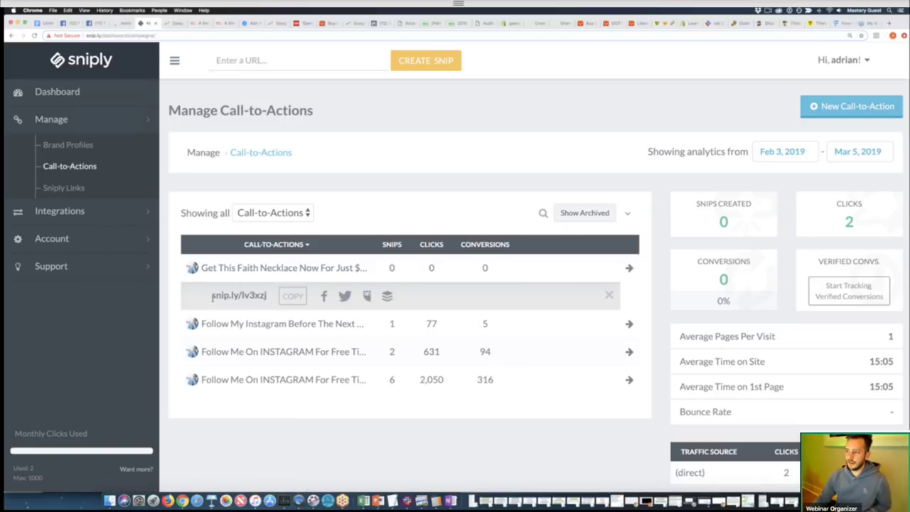
- Copy the short link snip.ly/lv3xzj of the Faith Necklace snip and open it in a new browser tab
left_click_drag(213, 297, 273, 305)
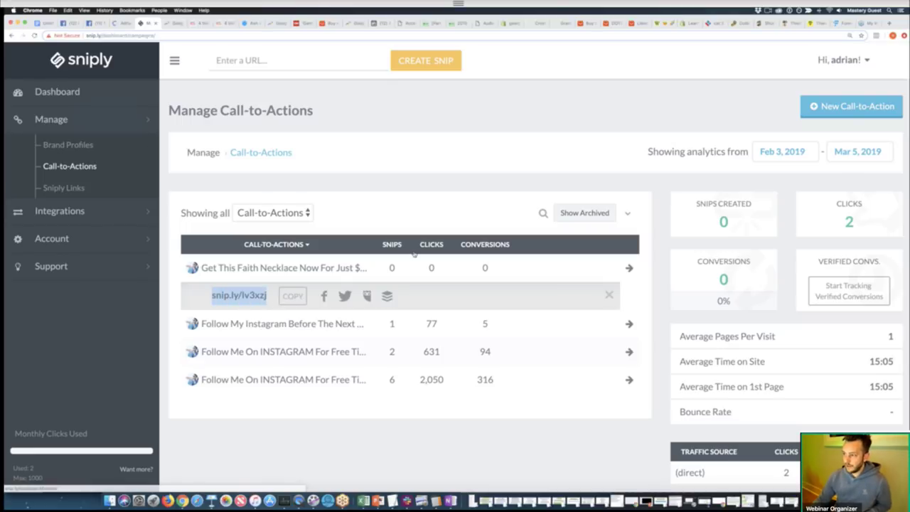
left_click(888, 24)
key("super+v")
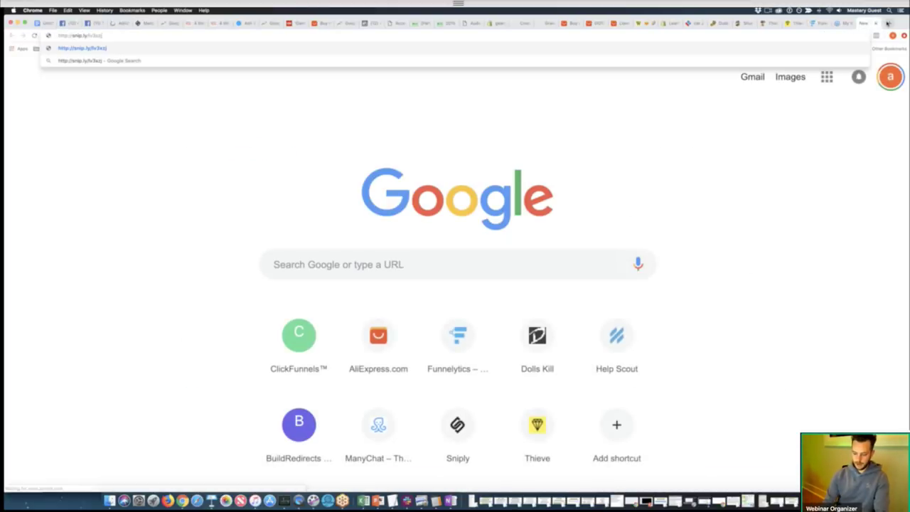
key("Return")
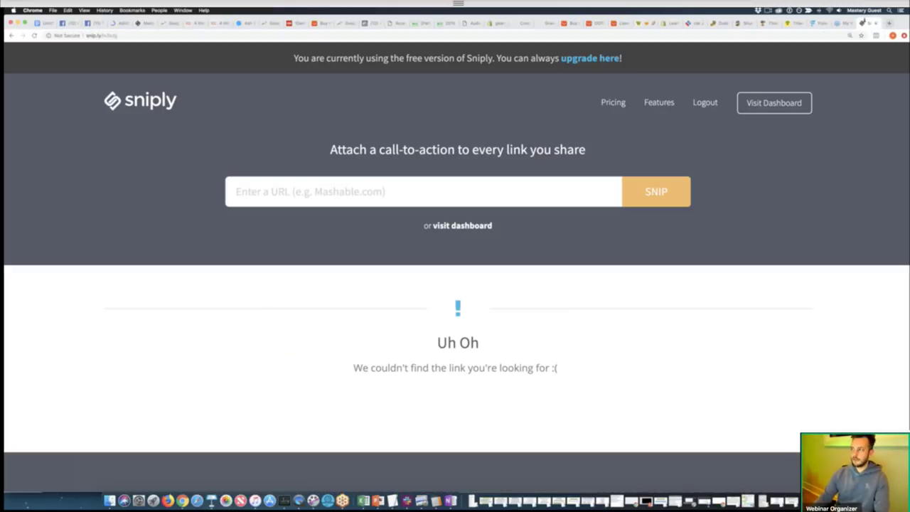
key("super+l")
key("super+v")
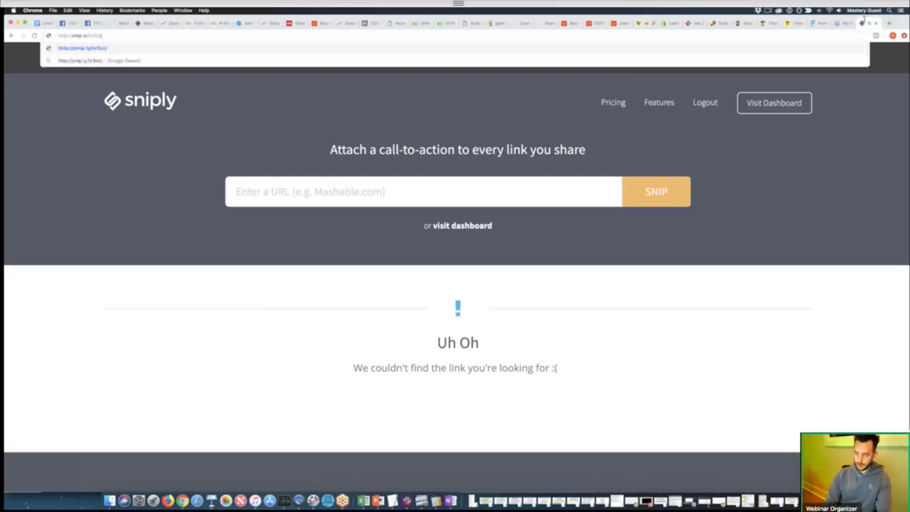
key("Return")
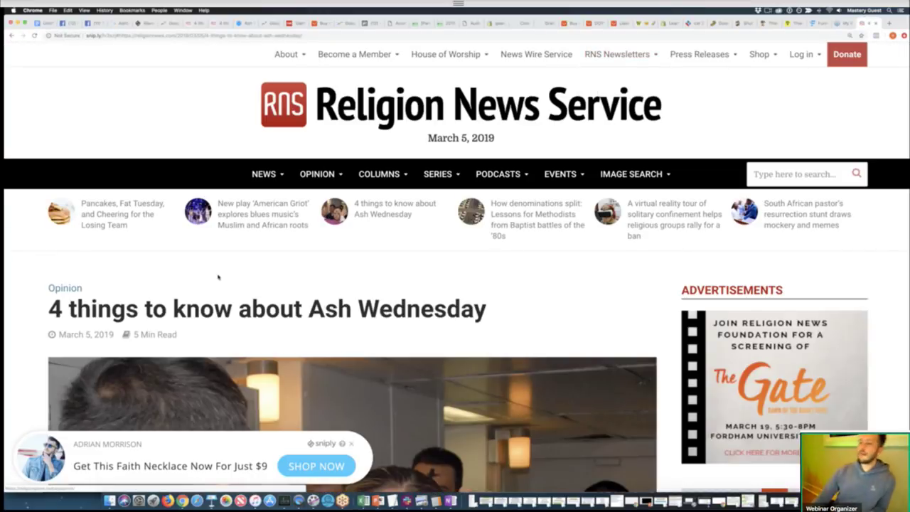
- Look through the start of the snipped Ash Wednesday article and follow its Faith Necklace call-to-action to the store
scroll(254, 289, "down", 2)
scroll(254, 289, "down", 10)
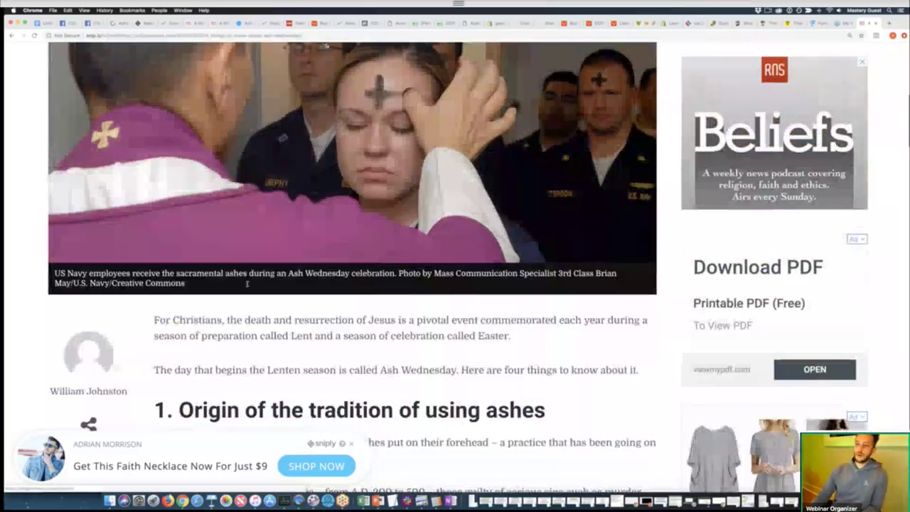
scroll(253, 289, "down", 8)
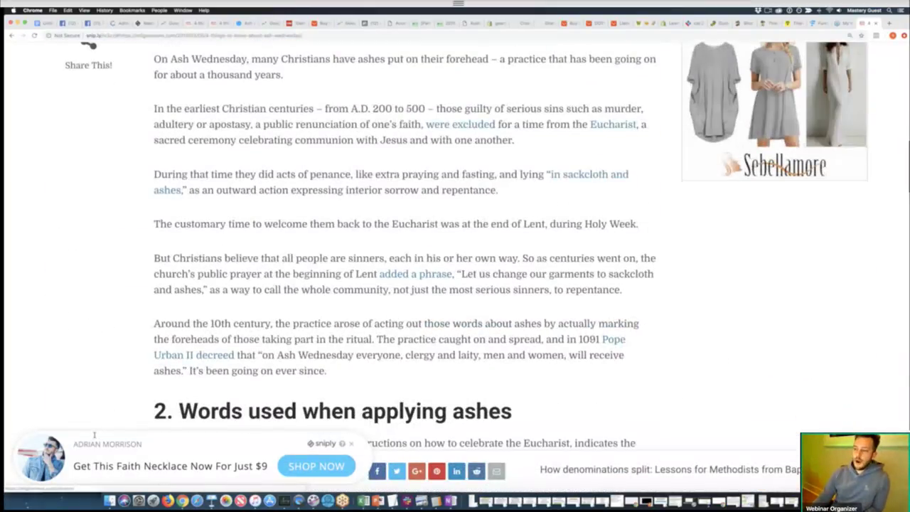
left_click(168, 466)
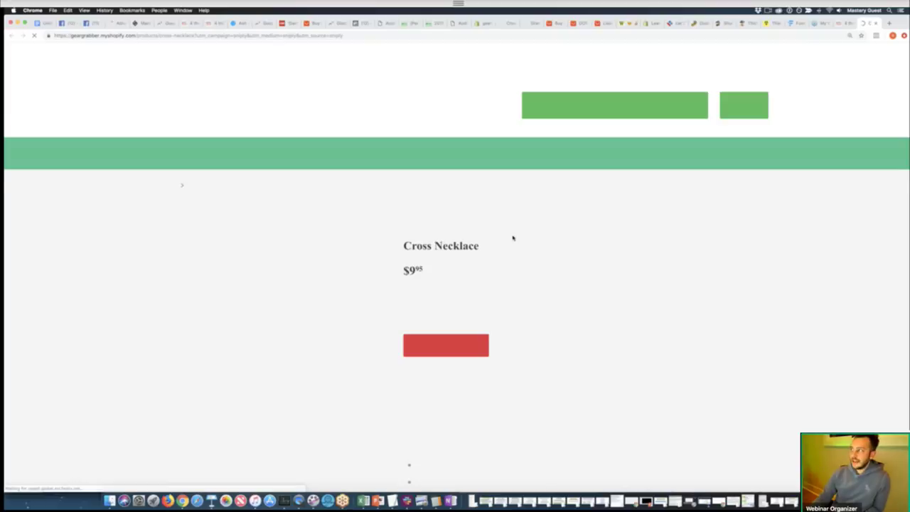
- Return to the snipped article, examine the call-to-action along its full length down to the comments, and view the linked Cross Necklace product page
left_click(844, 25)
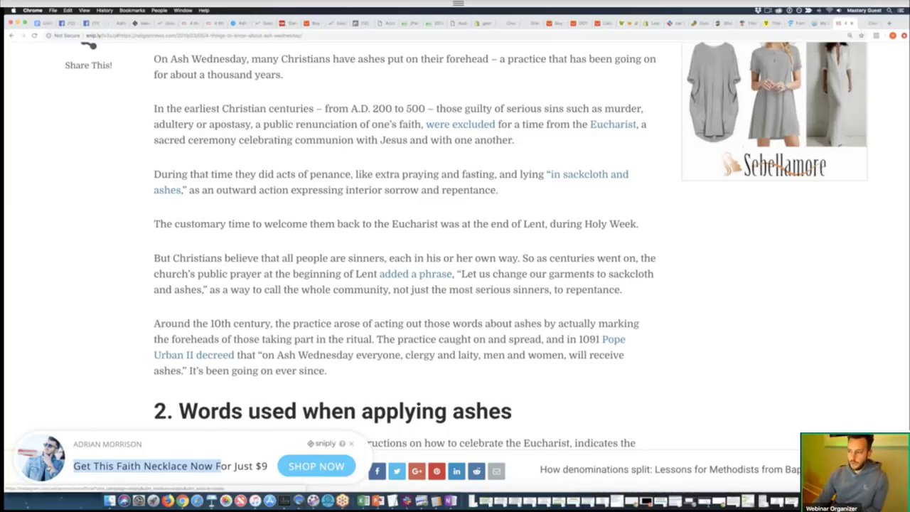
scroll(340, 377, "down", 5)
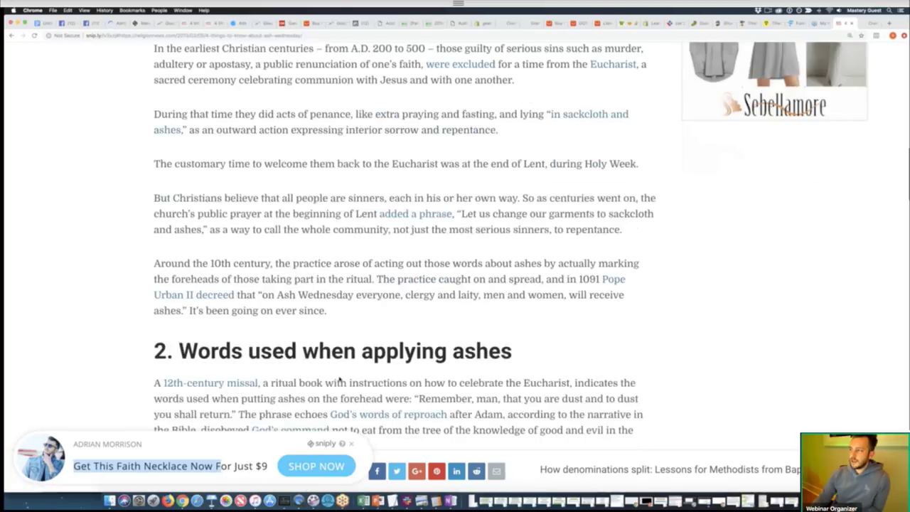
scroll(339, 377, "up", 10)
scroll(345, 379, "up", 2)
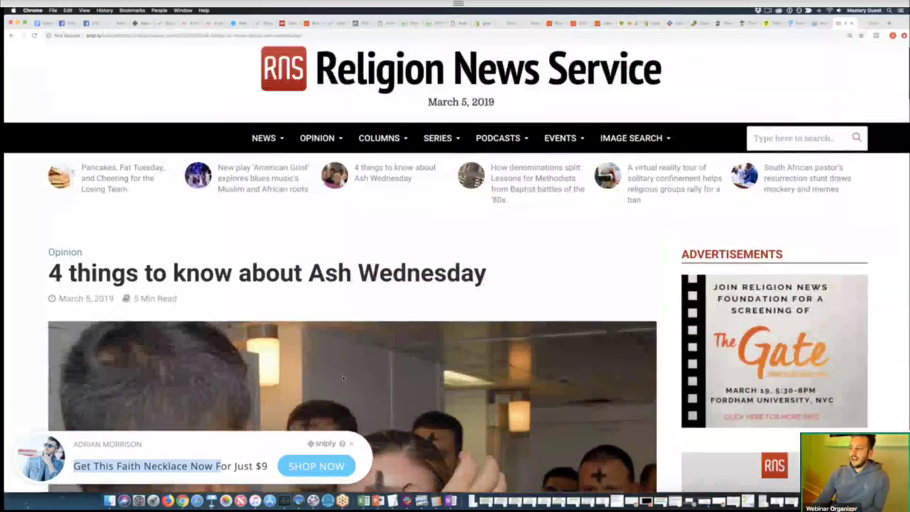
scroll(345, 379, "down", 15)
scroll(346, 379, "down", 20)
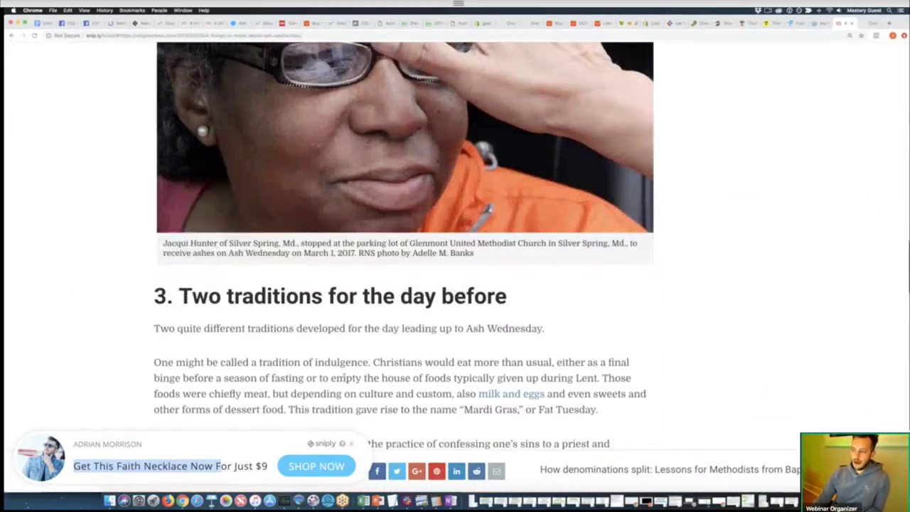
scroll(315, 373, "down", 5)
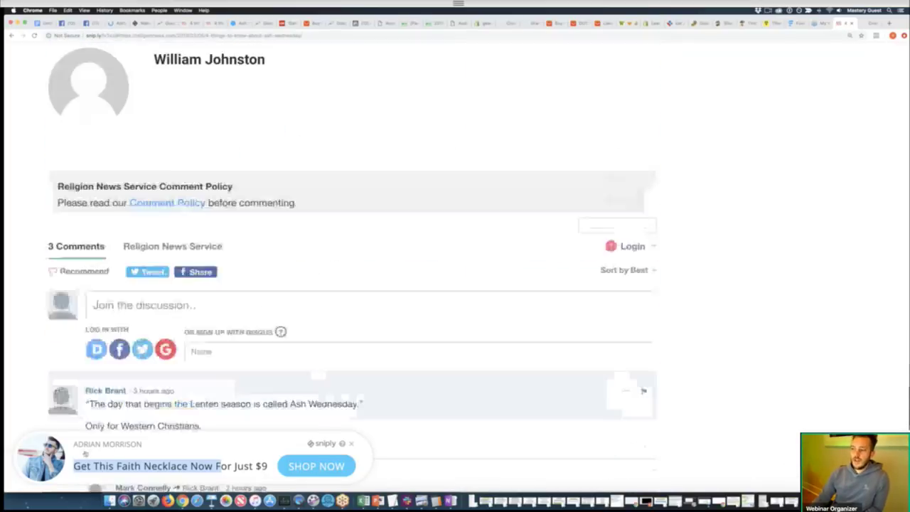
scroll(368, 339, "up", 3)
scroll(370, 342, "up", 20)
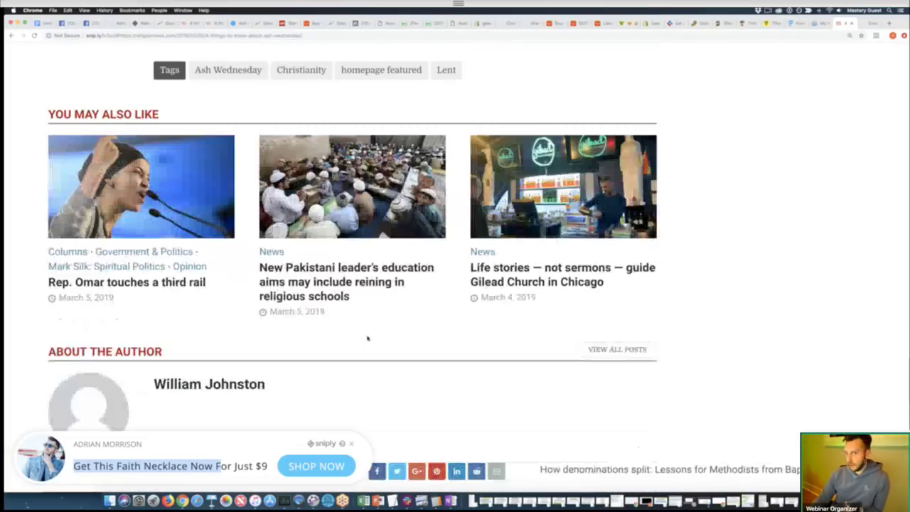
scroll(404, 248, "up", 3)
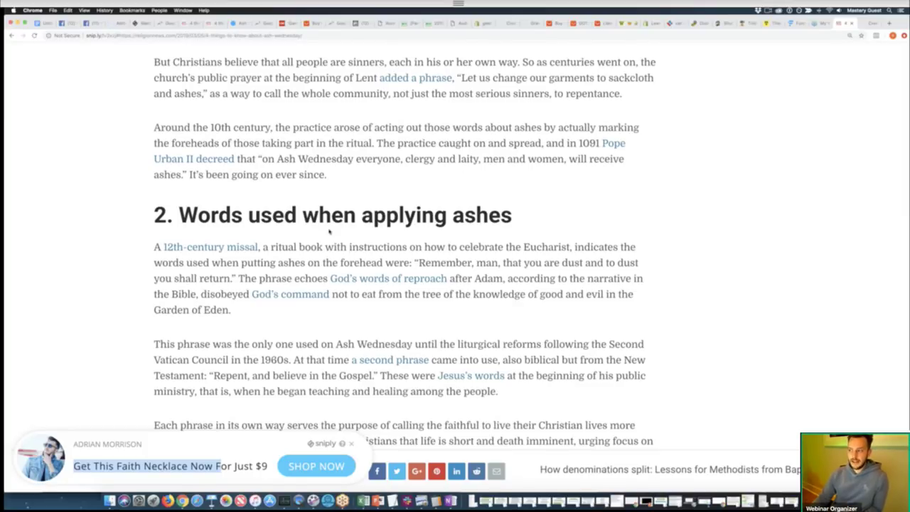
scroll(329, 233, "down", 20)
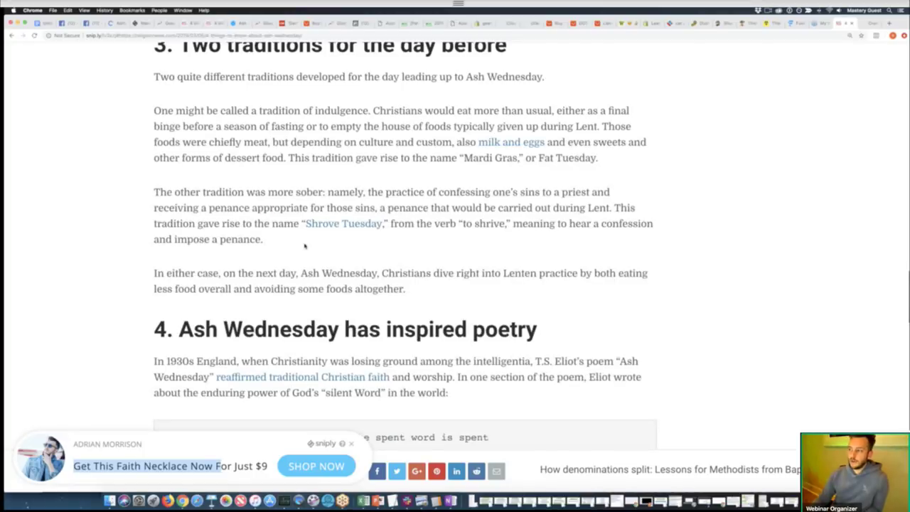
scroll(306, 247, "up", 18)
scroll(296, 245, "up", 20)
scroll(251, 244, "down", 20)
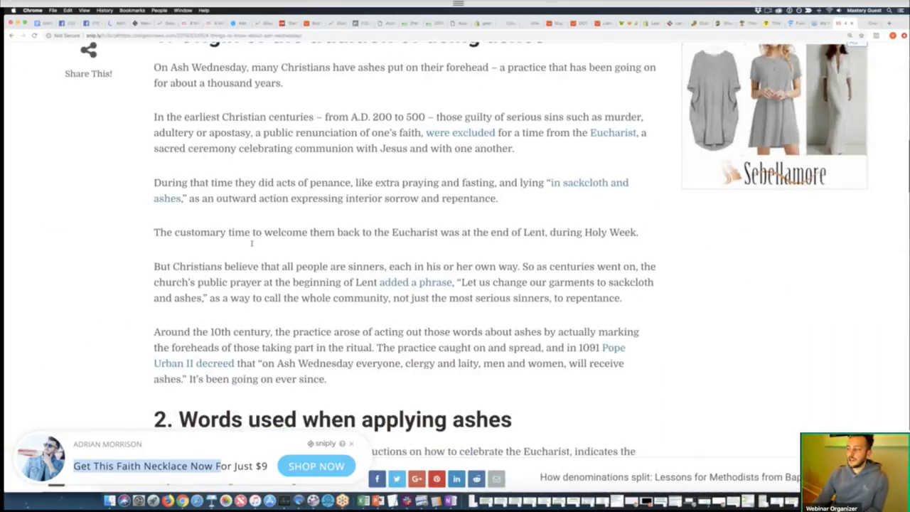
left_click(306, 468)
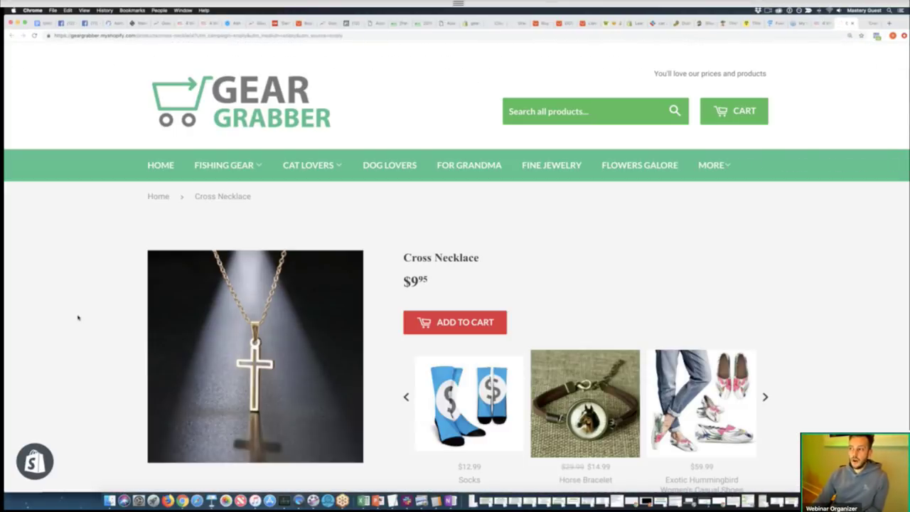
scroll(93, 315, "down", 2)
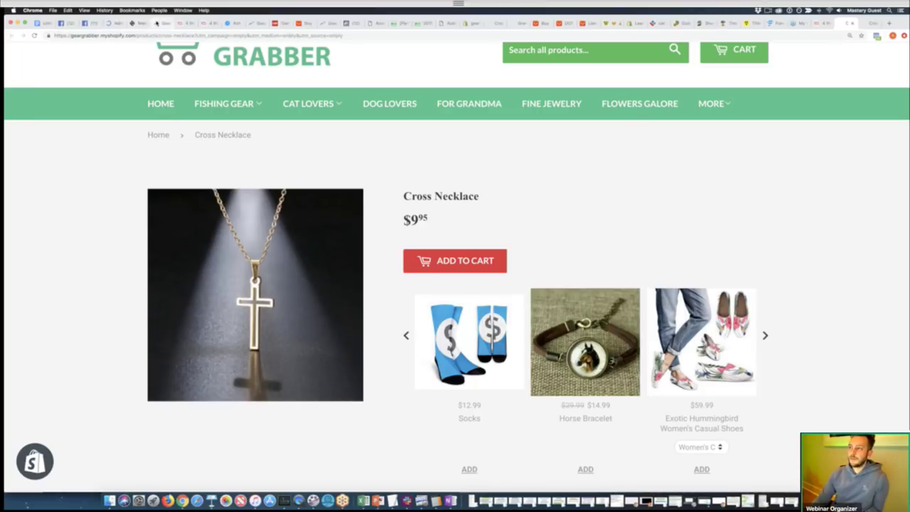
- Open the Mental Floss article "7 Things You Might Not Know About Ash Wednesday" from Google's trending searches and skim its content
left_click(157, 23)
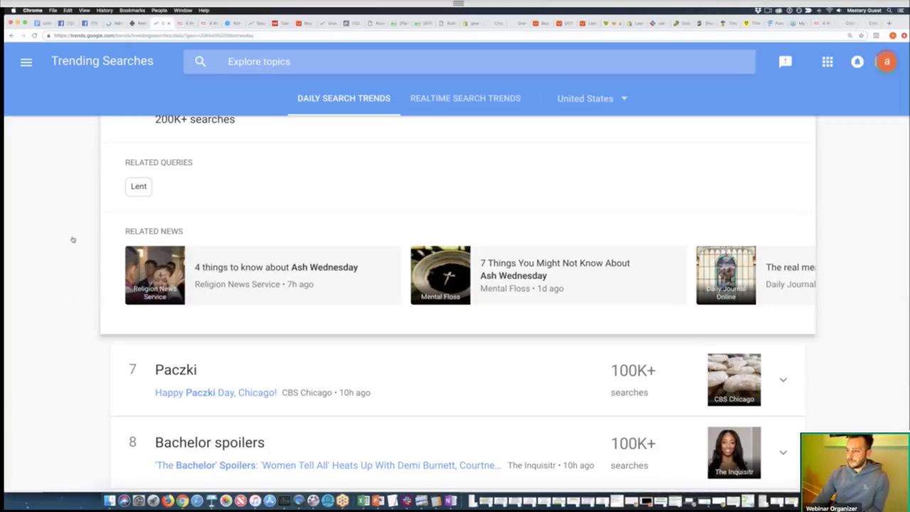
left_click(461, 269)
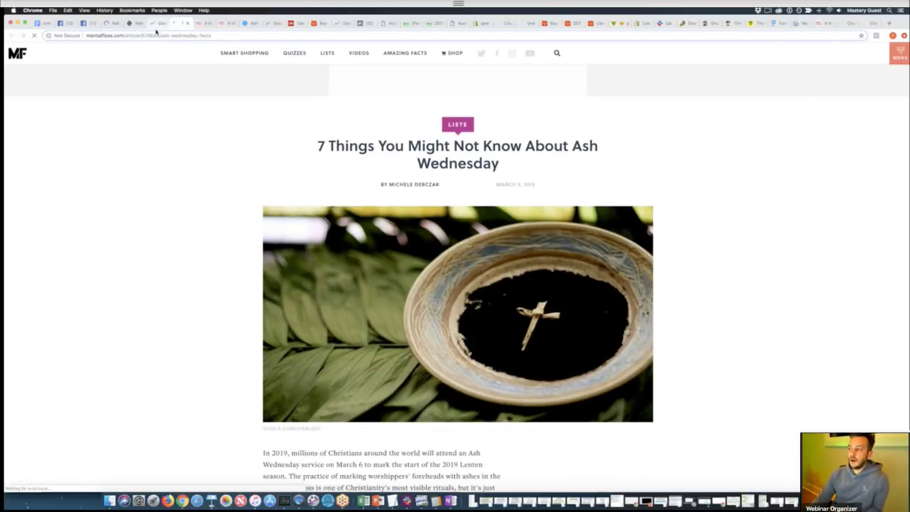
scroll(231, 172, "down", 10)
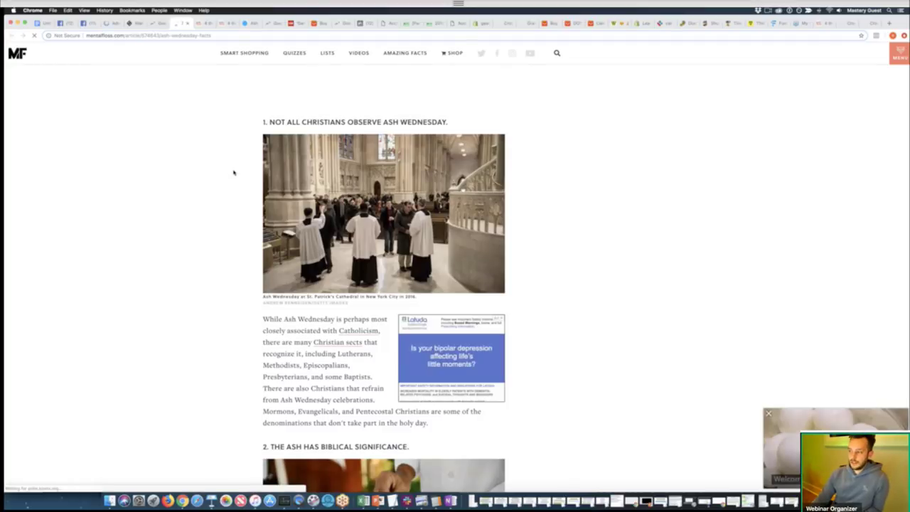
scroll(231, 170, "down", 20)
scroll(231, 161, "down", 10)
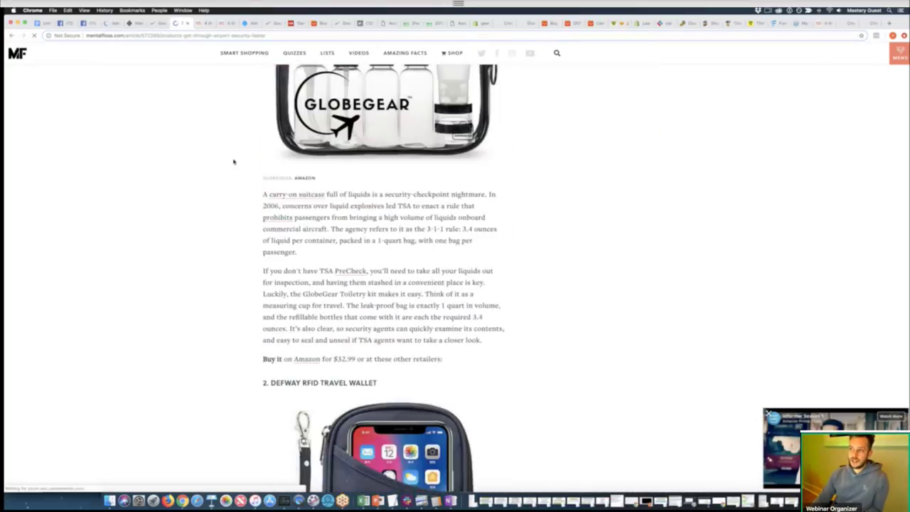
scroll(231, 162, "up", 20)
scroll(204, 51, "down", 5)
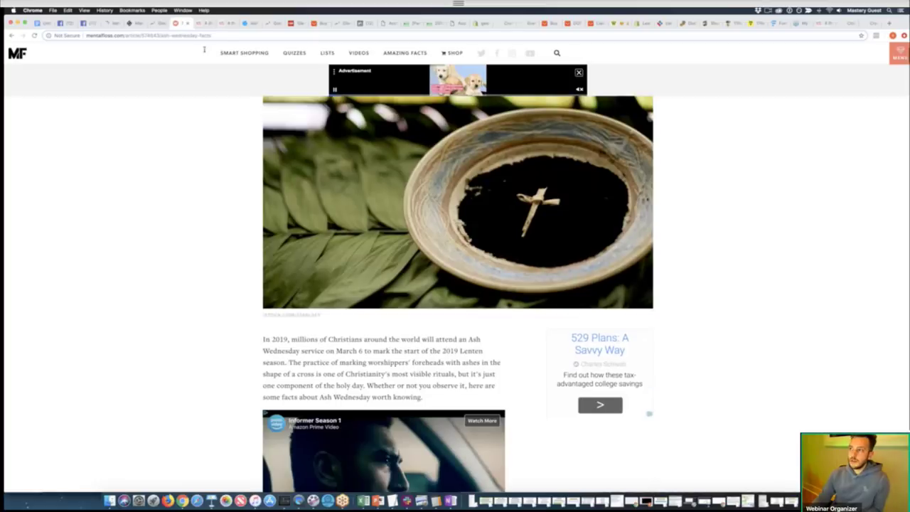
- Return to Sniply's list of call-to-actions and reload it to check the Faith Necklace statistics
left_click(129, 23)
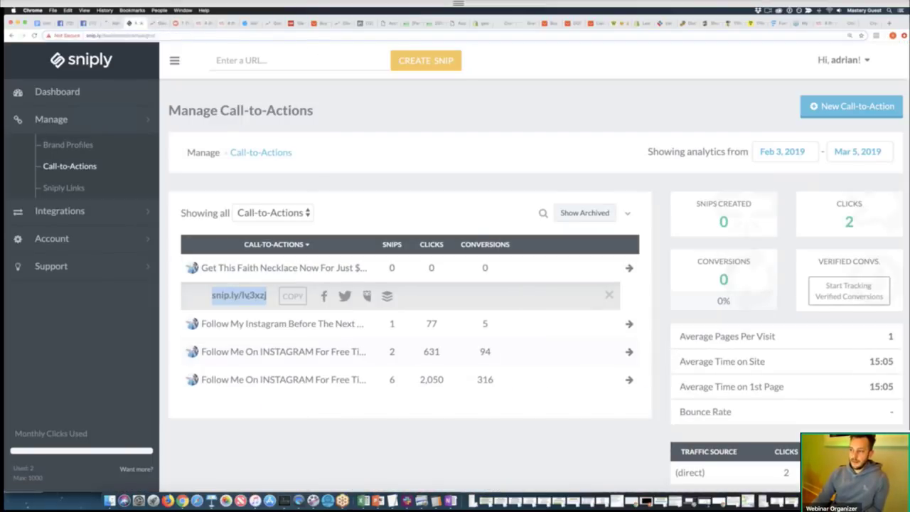
left_click(443, 416)
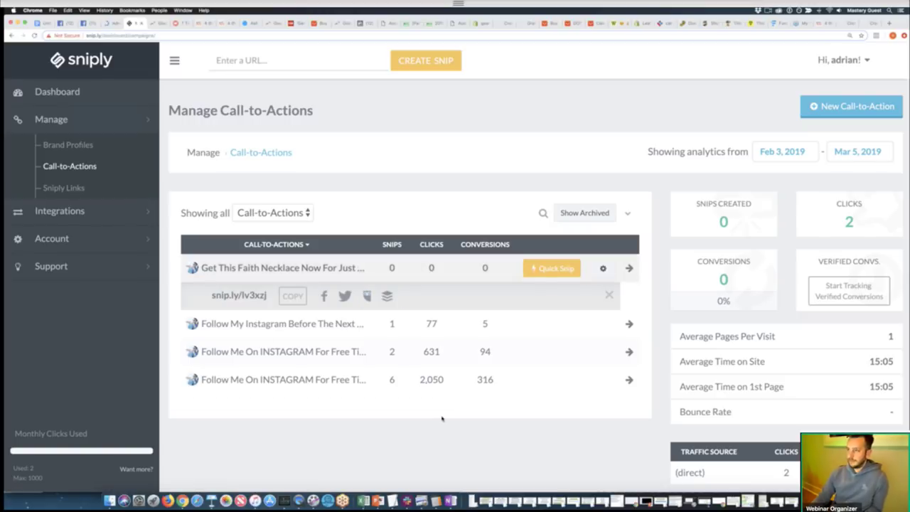
left_click(35, 36)
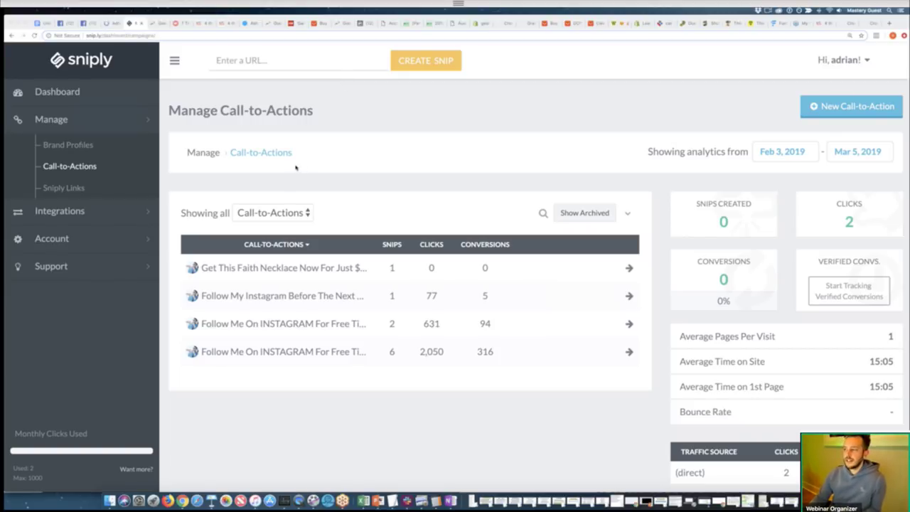
- Review the Cross Necklace product in the Shopify admin and on its Gear Grabber store page
left_click(481, 24)
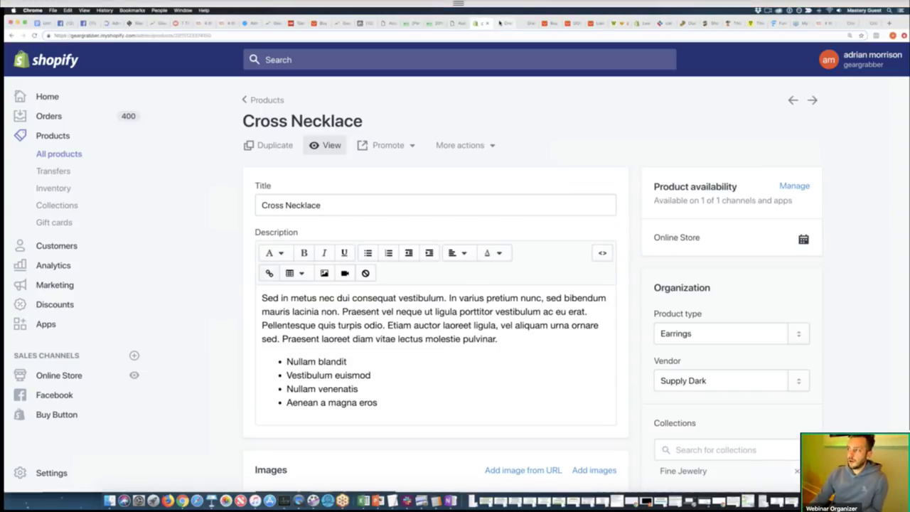
left_click(499, 24)
triple_click(475, 258)
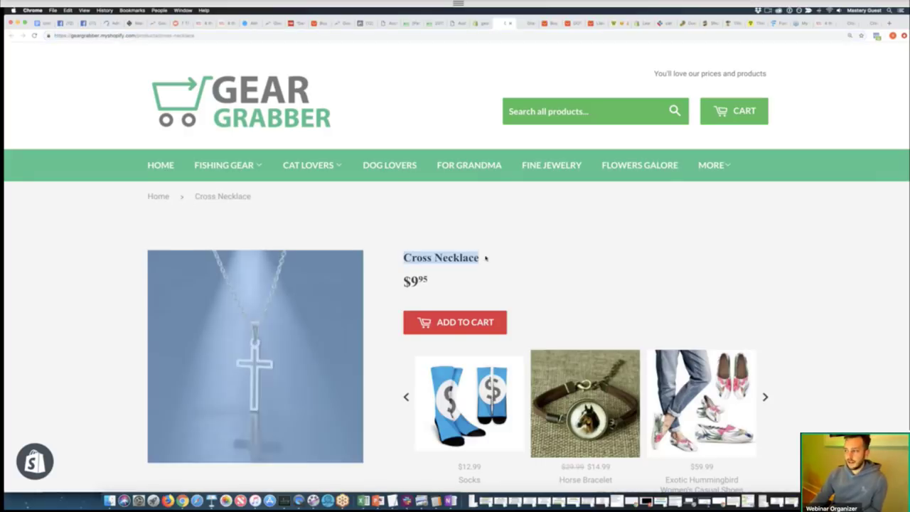
left_click(475, 257)
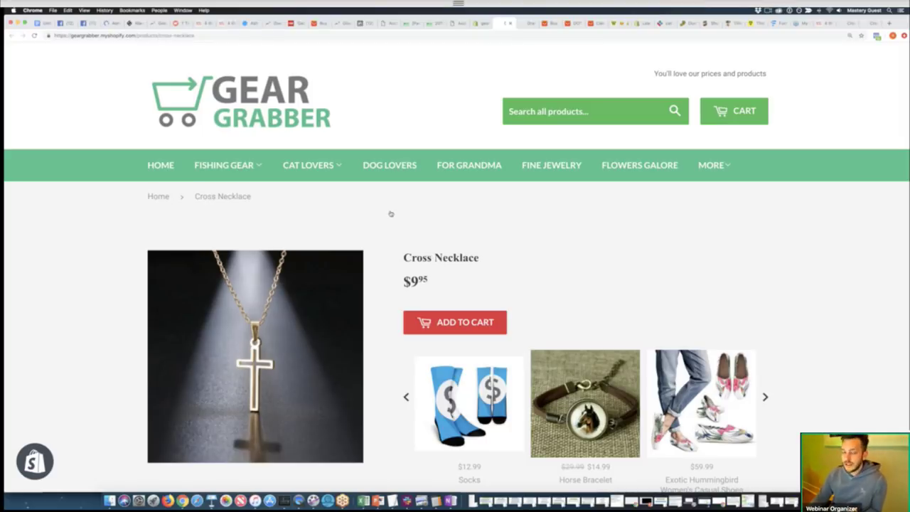
- Return to the original Religion News Service article "4 things to know about Ash Wednesday" and skim it down to the comments
left_click(203, 23)
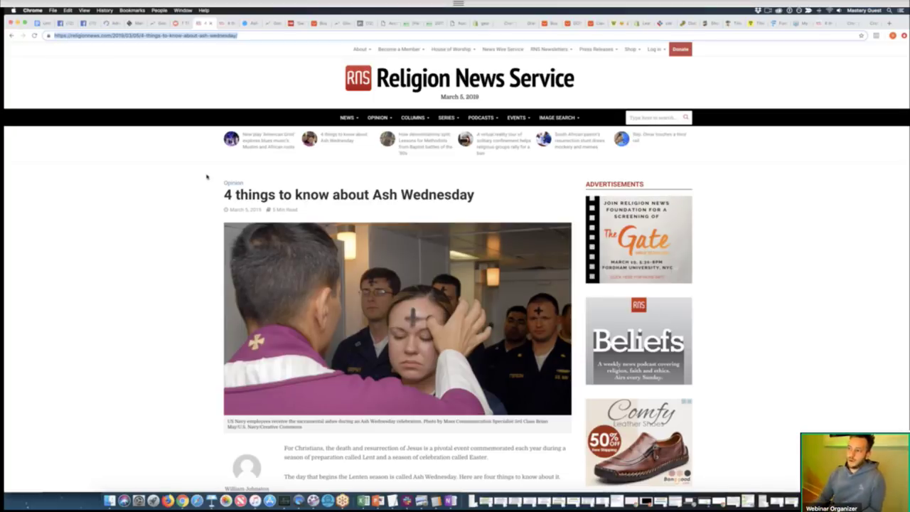
scroll(214, 181, "down", 20)
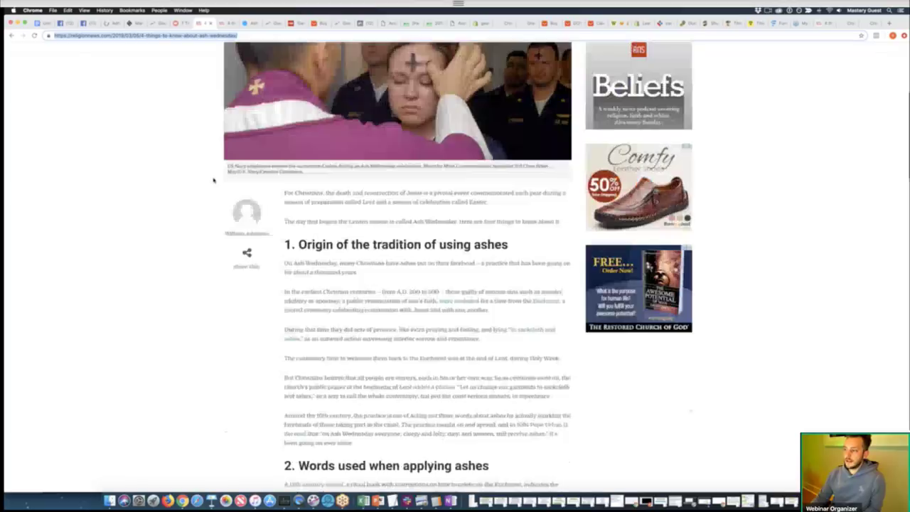
scroll(228, 198, "down", 8)
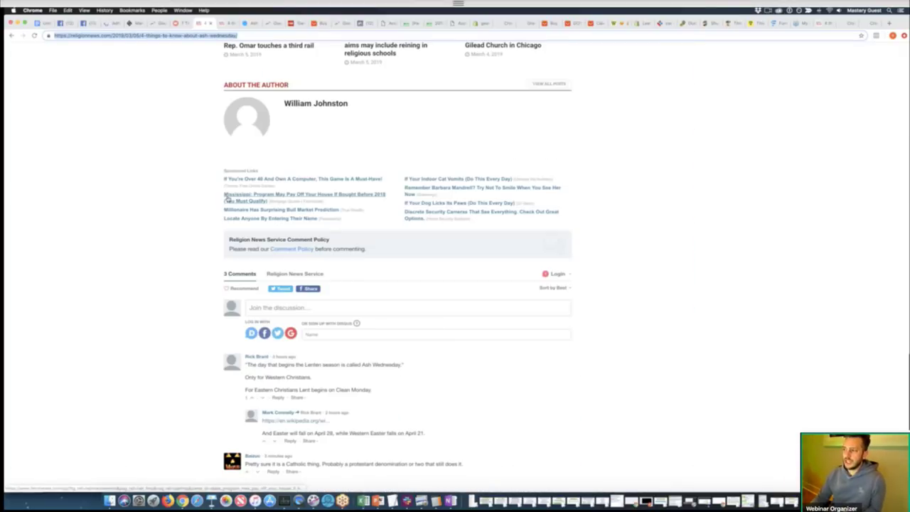
scroll(227, 198, "up", 2)
scroll(227, 198, "up", 12)
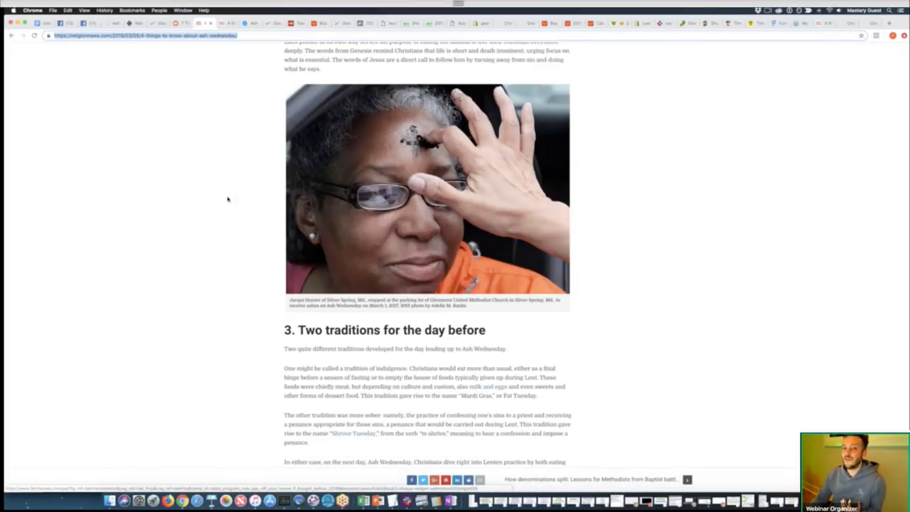
scroll(228, 200, "up", 10)
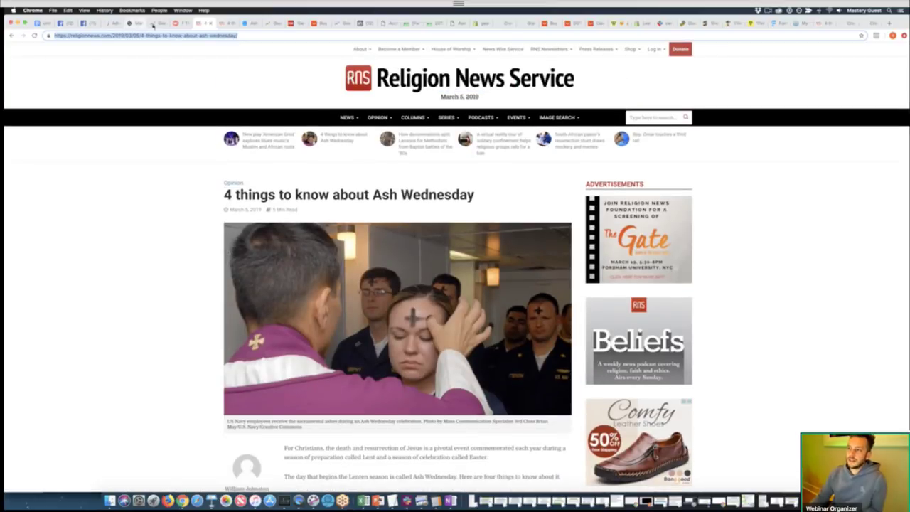
- Reload Sniply's call-to-action list, open the Faith Necklace call-to-action to check its snip statistics, and return to the Religion News Service article
left_click(132, 23)
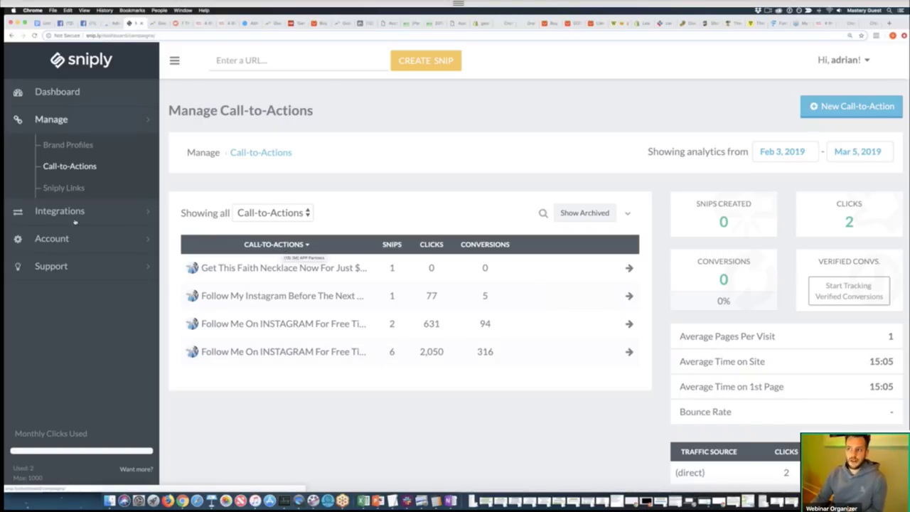
left_click(35, 36)
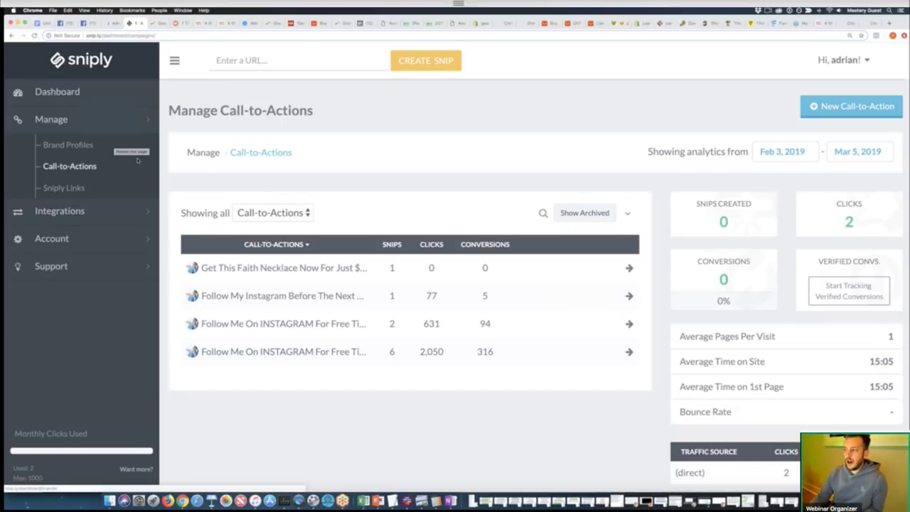
double_click(431, 269)
left_click_drag(396, 271, 302, 270)
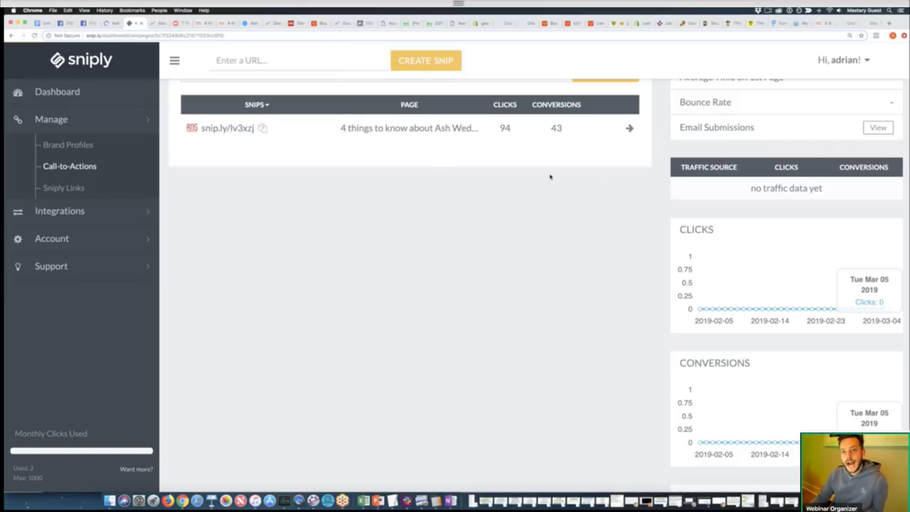
left_click(197, 24)
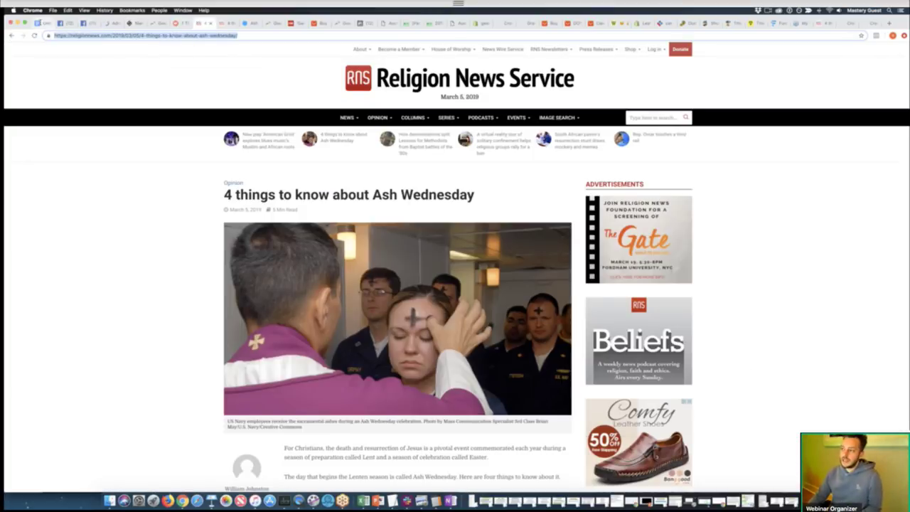
- Review the "CONTENT & TRAFFIC HACK" outline in the Google Docs notes, marking the Cat Fanpage, its content line and the Women's Makeup Fanpage
left_click(39, 23)
scroll(302, 174, "down", 1)
left_click_drag(301, 174, 538, 223)
left_click(371, 223)
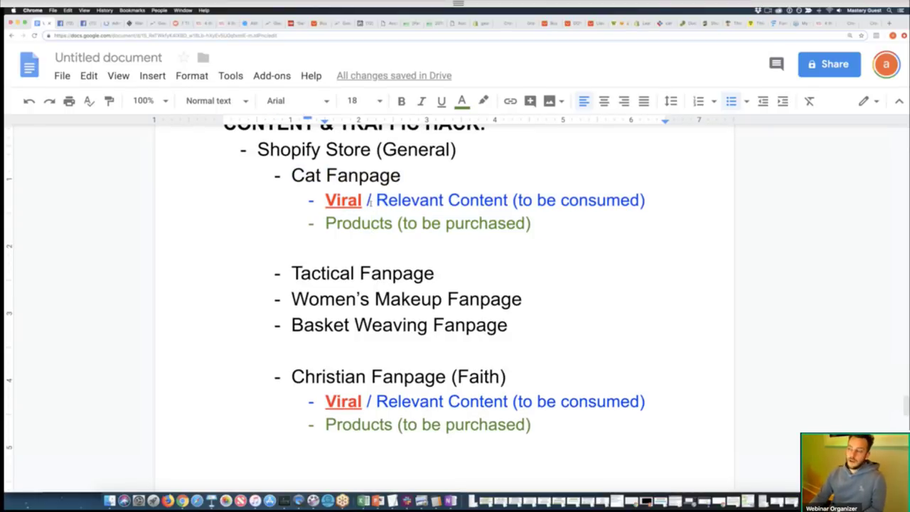
left_click_drag(320, 200, 688, 202)
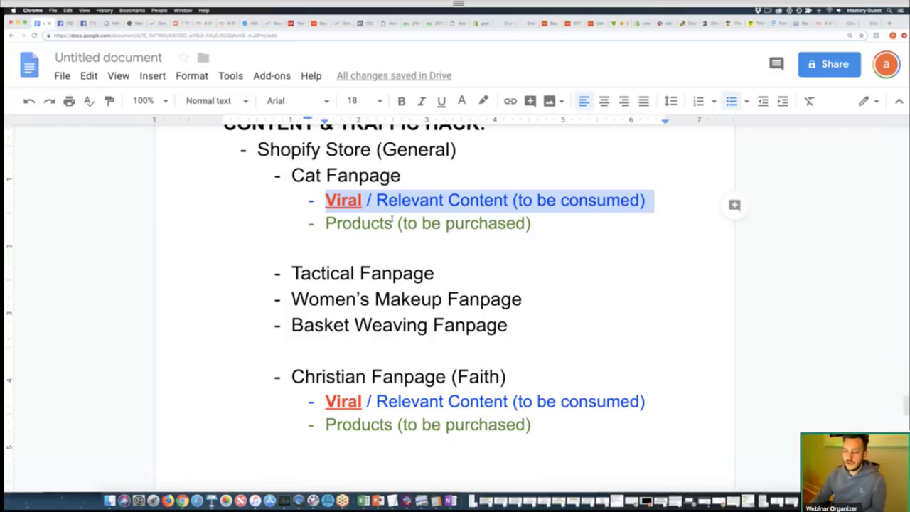
left_click(385, 217)
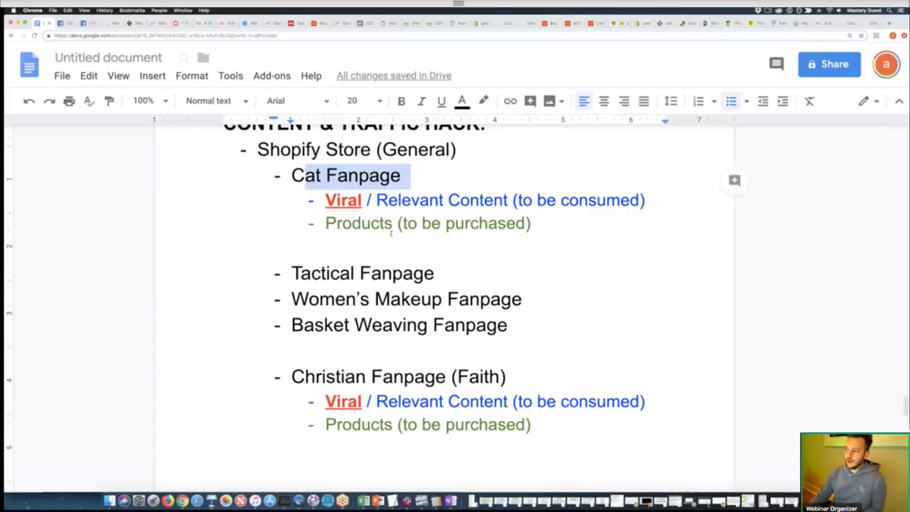
left_click(392, 224)
left_click_drag(442, 279, 456, 299)
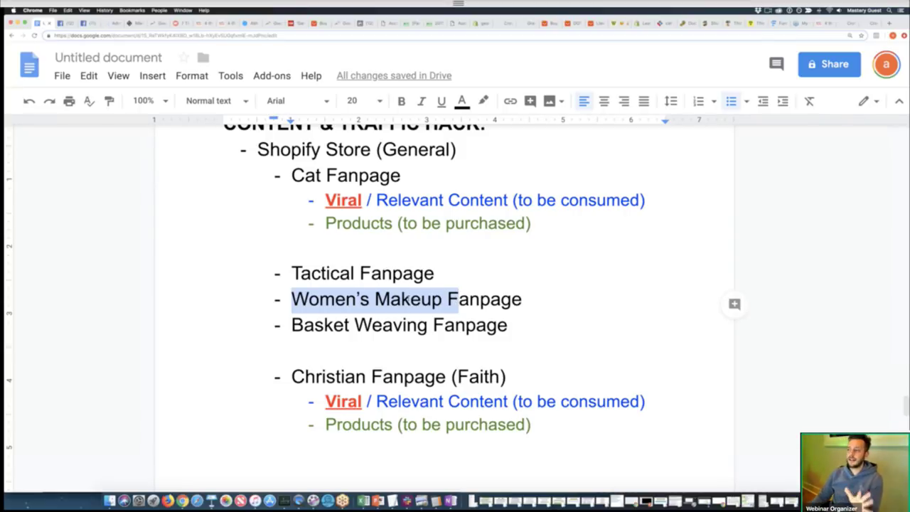
scroll(588, 358, "up", 1)
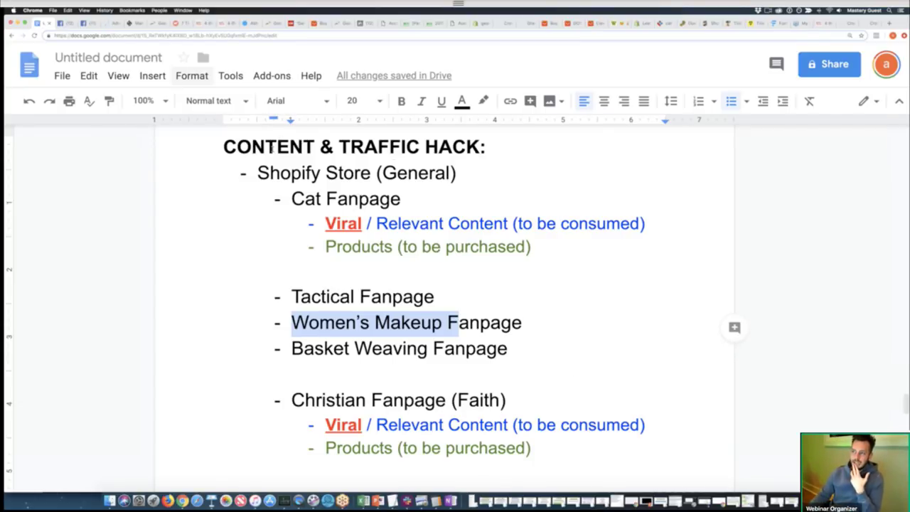
- Reload the Faith Necklace call-to-action in Sniply and check the click and conversion statistics of its Ash Wednesday snip
left_click(134, 23)
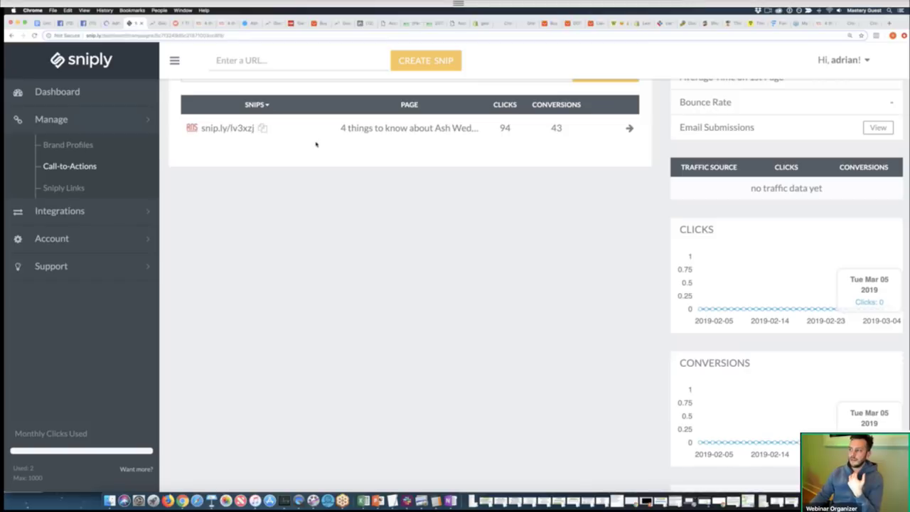
left_click(34, 35)
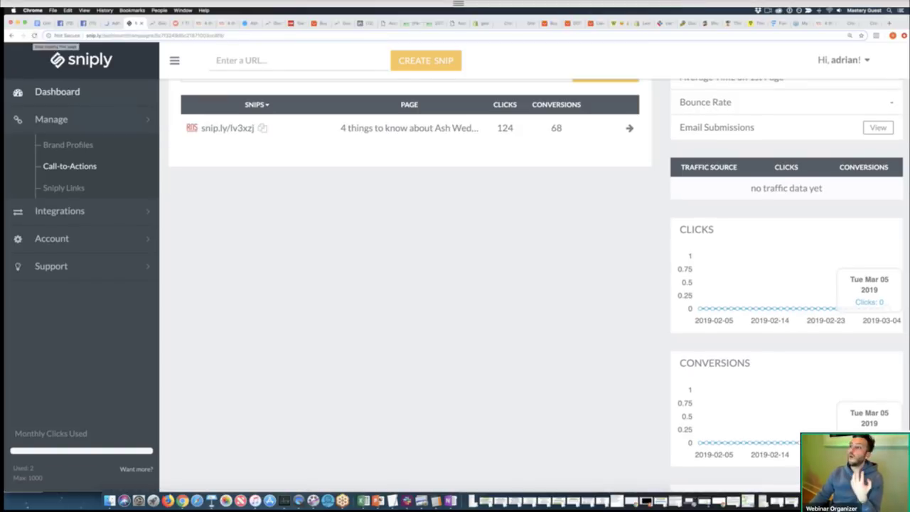
scroll(338, 158, "up", 5)
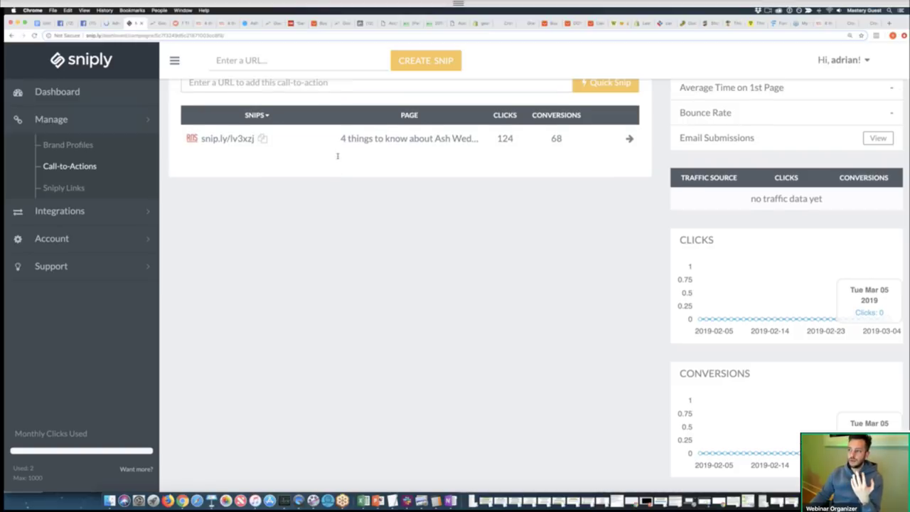
scroll(351, 171, "up", 3)
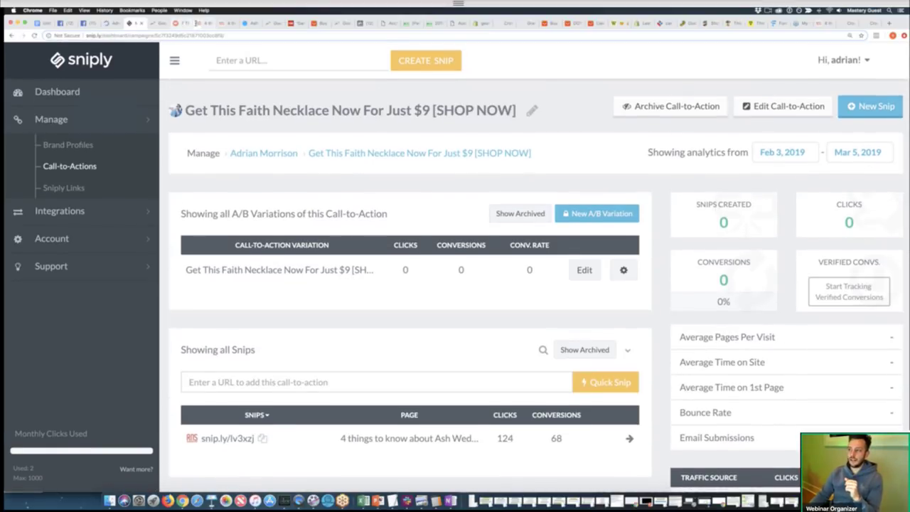
- Create a Sniply snip of the USA Today article "Why Christians wear ashes for Ash Wednesday" using the Faith Necklace call-to-action
left_click(198, 24)
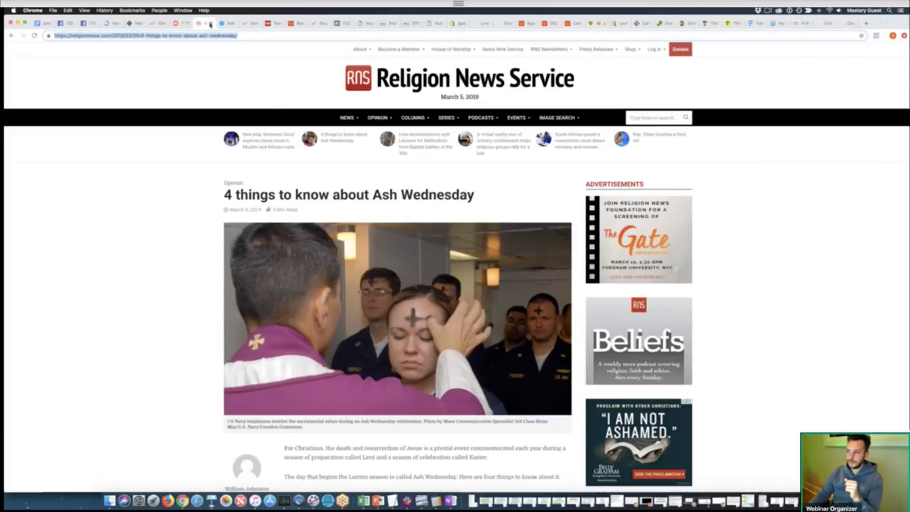
left_click(210, 23)
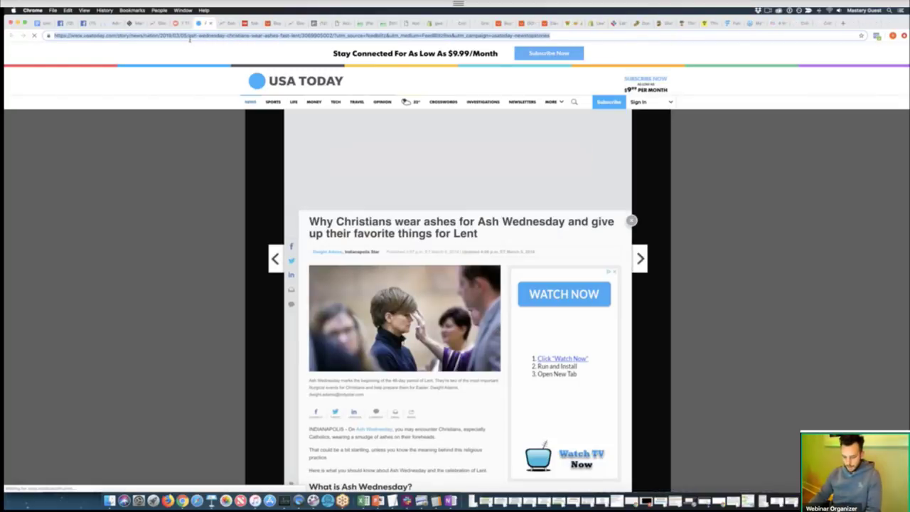
left_click(136, 24)
left_click(284, 63)
key("super+v")
left_click(416, 62)
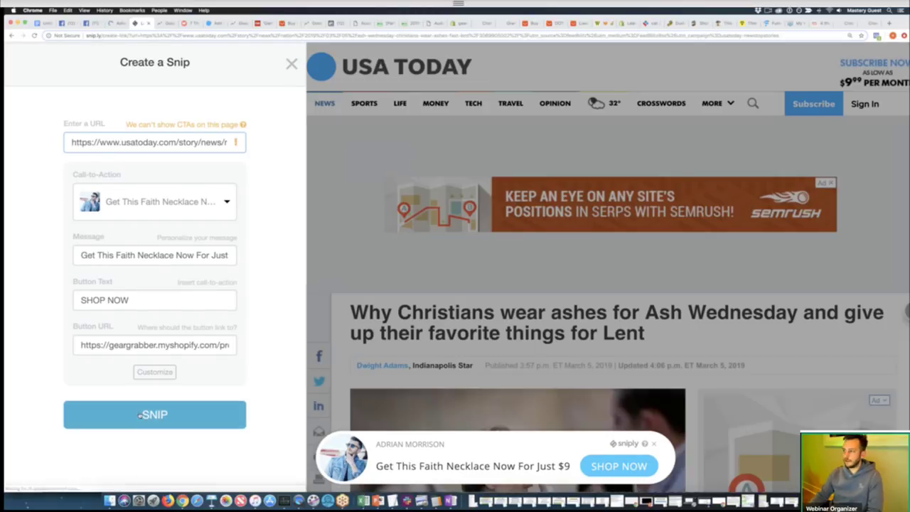
left_click(141, 414)
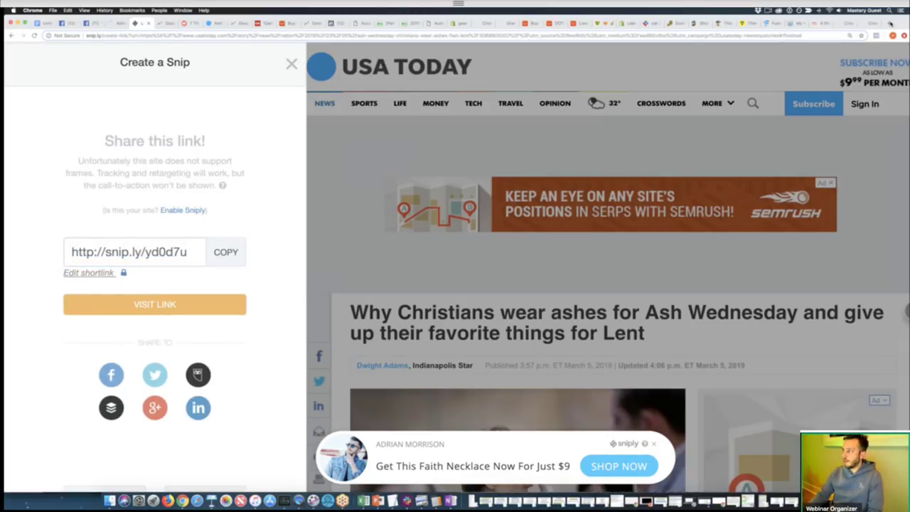
left_click(889, 23)
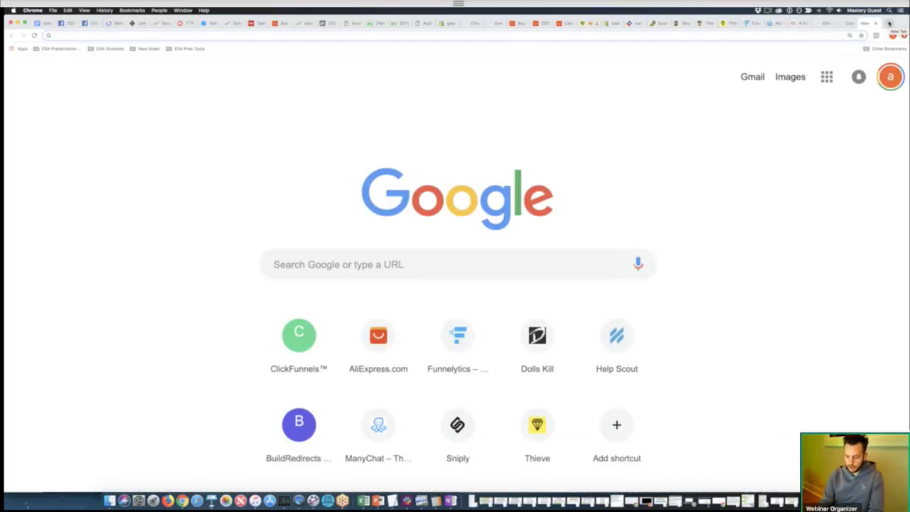
type("http://snip.ly/yd0d7u")
key("Return")
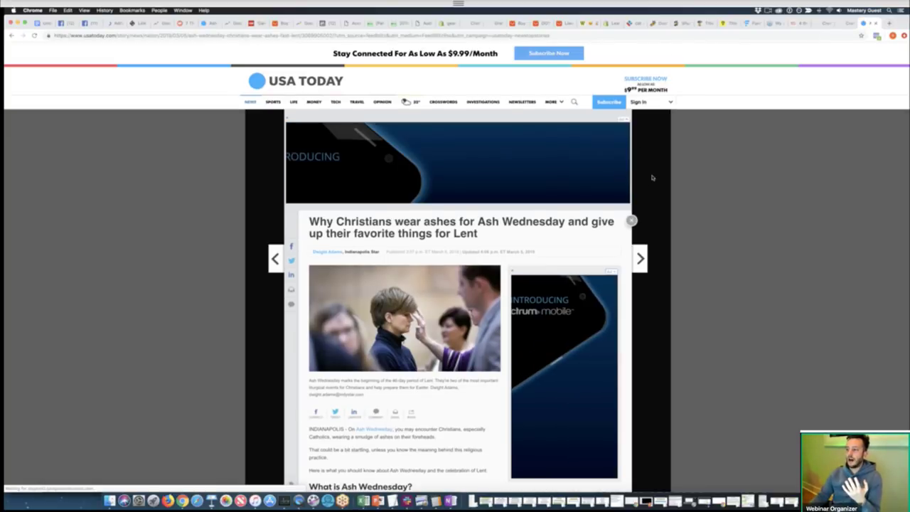
scroll(426, 283, "down", 5)
scroll(426, 284, "down", 10)
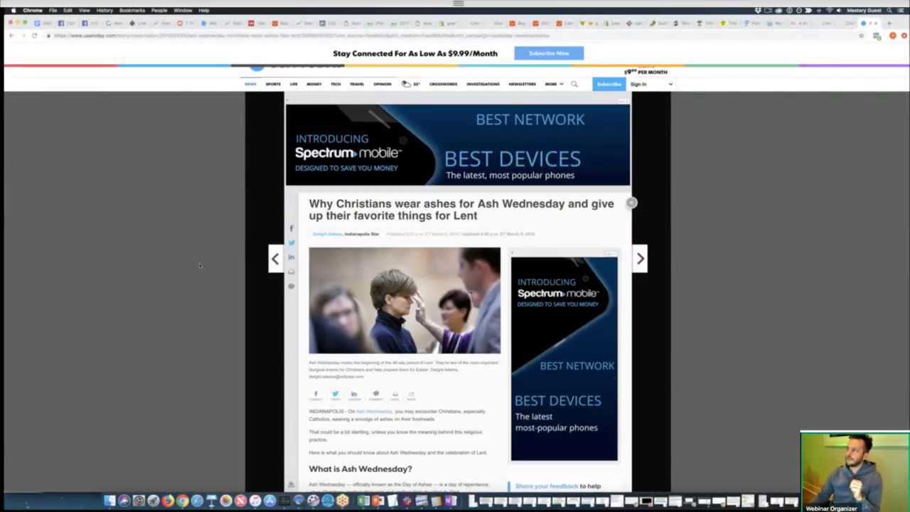
scroll(361, 353, "down", 7)
scroll(201, 261, "up", 8)
scroll(201, 259, "down", 10)
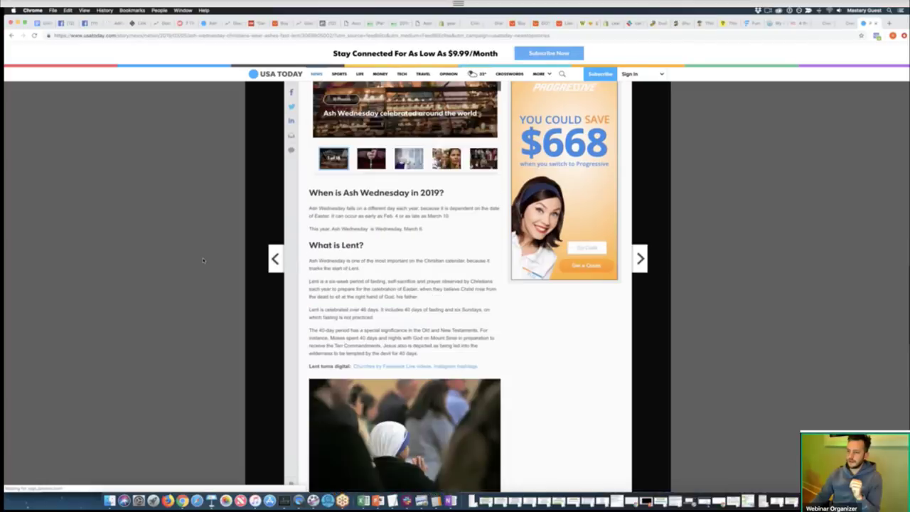
scroll(228, 255, "up", 5)
scroll(230, 253, "up", 8)
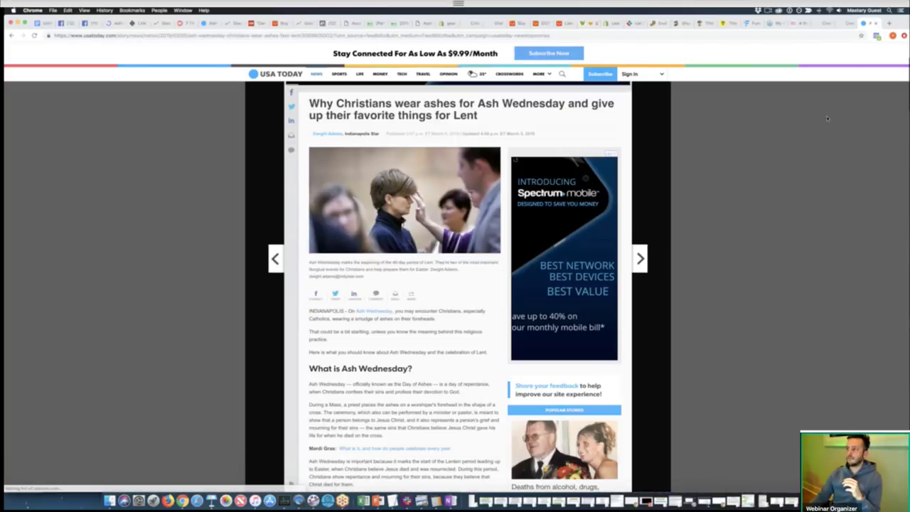
left_click(844, 23)
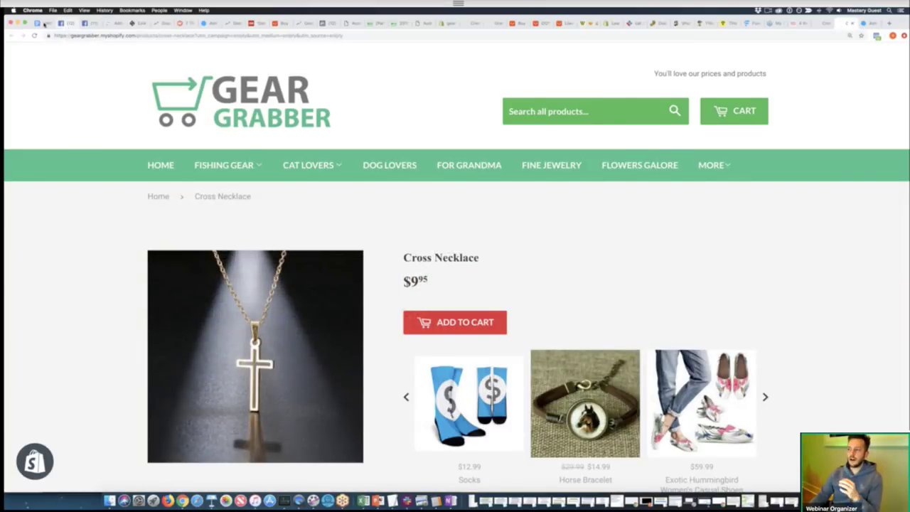
- In the Google Docs outline, delete the Tactical, Women's Makeup and Basket Weaving Fanpage lines and the blank lines before Christian Fanpage (Faith)
left_click(60, 23)
left_click(39, 23)
scroll(426, 299, "down", 1)
left_click(476, 318)
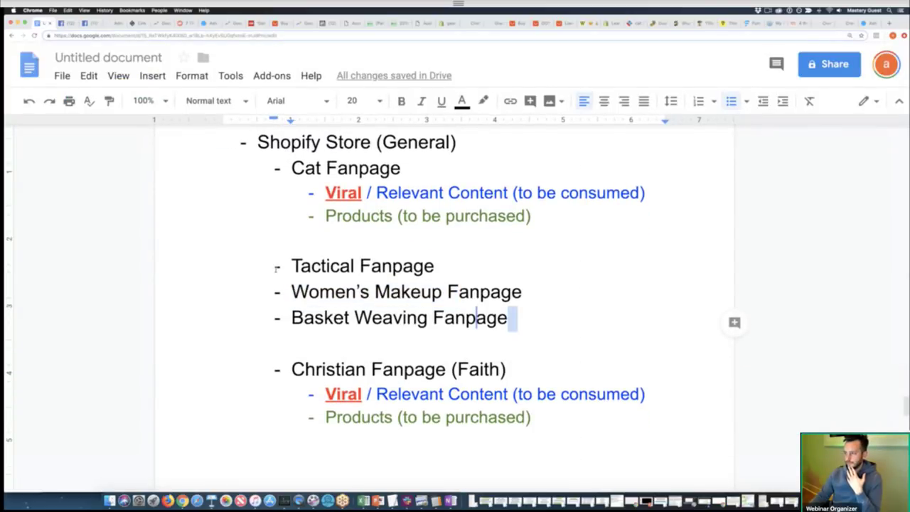
left_click(277, 267)
key("Return")
left_click(524, 373)
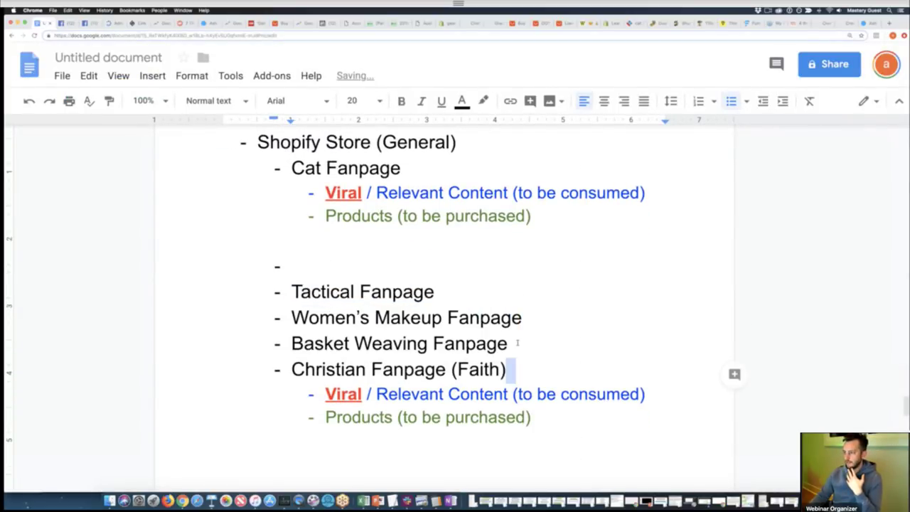
left_click(518, 343)
left_click_drag(518, 343, 290, 249)
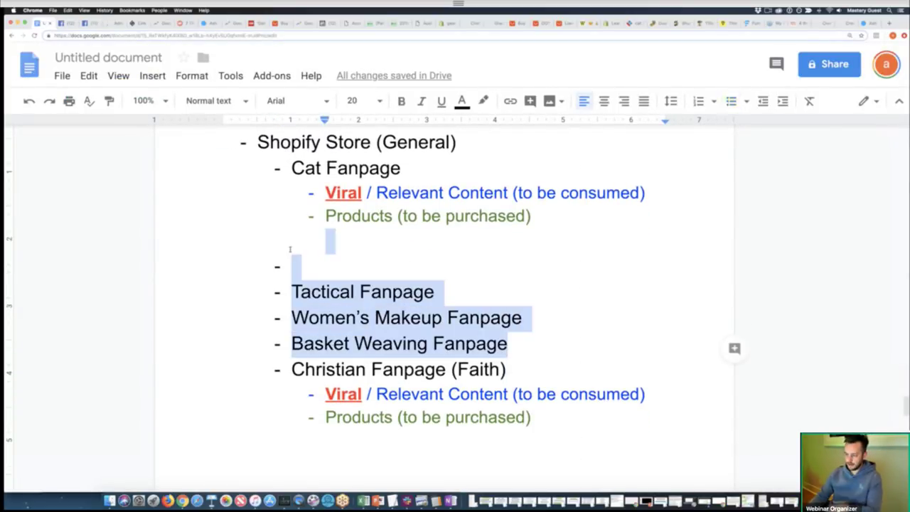
key("BackSpace")
key("BackSpace")
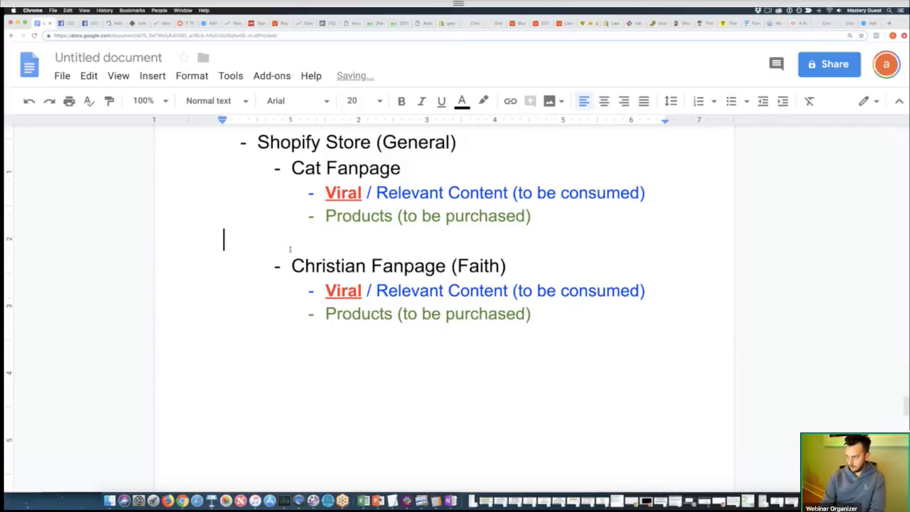
key("BackSpace")
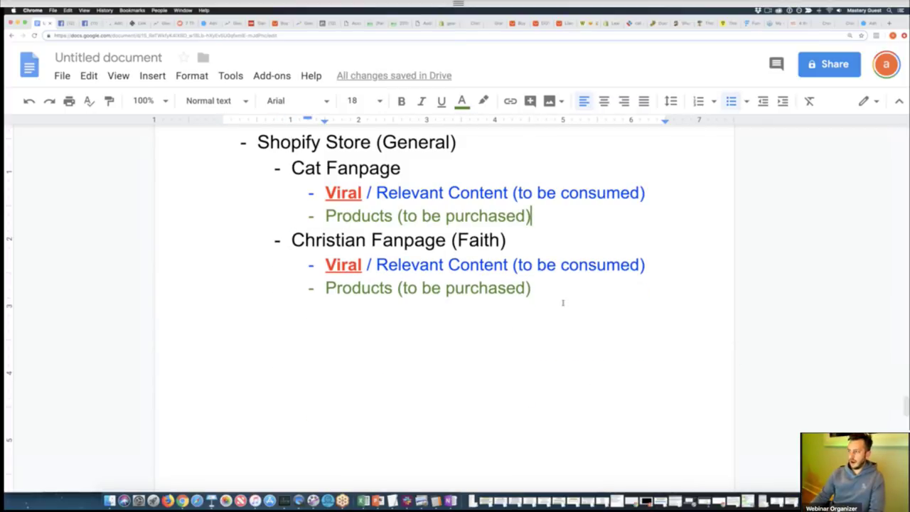
- Add the heading "PROFIT POINTS:" below the Christian Fanpage section of the outline
left_click(562, 299)
left_click(514, 326)
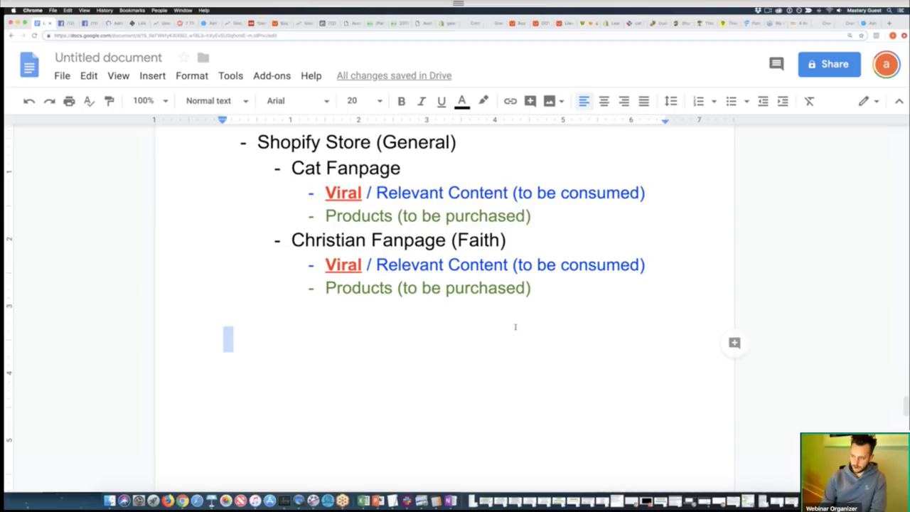
type("PROFIT POIN")
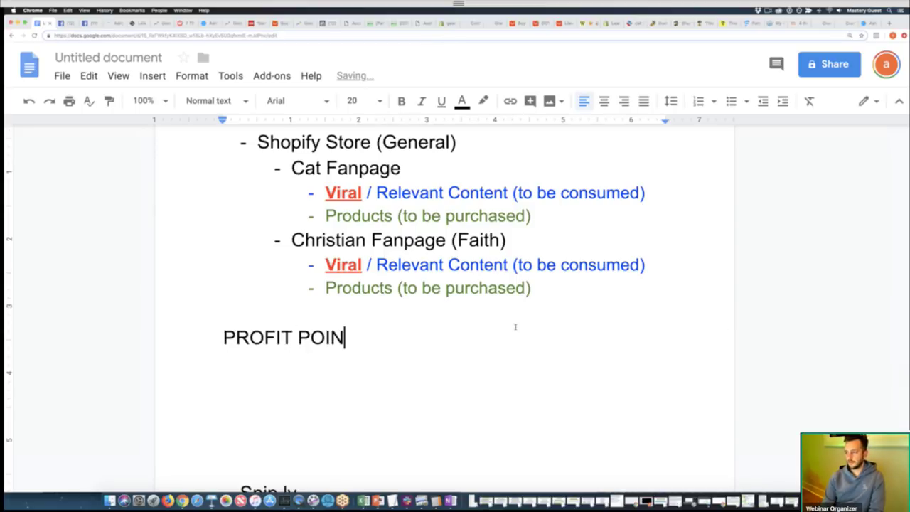
type("TS:")
key("Return")
- Start a numbered list under "PROFIT POINTS:" with the item "People consume your content (engage with your brand)"
key("Tab")
type("-")
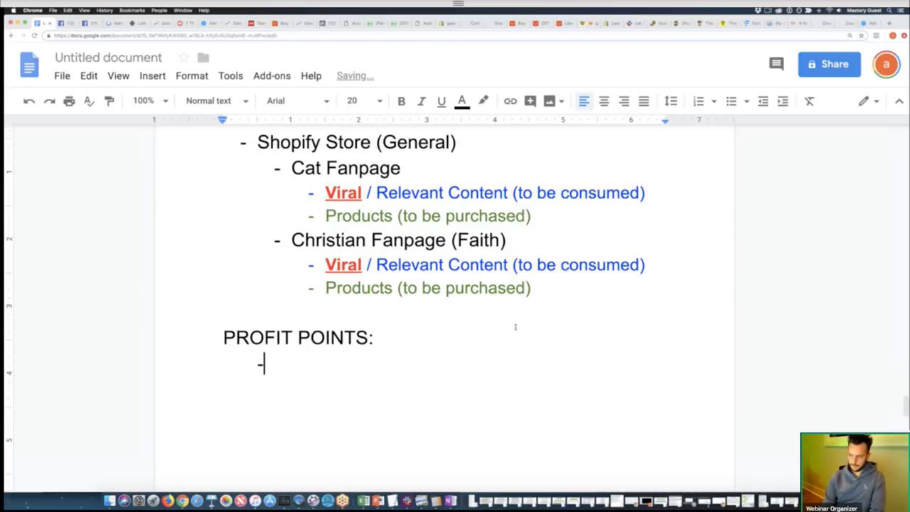
key("BackSpace")
key("BackSpace")
type("1")
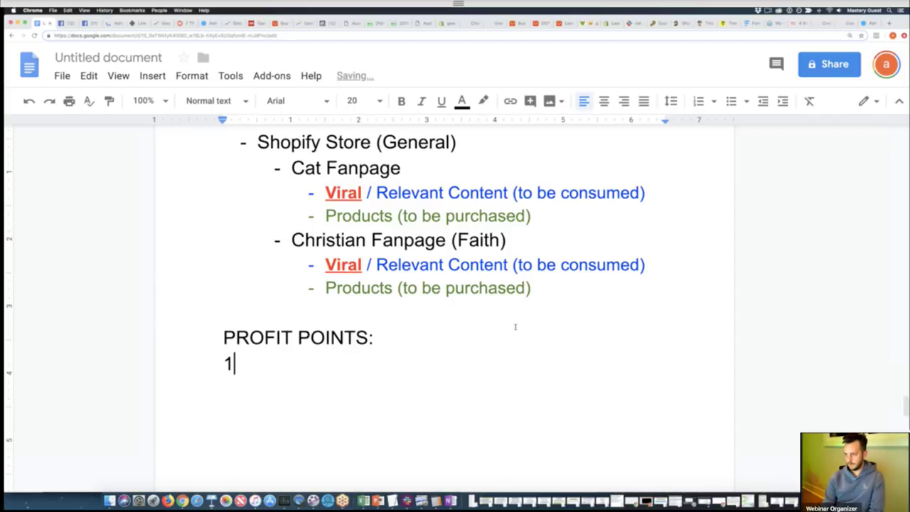
type(". People consume y")
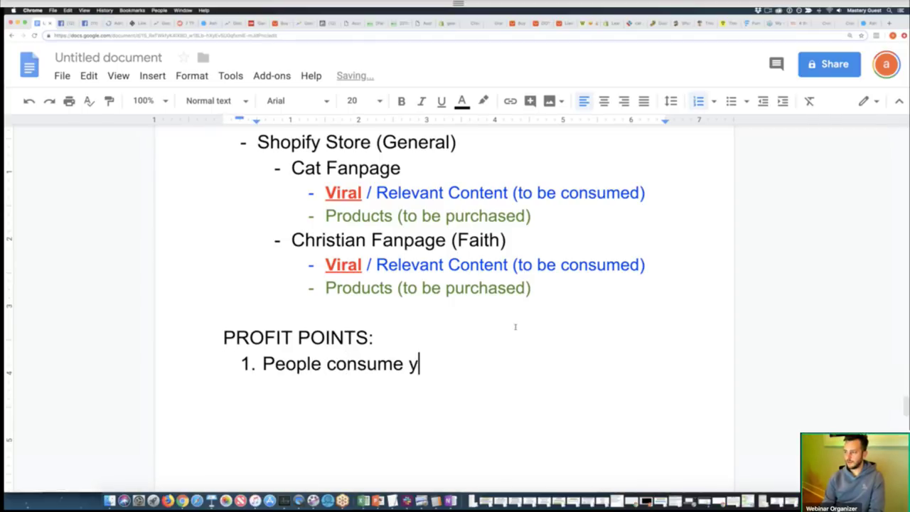
type("our content (engage with your brand)")
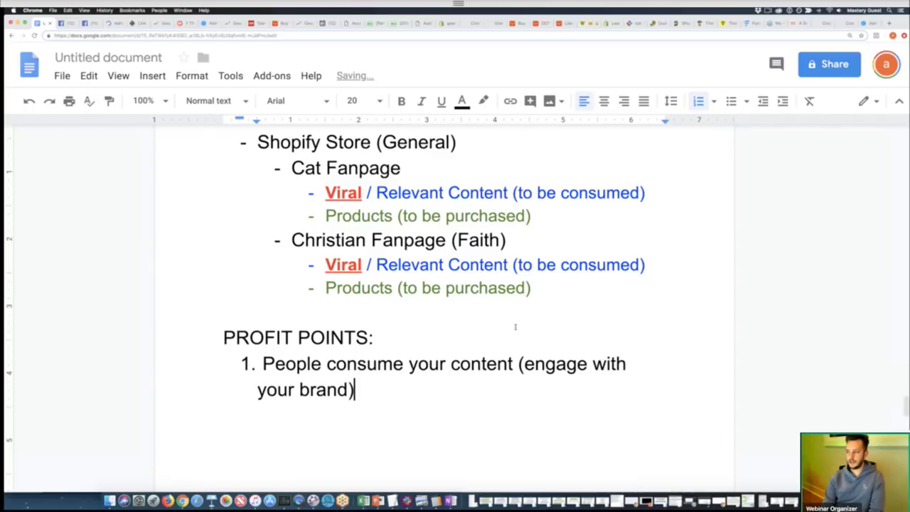
- Add the second profit point, "Leverage other people's VIRAL content", correcting the spelling of "peoples"
key("Return")
type("Lever")
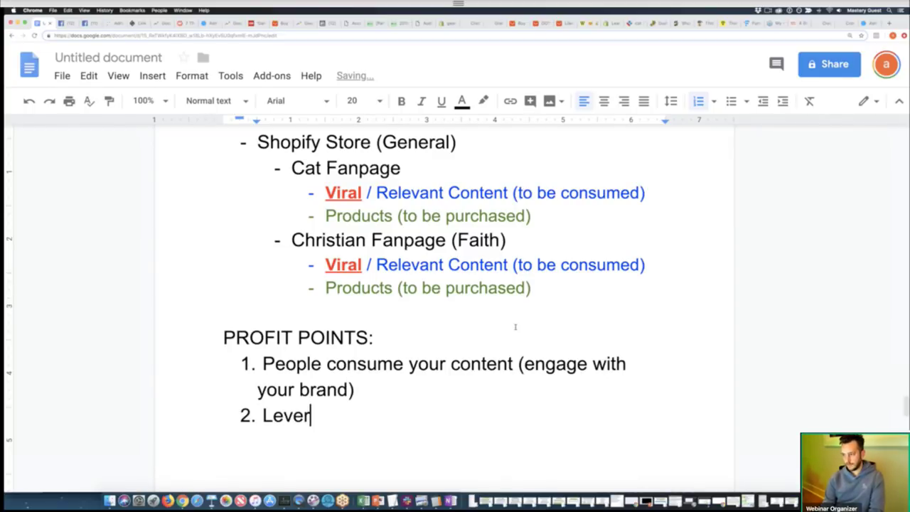
type("age other peoples V")
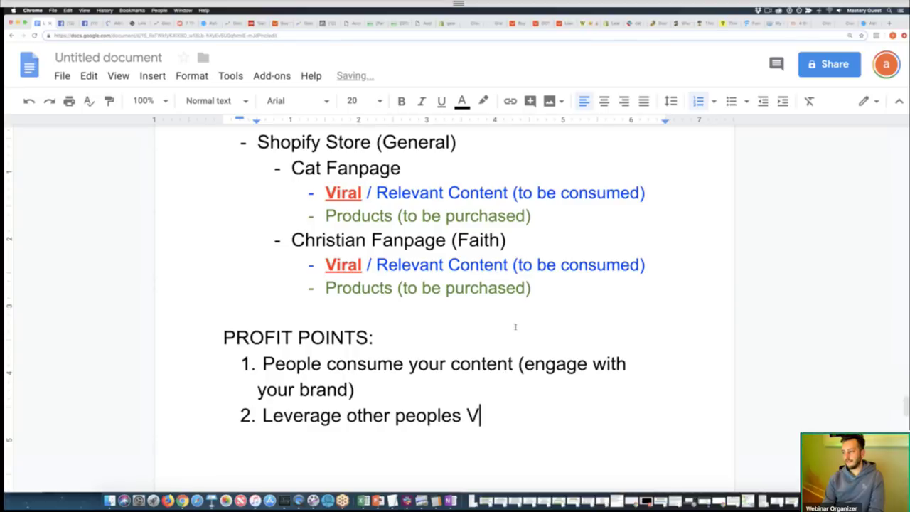
type("IRAL content")
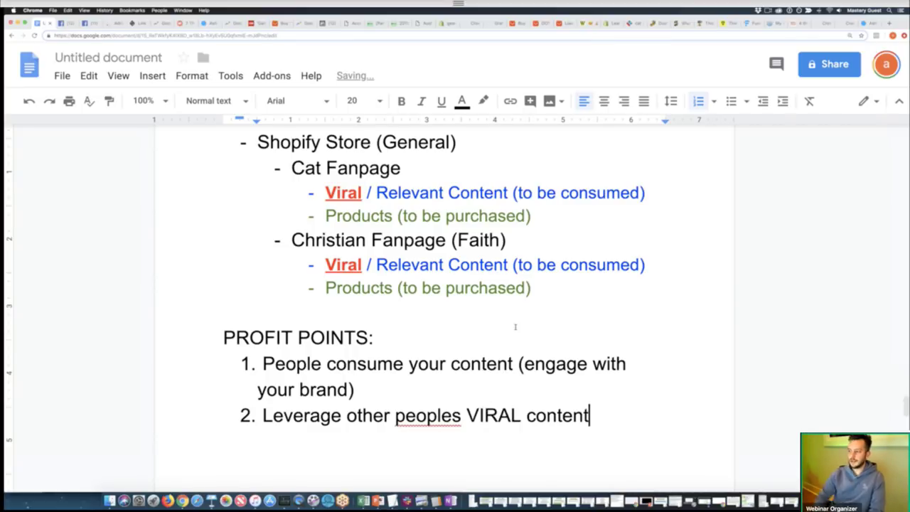
scroll(557, 306, "down", 1)
scroll(556, 305, "down", 5)
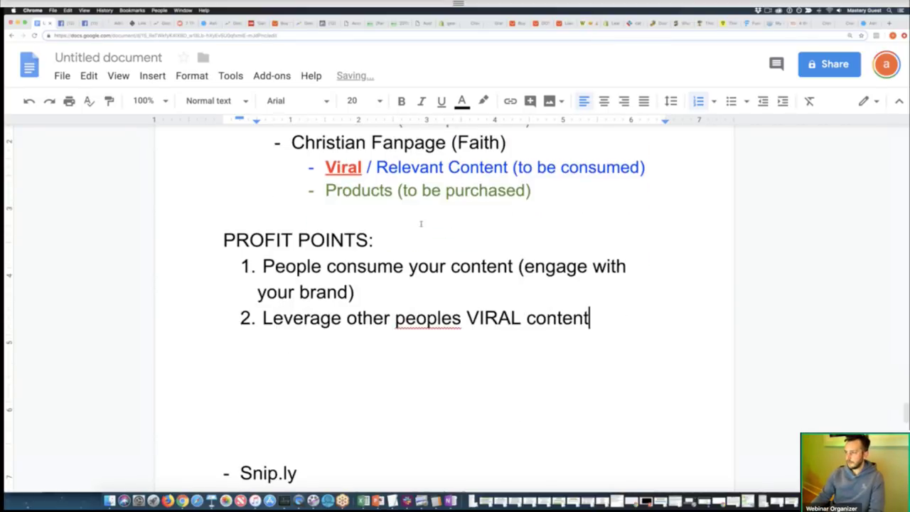
right_click(423, 236)
left_click(463, 121)
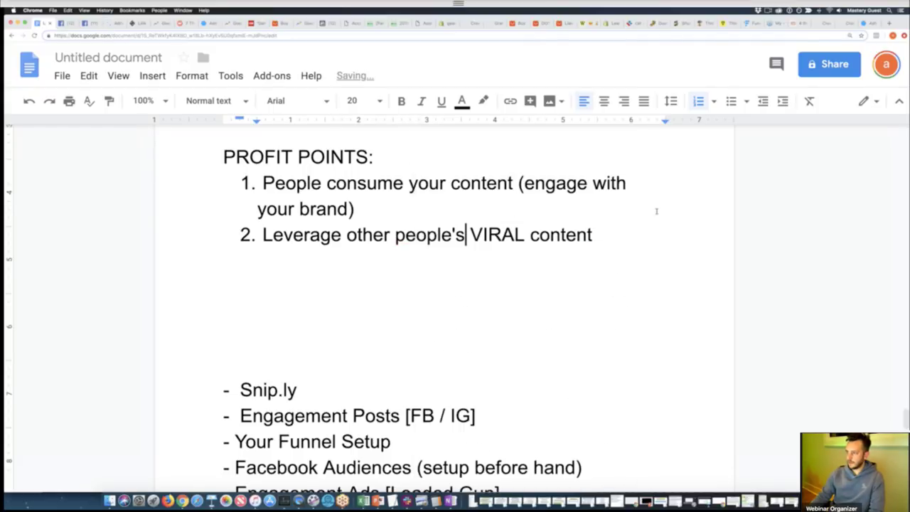
- Add the third profit point, "Use Snip.ly to embed your shopify store sales page on relevant content."
left_click(643, 225)
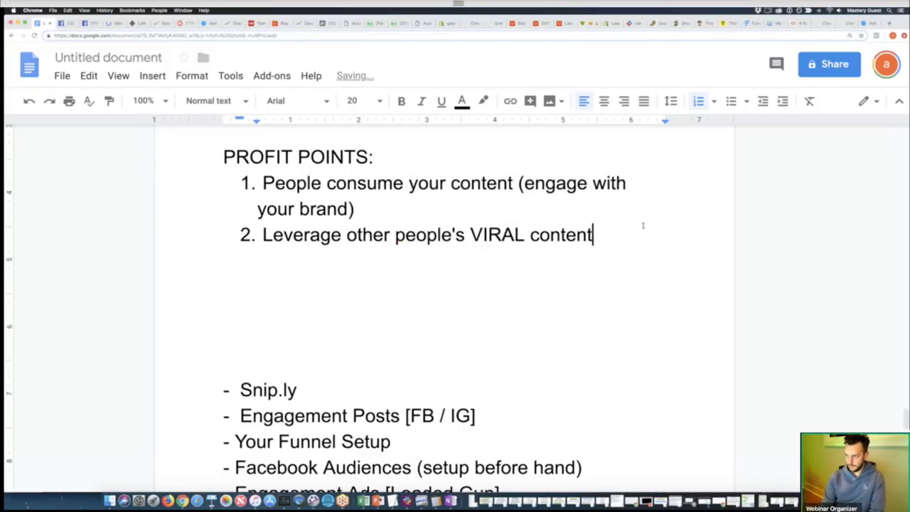
key("Return")
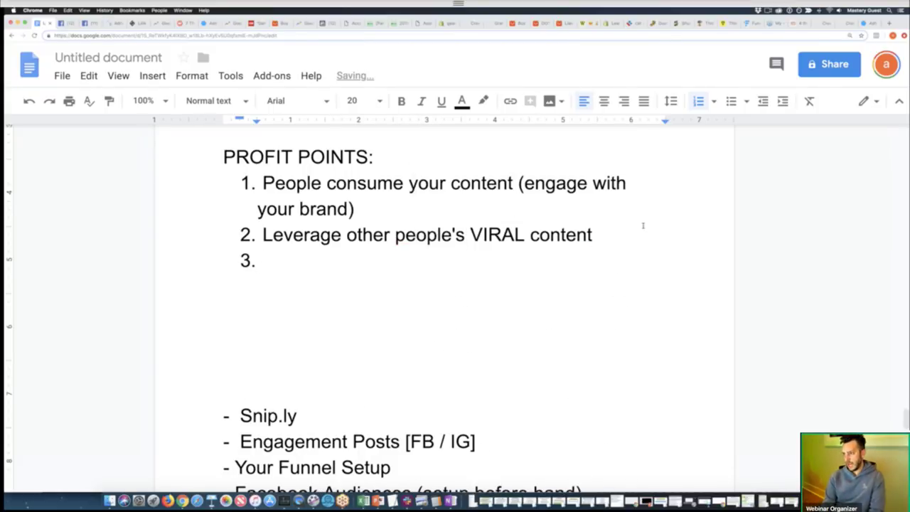
type("Use Snip.l")
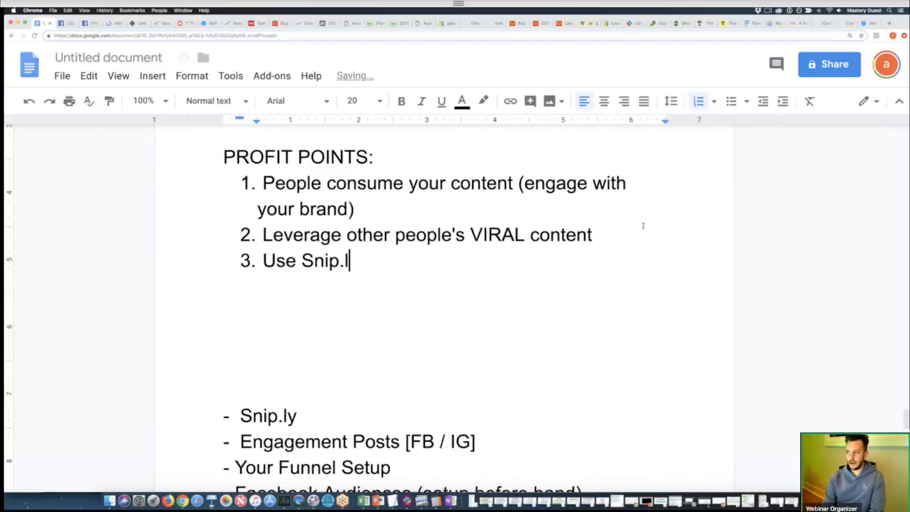
type("y to embed you r")
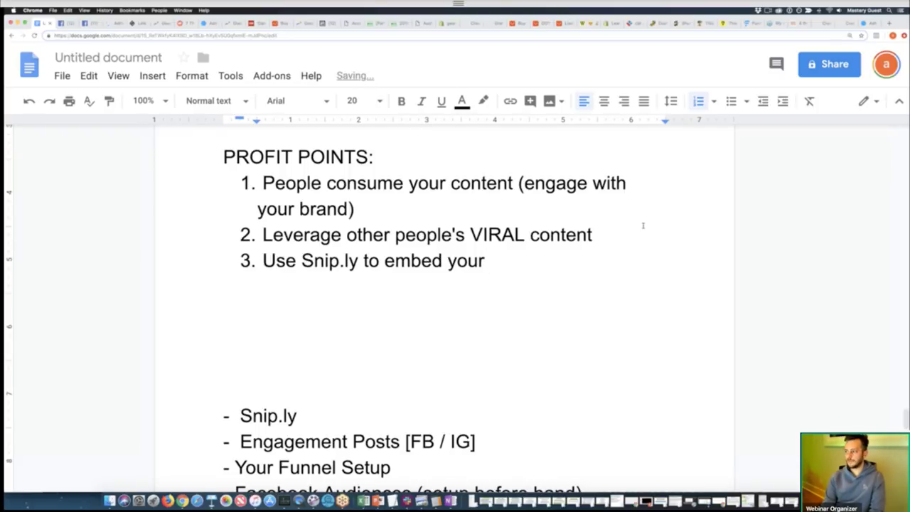
type(" shopify store ")
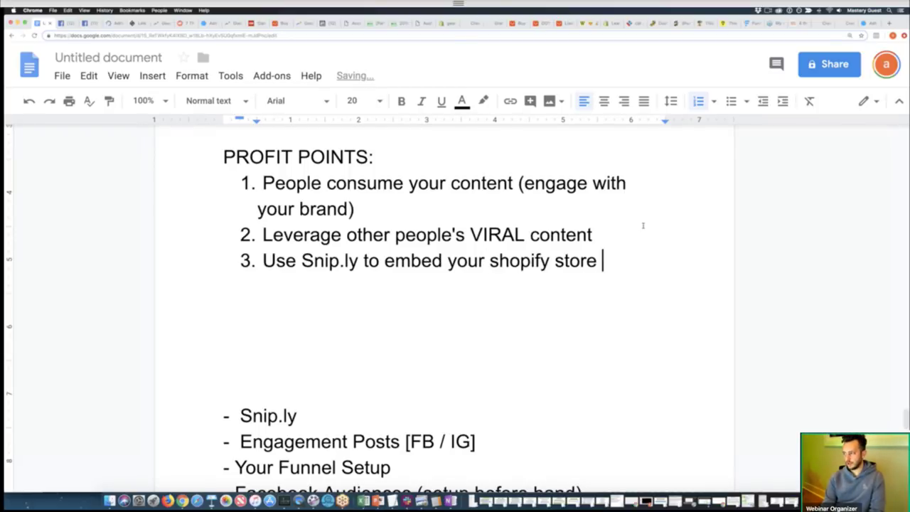
type("sales page ")
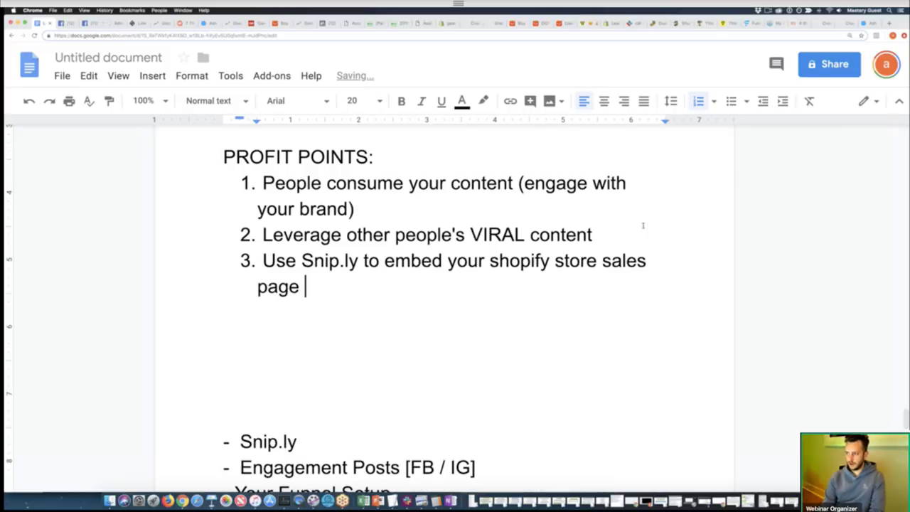
type("on relevant content.")
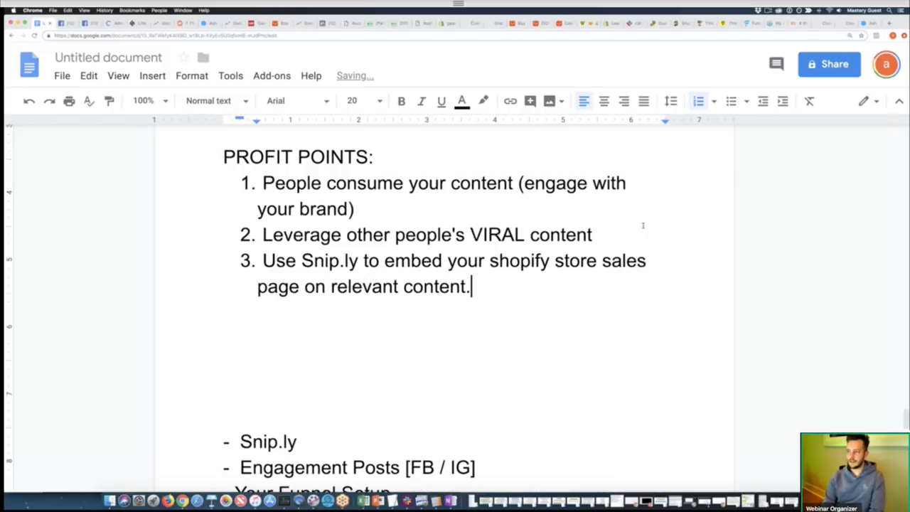
- Add a fourth profit point beginning "Re-Target your fans that have engaged"
key("Return")
type("R")
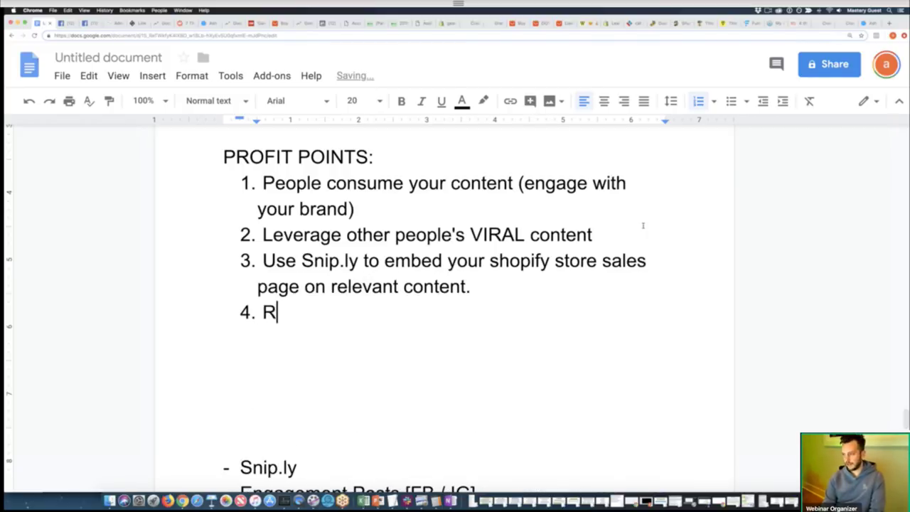
type("e-Target y")
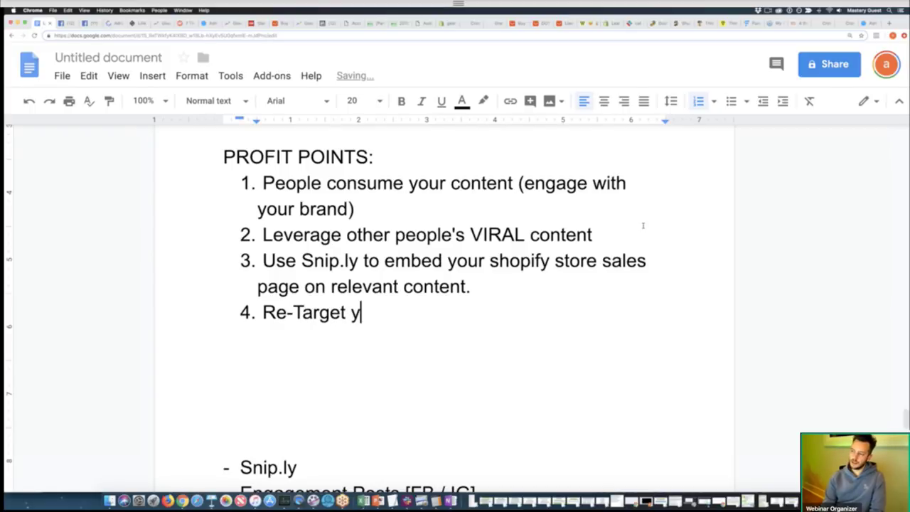
type("our fan")
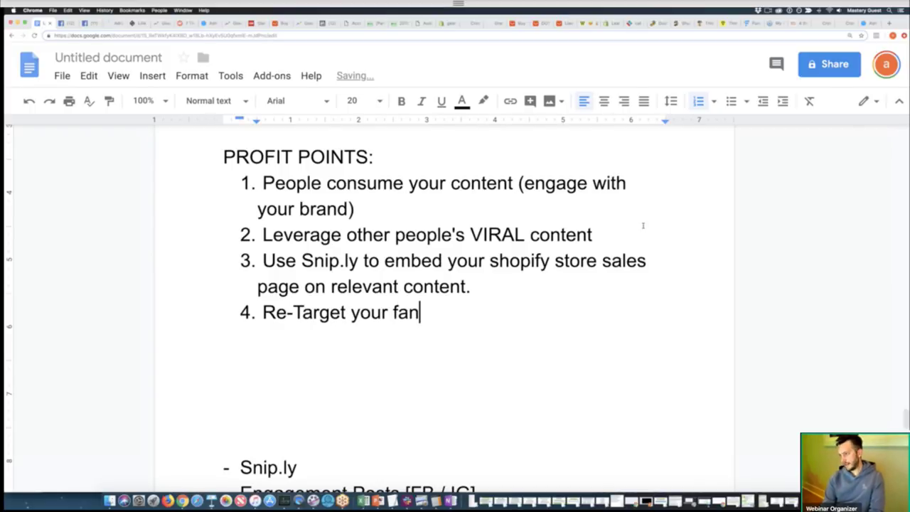
type("s that have engaged ")
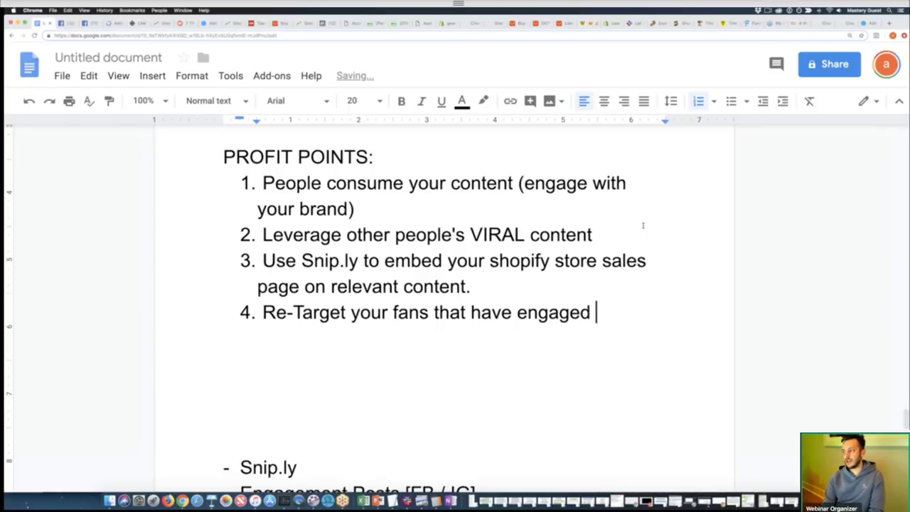
- Complete the fourth profit point so it ends "with your fanpage with products."
type("with your fanpage")
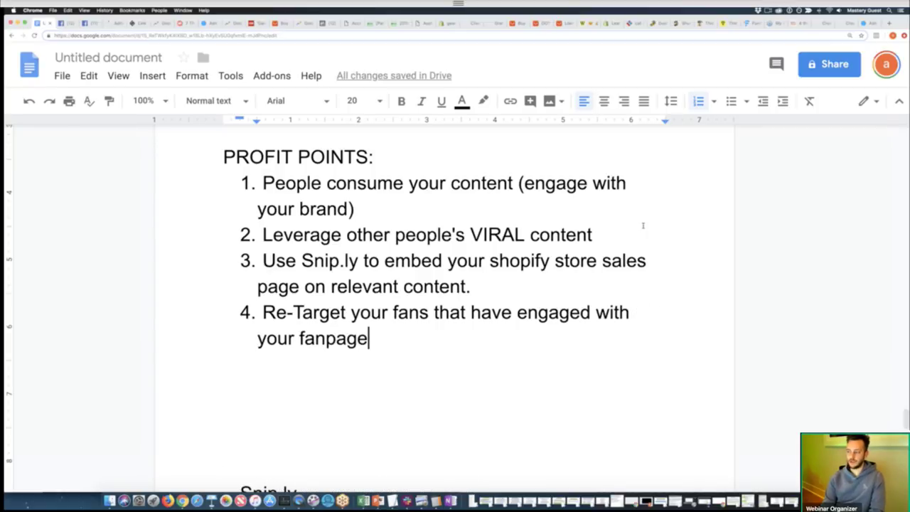
type(" with product")
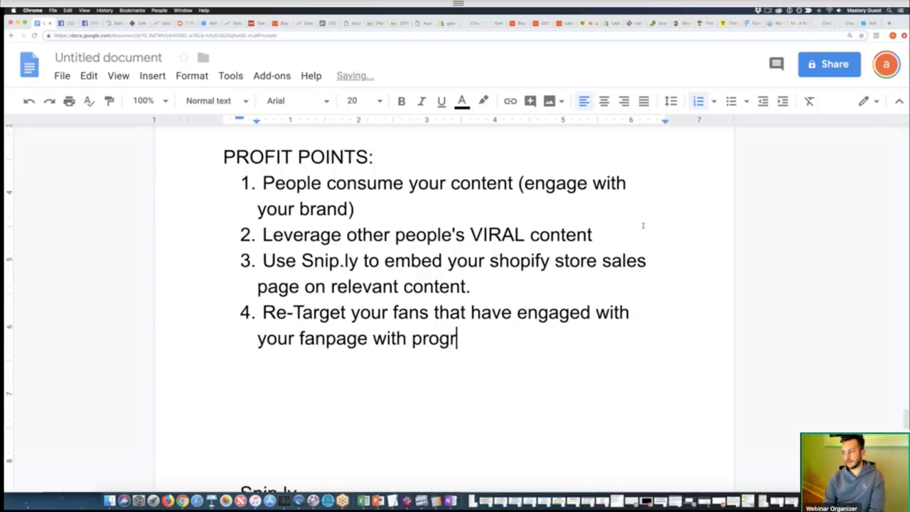
type("s.")
- End the numbered list and add the unnumbered line "Viral Content = MORE Engagement" below it, after a blank line
key("Return")
key("Return")
key("Return")
type("Vira")
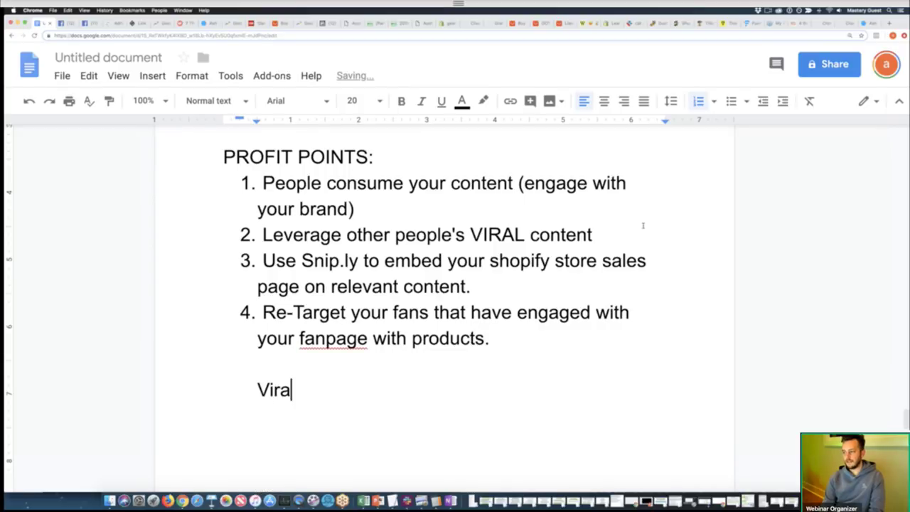
type("l Content = MORE ")
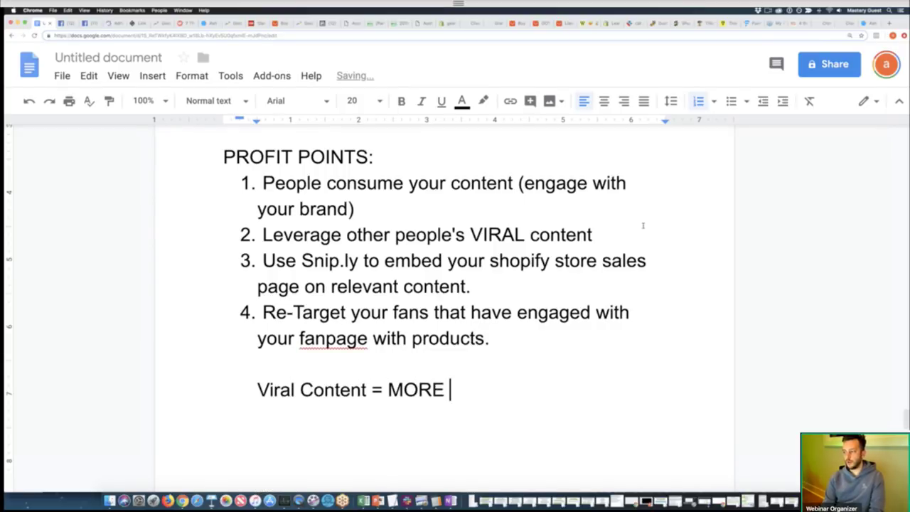
type("Engagement")
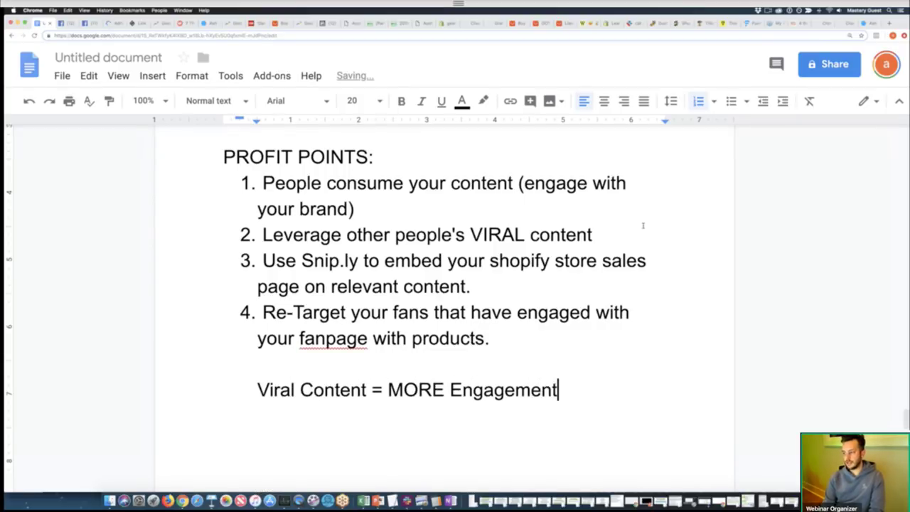
- Add the line "MORE Engagement = Better Retargeting" under the viral content line
key("Return")
key("BackSpace")
type("MO")
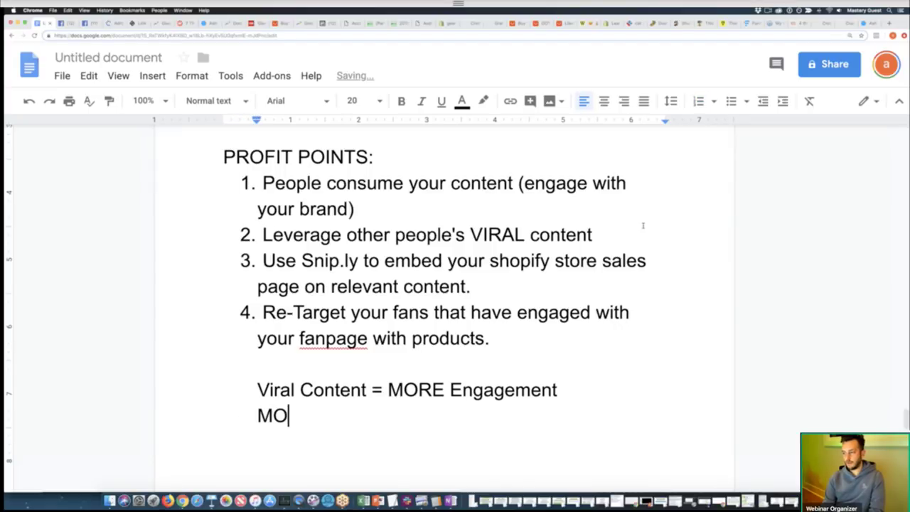
type("RE Engagemetn")
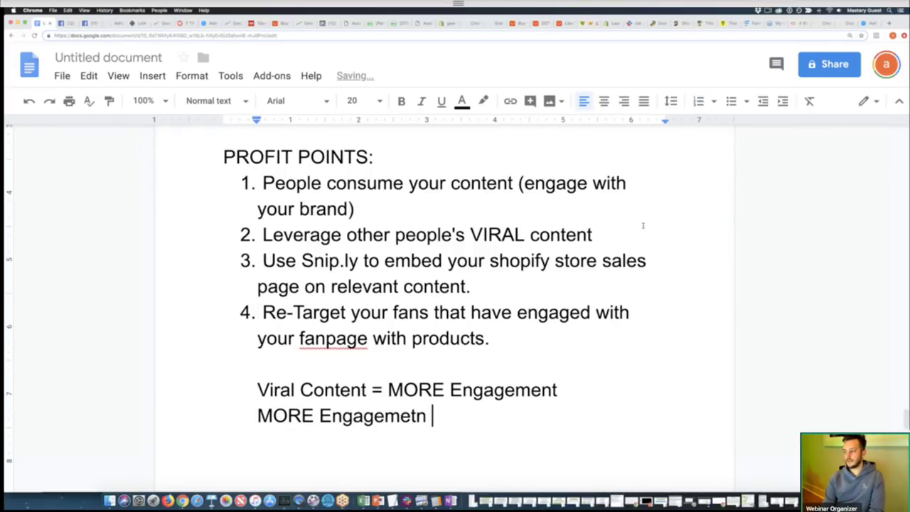
key("BackSpace")
key("BackSpace")
type("nt = B")
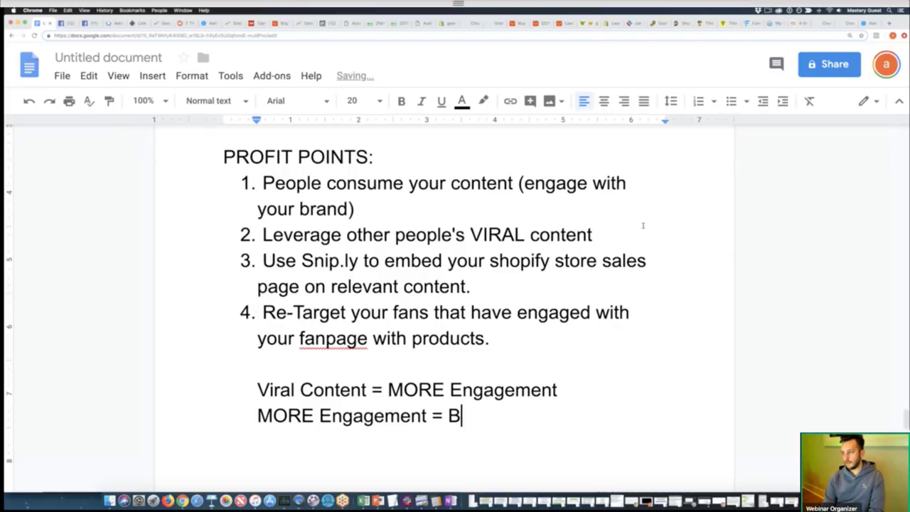
type("etter Retargeting")
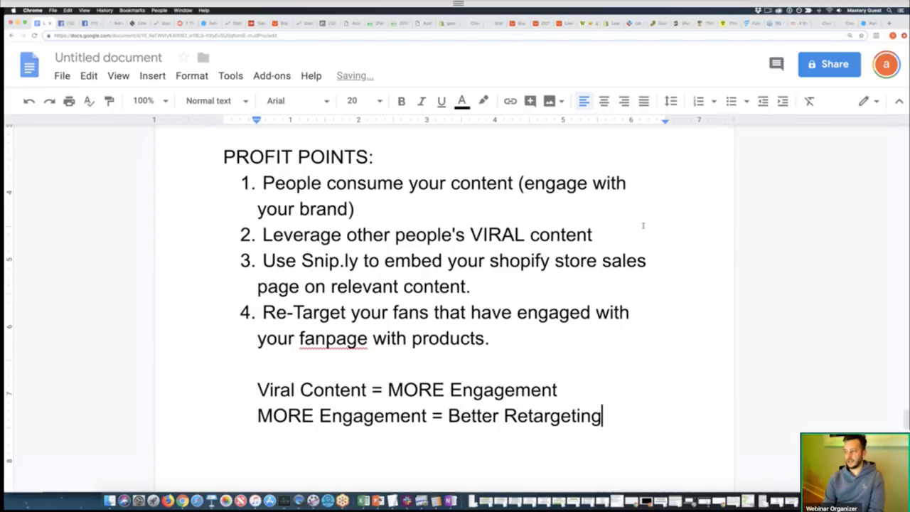
- Add a final line reading "Better Retargeting = MORE MONEY" below the engagement line
key("Return")
type("Better R")
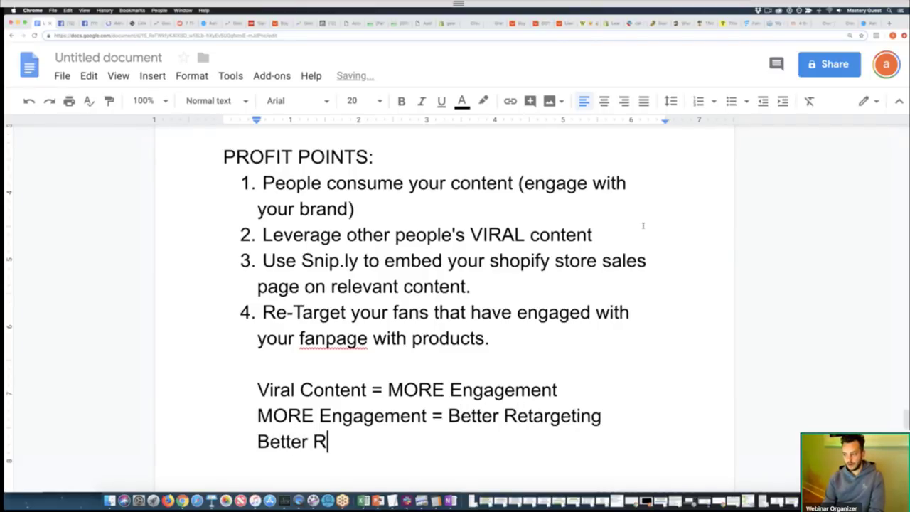
type("etargeting = MORE MONEY")
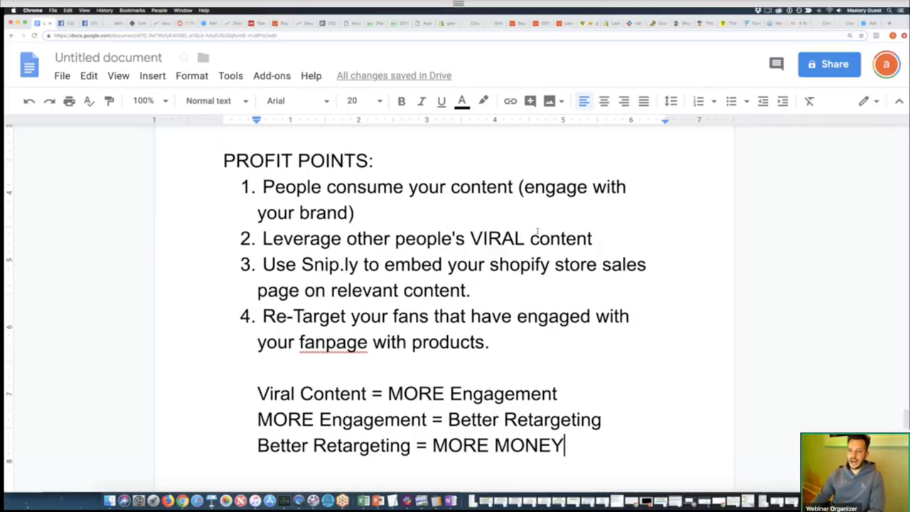
- Review the three summary lines on viral content, engagement and retargeting, highlighting each one in turn
scroll(524, 301, "down", 3)
scroll(582, 388, "down", 4)
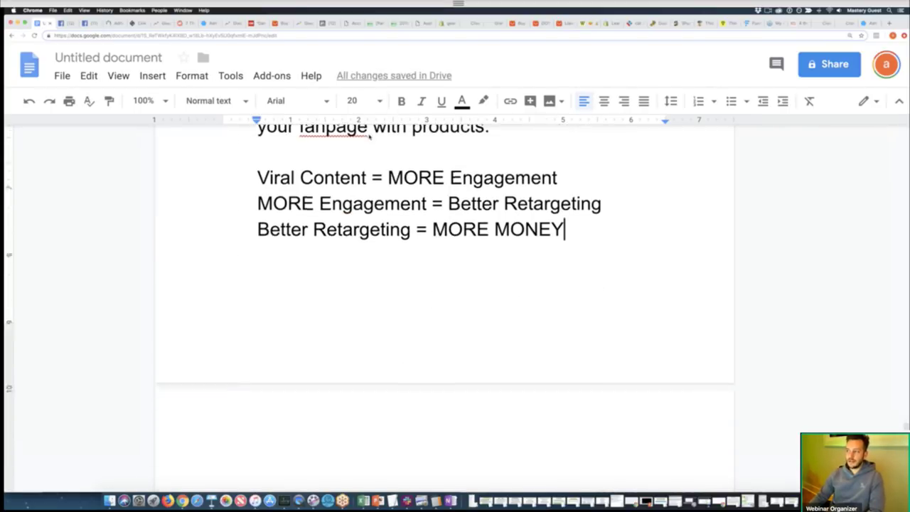
triple_click(294, 173)
left_click_drag(260, 188, 604, 197)
left_click(287, 212)
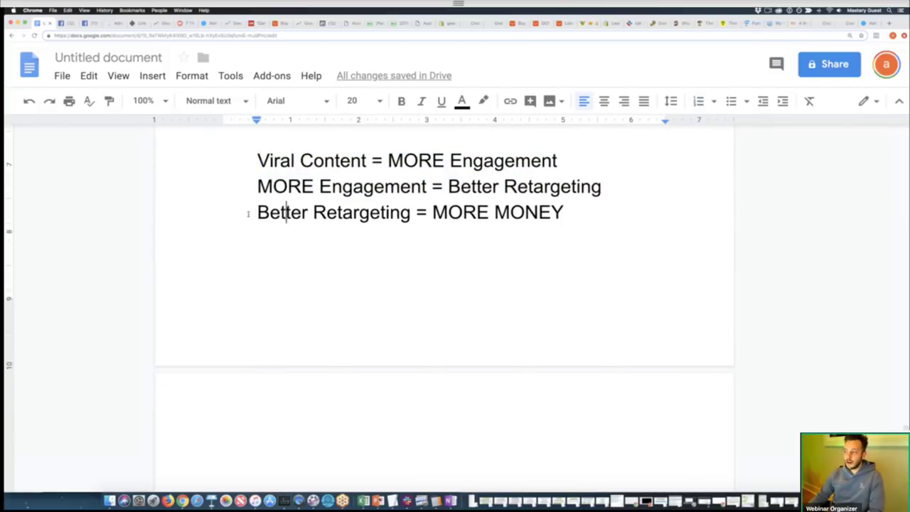
left_click_drag(256, 212, 628, 217)
left_click(628, 217)
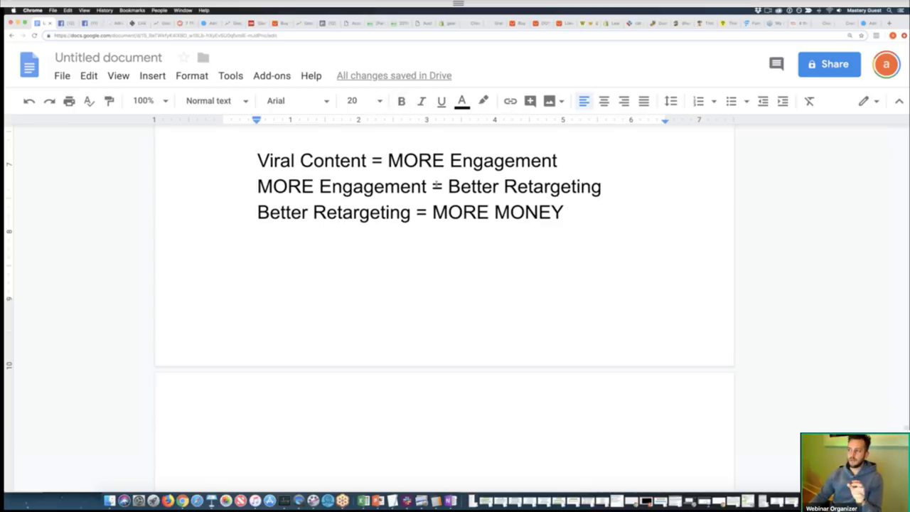
scroll(433, 184, "down", 1)
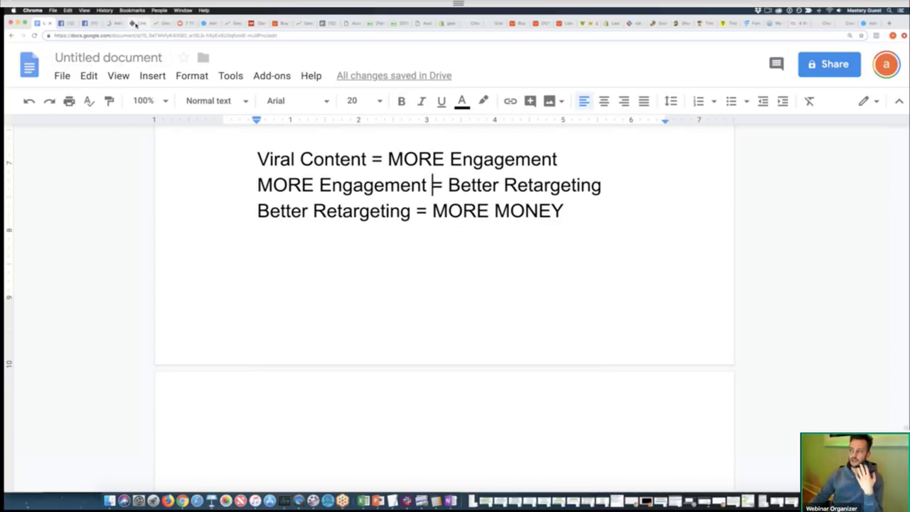
- Review the Sniply share link, the daily search trends and the Trendy Saver page, and switch to Facebook's Asset Library audiences
left_click(134, 23)
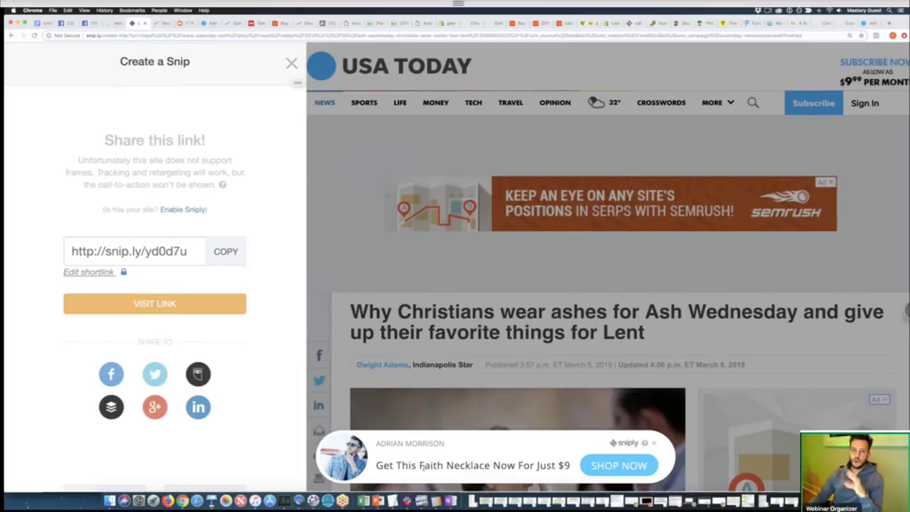
left_click(156, 23)
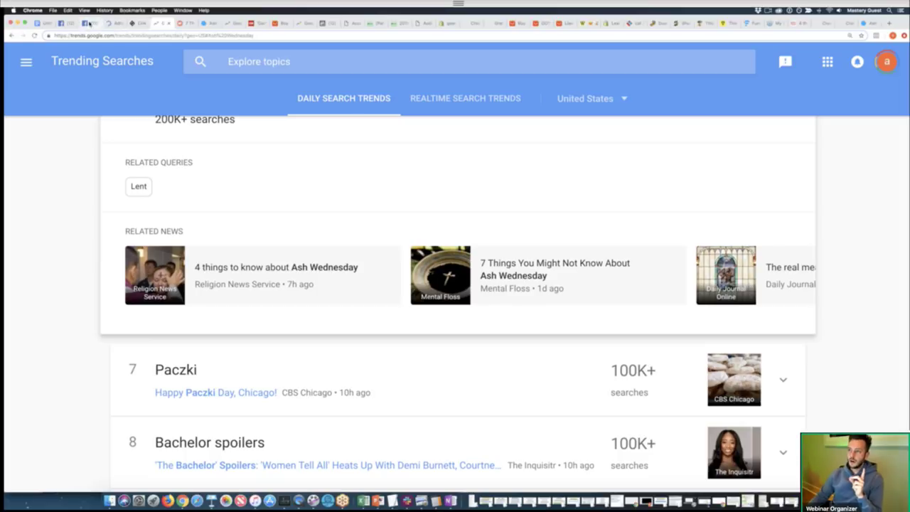
left_click(68, 24)
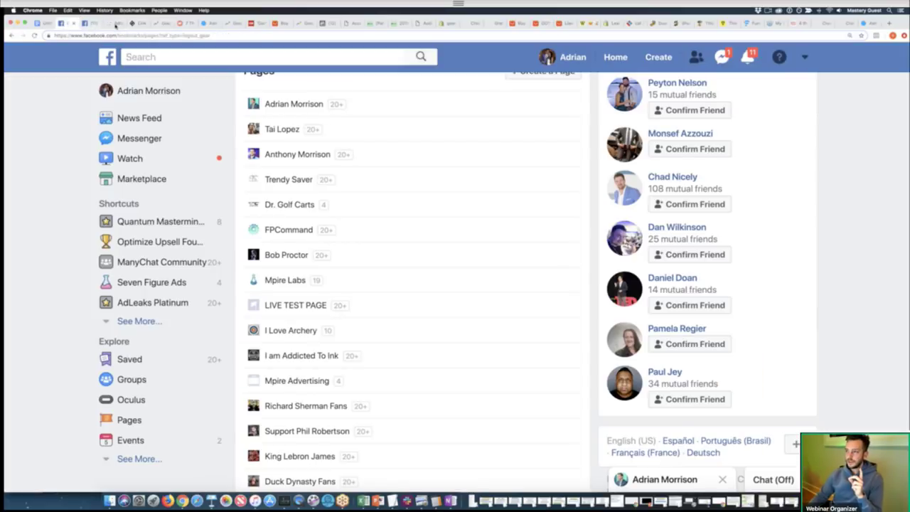
left_click(86, 23)
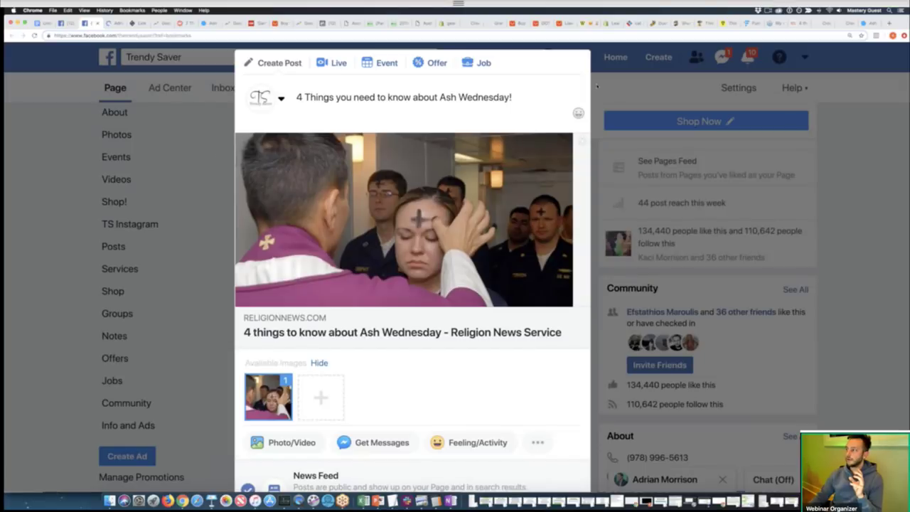
left_click(325, 22)
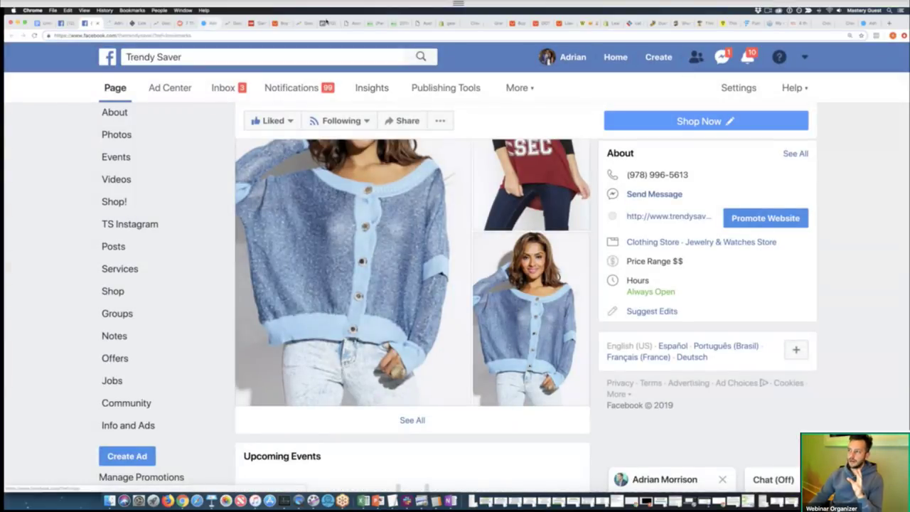
left_click(325, 23)
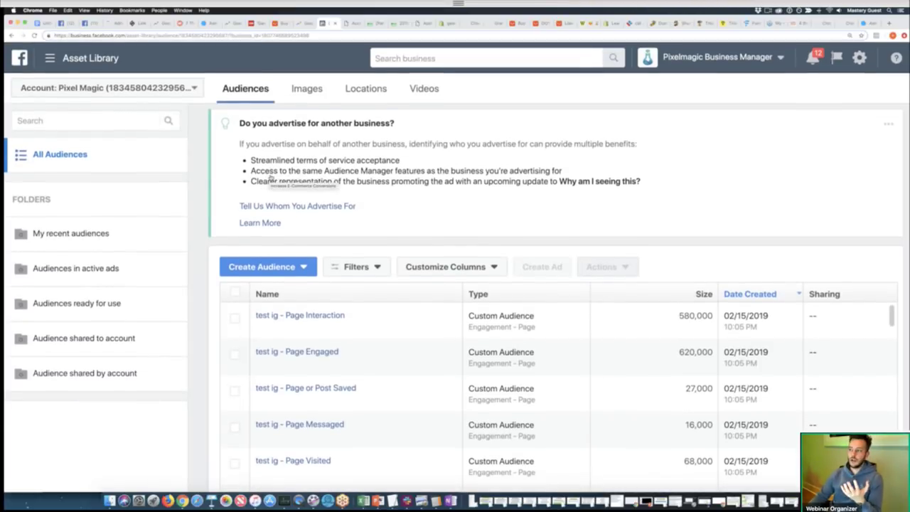
left_click(241, 265)
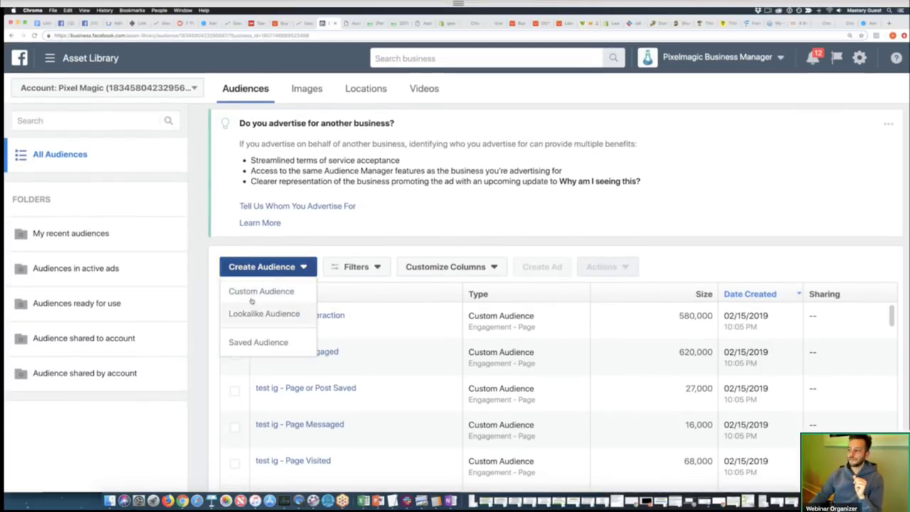
left_click(250, 294)
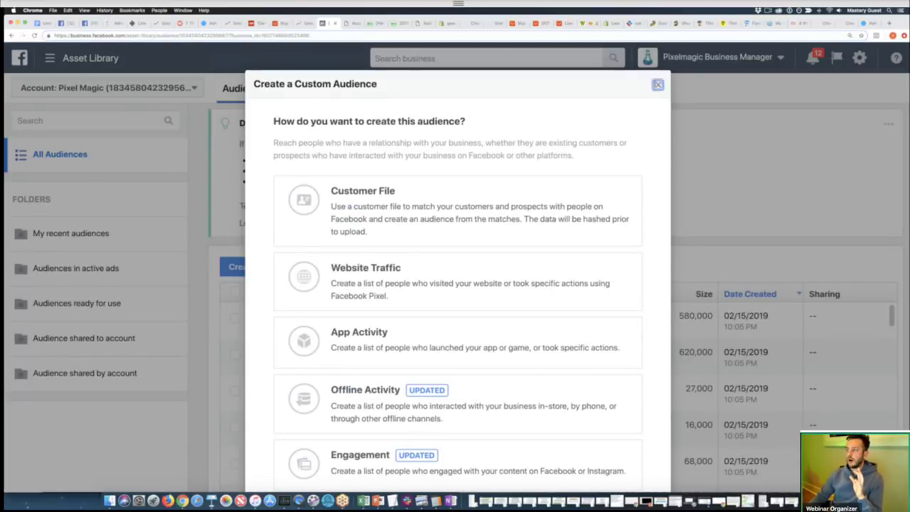
left_click(658, 84)
left_click(49, 58)
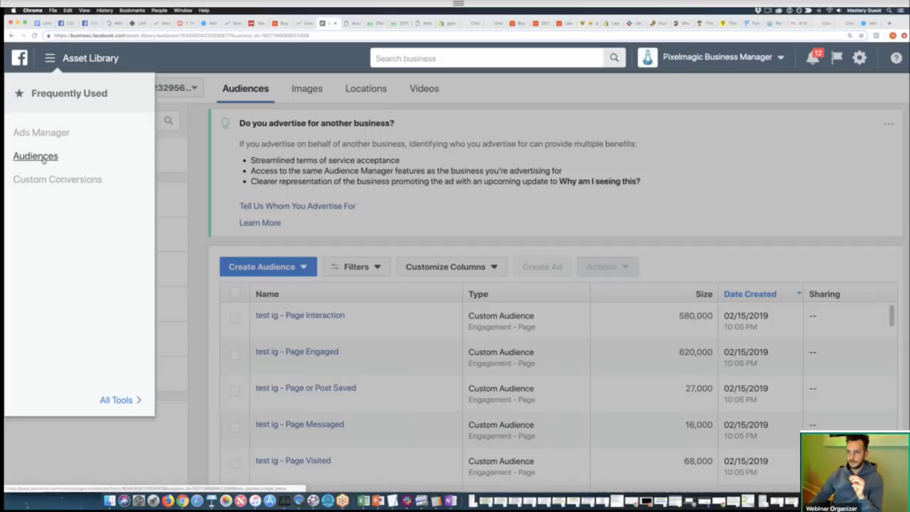
left_click(44, 158)
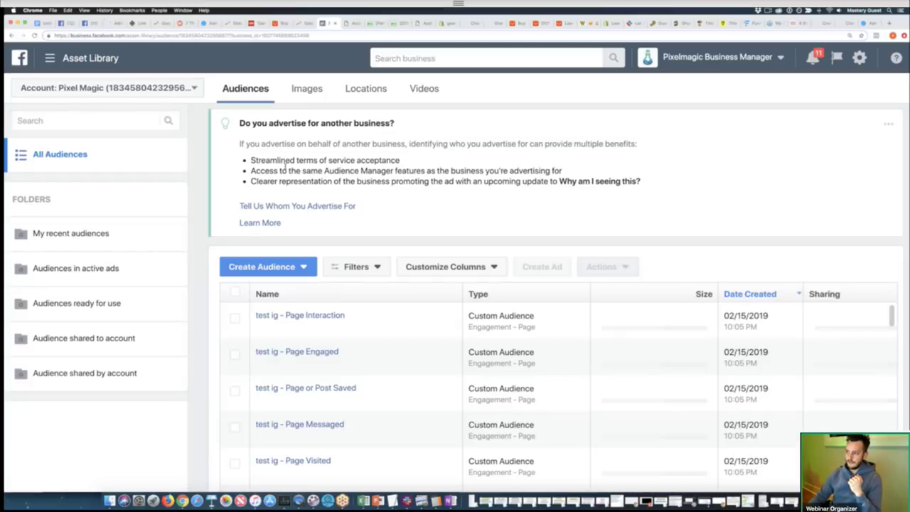
- Start a new custom audience using Engagement as the type and Facebook Page as the source
scroll(285, 167, "down", 2)
left_click(283, 208)
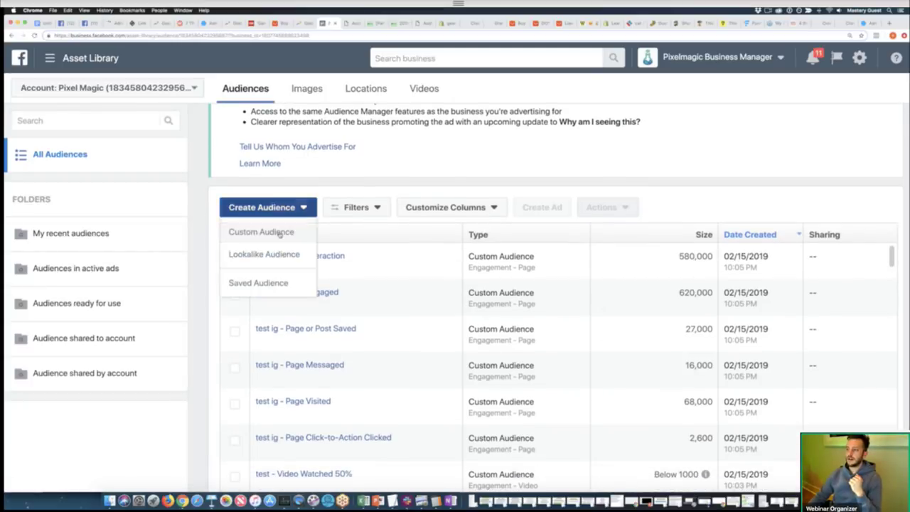
left_click(280, 232)
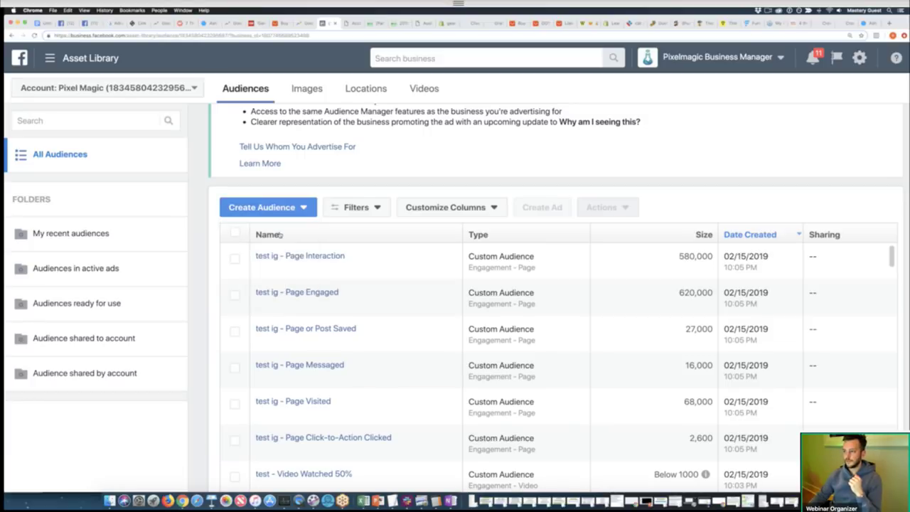
scroll(332, 239, "down", 2)
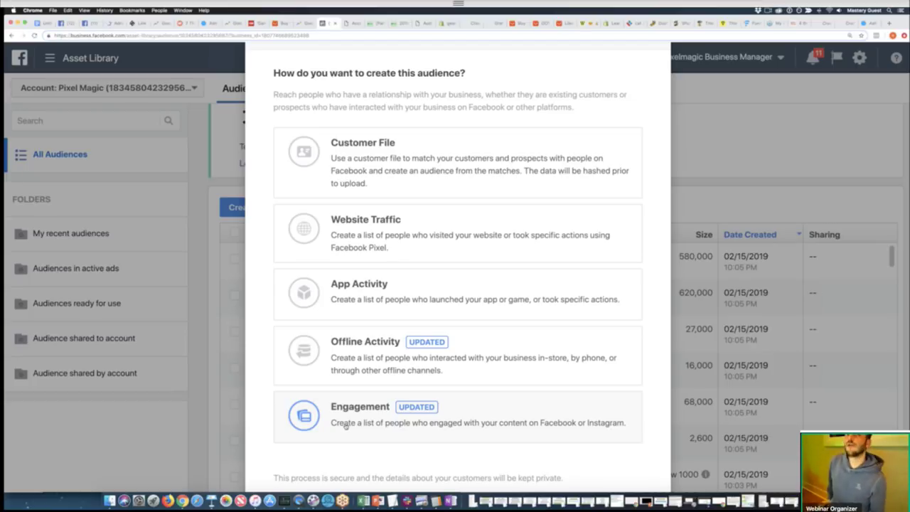
left_click(414, 416)
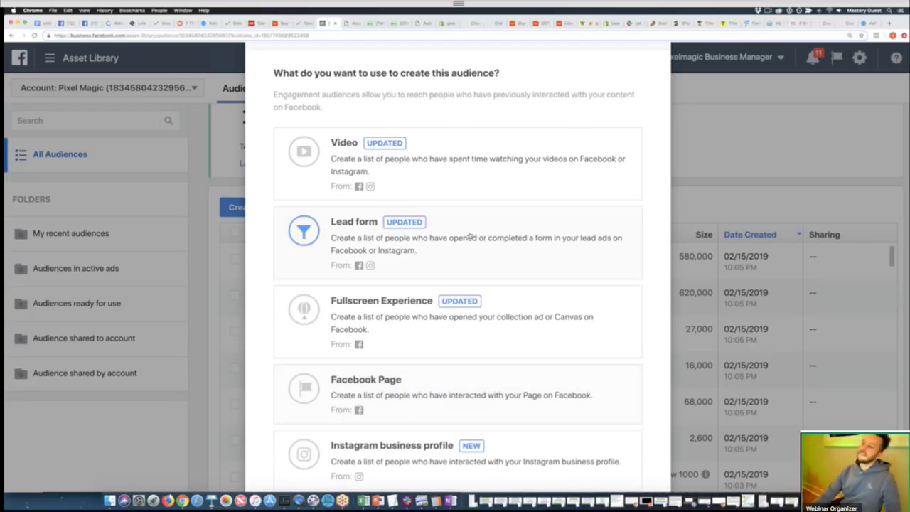
scroll(472, 235, "down", 3)
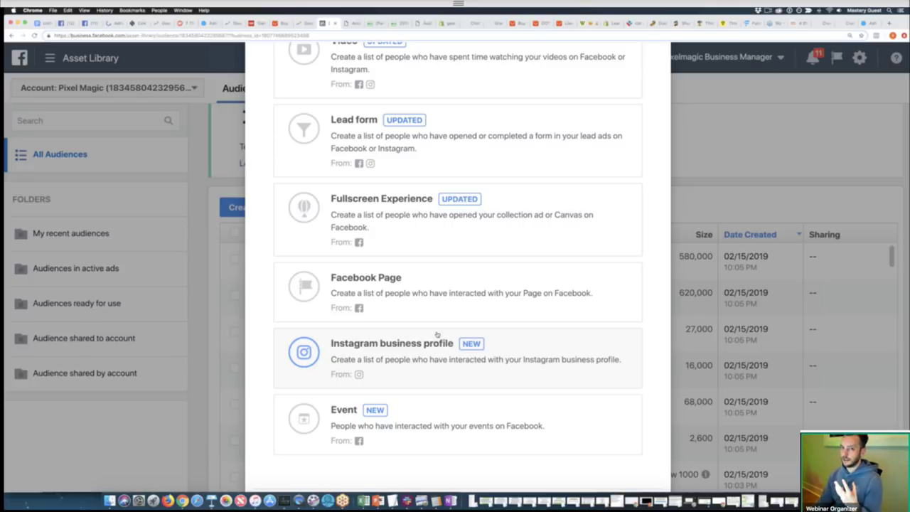
left_click(428, 286)
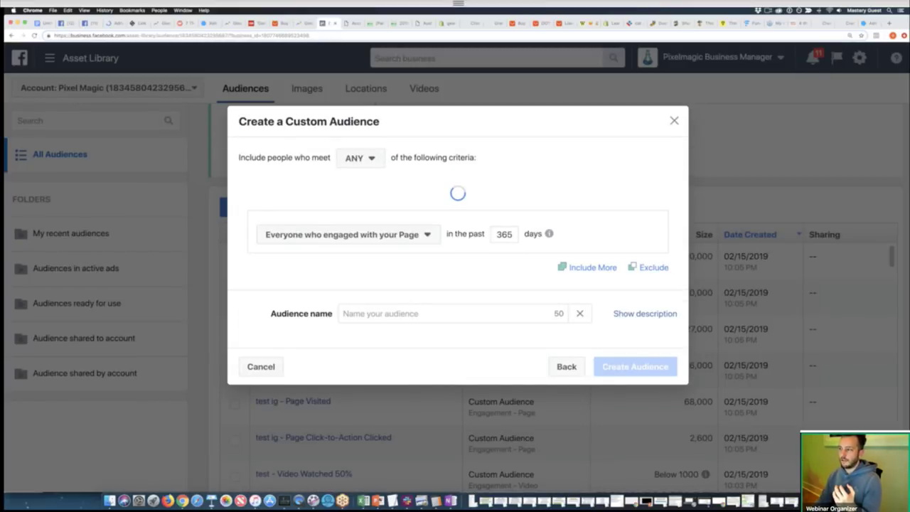
- Examine the Page engagement criteria and their explanations for the Trendy Saver custom audience, from Page visitors to people who saved a post
left_click(354, 227)
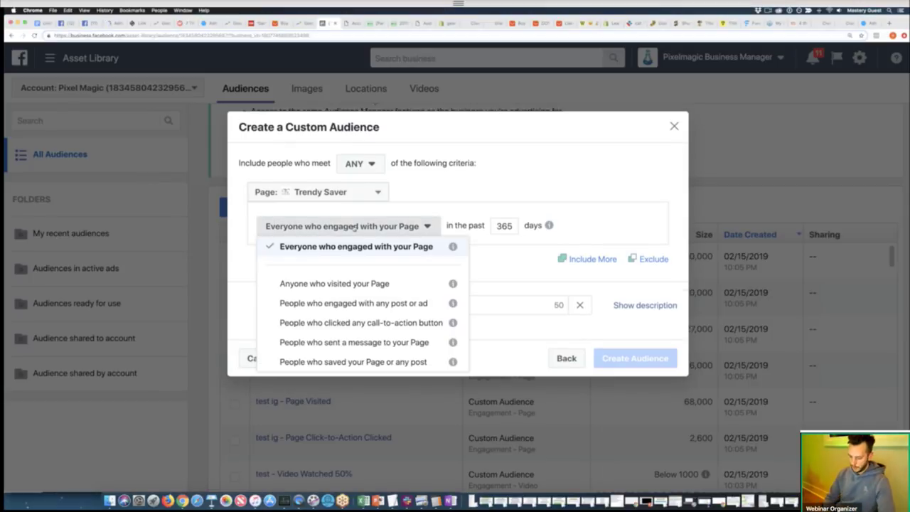
key("super+plus")
key("super+plus")
key("super+plus")
key("super+plus")
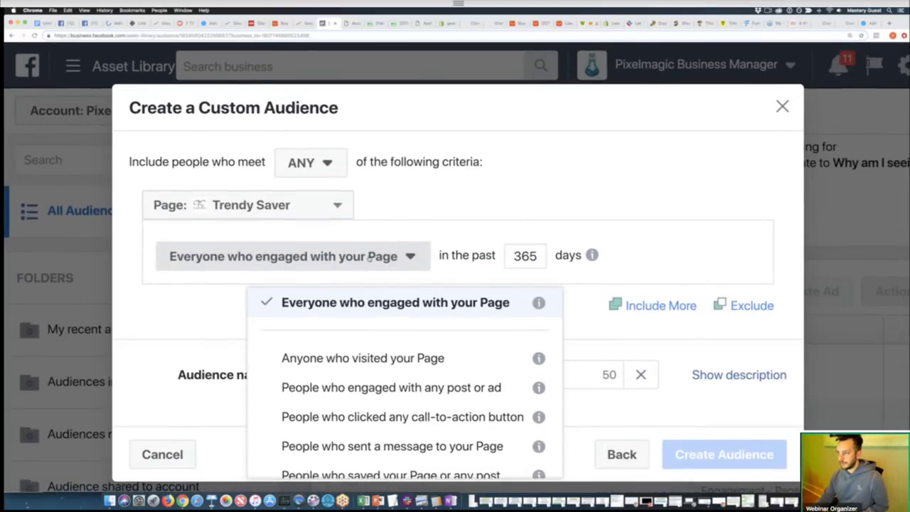
left_click(333, 265)
scroll(331, 264, "down", 1)
left_click(322, 230)
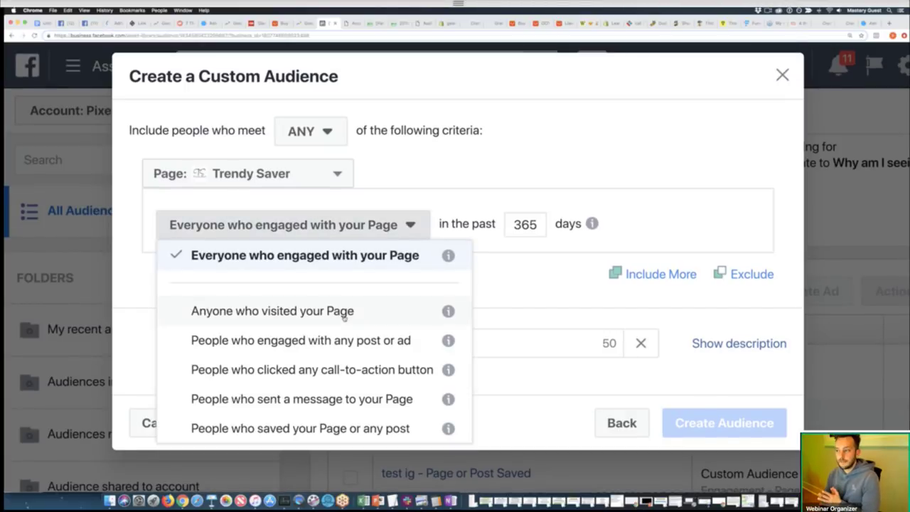
mouse_move(448, 312)
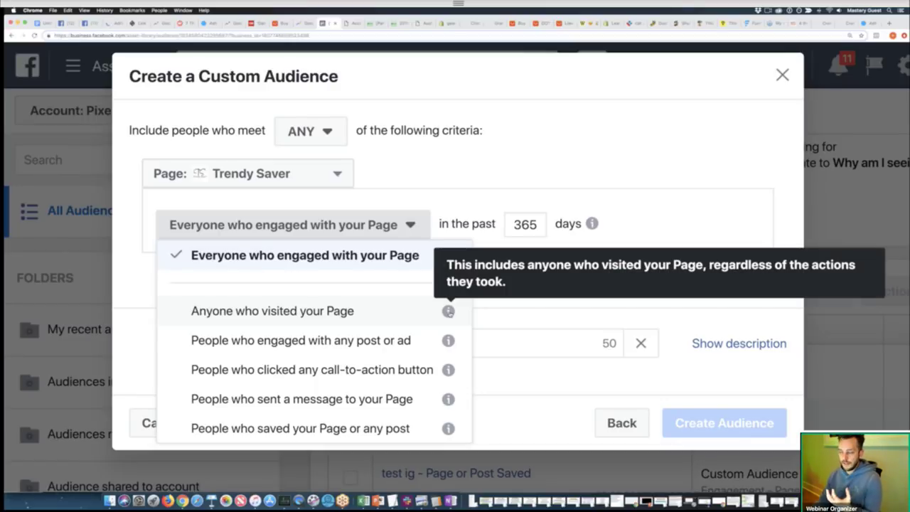
mouse_move(448, 341)
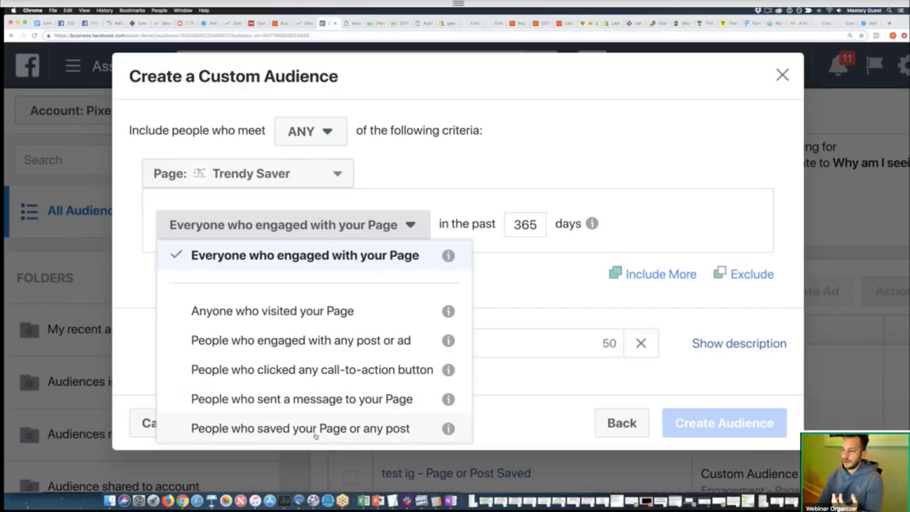
mouse_move(448, 428)
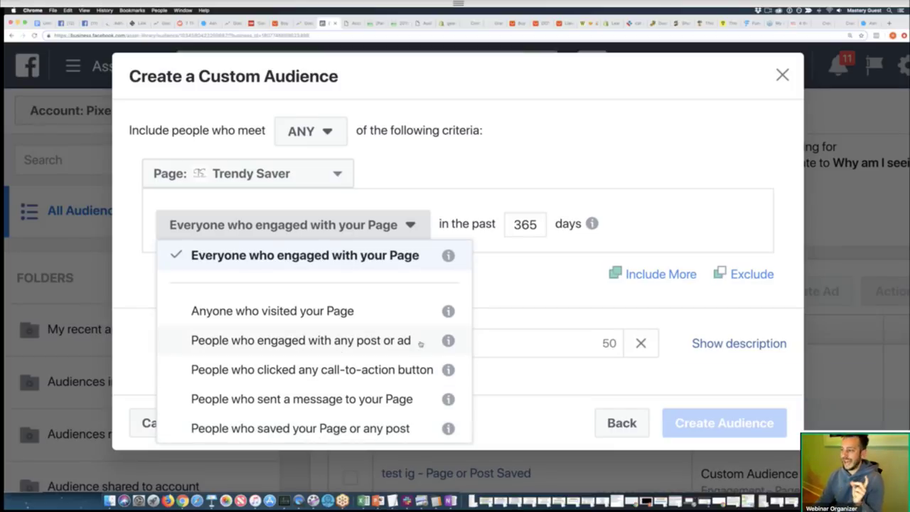
mouse_move(451, 342)
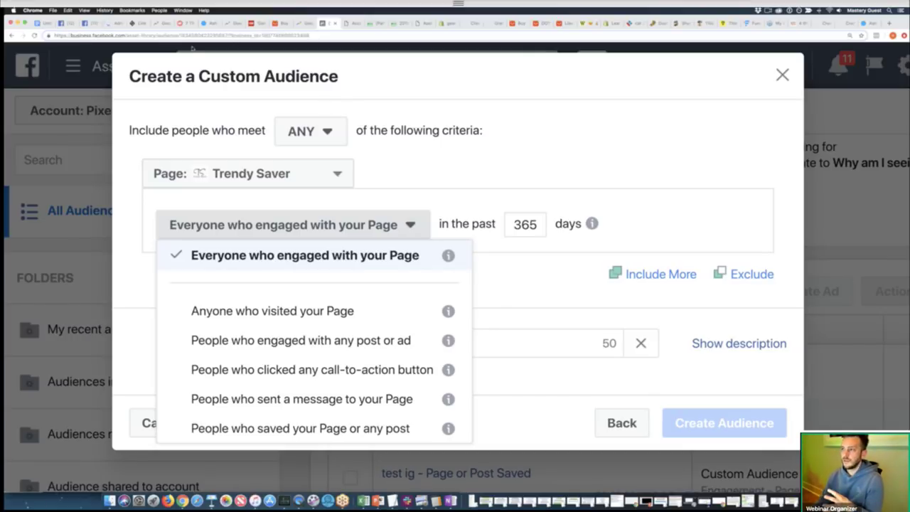
- Review the Sniply share link, the Mental Floss Ash Wednesday article with its headline, and the daily search trends
left_click(137, 23)
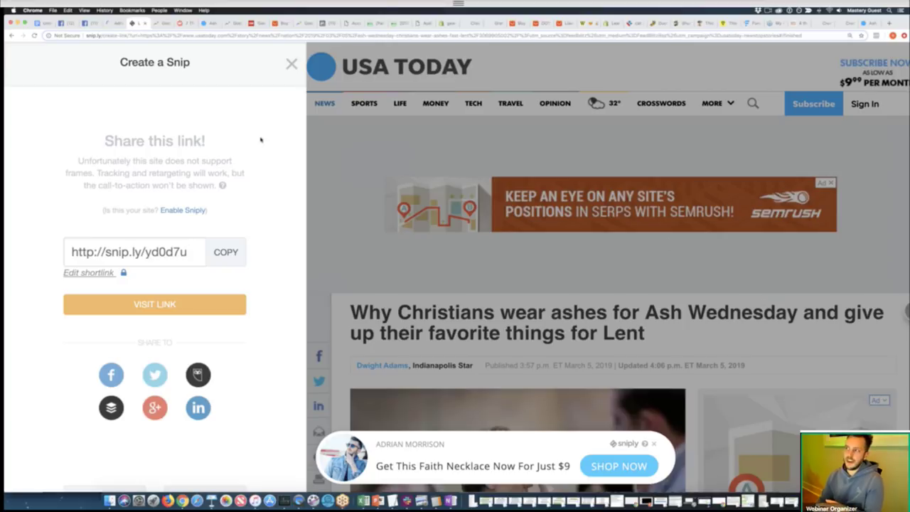
left_click(186, 25)
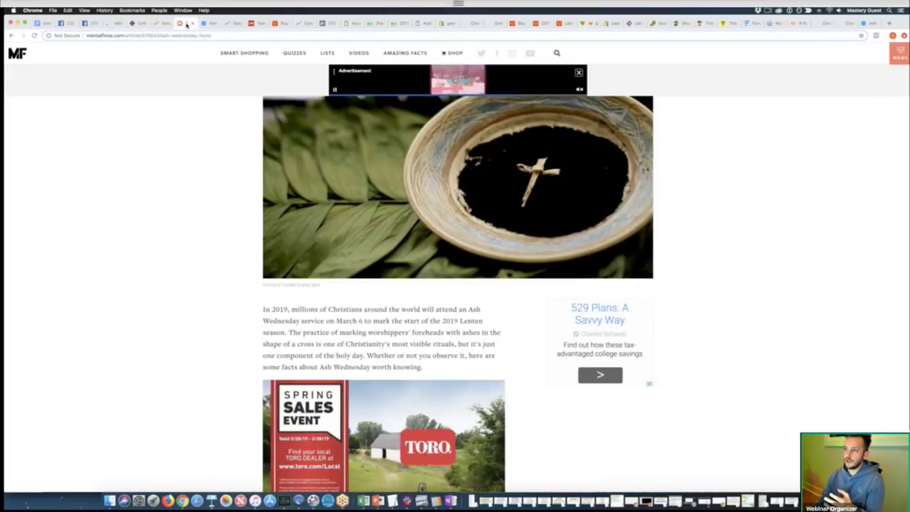
scroll(205, 163, "up", 2)
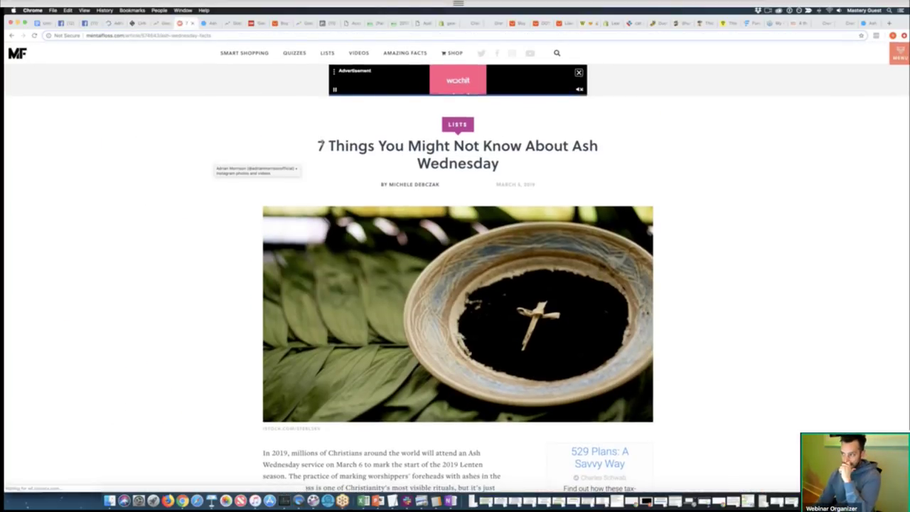
left_click_drag(384, 151, 601, 151)
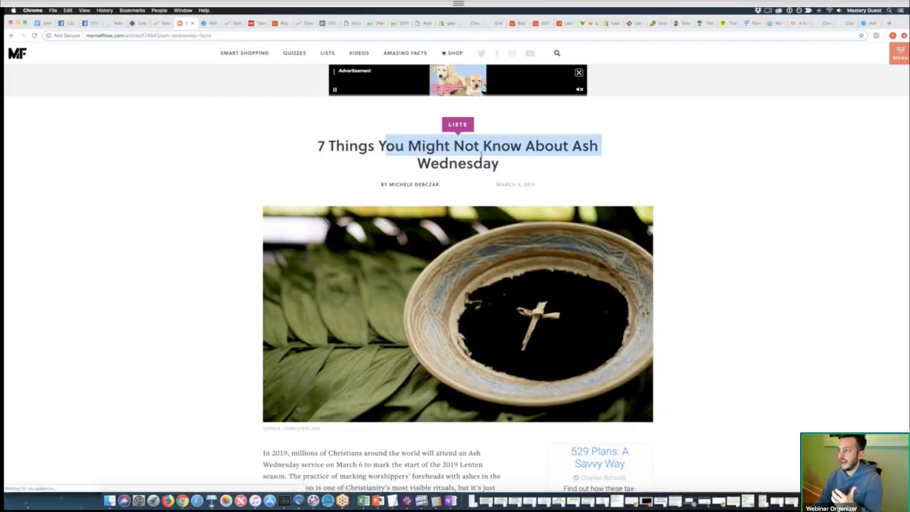
left_click(603, 167)
scroll(595, 168, "down", 3)
scroll(595, 168, "down", 15)
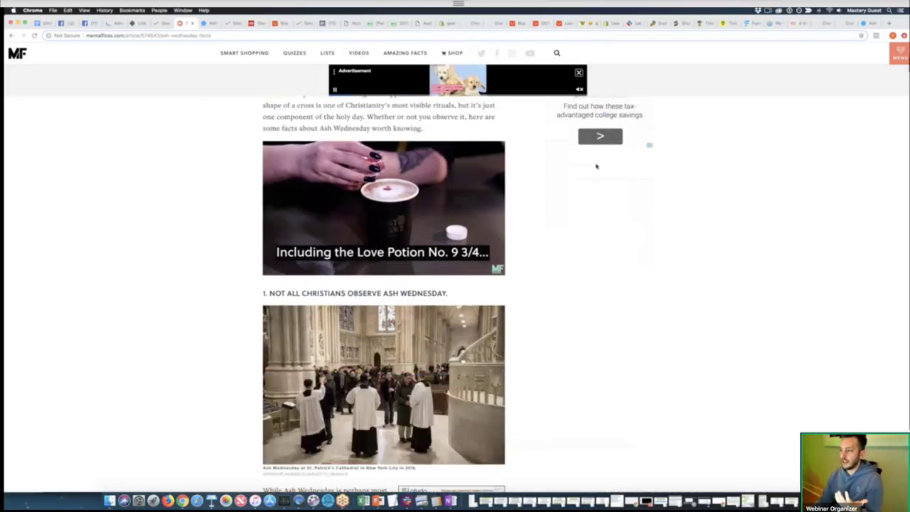
scroll(597, 167, "up", 18)
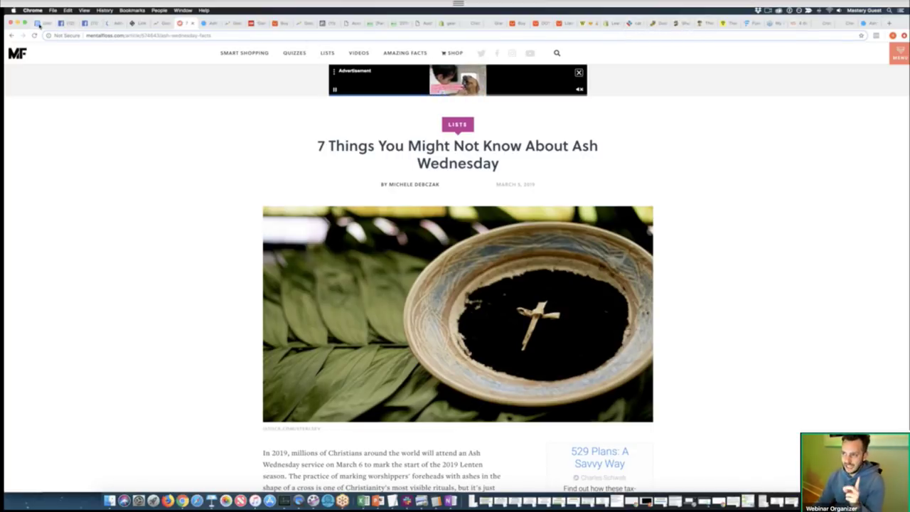
left_click(158, 24)
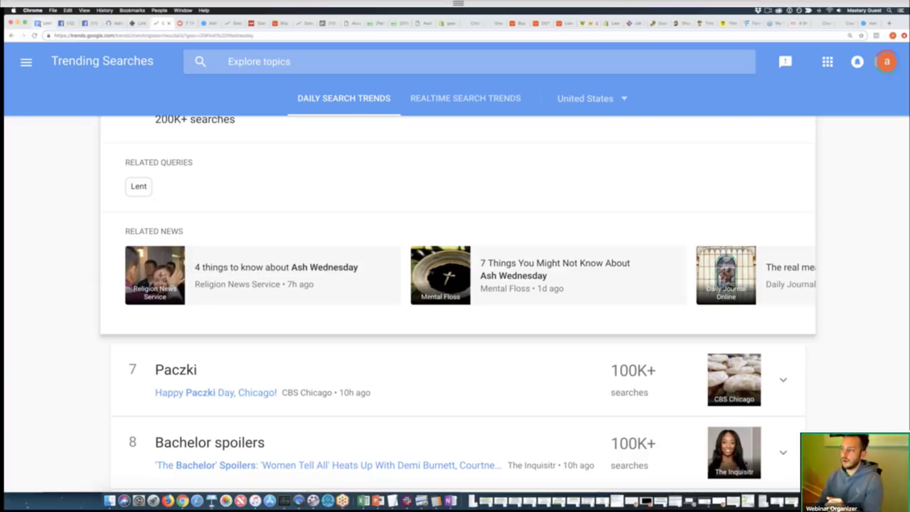
- In the Google Docs outline, add "Use GOOGLE TRENDS to find hot content!!!!" as item 1 directly under PROFIT POINTS
left_click(41, 24)
scroll(432, 283, "up", 3)
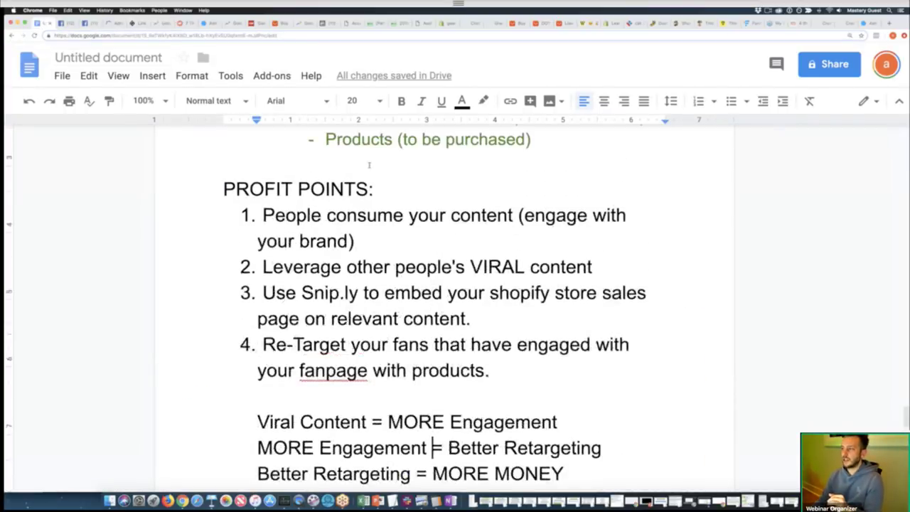
scroll(380, 148, "down", 2)
left_click(381, 149)
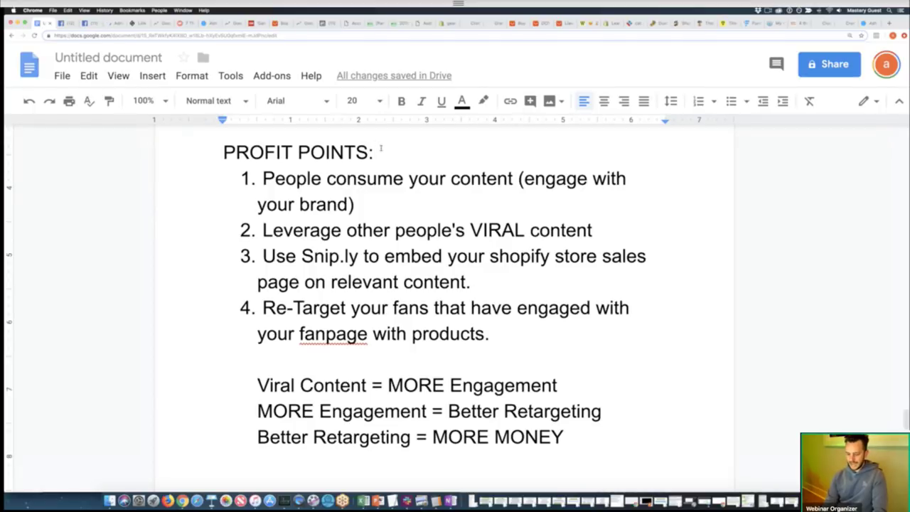
key("Return")
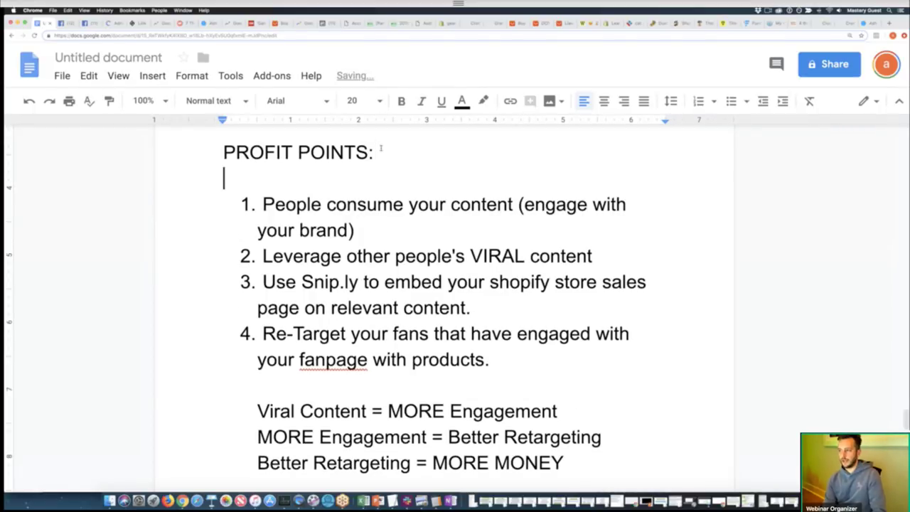
type("1. ")
type("Use ")
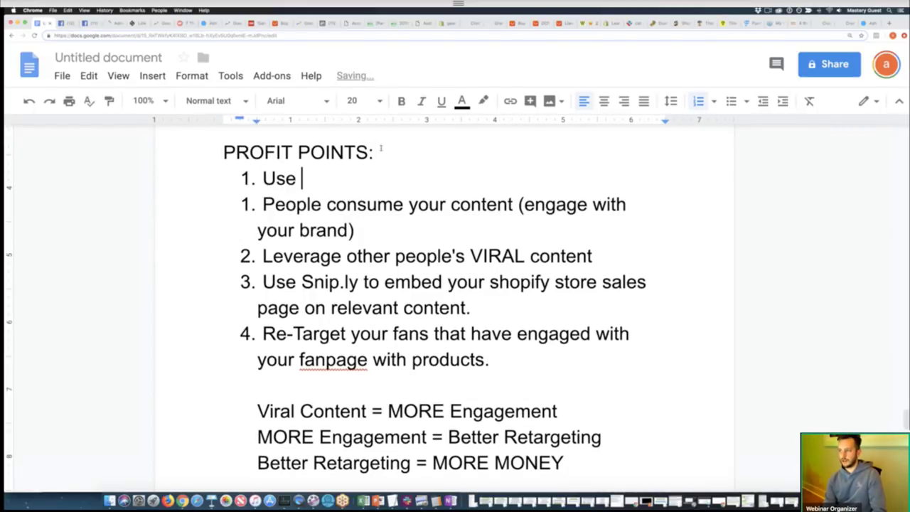
type("GOOGLE TRE")
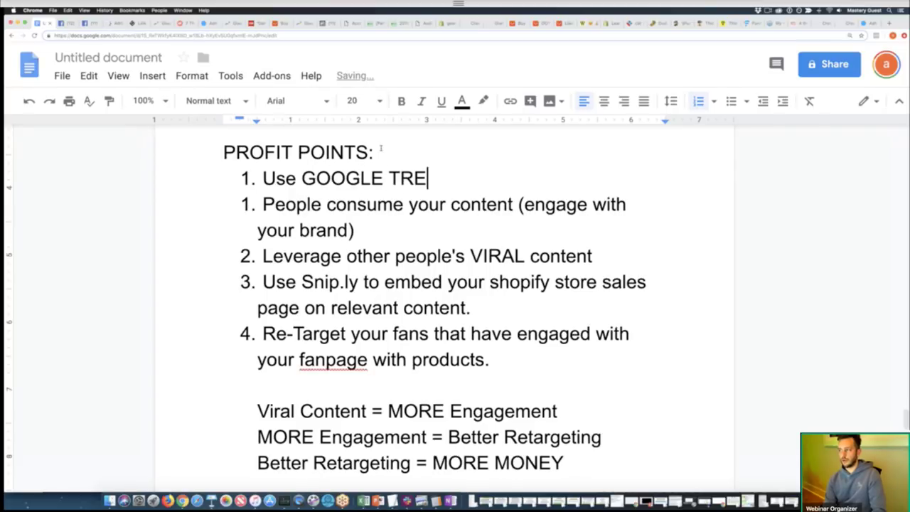
type("NDS to find hot ")
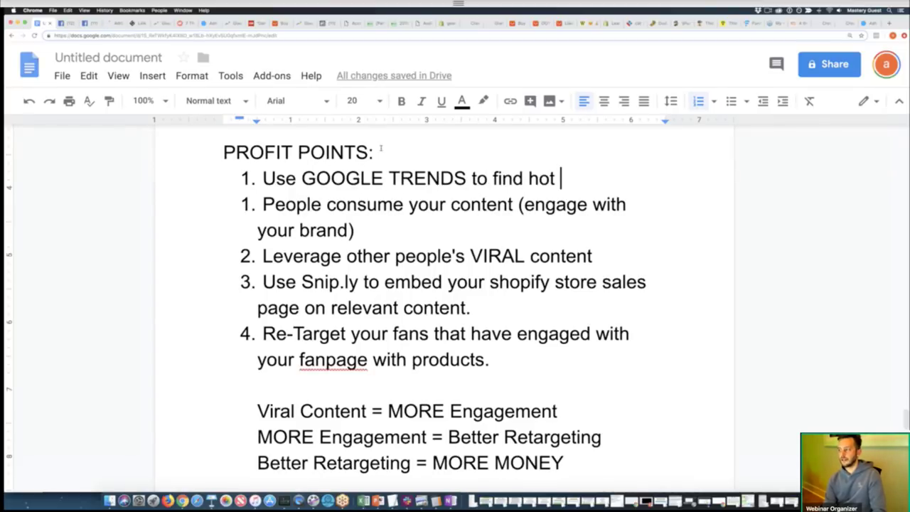
type("content!!!!")
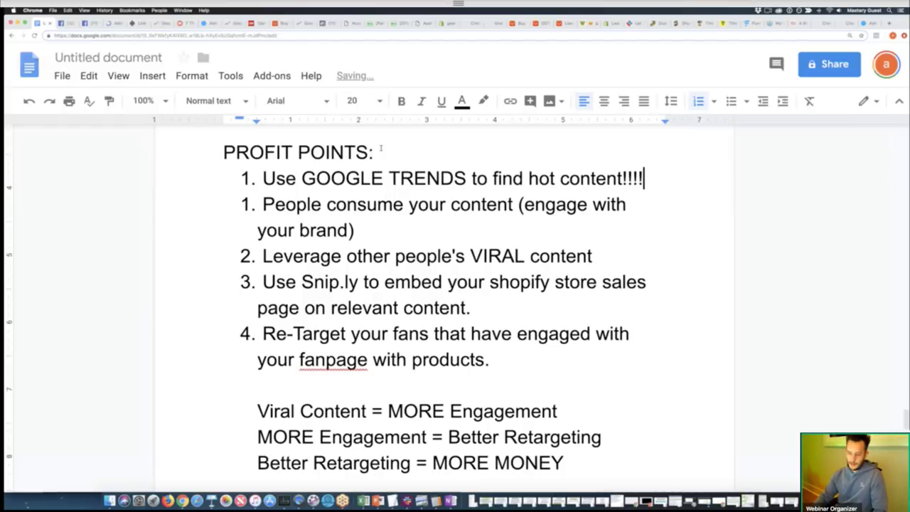
- Renumber the "People consume your content" item as 2
left_click(247, 204)
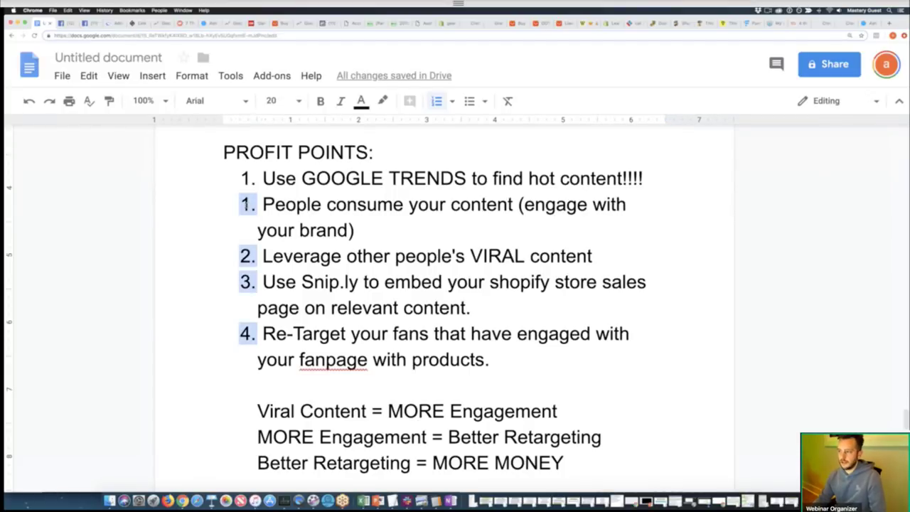
left_click(247, 204)
left_click(259, 205)
type("2")
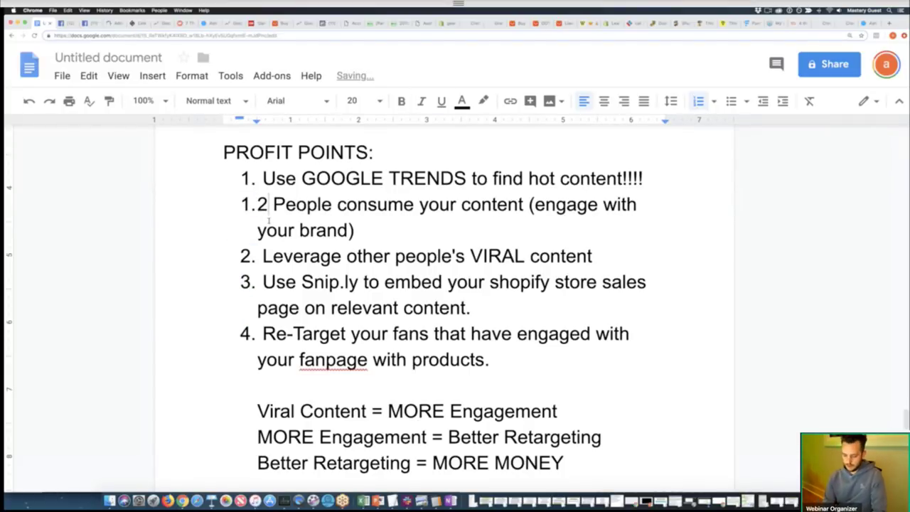
key("BackSpace")
key("BackSpace")
type("2.")
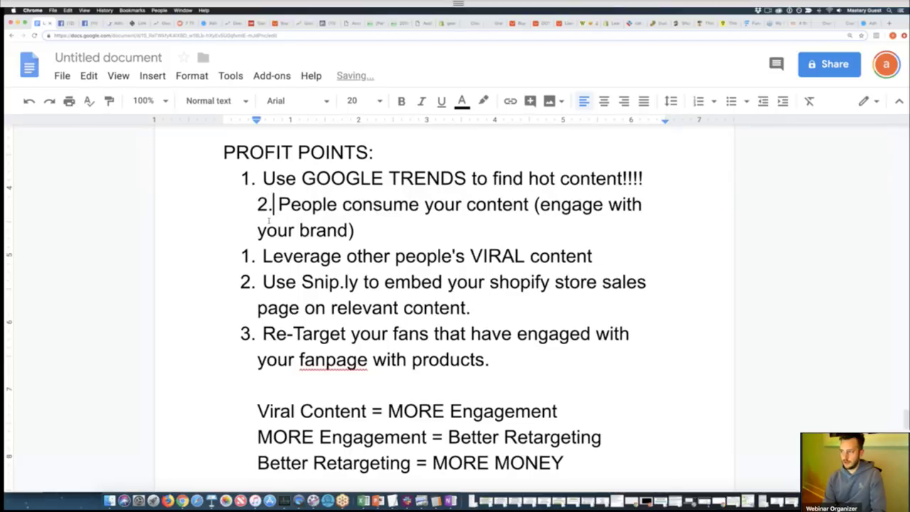
key("Return")
key("BackSpace")
key("BackSpace")
key("BackSpace")
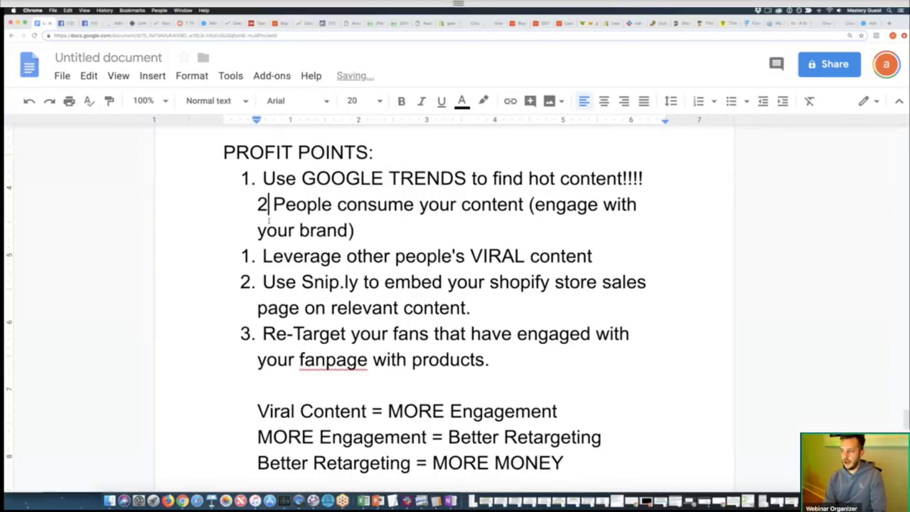
key("BackSpace")
type("2.")
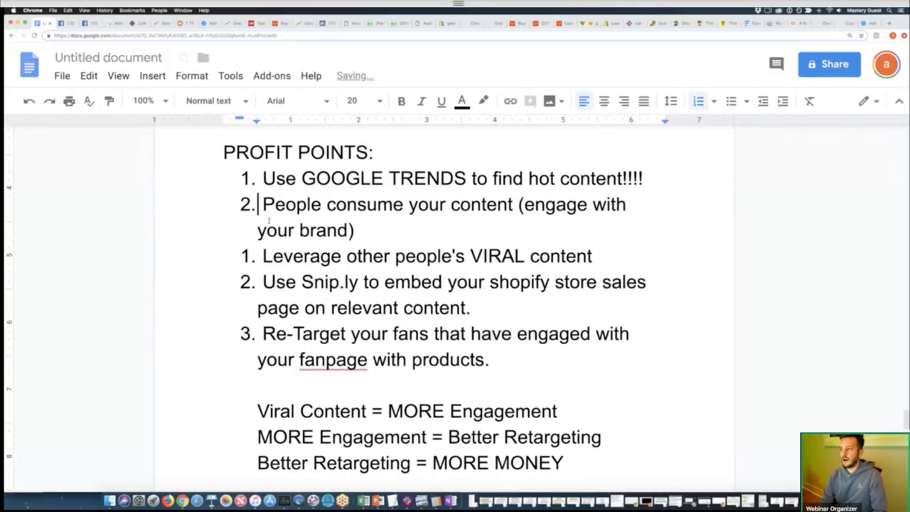
left_click(248, 285)
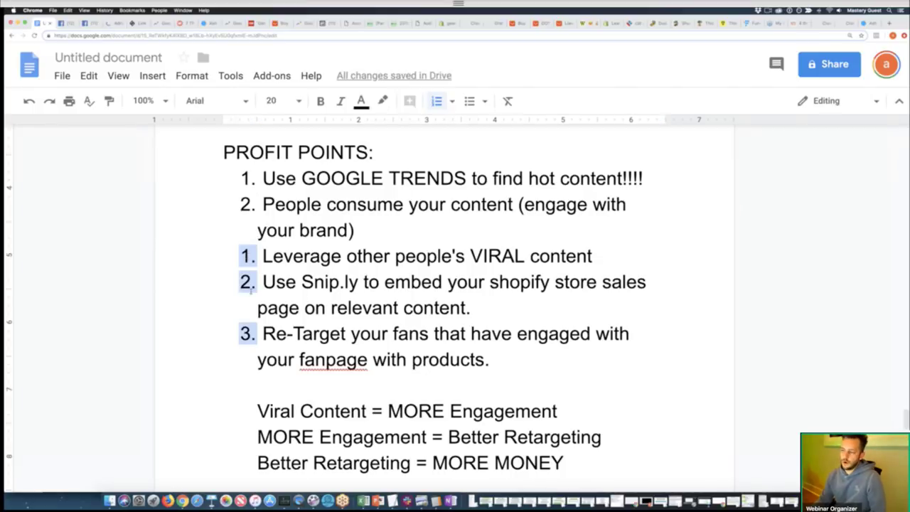
left_click(249, 284)
scroll(320, 211, "down", 1)
key("Escape")
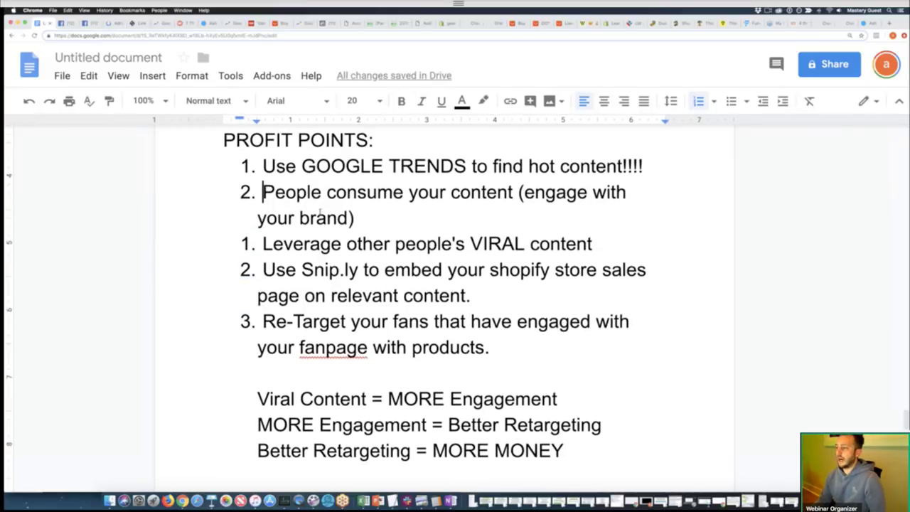
- Make the three summary lines on viral content, engagement and retargeting bold
scroll(320, 212, "down", 5)
left_click_drag(257, 205, 688, 263)
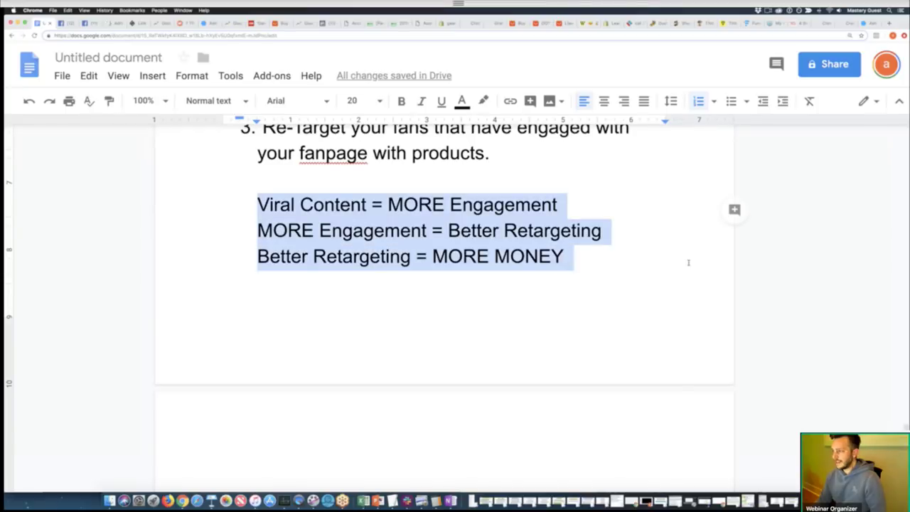
left_click(403, 102)
left_click(585, 230)
scroll(595, 239, "down", 2)
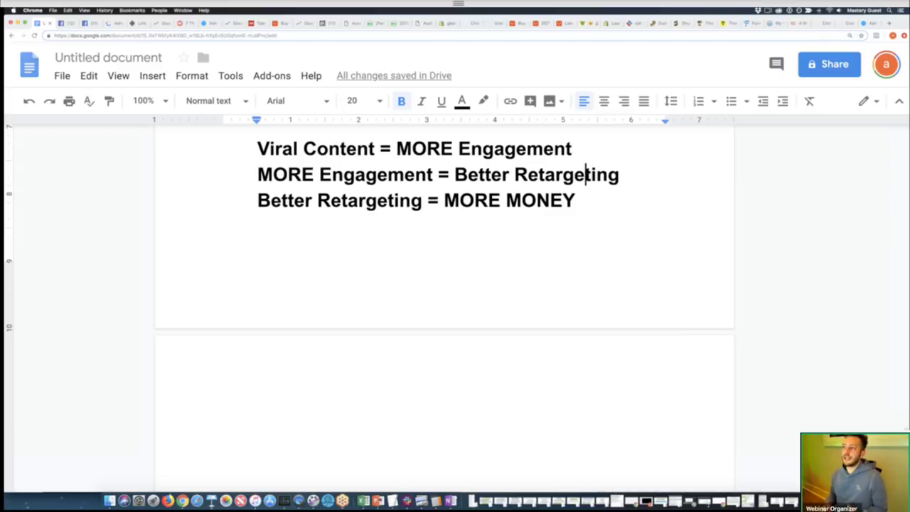
- Switch to the Trendy Saver Facebook page and review the draft Ash Wednesday post with its text and link preview
left_click(90, 25)
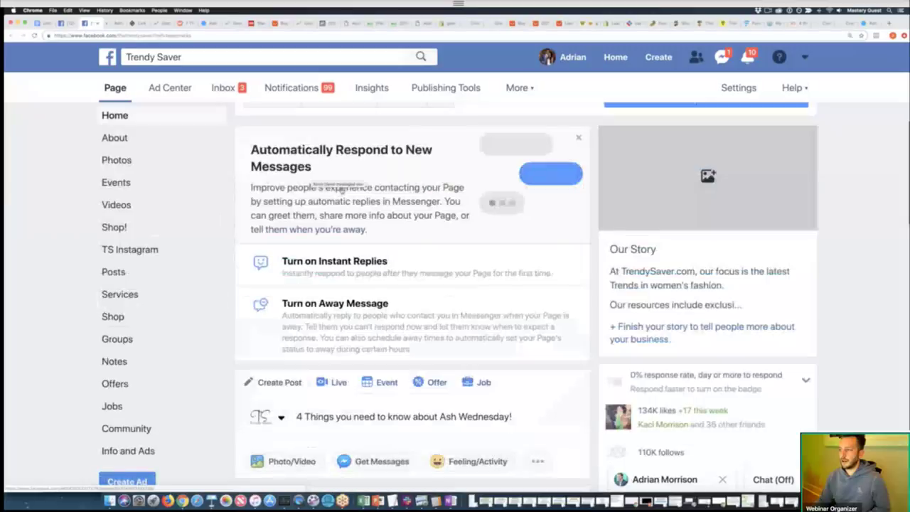
scroll(343, 190, "down", 10)
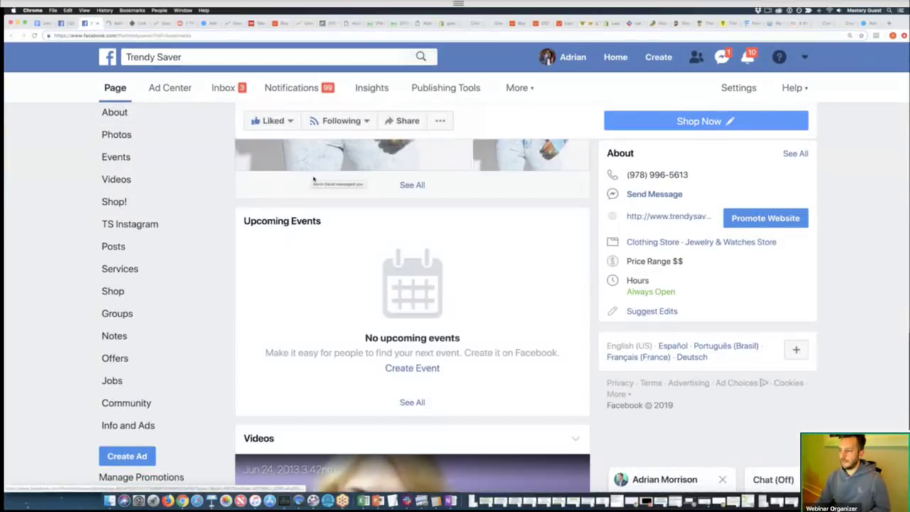
scroll(313, 179, "down", 5)
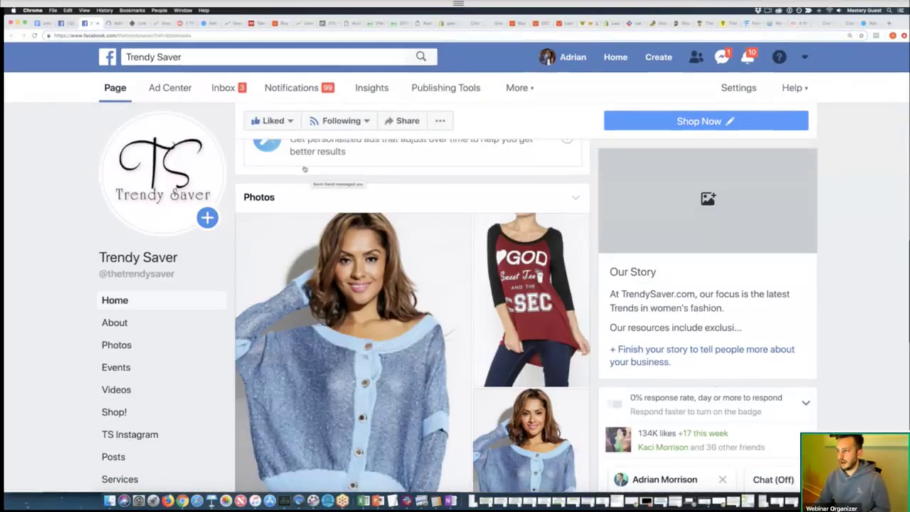
left_click_drag(387, 334, 513, 334)
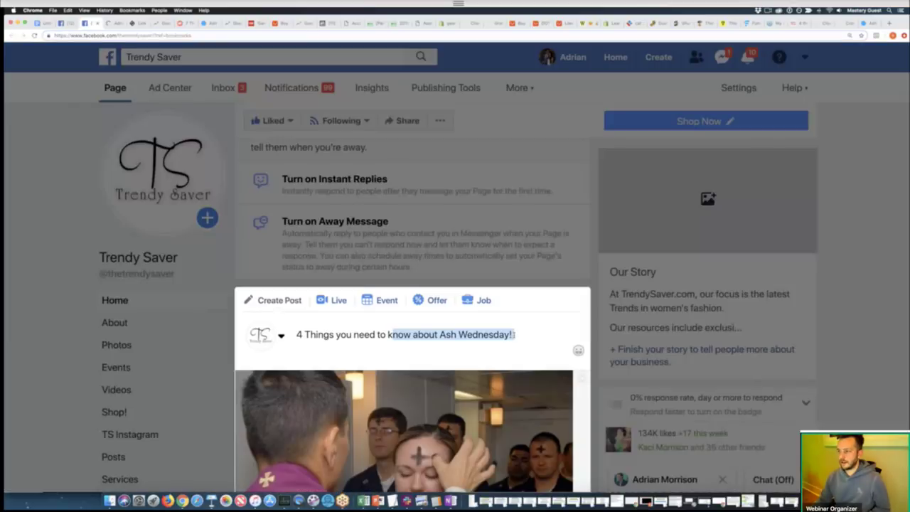
scroll(515, 333, "down", 3)
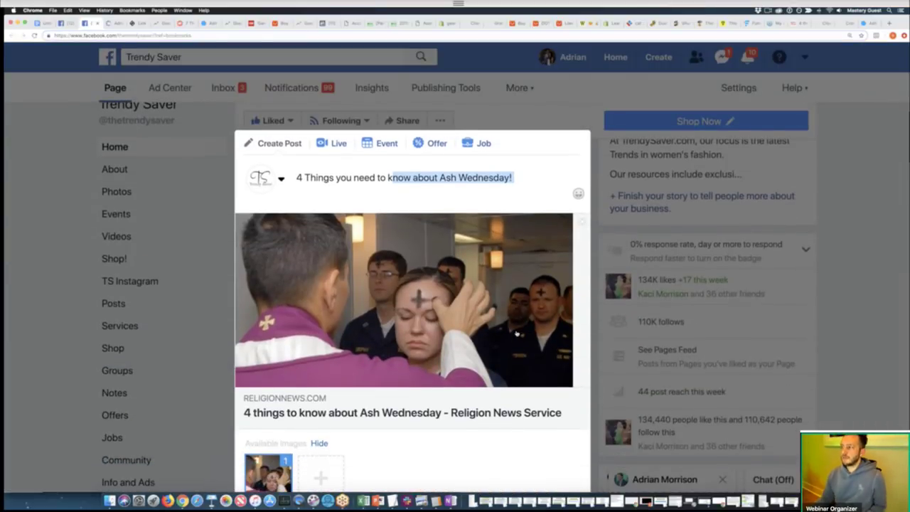
- Review the Ash Wednesday draft's full headline, link preview and image on the Trendy Saver page, and leave the post composer
scroll(517, 333, "down", 1)
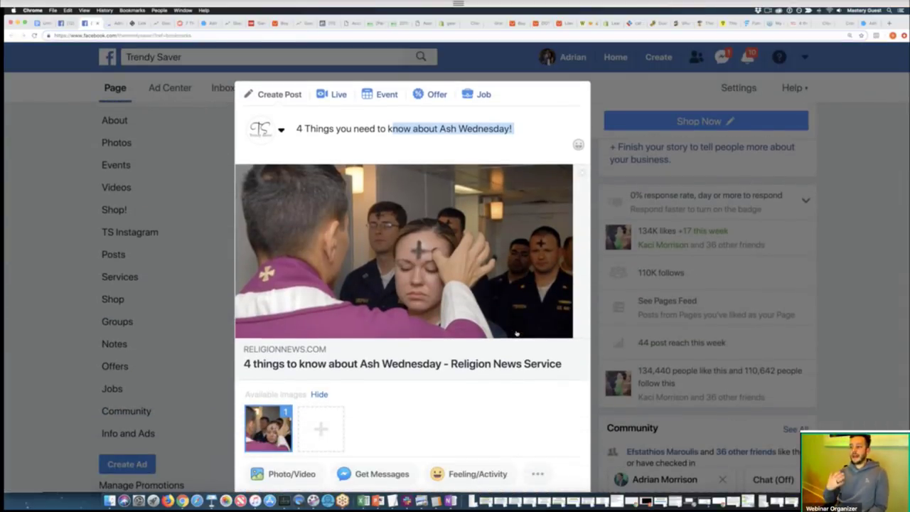
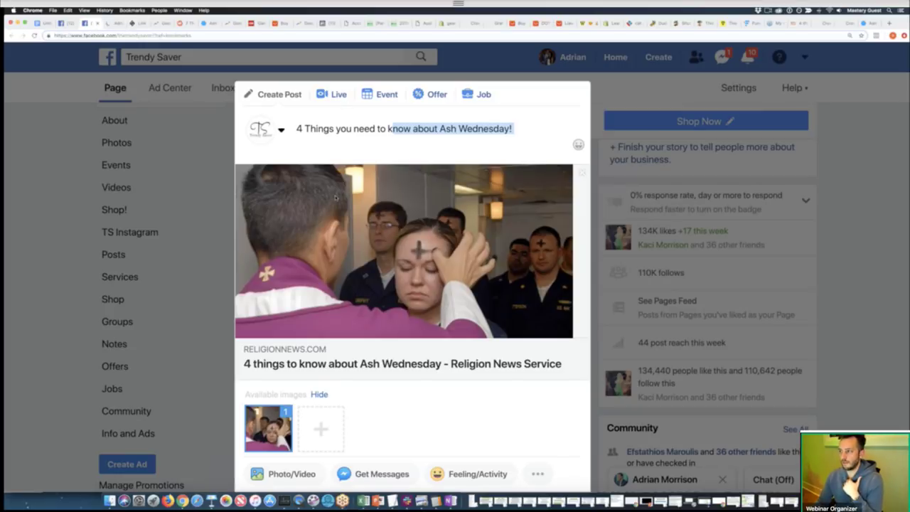
triple_click(424, 128)
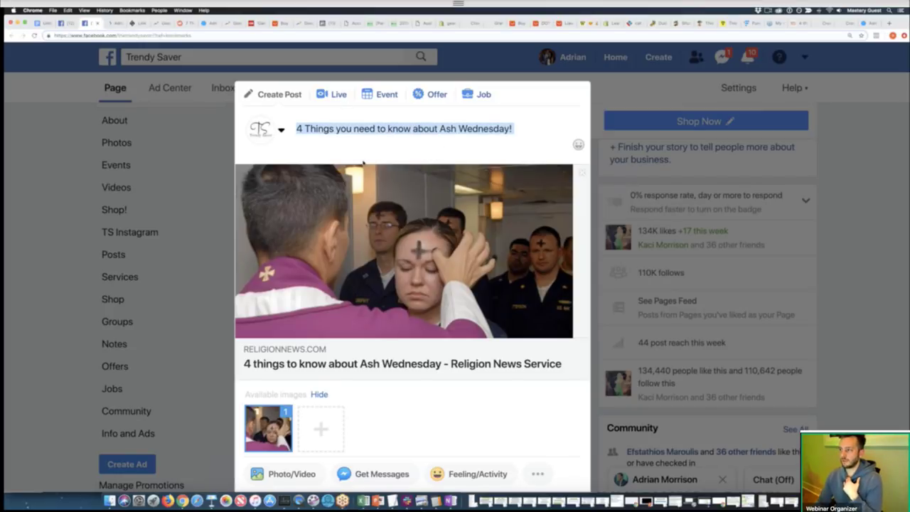
scroll(363, 162, "up", 3)
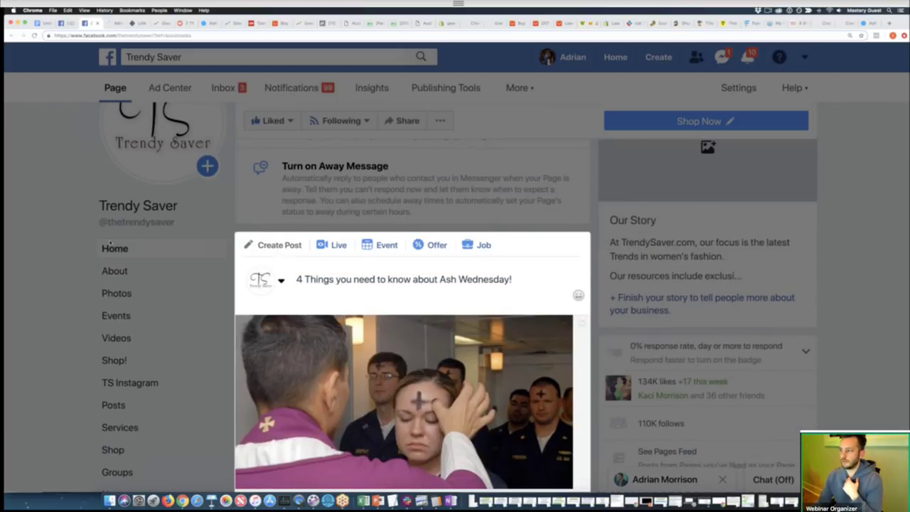
left_click(111, 245)
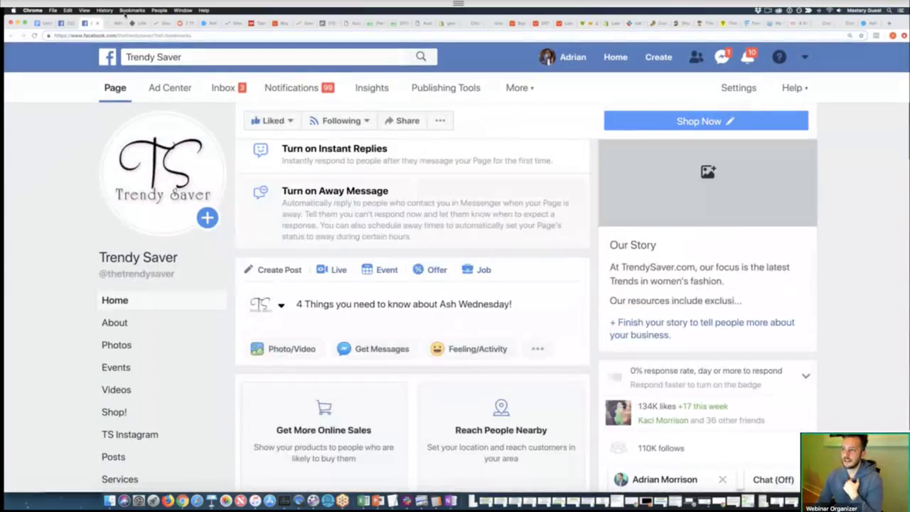
- Switch to Google Trends and examine the related queries and news stories for the Kylie Jenner daily search trend
left_click(118, 23)
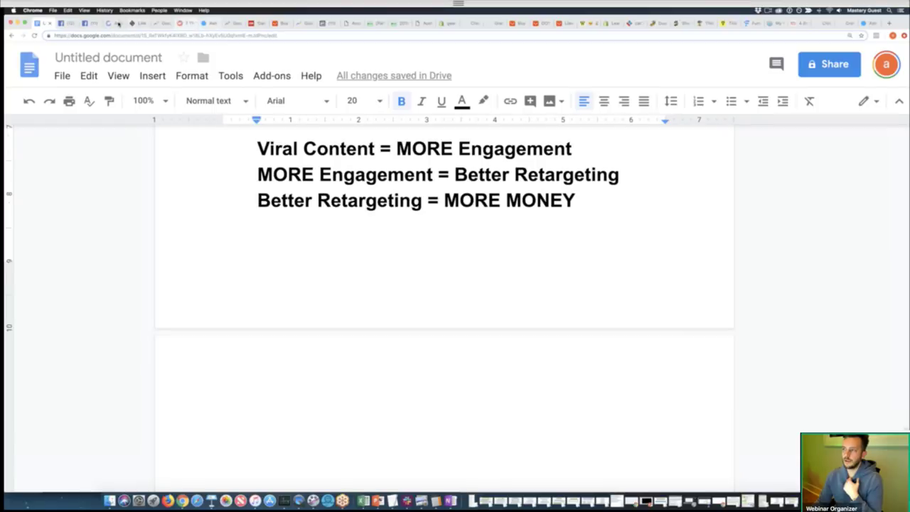
left_click(159, 24)
scroll(175, 206, "up", 10)
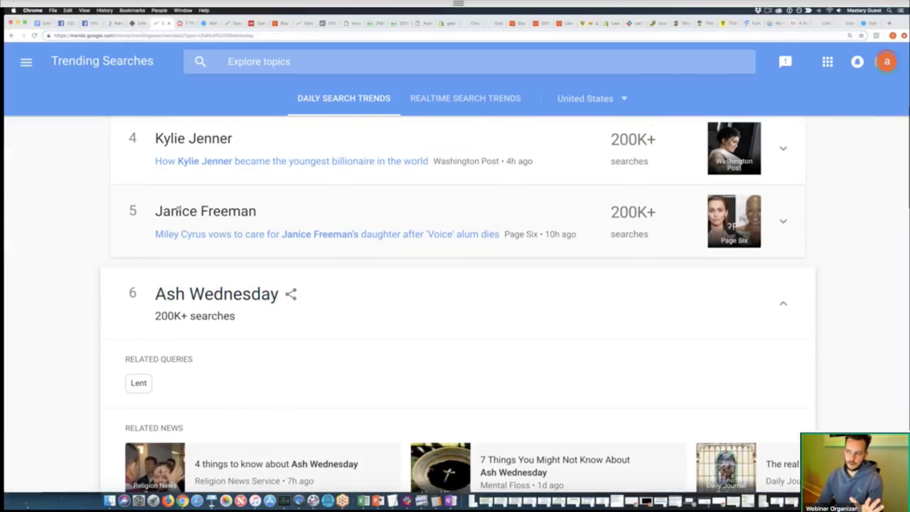
scroll(266, 332, "down", 3)
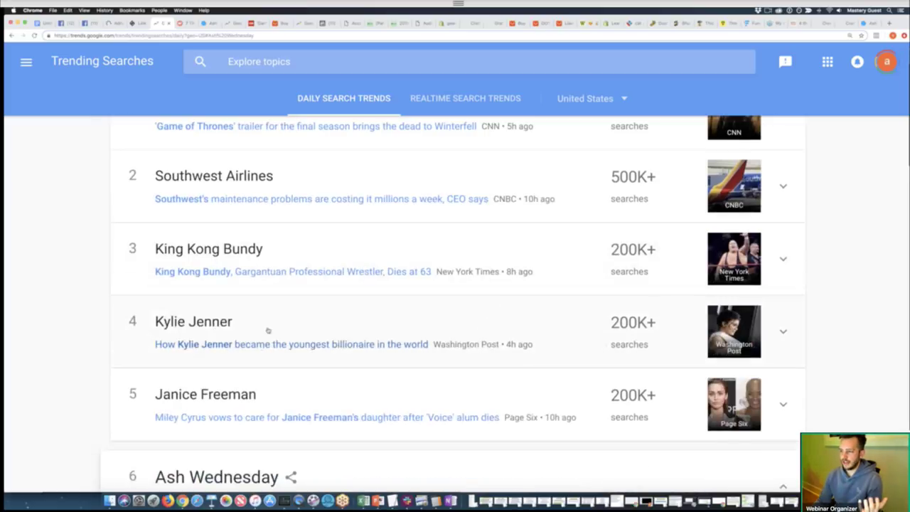
left_click(213, 308)
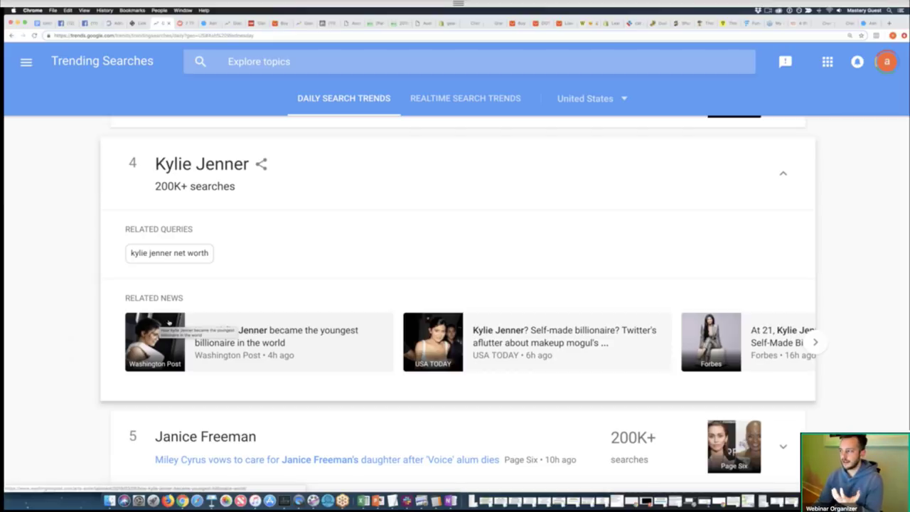
scroll(169, 323, "down", 1)
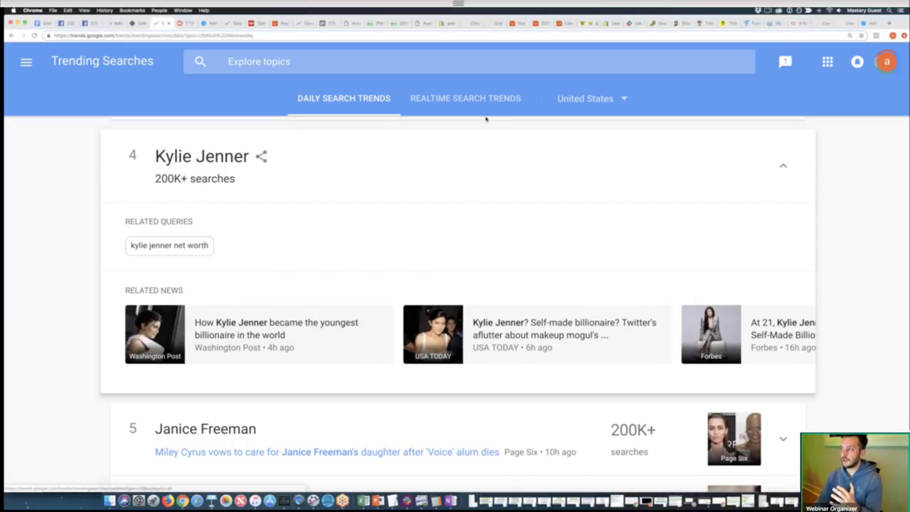
- Switch to AliExpress and search for "360 makeup organizer" in place of the cross necklace query
left_click(519, 24)
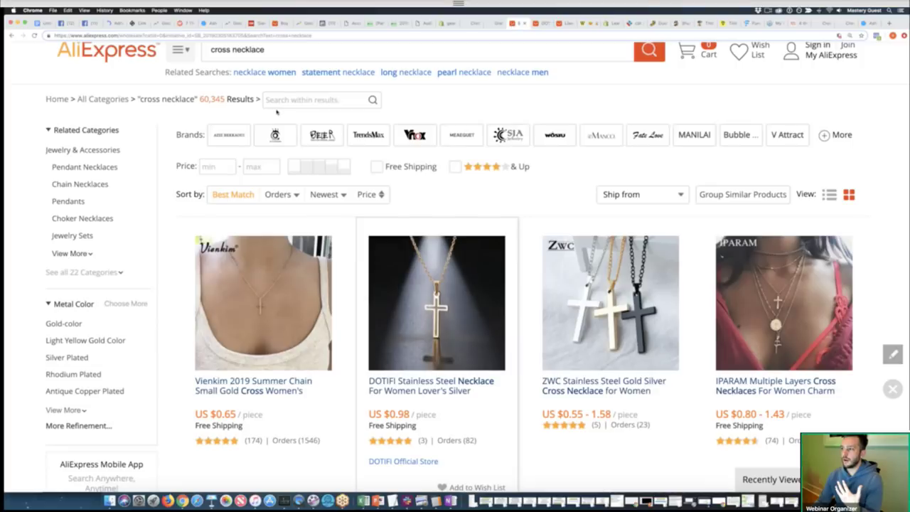
triple_click(316, 54)
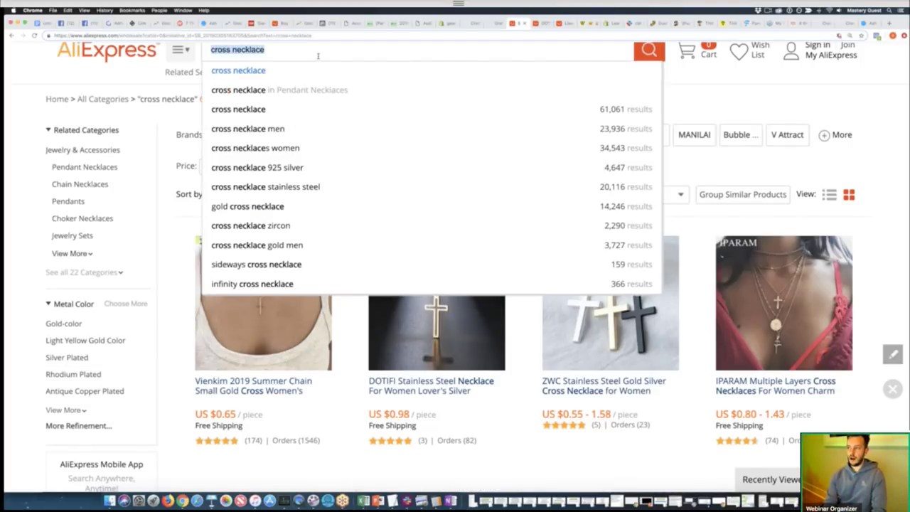
type("36")
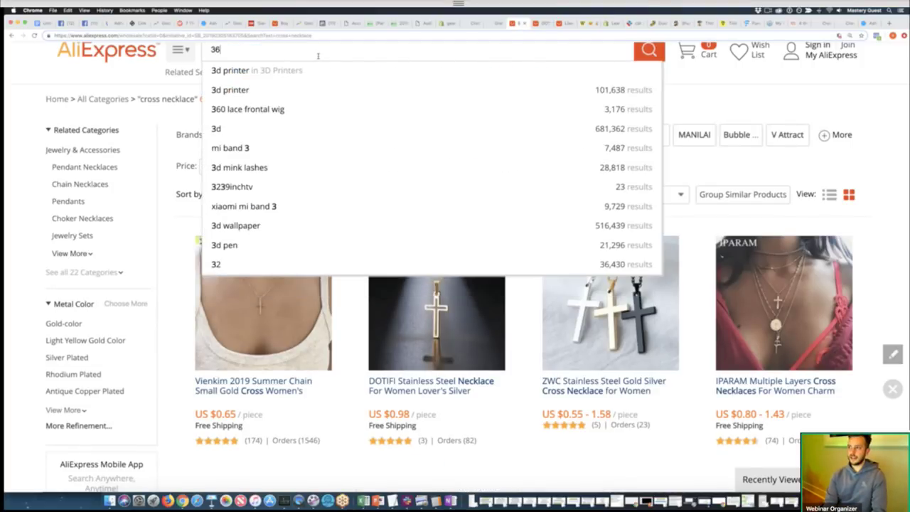
type("0 makeup organizer")
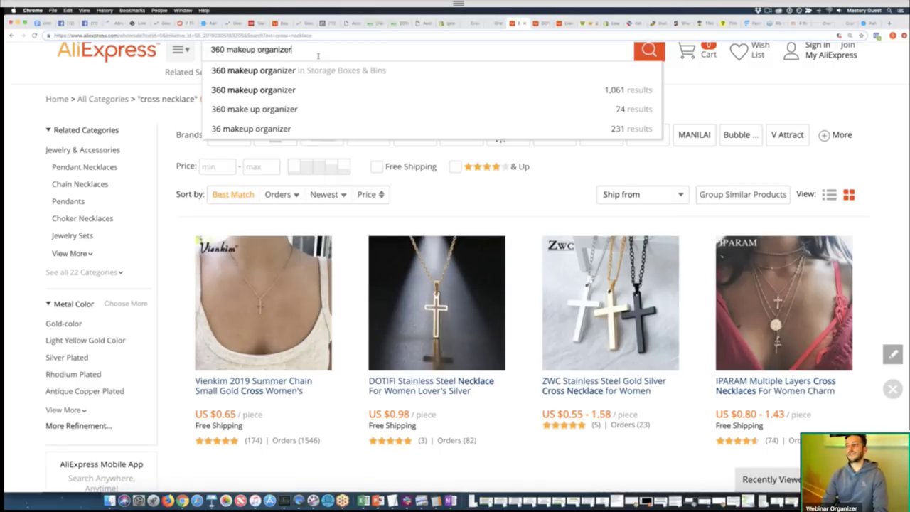
key("Return")
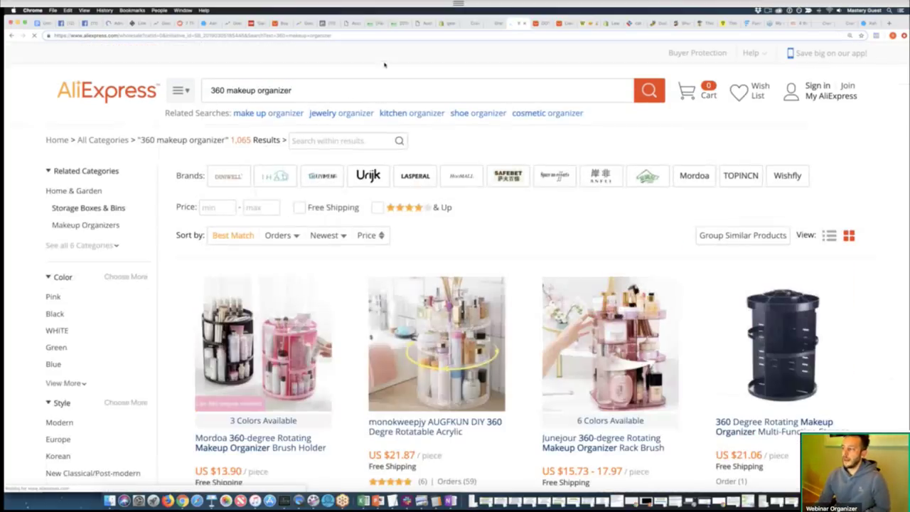
- Open the Mordoa 360-degree rotating makeup organizer listing from the results and examine its product details and photos
scroll(437, 168, "down", 1)
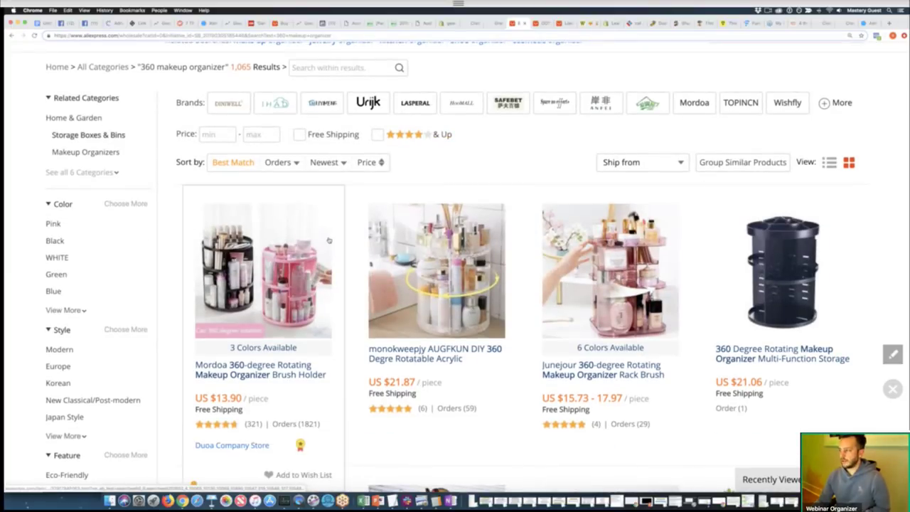
scroll(437, 284, "down", 1)
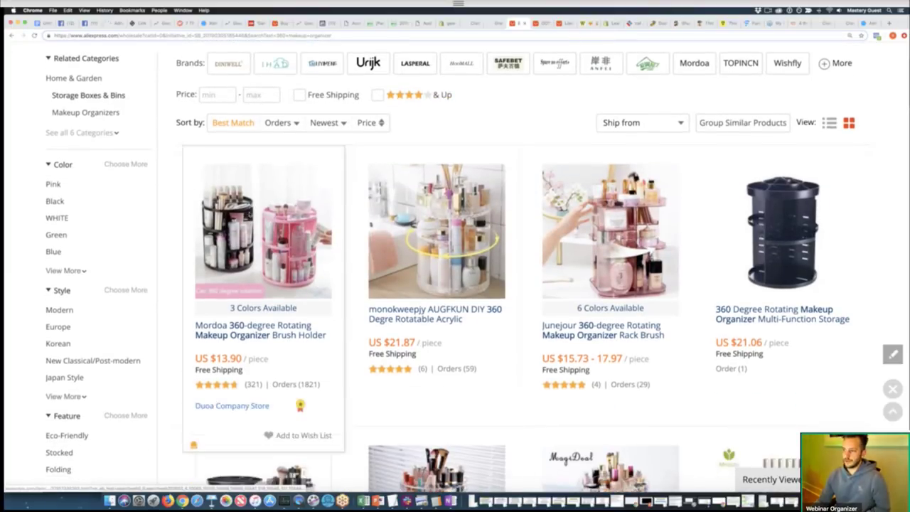
left_click(248, 216)
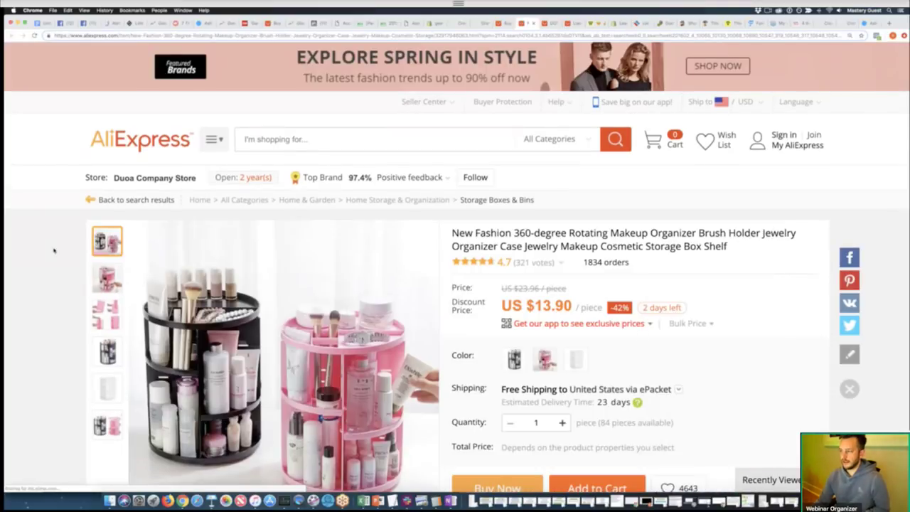
scroll(55, 250, "down", 15)
scroll(55, 250, "down", 5)
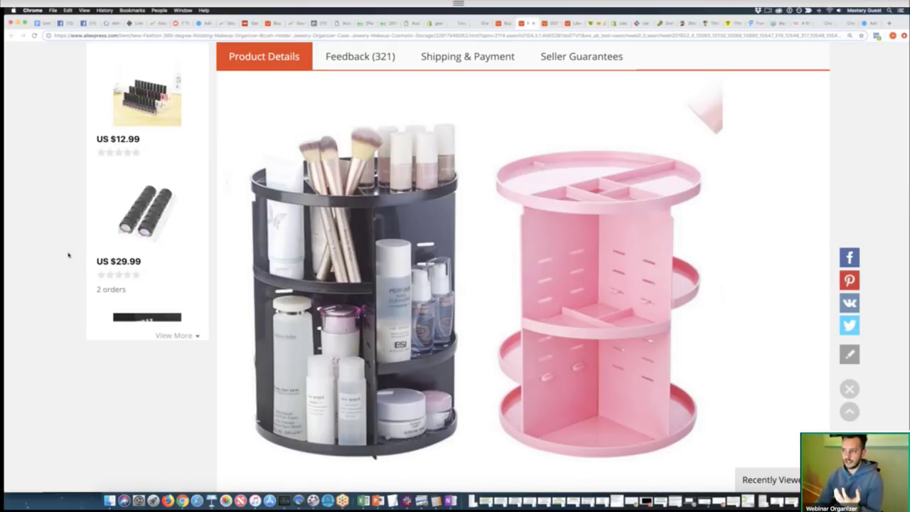
scroll(70, 254, "down", 5)
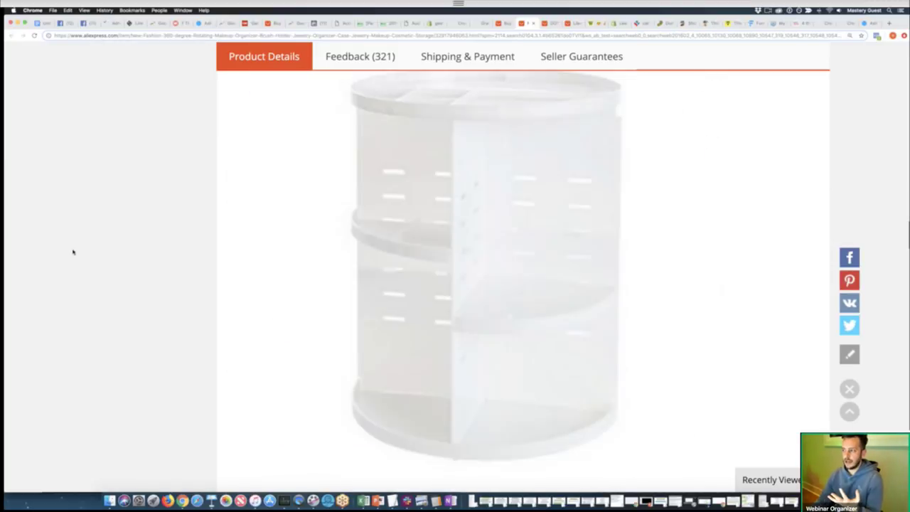
scroll(71, 251, "up", 15)
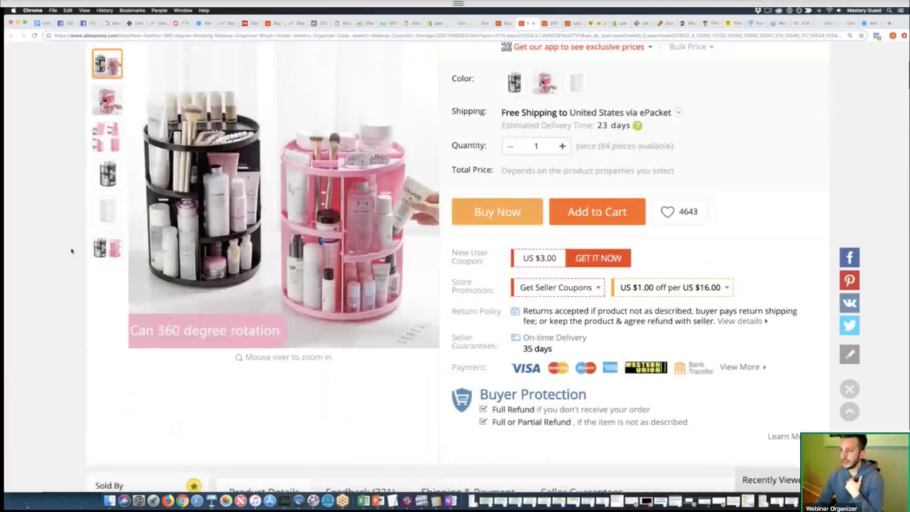
scroll(65, 255, "up", 2)
scroll(66, 258, "down", 1)
mouse_move(106, 260)
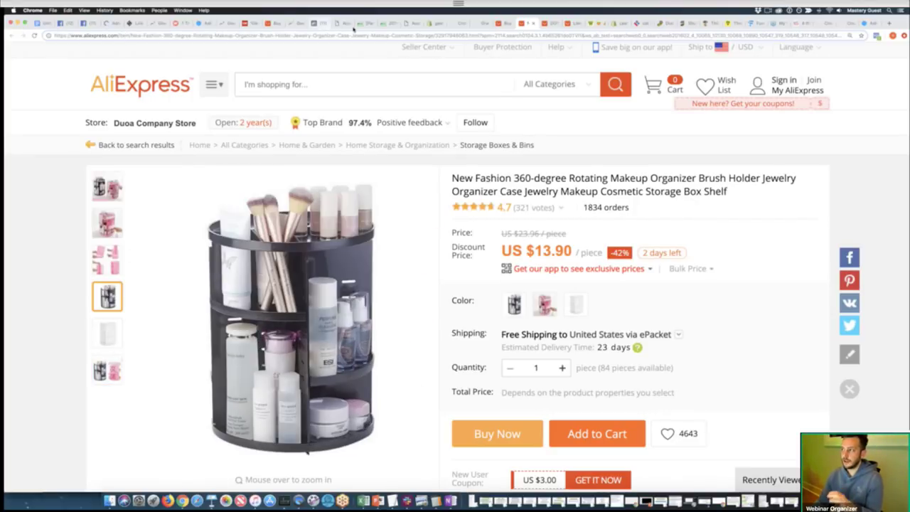
- Switch to the Gear Grabber storefront and open the 18k Interlinked Earrings product from the Fine Jewelry collection
left_click(430, 24)
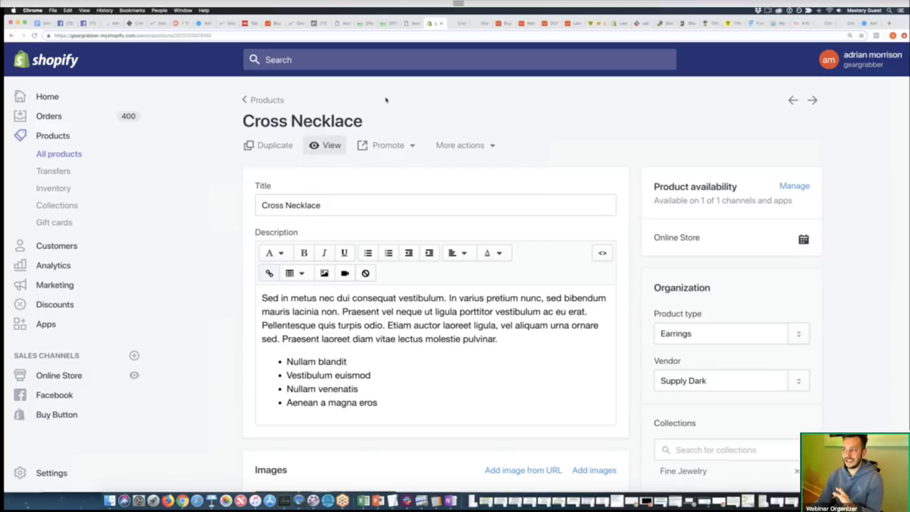
left_click(459, 23)
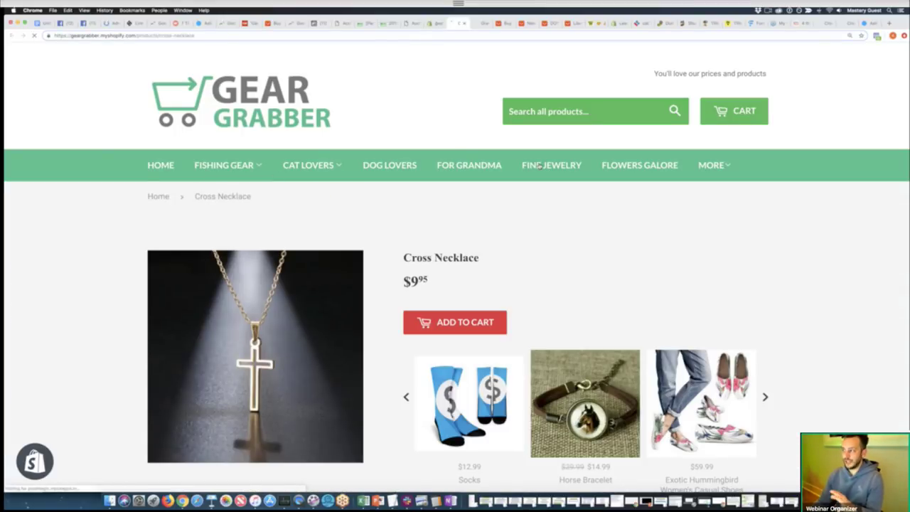
left_click(541, 165)
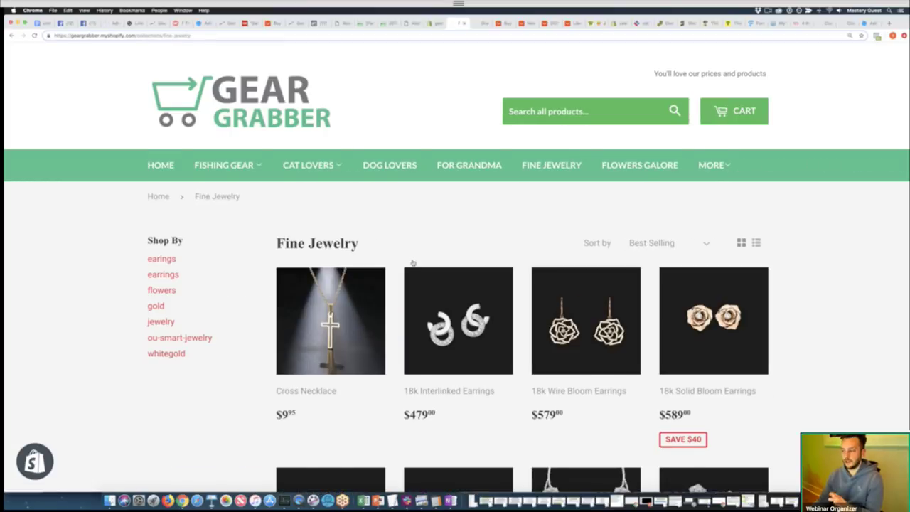
scroll(413, 264, "down", 3)
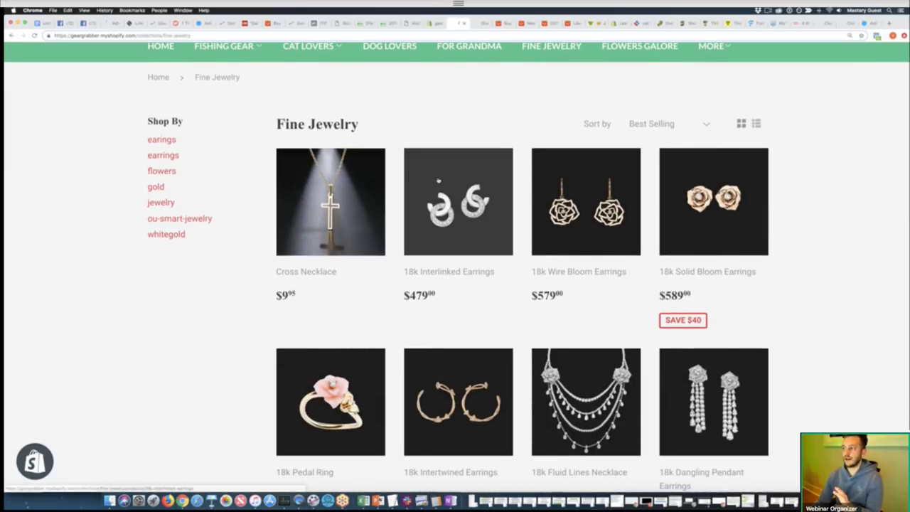
left_click(433, 216)
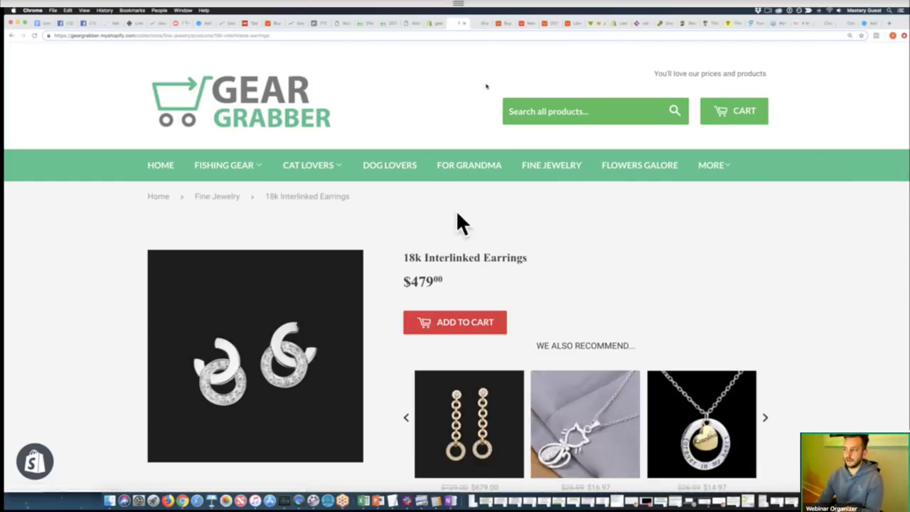
- Copy the web address of the 18k Interlinked Earrings product page
scroll(456, 210, "down", 2)
right_click(288, 35)
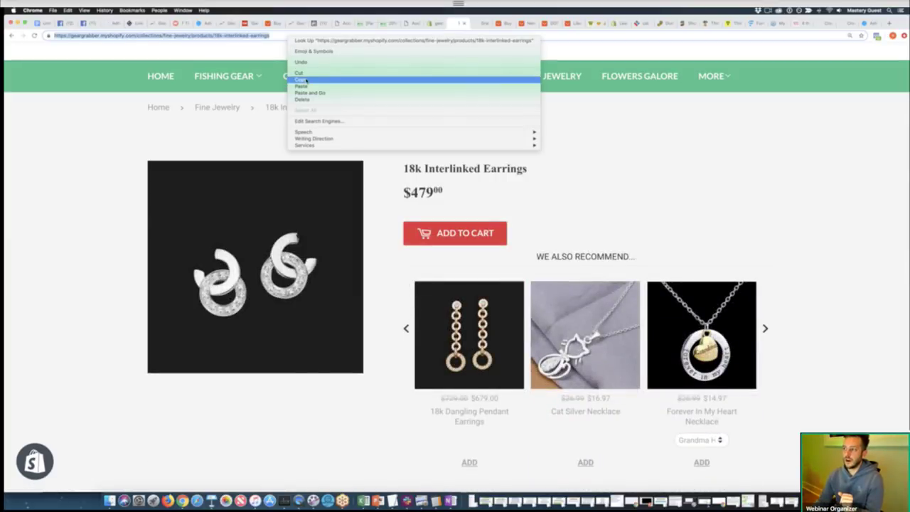
left_click(302, 79)
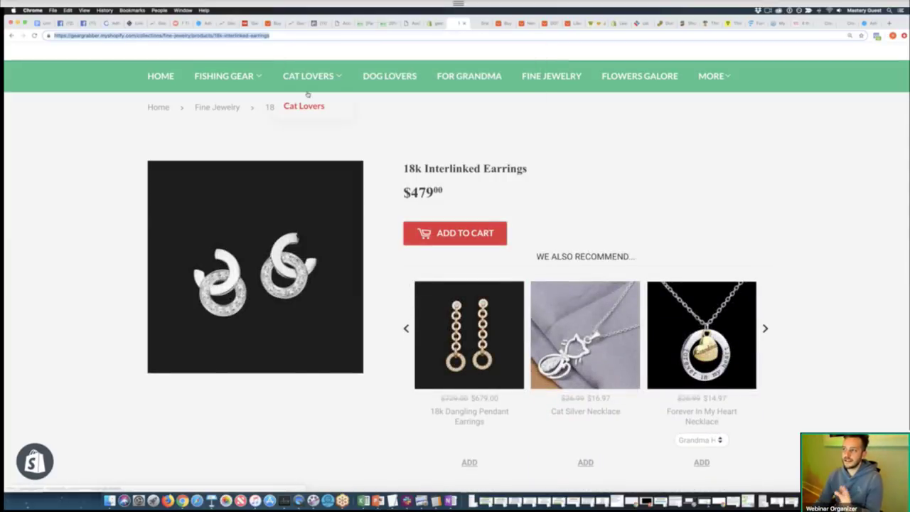
- Switch to Sniply and start a new call-to-action using the existing brand profile
left_click(129, 24)
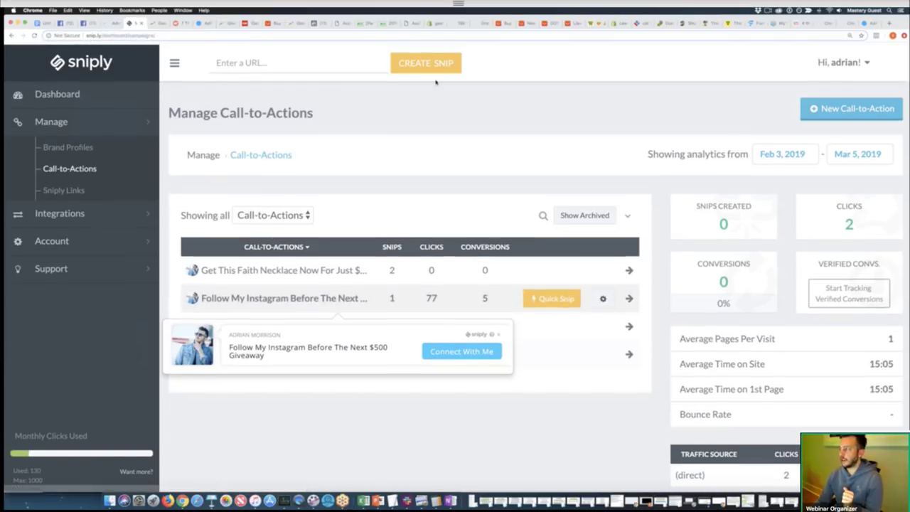
left_click(851, 105)
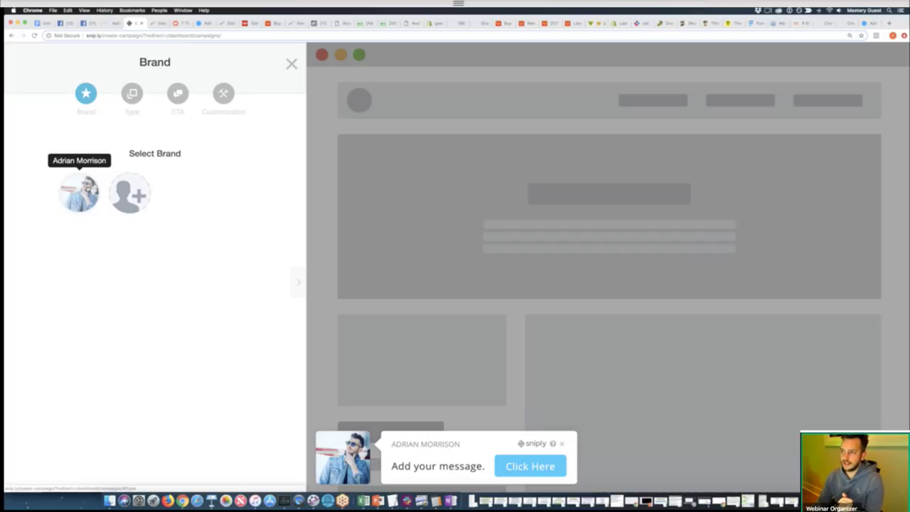
left_click(79, 192)
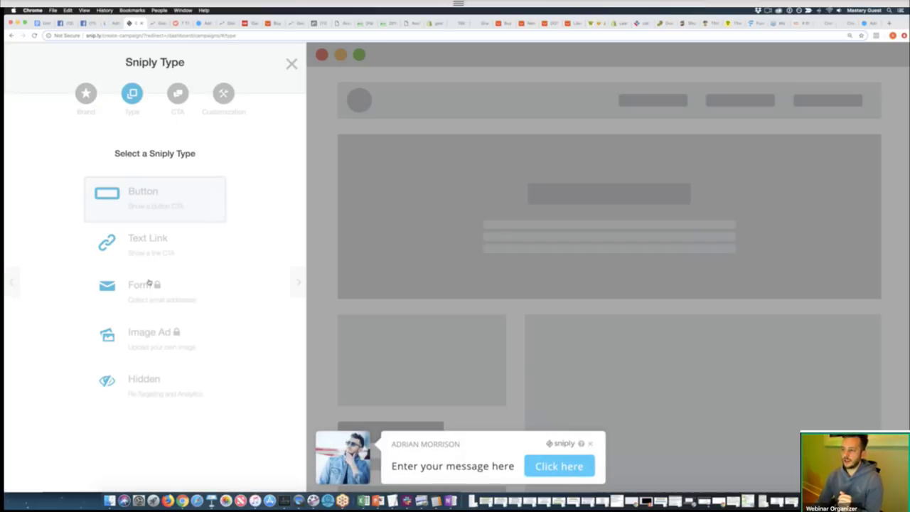
- Preview the Text Link and Image Ad types, and choose Button as the Sniply type
left_click(152, 200)
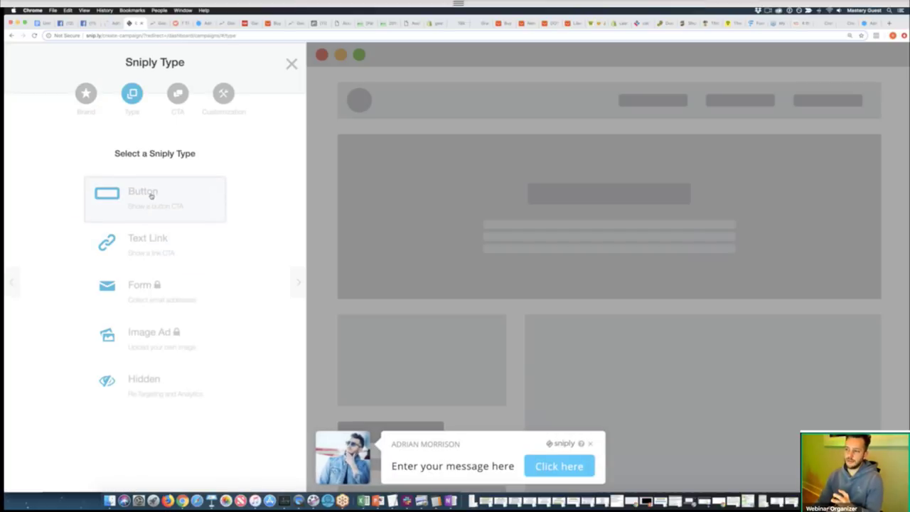
left_click(154, 246)
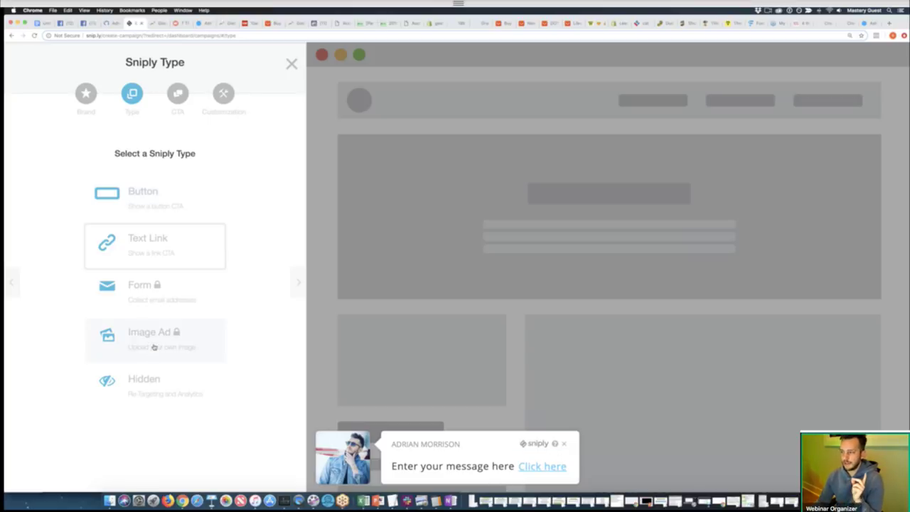
left_click(154, 346)
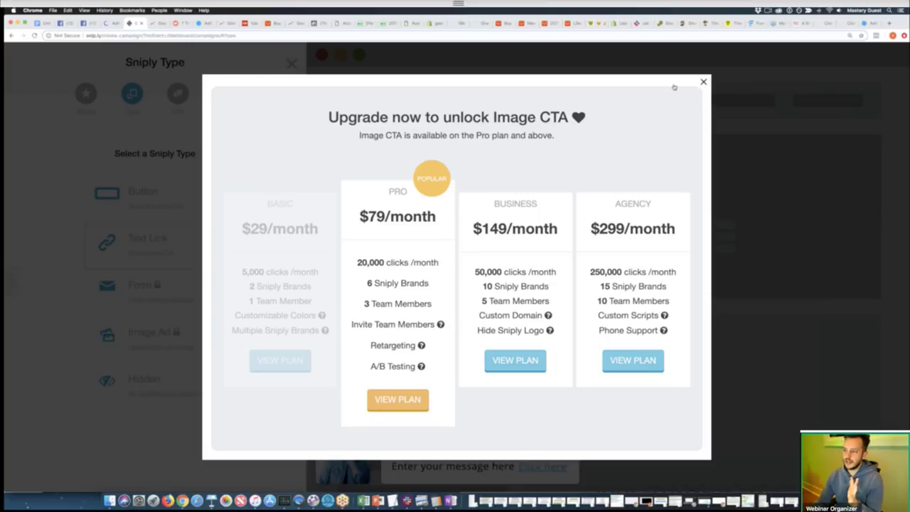
left_click(703, 83)
left_click(133, 206)
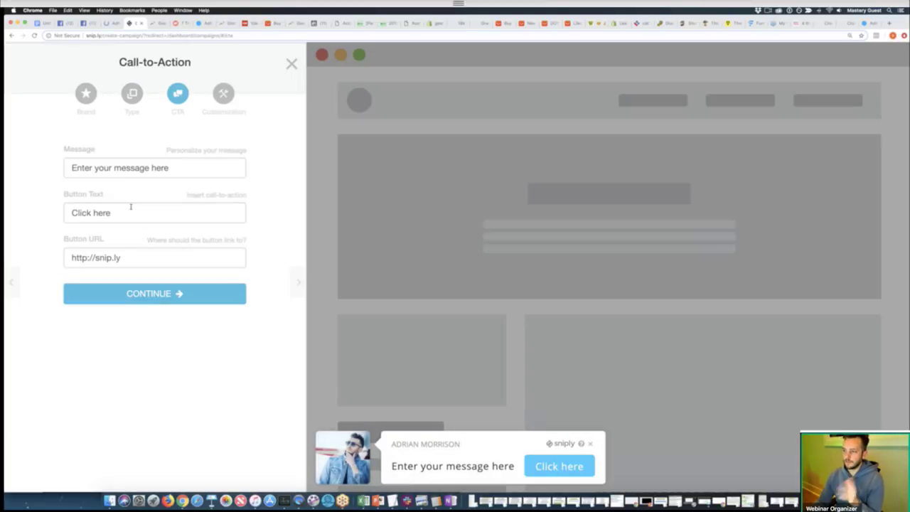
- Set the call-to-action message to "EPIC 360 Make Up Organizer That's Going Viral...."
left_click(112, 168)
key("alt+shift+Right")
key("alt+shift+Right")
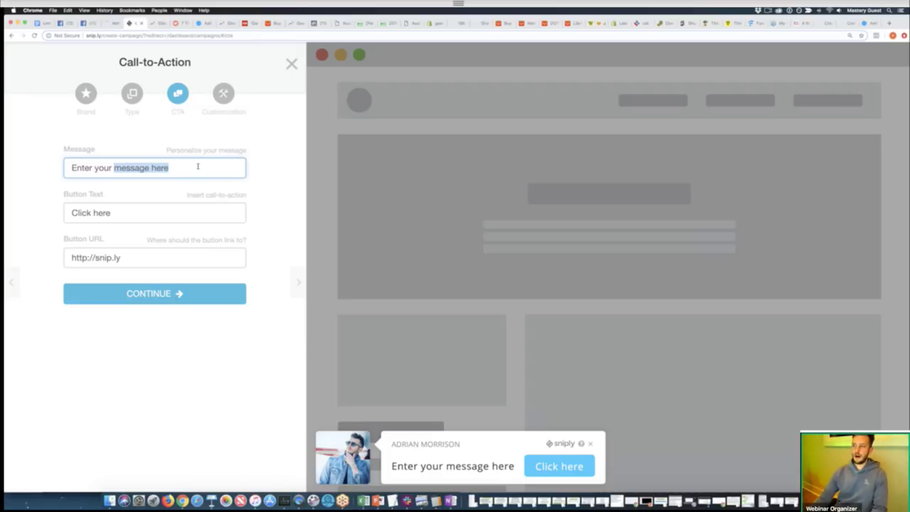
left_click_drag(192, 166, 57, 161)
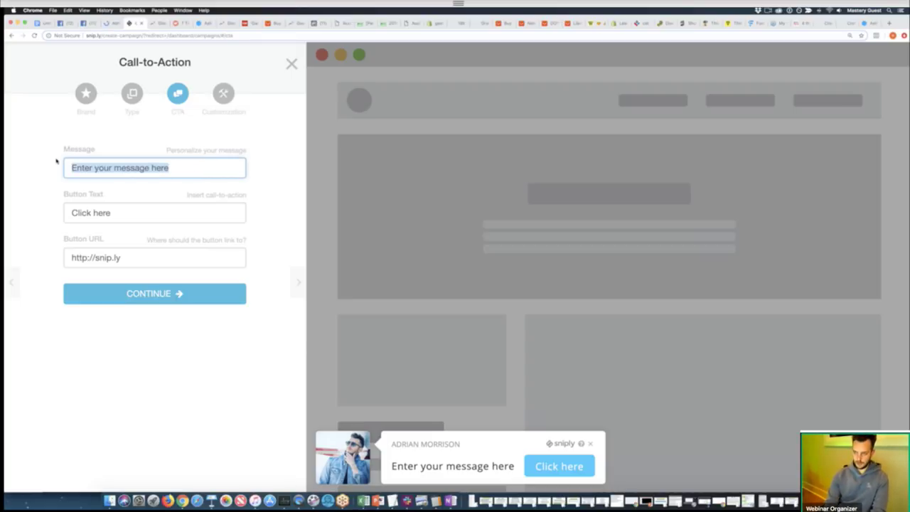
type("EPIC 360")
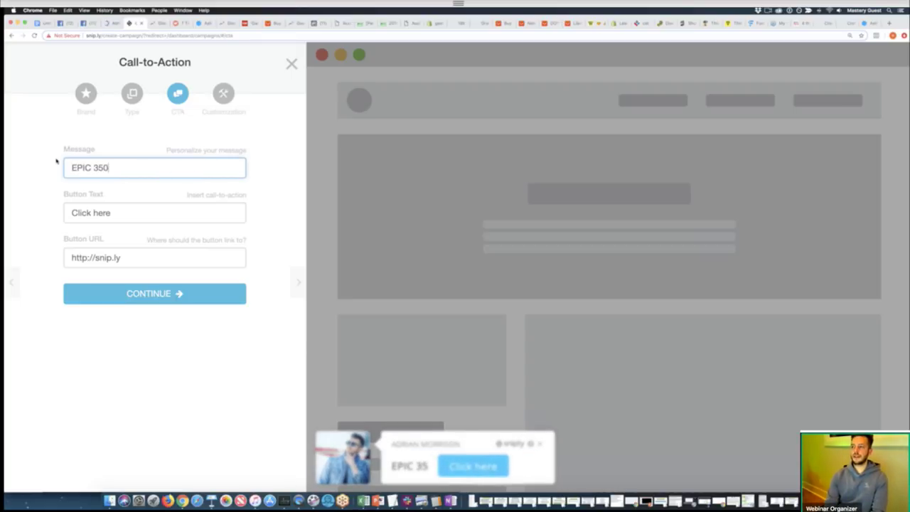
type(" Minutes")
key("BackSpace")
key("BackSpace")
key("BackSpace")
key("BackSpace")
key("BackSpace")
key("BackSpace")
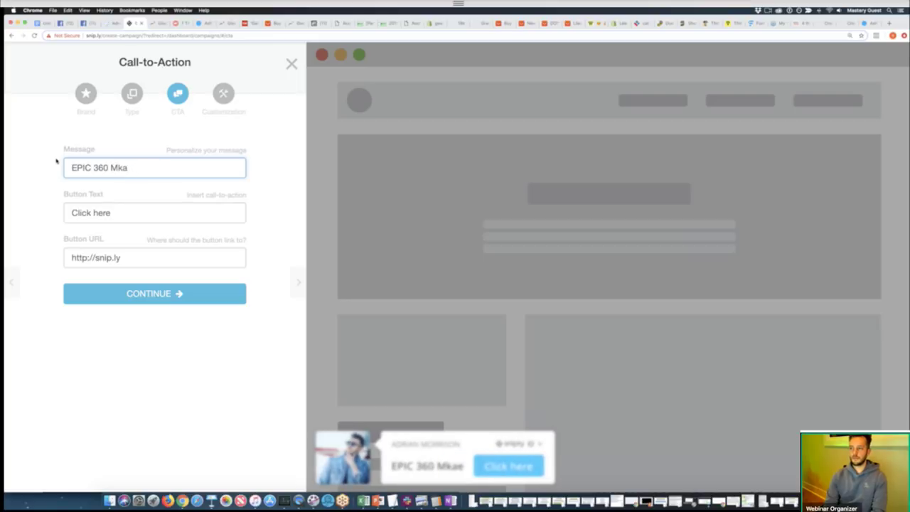
type("ake O")
key("BackSpace")
type("Up")
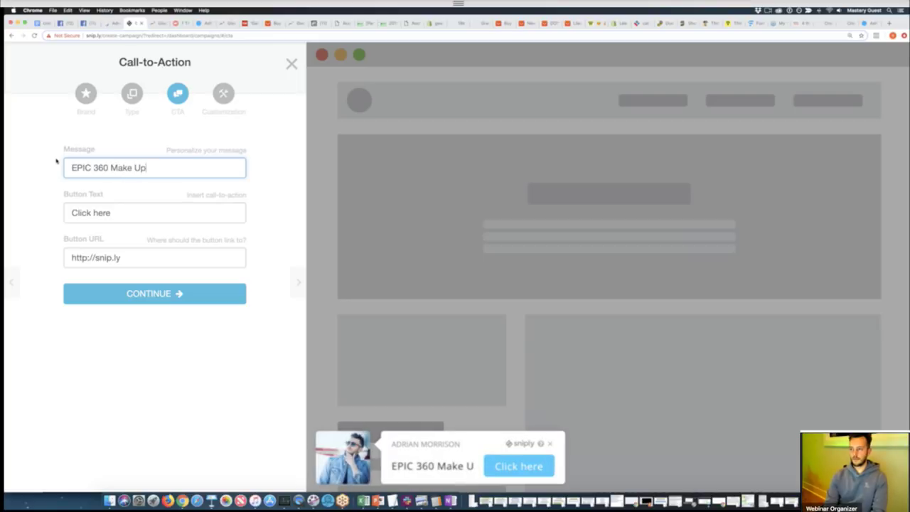
type(" Organizer")
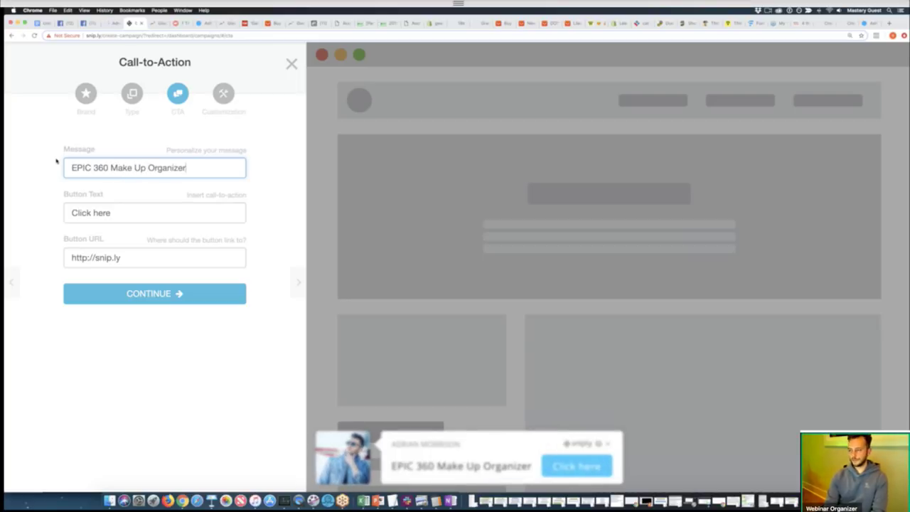
type(" That's Going ")
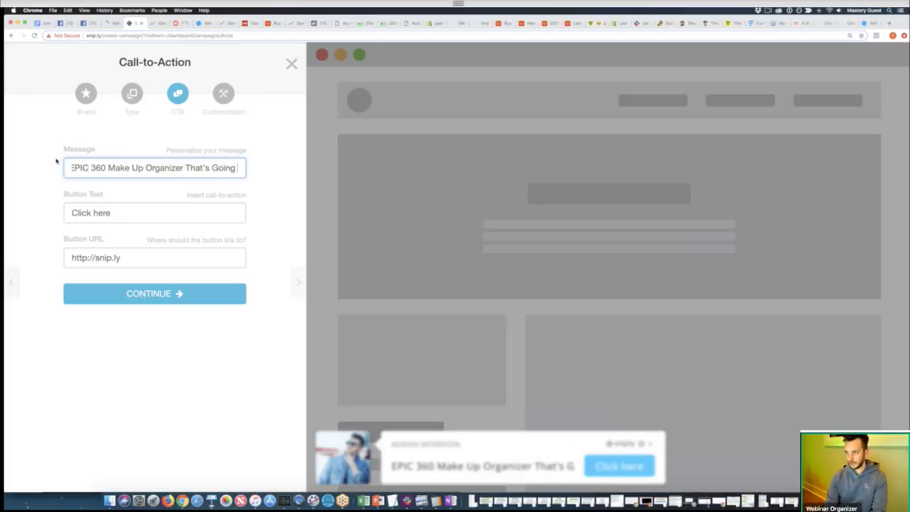
type("Viral....")
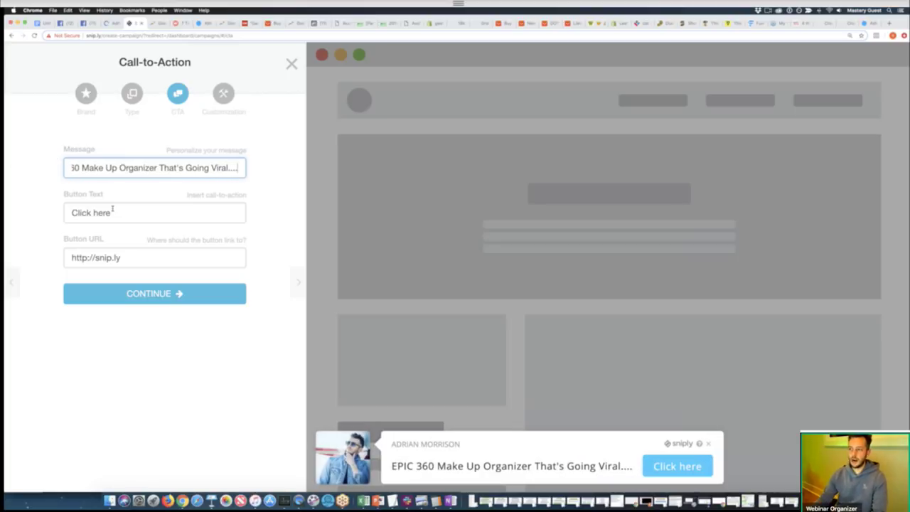
- Set the button text to "VIEW NOW" and the button URL to the copied Gear Grabber product address
key("Tab")
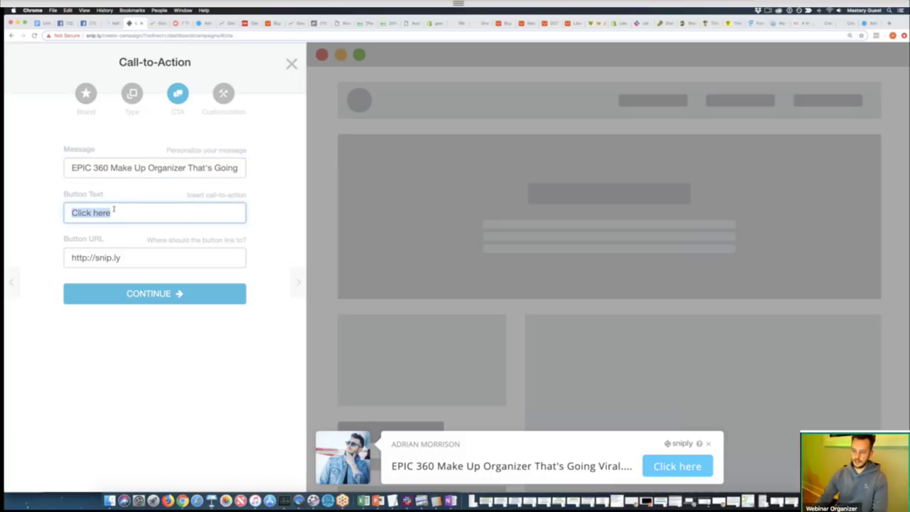
type("VIEW NOW")
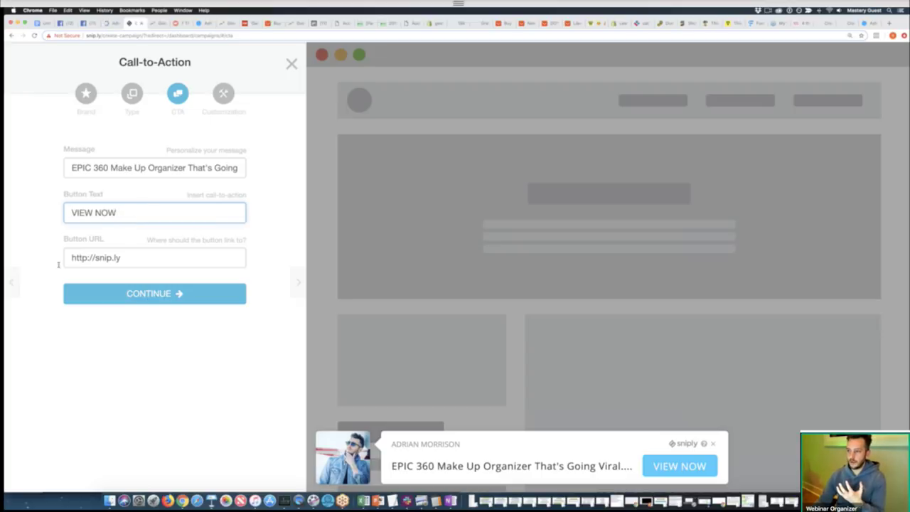
key("Tab")
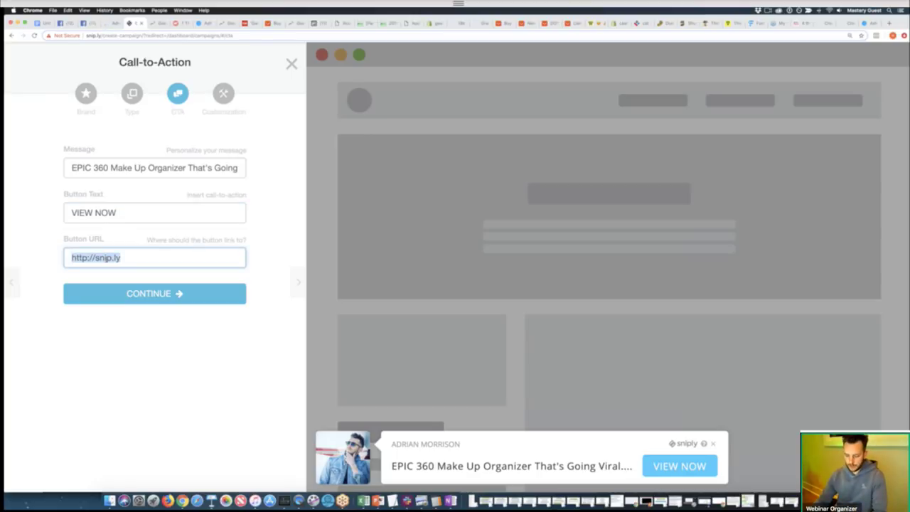
key("super+v")
key("super+a")
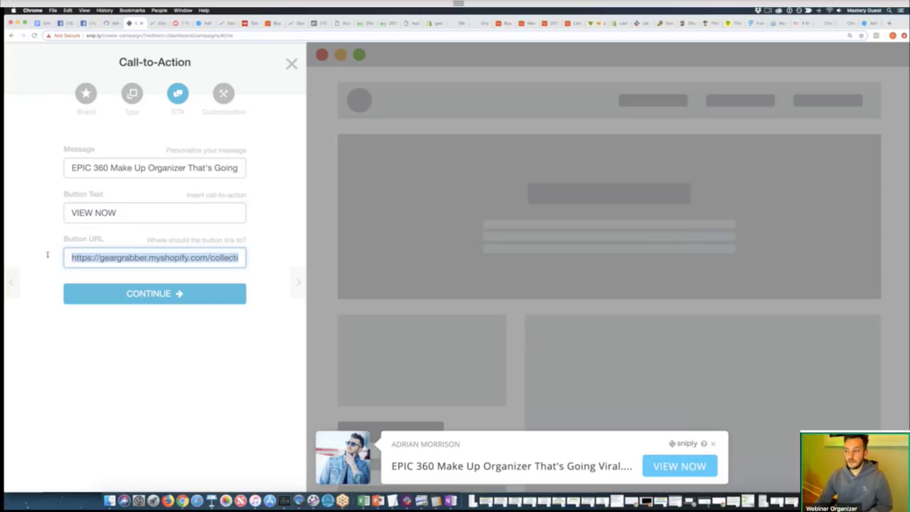
left_click(119, 283)
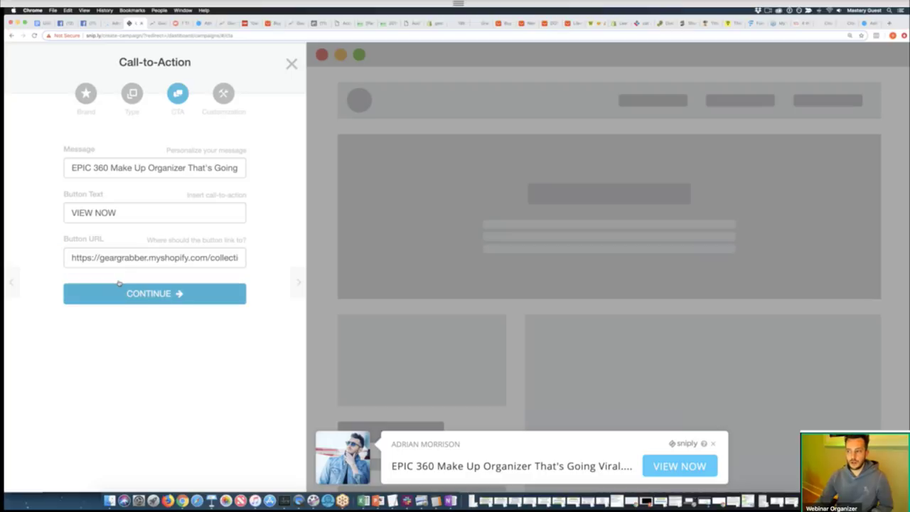
- Finish the call-to-action without changing its customization and start creating a link for it
left_click(119, 286)
left_click(151, 403)
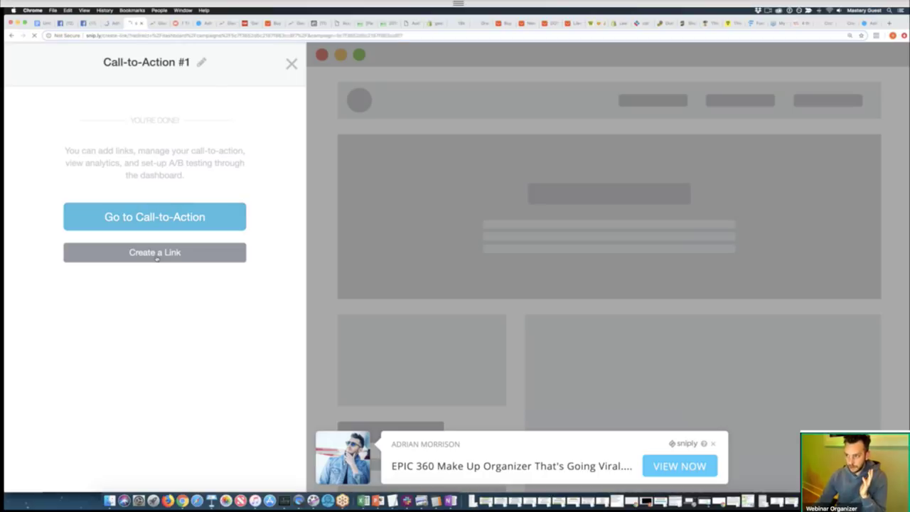
left_click(155, 252)
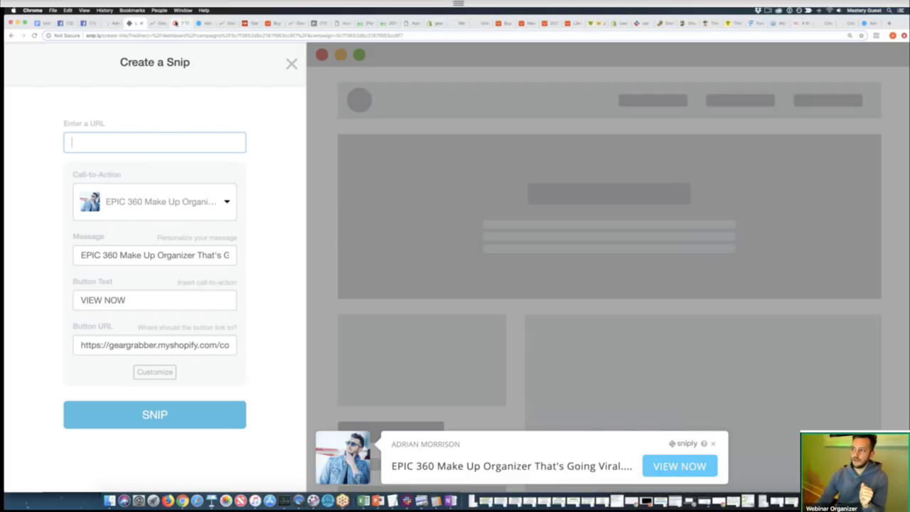
- Find the open Washington Post article on how Kylie Jenner became the youngest billionaire and copy its web address
left_click(178, 24)
left_click(203, 24)
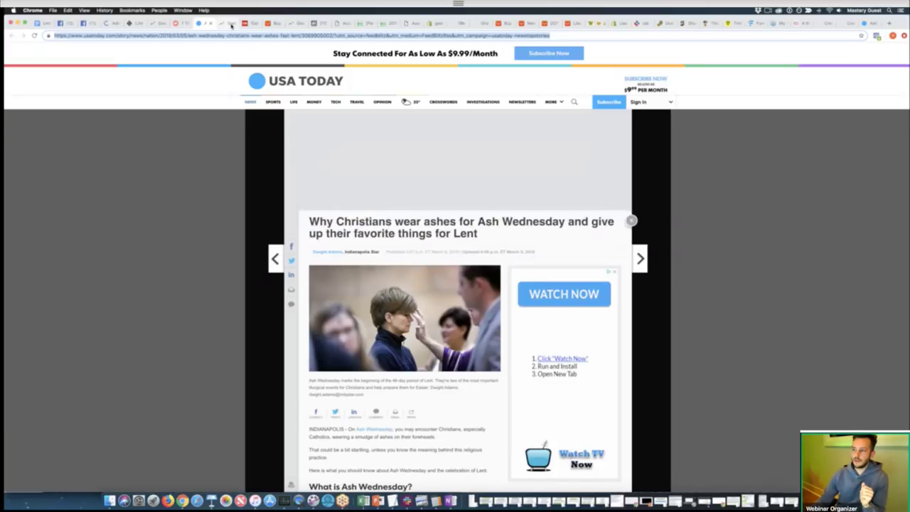
left_click(229, 23)
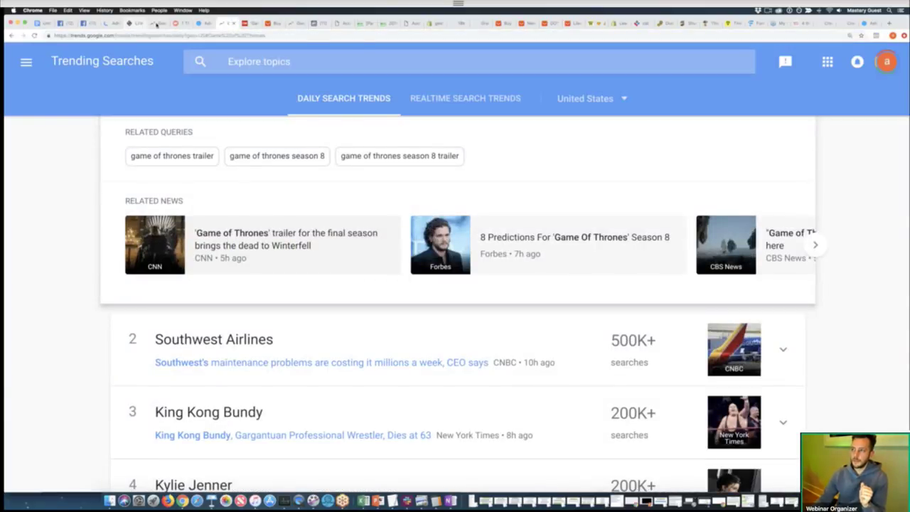
left_click(146, 23)
left_click(157, 24)
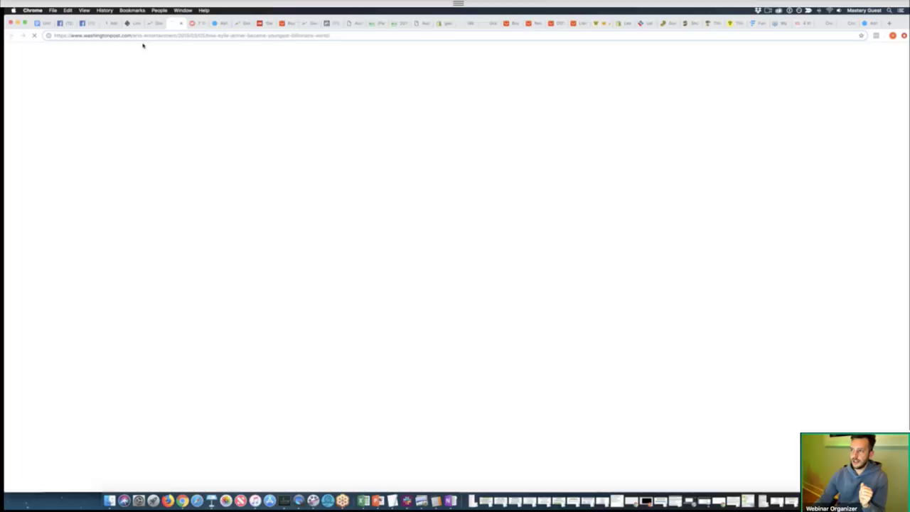
left_click(228, 35)
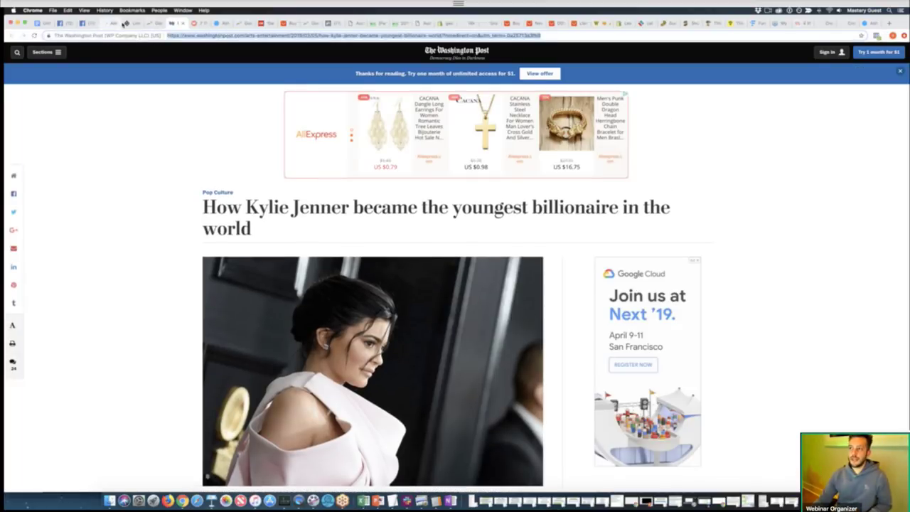
- Create a snip of the Washington Post article with the makeup organizer call-to-action and copy its short link
left_click(126, 25)
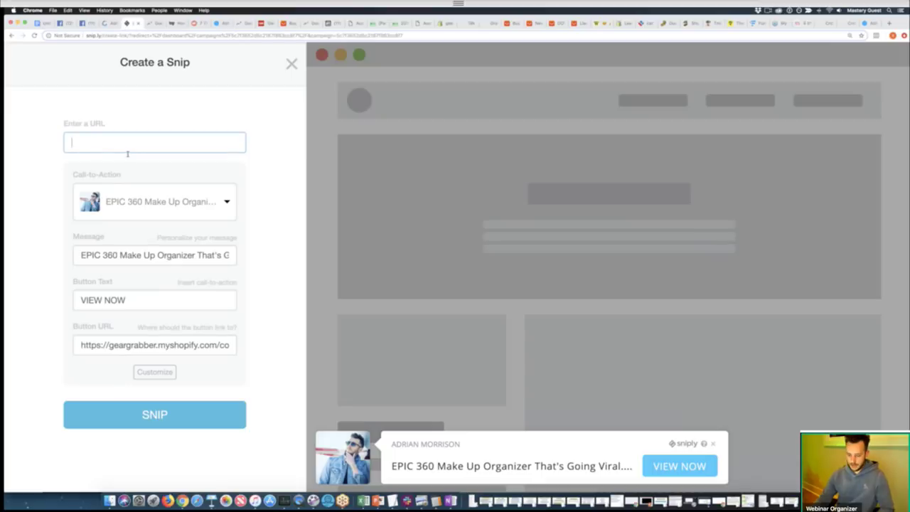
key("super+v")
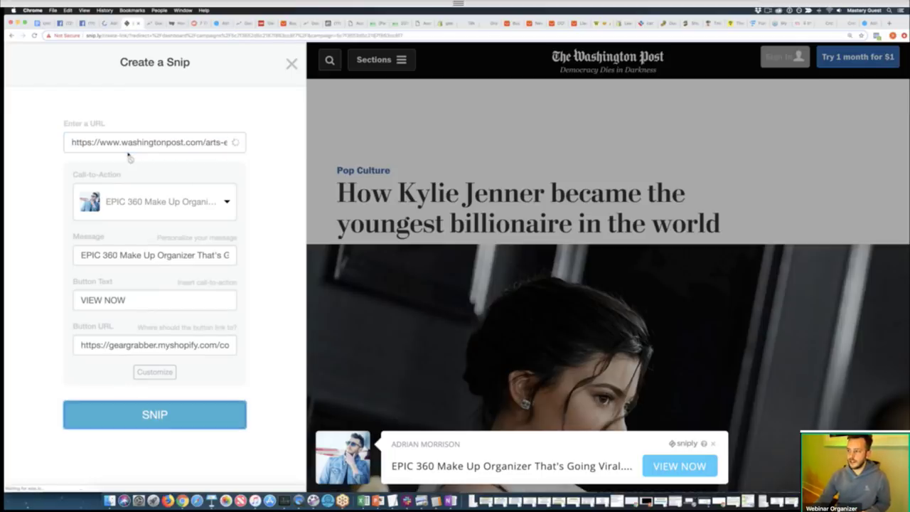
left_click(162, 417)
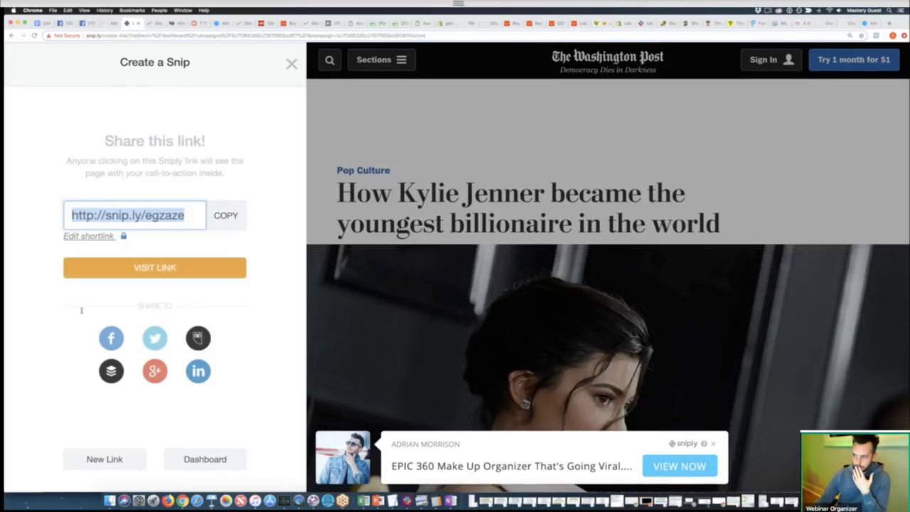
left_click(220, 217)
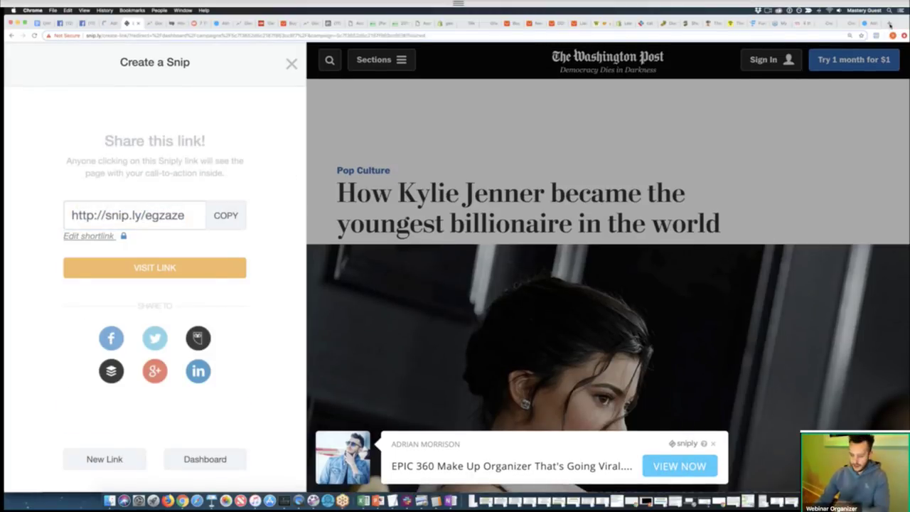
left_click(890, 25)
type("http://snip.ly/egzaze")
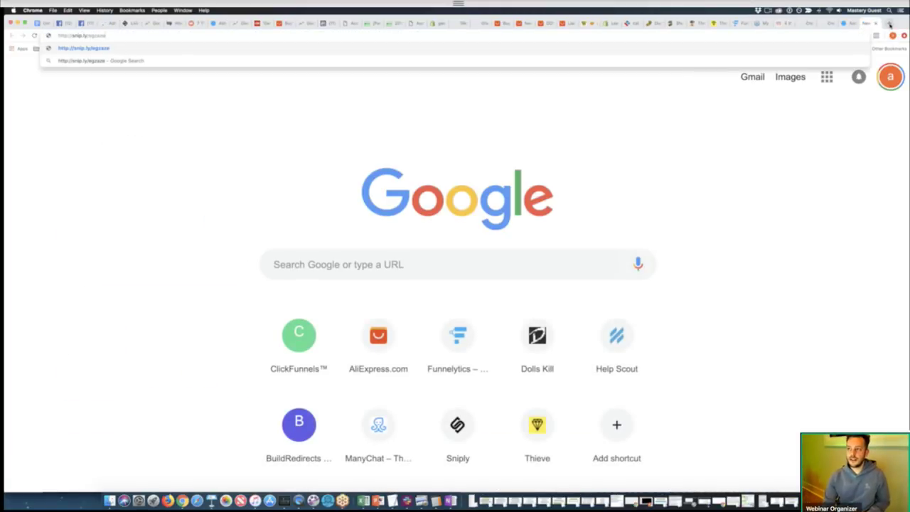
key("Return")
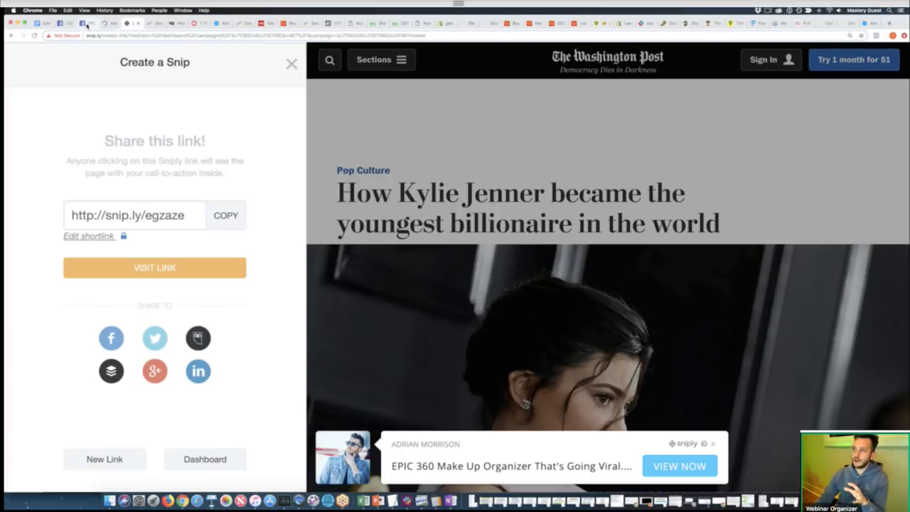
- Switch to the Trendy Saver Facebook page and discard the unpublished Ash Wednesday post by reloading the page
left_click(85, 25)
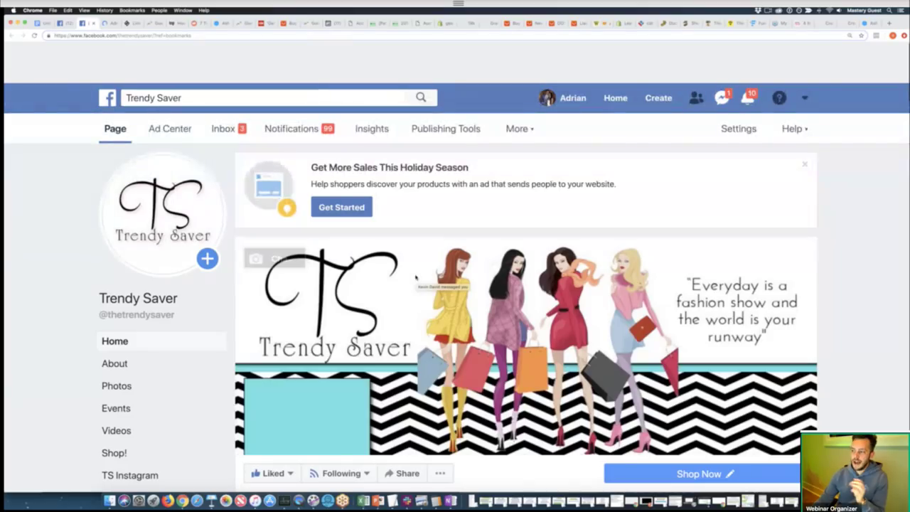
scroll(413, 272, "down", 10)
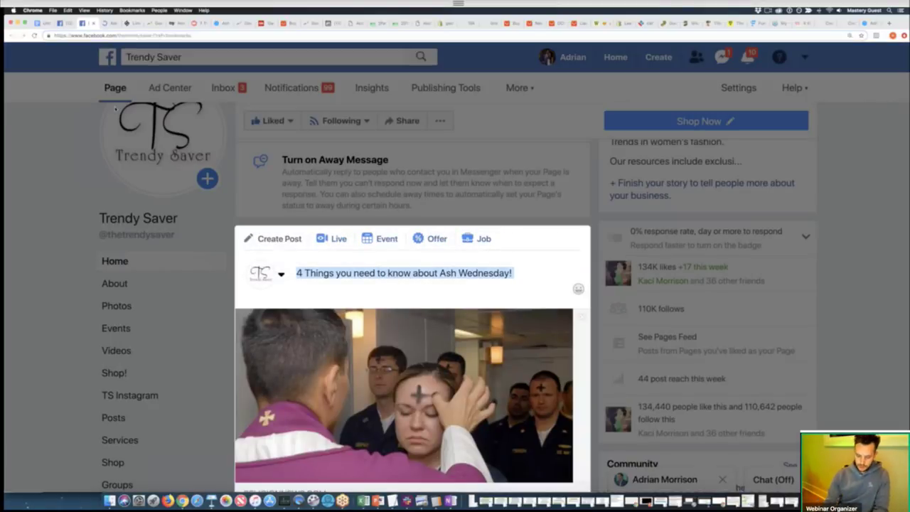
key("super+r")
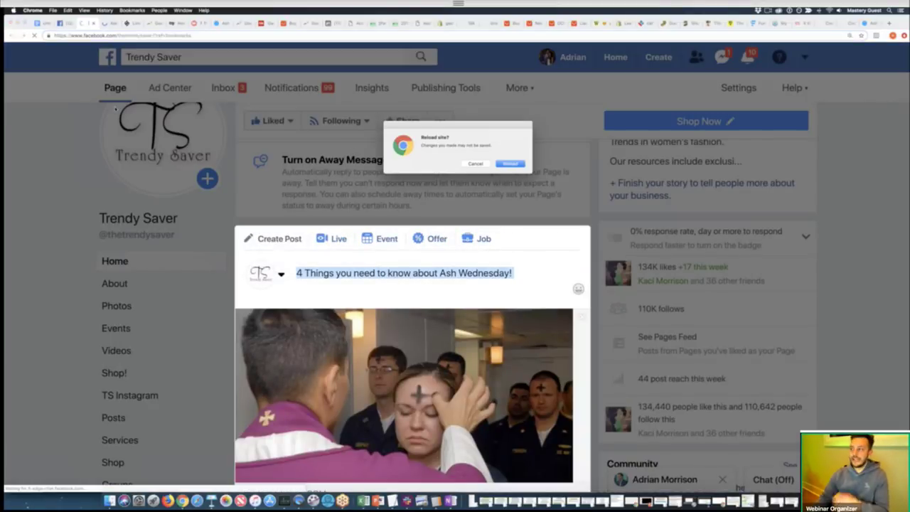
left_click(498, 163)
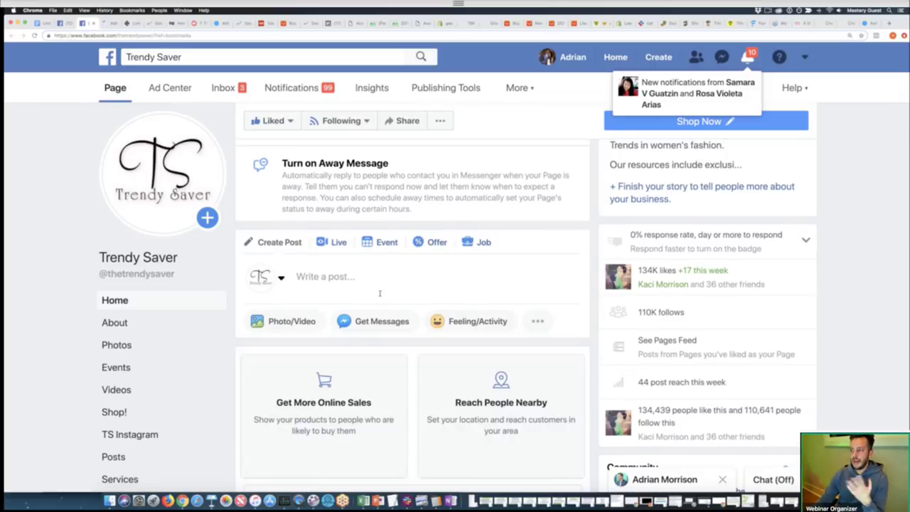
left_click(379, 293)
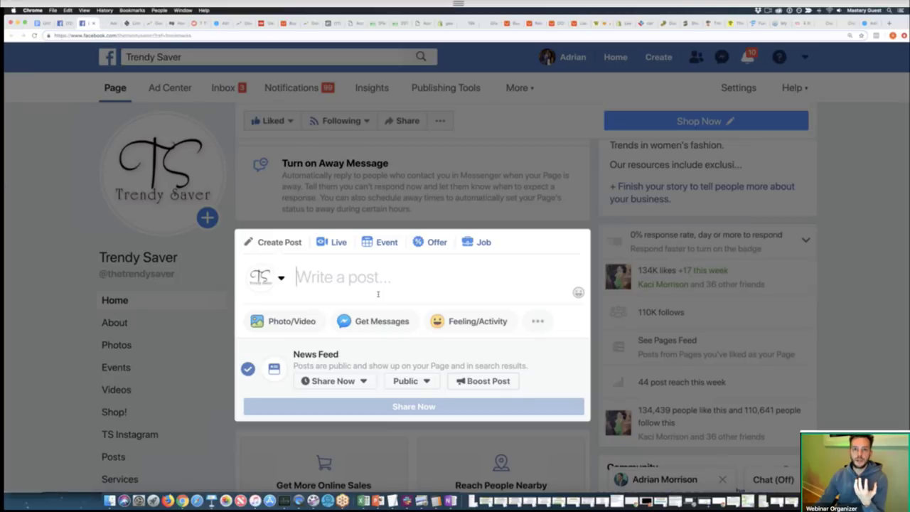
type("http://snip.ly/egzaze")
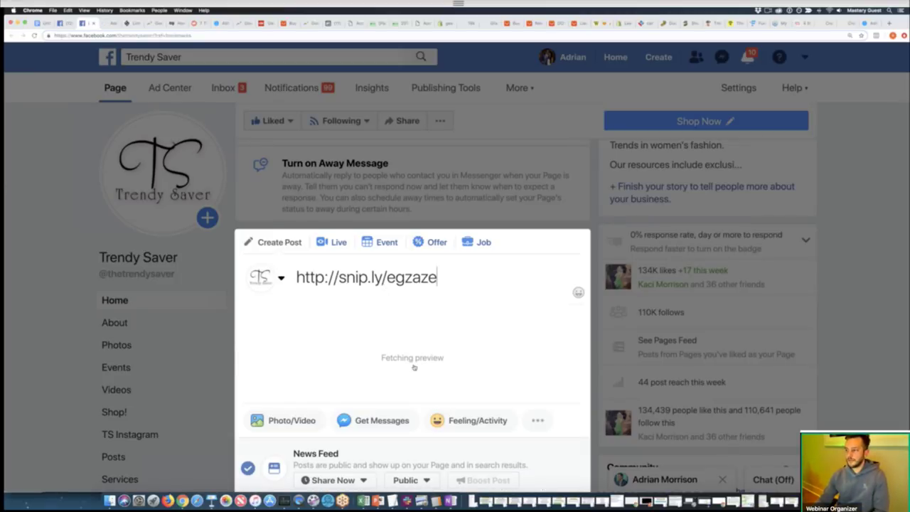
scroll(418, 364, "down", 3)
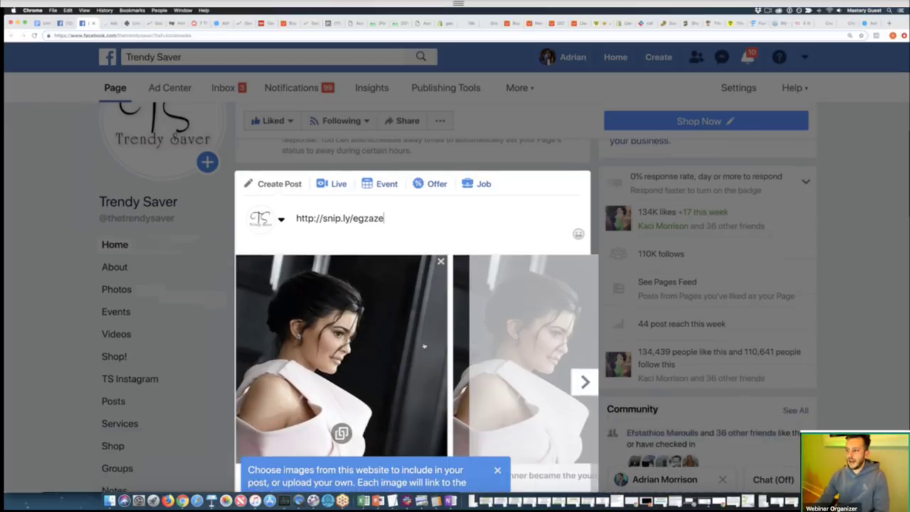
scroll(422, 358, "down", 2)
left_click(499, 361)
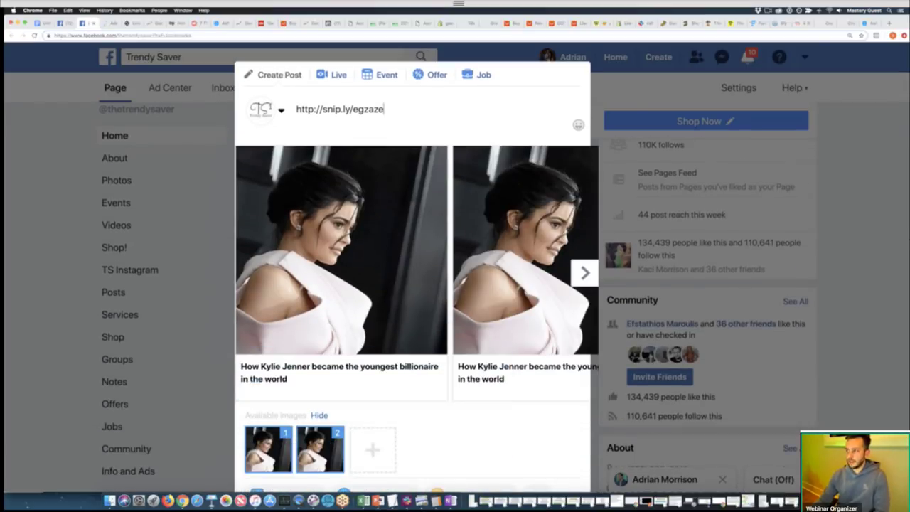
- Replace the link text with "How Kylie Jenners Comsmetic Brand made her the youngest billionaire in the world!!!!" and keep only the first preview image
type("How")
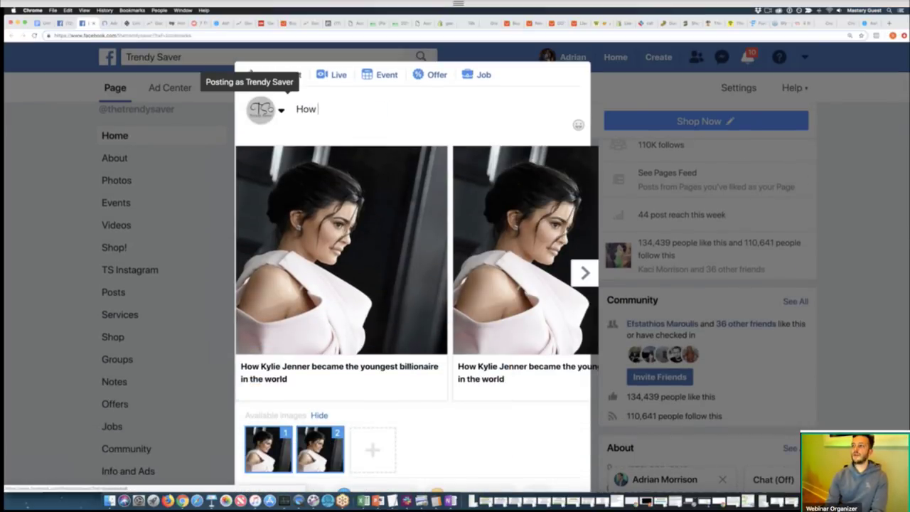
type(" Kylie")
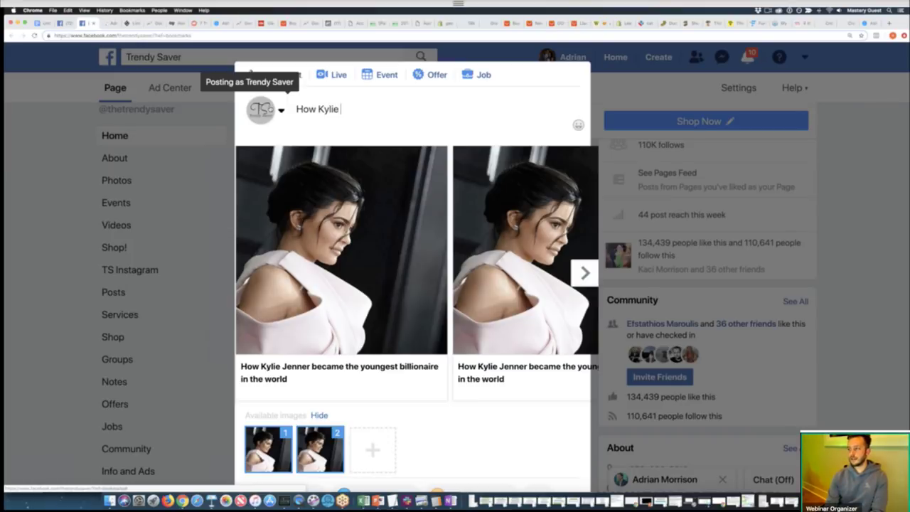
type(" Jenners Coms")
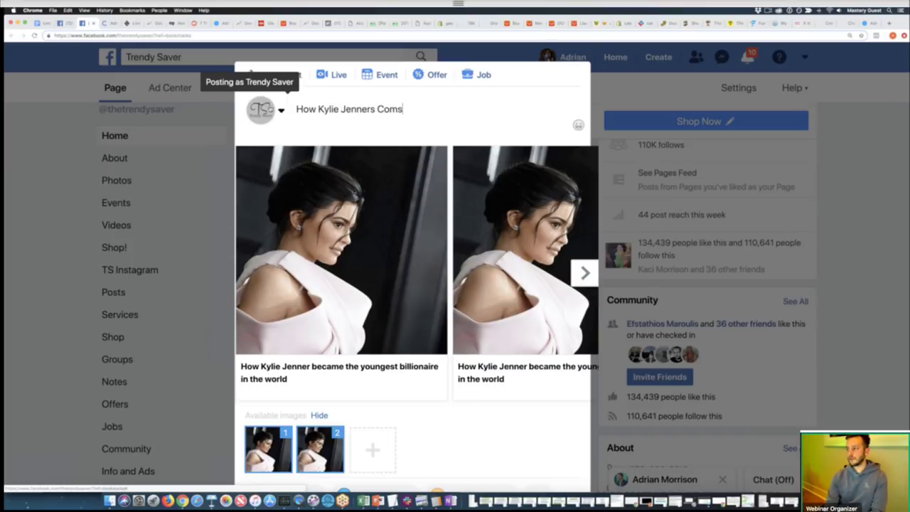
type("metic B")
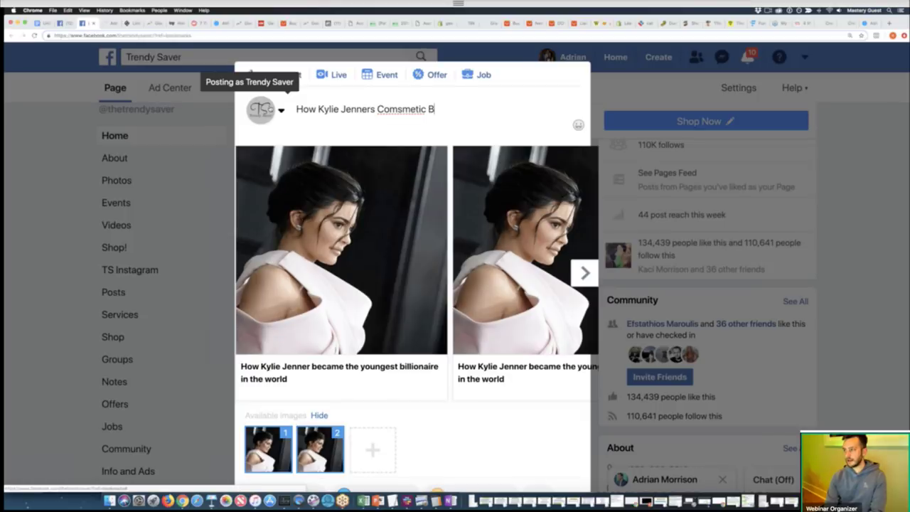
type("rand made her the you")
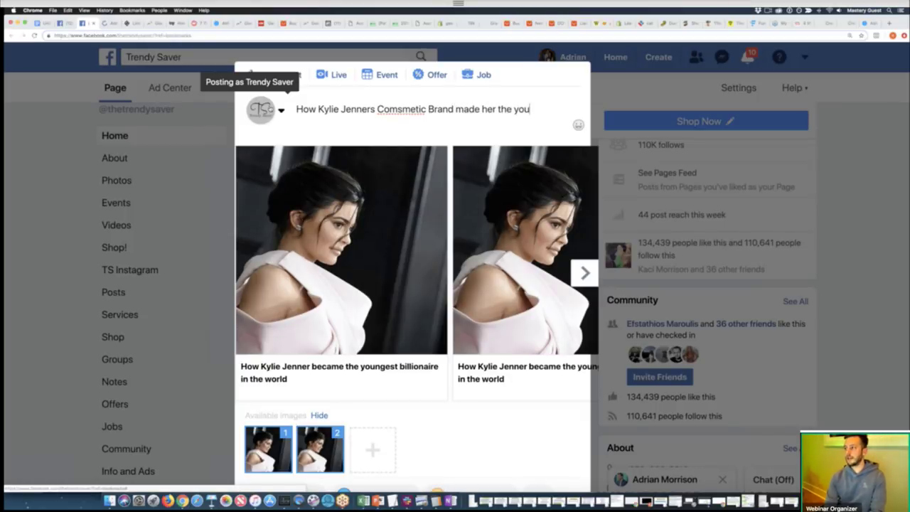
type("ngest billio")
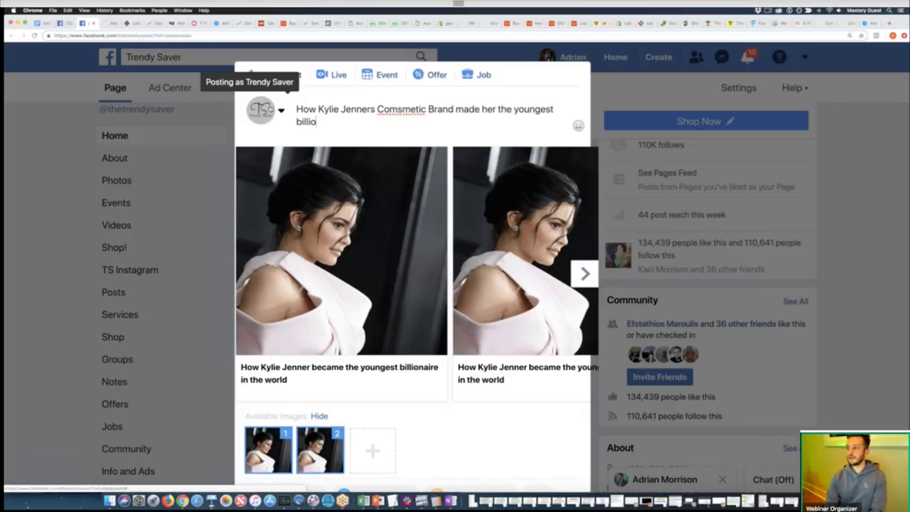
type("naire in the world!!!!")
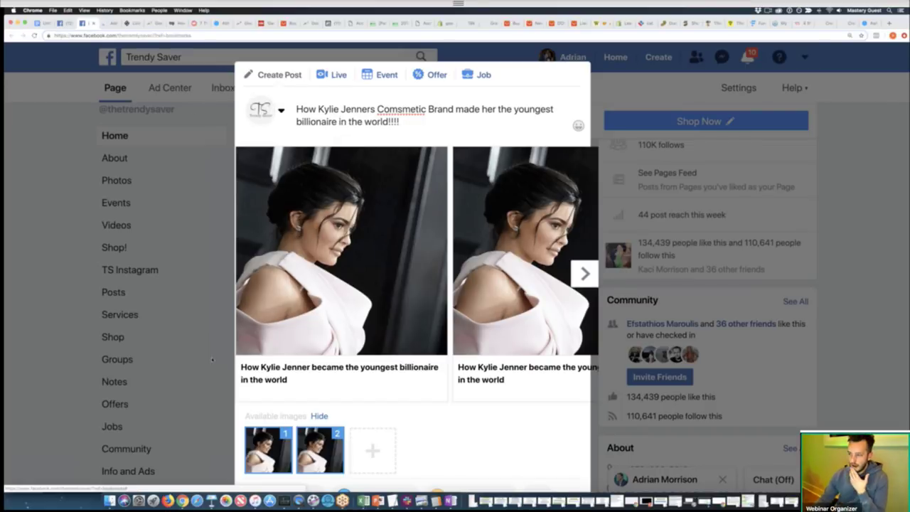
scroll(208, 106, "down", 1)
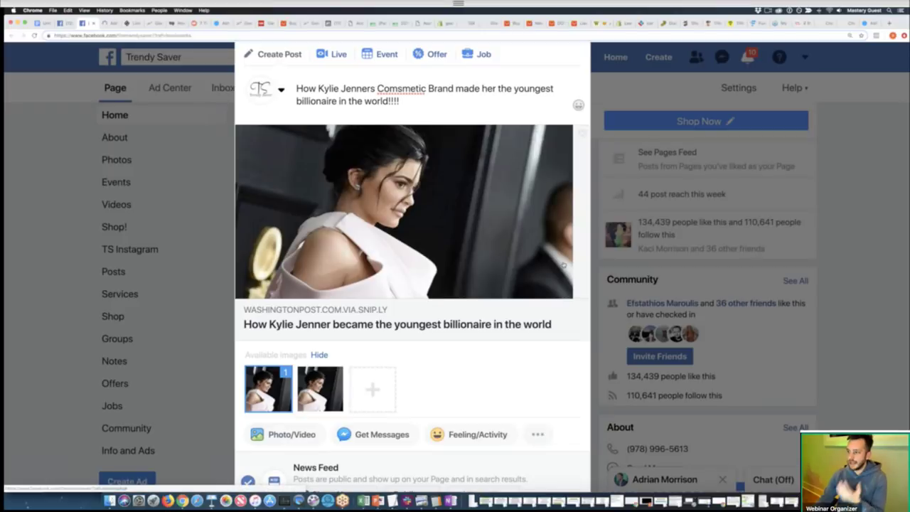
scroll(454, 287, "up", 2)
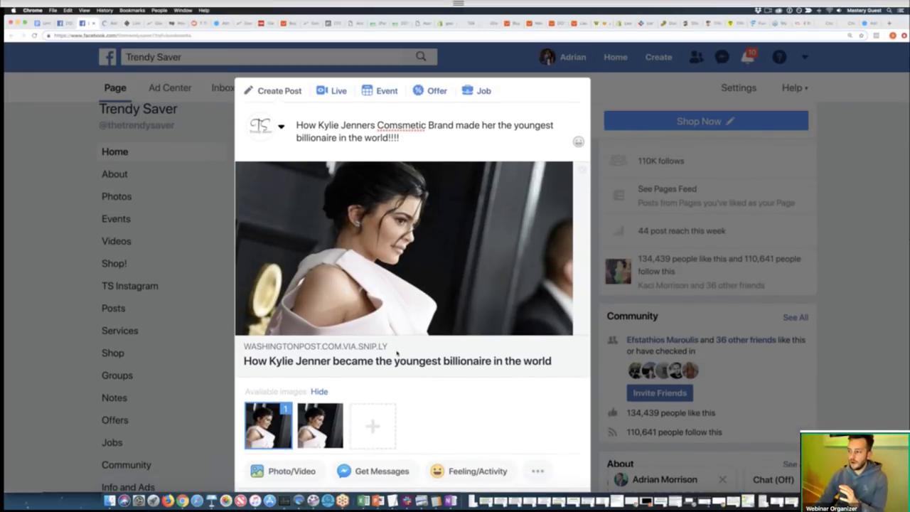
scroll(427, 352, "down", 4)
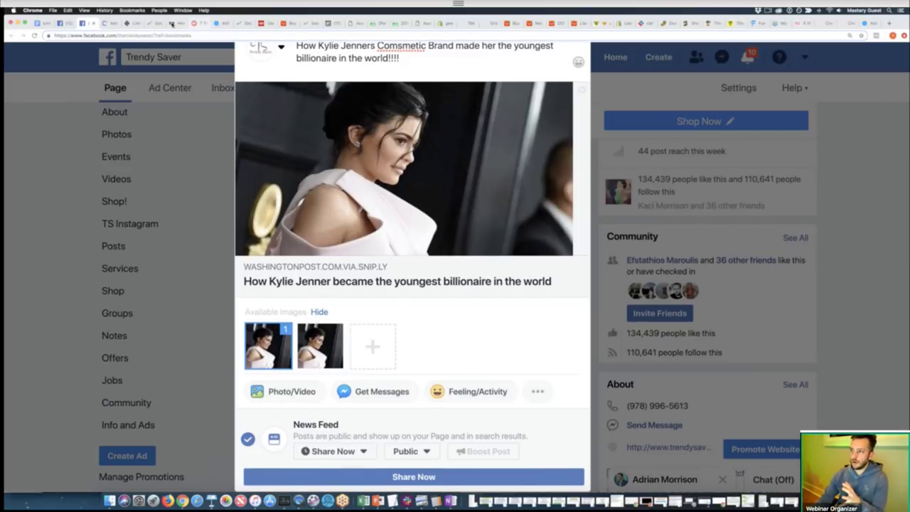
left_click(131, 23)
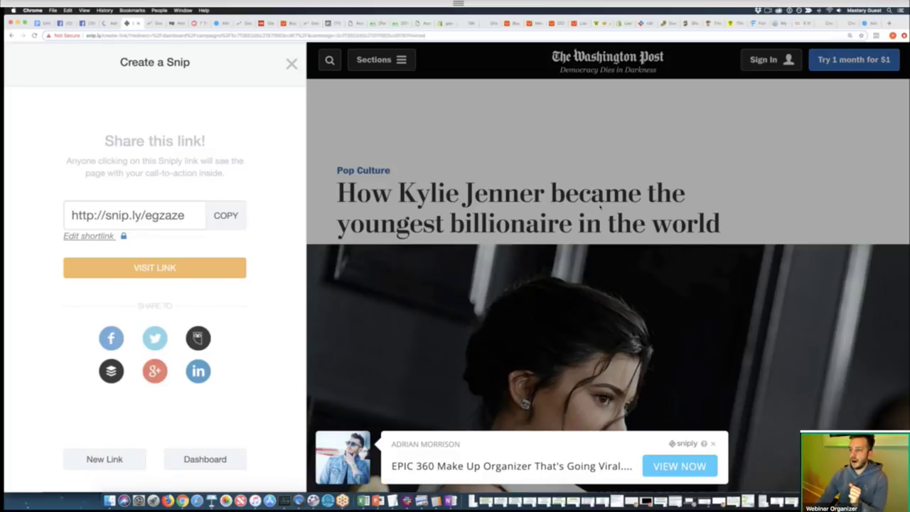
left_click(292, 64)
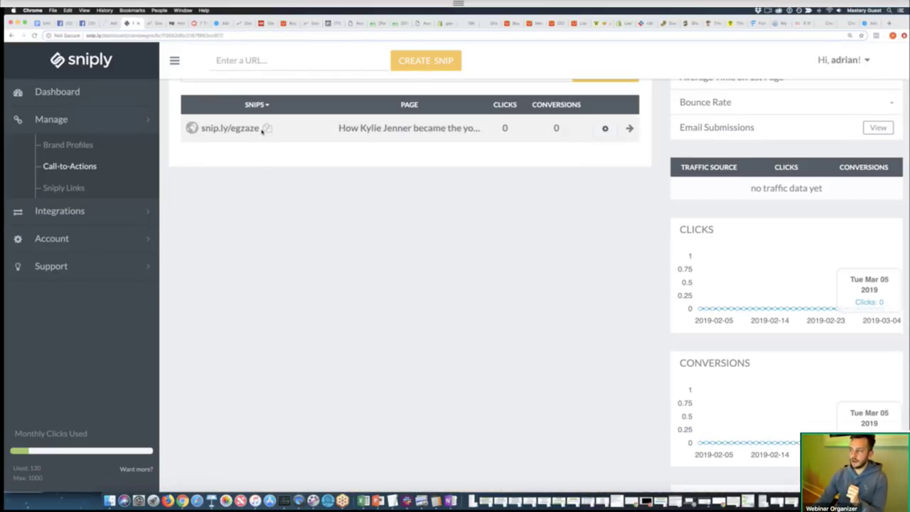
left_click(872, 24)
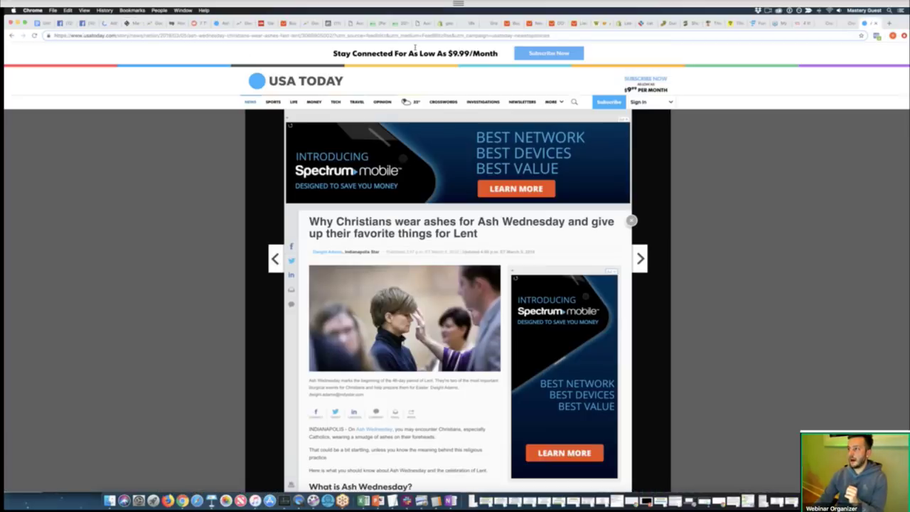
left_click(414, 36)
type("http://snip.ly/egzaze")
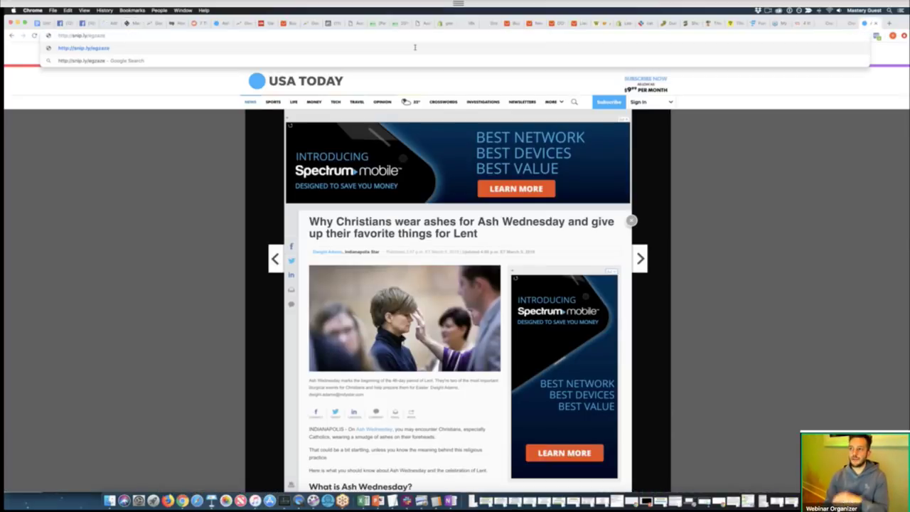
key("Return")
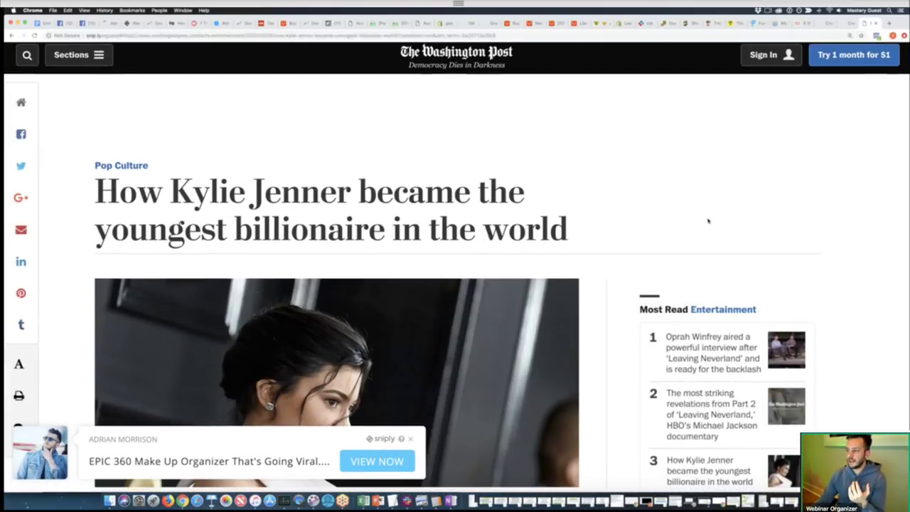
- Read through the Washington Post article under its makeup organizer call-to-action, and follow the call-to-action to the linked store product
scroll(709, 222, "down", 6)
scroll(632, 280, "down", 10)
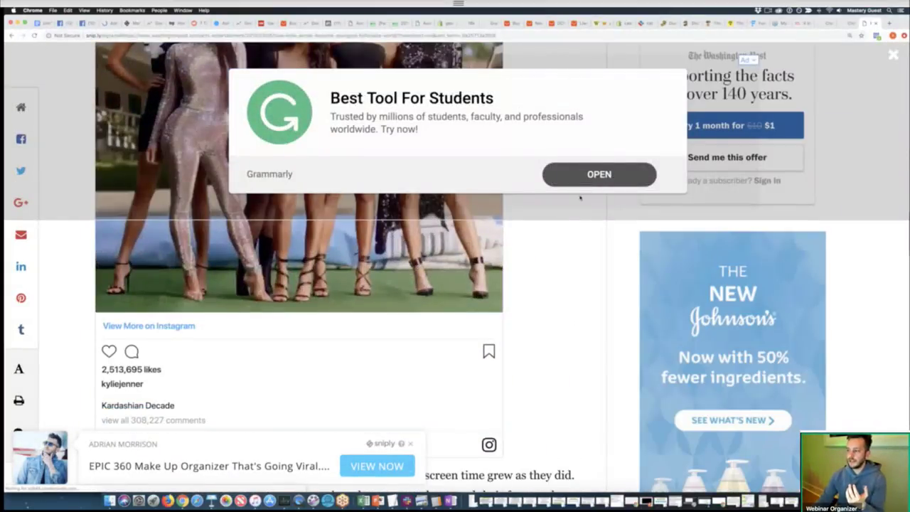
scroll(404, 371, "down", 10)
scroll(404, 371, "down", 6)
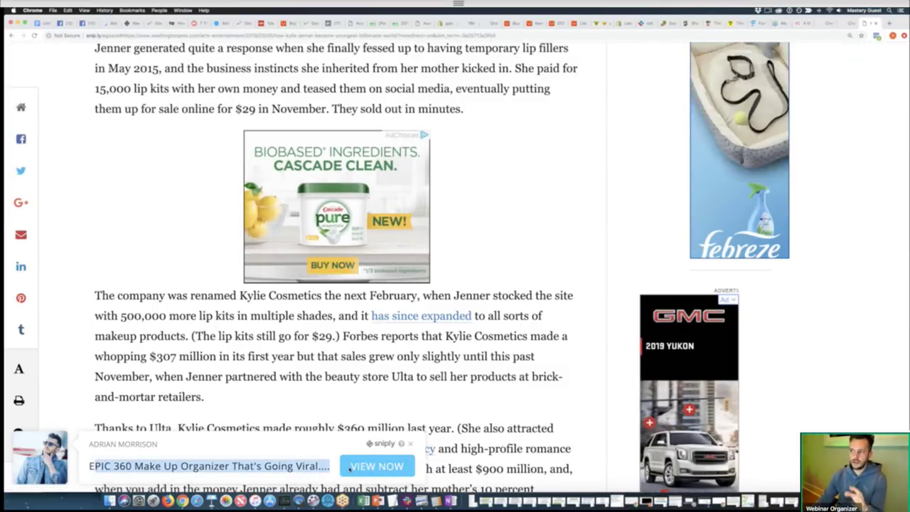
left_click(90, 467)
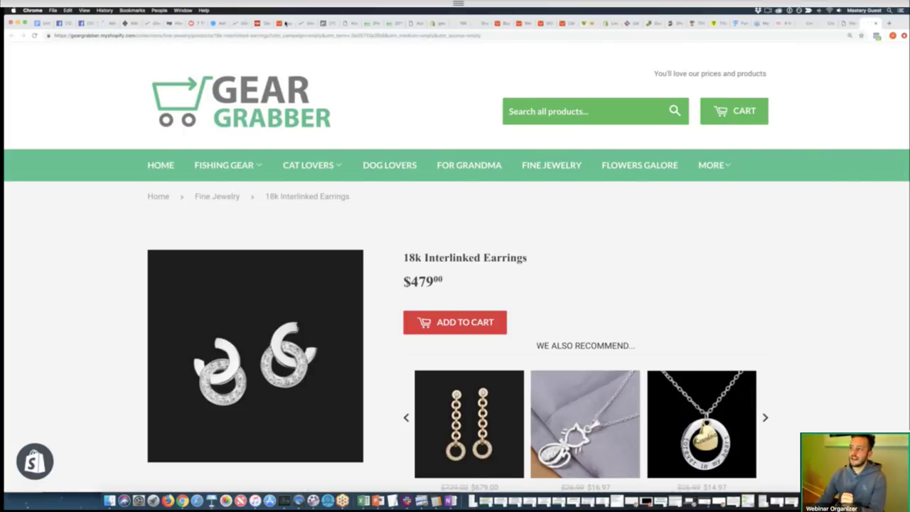
- Revisit the AliExpress makeup organizer results, and examine the daily trending searches in Google Trends for other usable topics
left_click(503, 24)
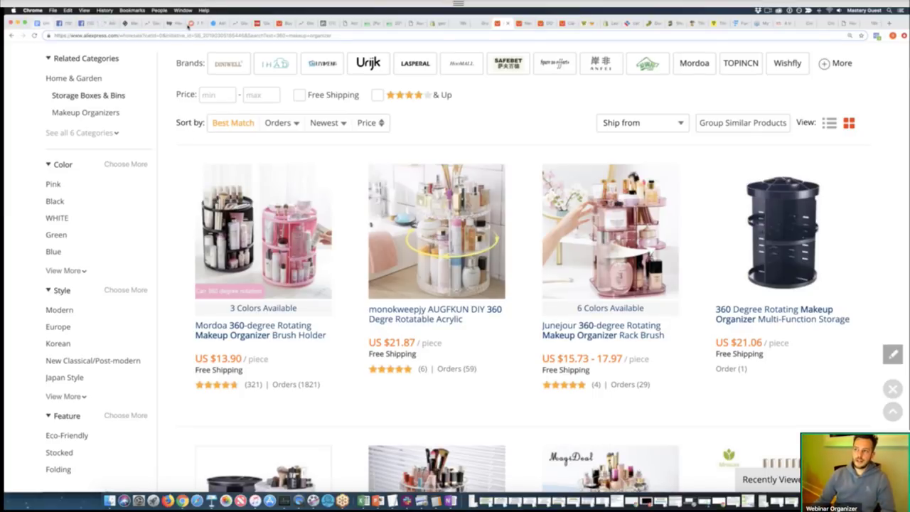
left_click(153, 24)
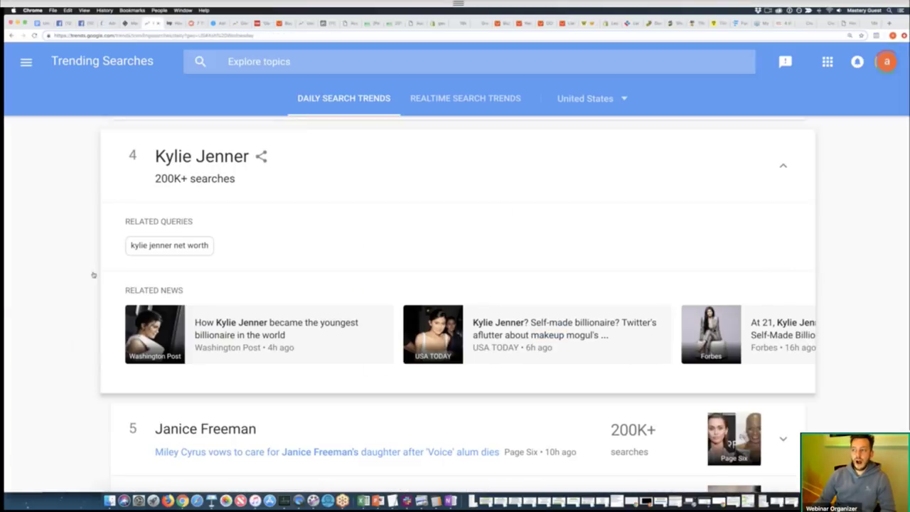
scroll(824, 179, "up", 5)
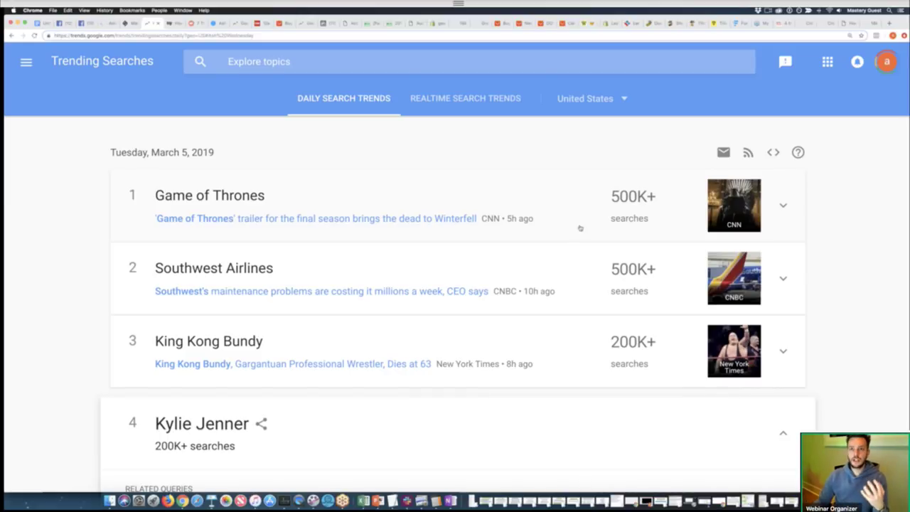
scroll(327, 357, "down", 7)
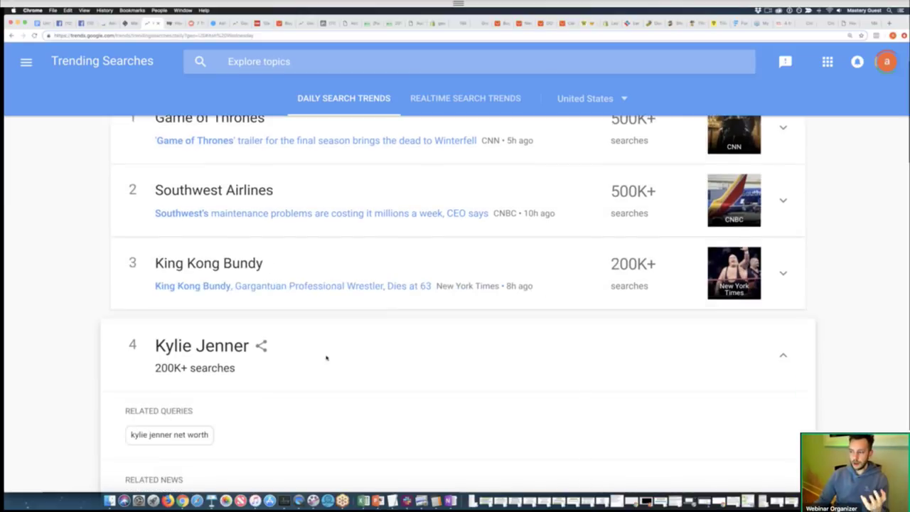
scroll(362, 366, "down", 6)
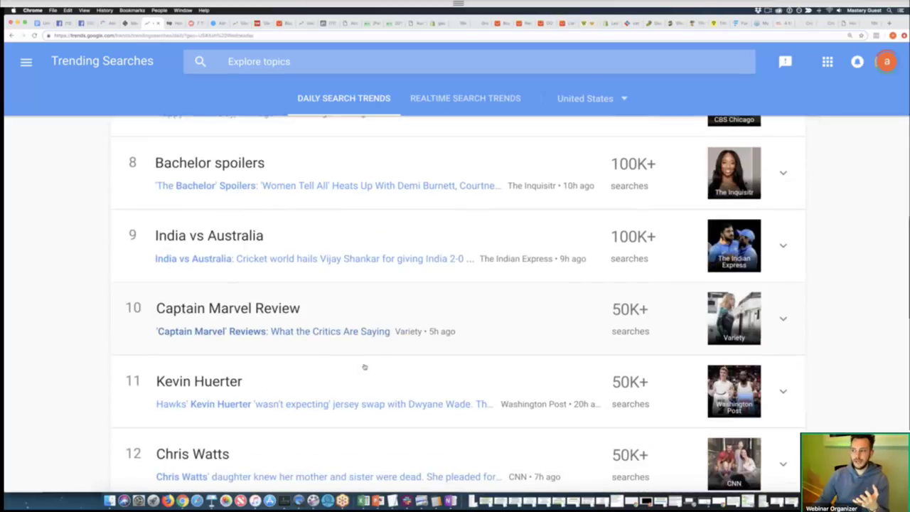
scroll(362, 364, "down", 7)
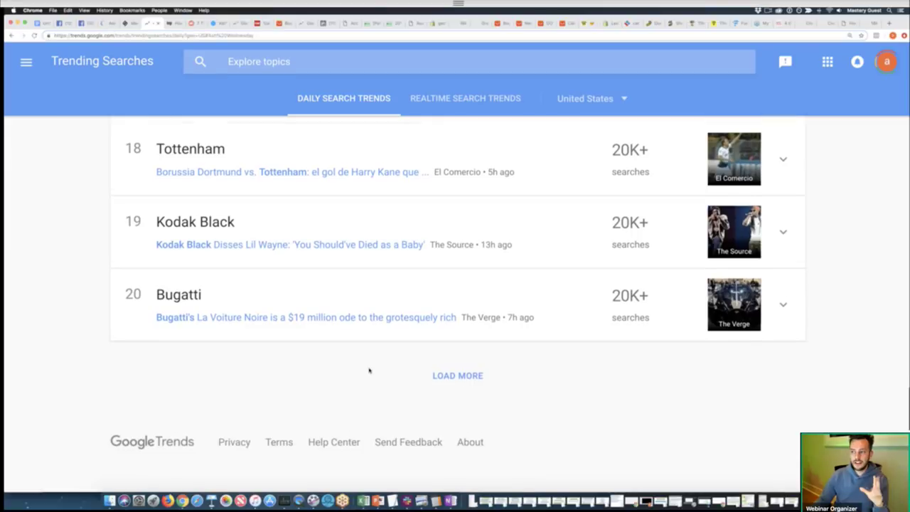
scroll(369, 370, "up", 5)
scroll(370, 370, "up", 6)
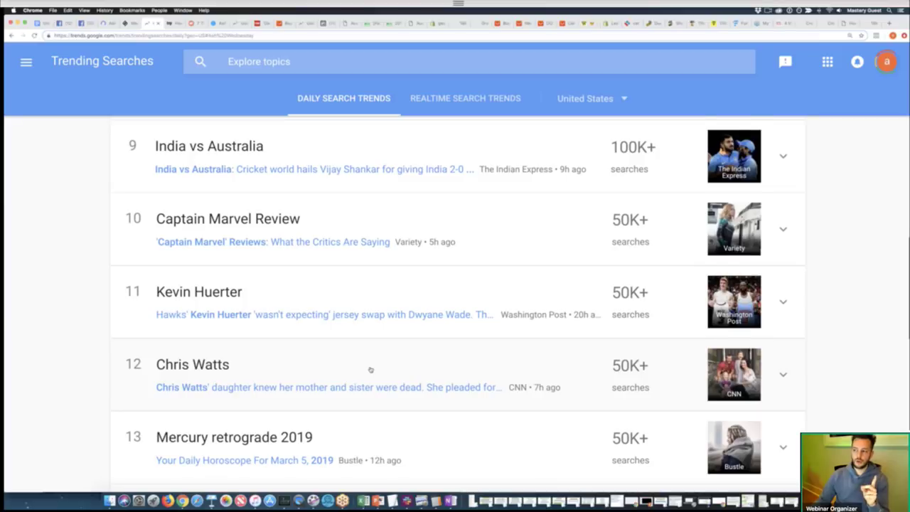
scroll(371, 370, "up", 3)
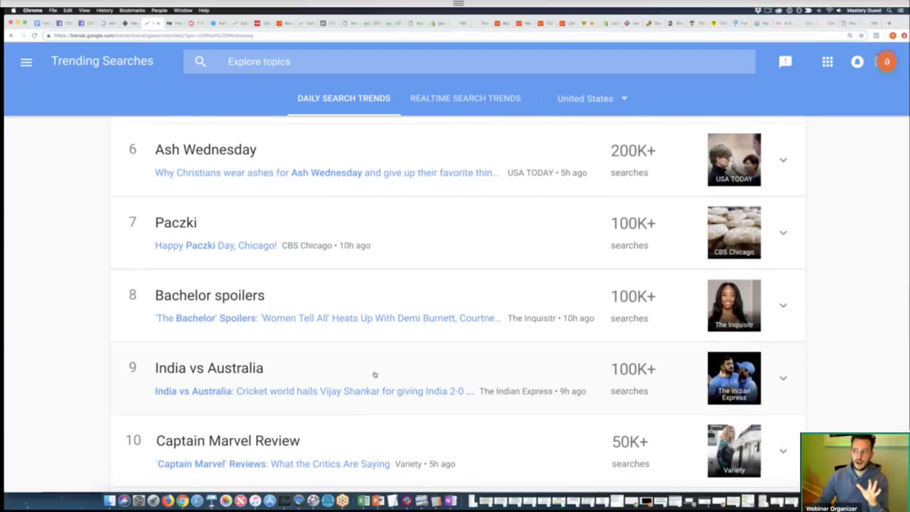
scroll(375, 374, "up", 10)
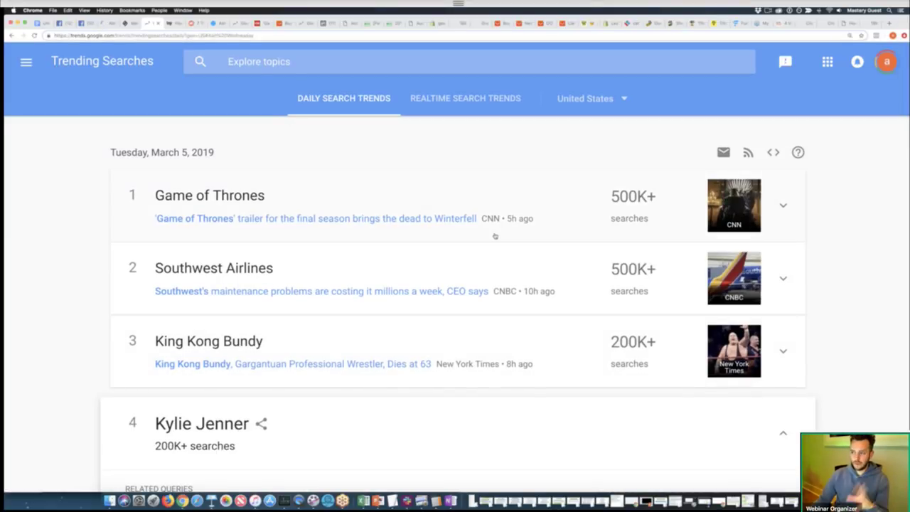
- Switch to the Google Docs outline and highlight the Facebook Audiences and Engagement Ads [Loaded Gun] lines in turn
left_click(126, 23)
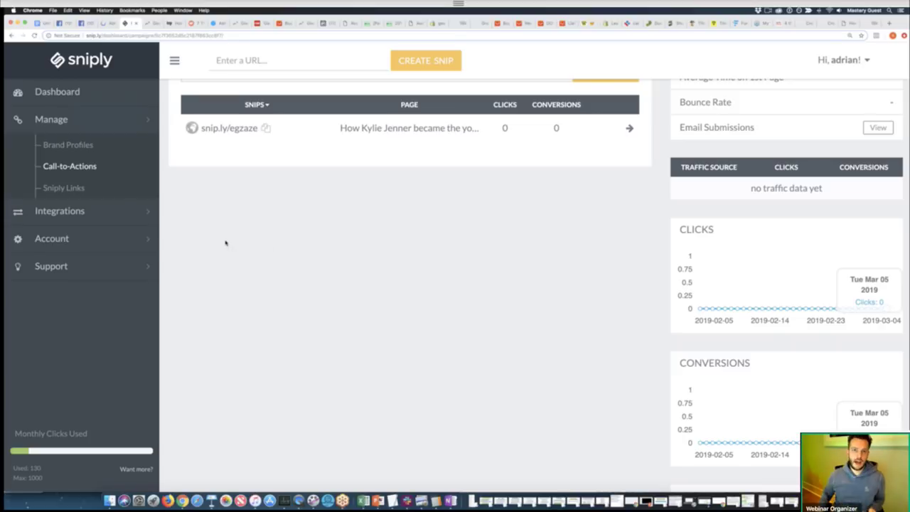
left_click(41, 23)
scroll(328, 345, "down", 3)
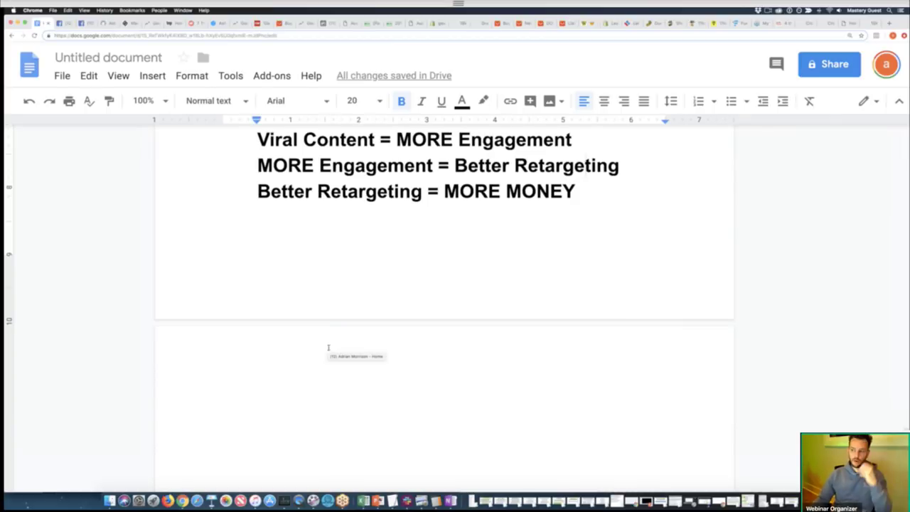
scroll(328, 346, "down", 3)
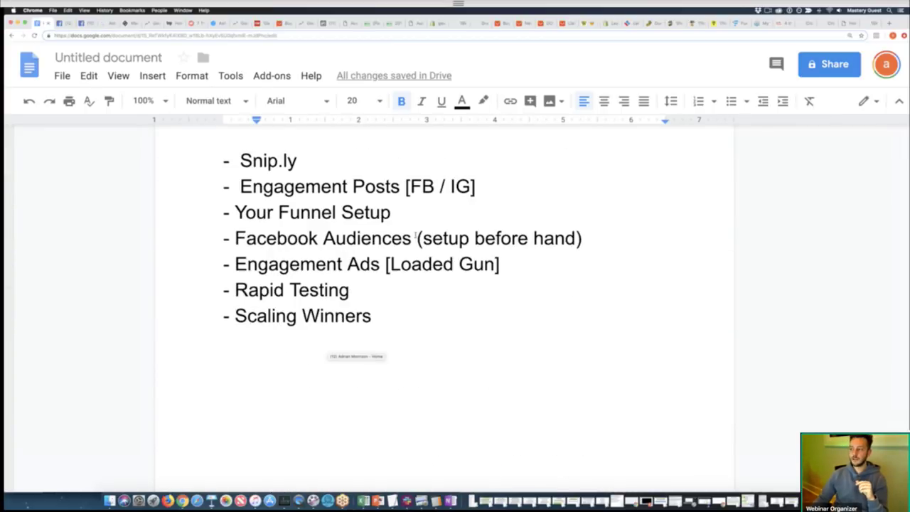
left_click_drag(245, 238, 496, 238)
left_click_drag(247, 264, 482, 264)
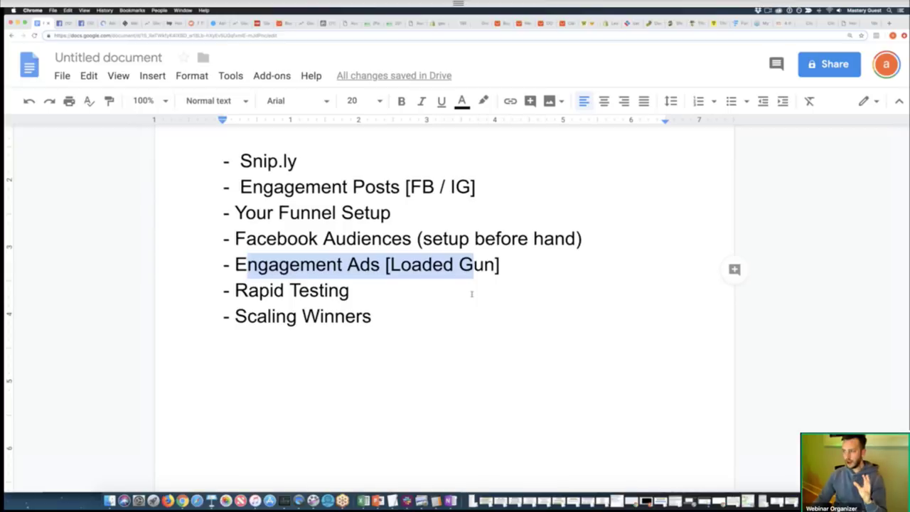
- Highlight the whole strategy outline in Google Docs, and review the Trendy Saver page engagement criteria in Facebook's Create a Custom Audience dialog
left_click(399, 325)
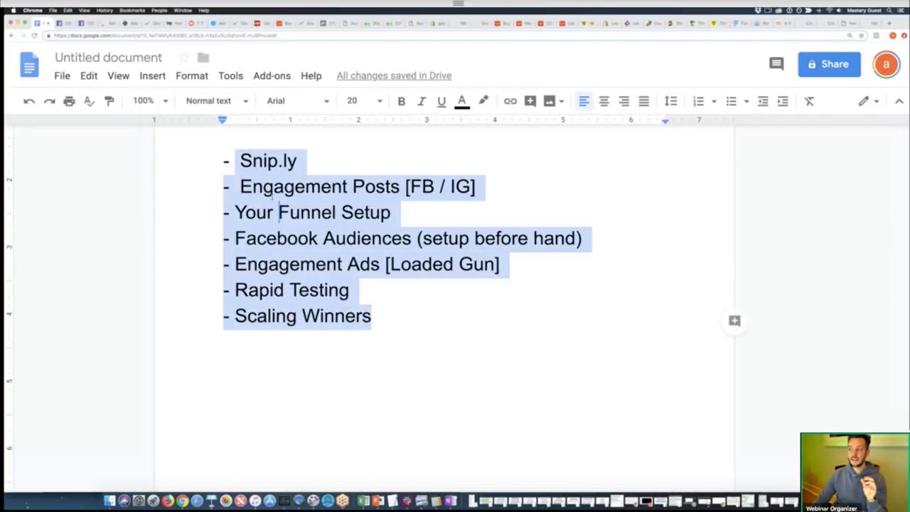
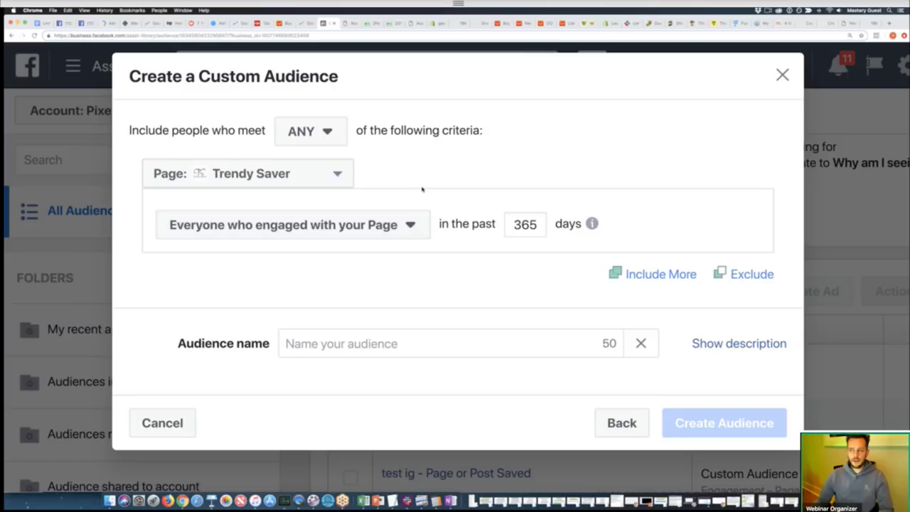
left_click(393, 229)
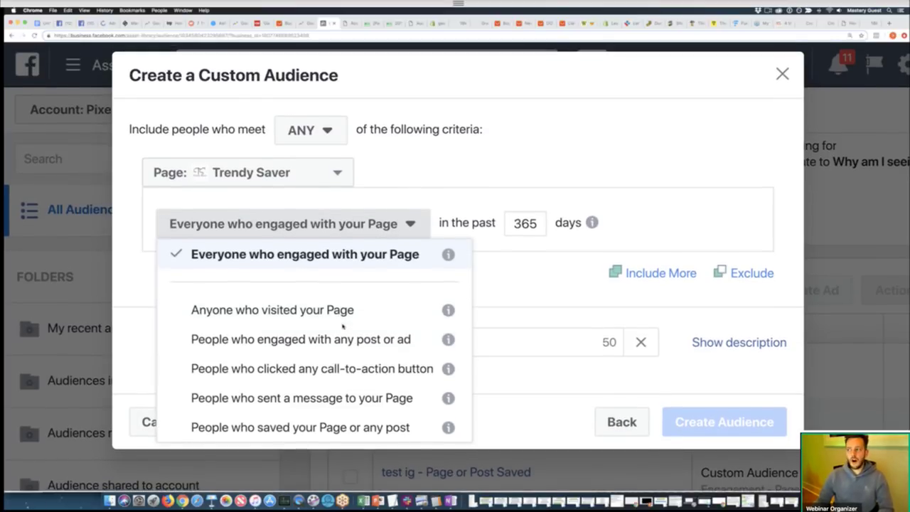
left_click(522, 146)
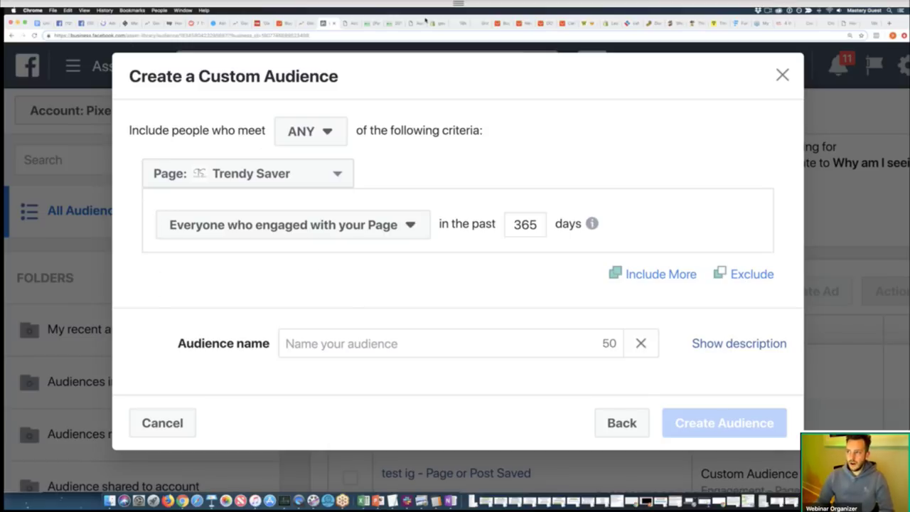
- Open the Access Adrian home page and look through the My Courses & Software and Your Shopify Apps sections
left_click(351, 24)
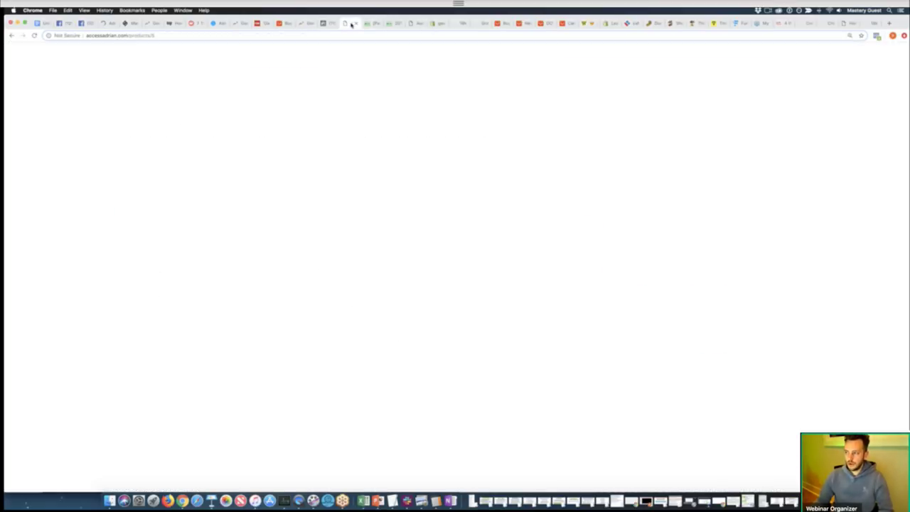
left_click(213, 71)
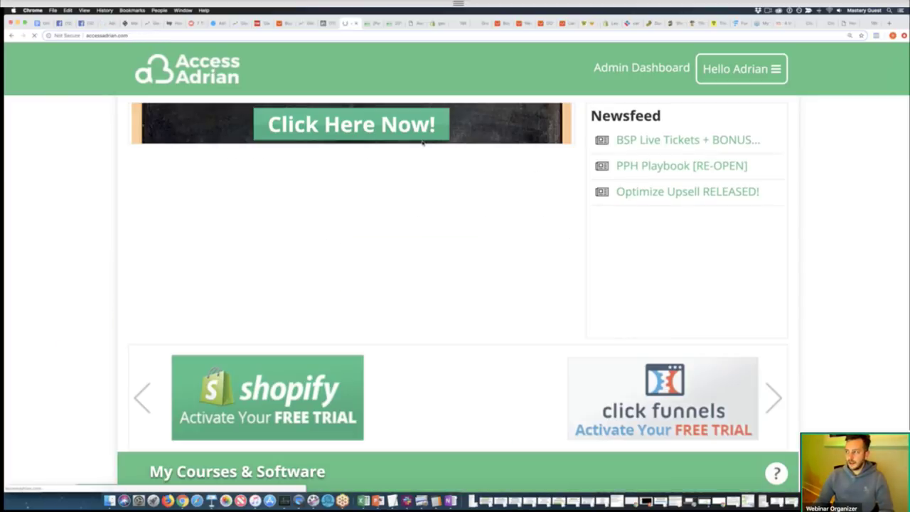
scroll(554, 190, "up", 3)
scroll(554, 190, "down", 10)
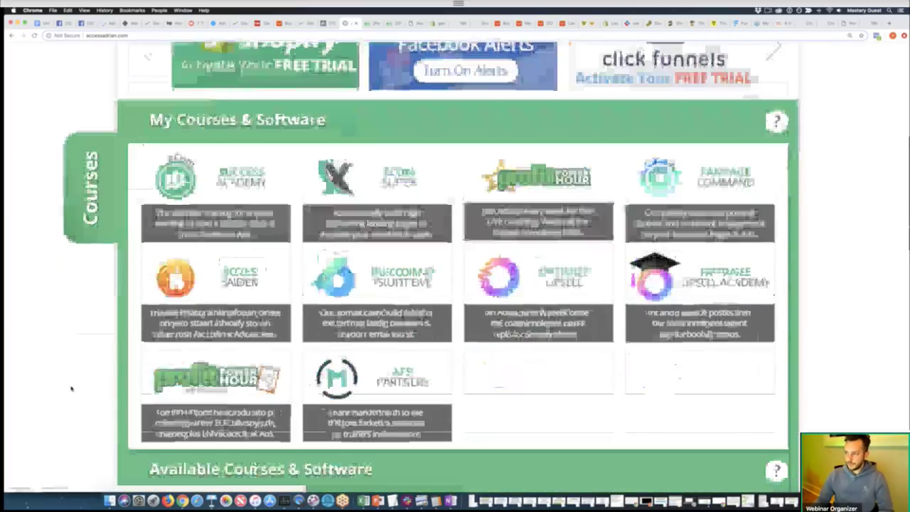
scroll(123, 306, "down", 4)
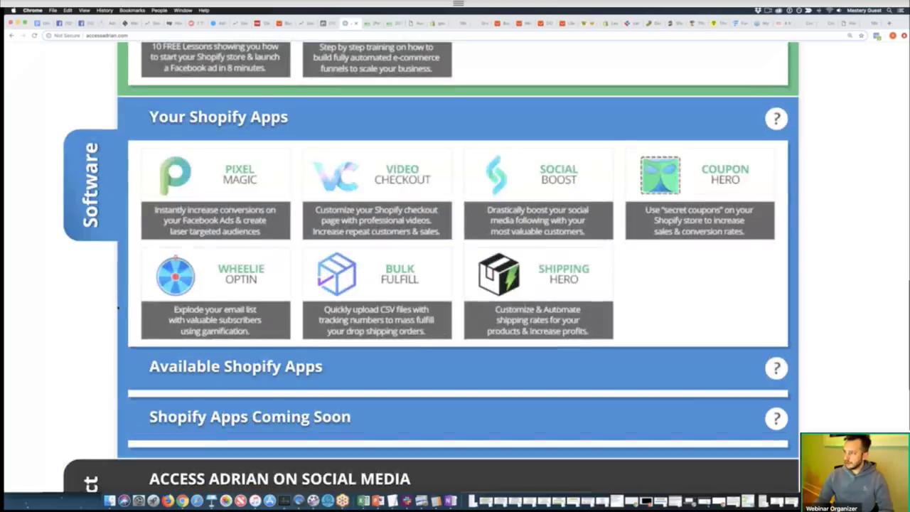
scroll(89, 299, "up", 12)
scroll(93, 296, "down", 10)
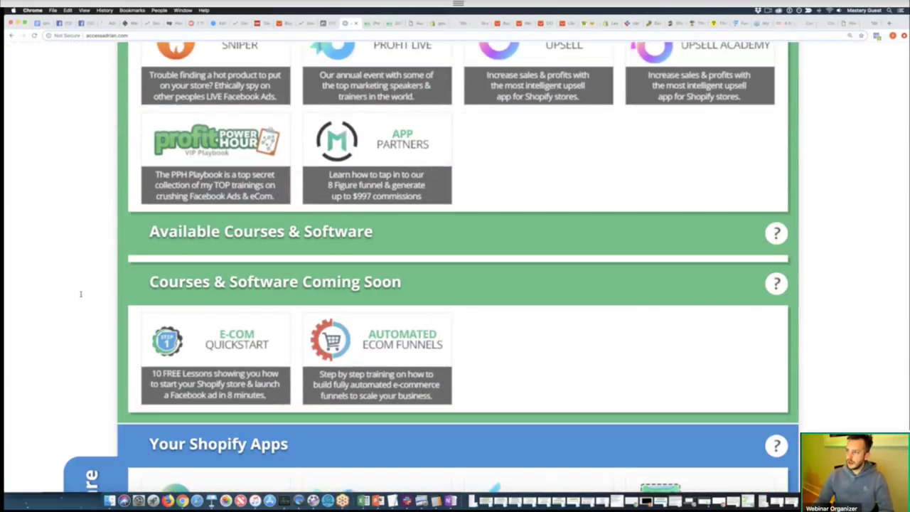
scroll(81, 296, "up", 3)
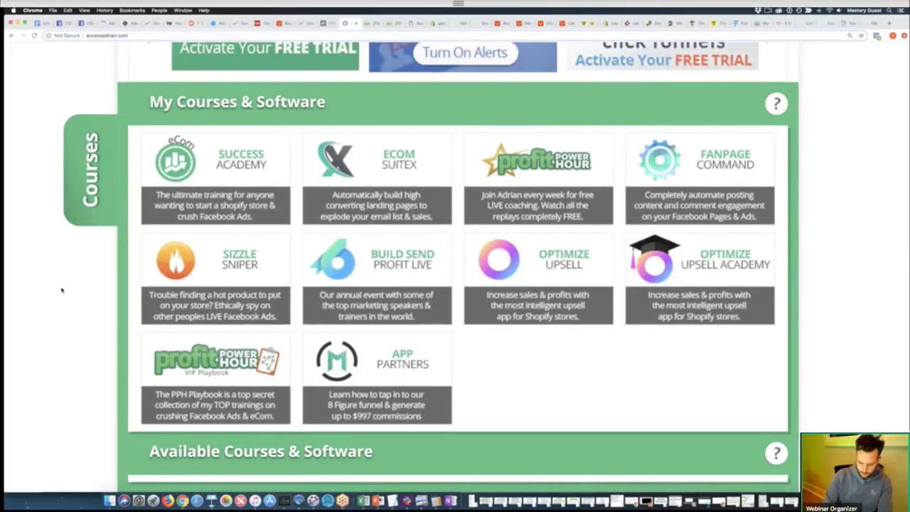
scroll(62, 290, "down", 5)
scroll(62, 290, "up", 3)
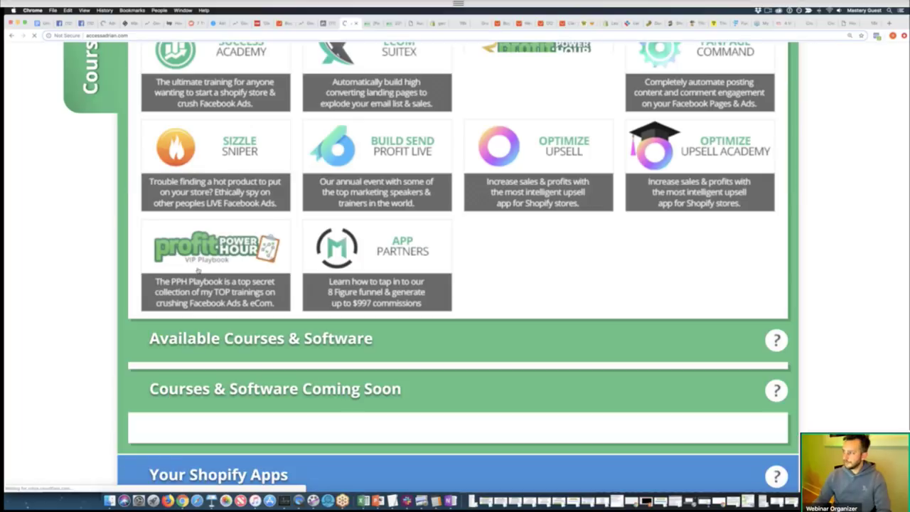
scroll(61, 289, "up", 3)
scroll(199, 271, "down", 8)
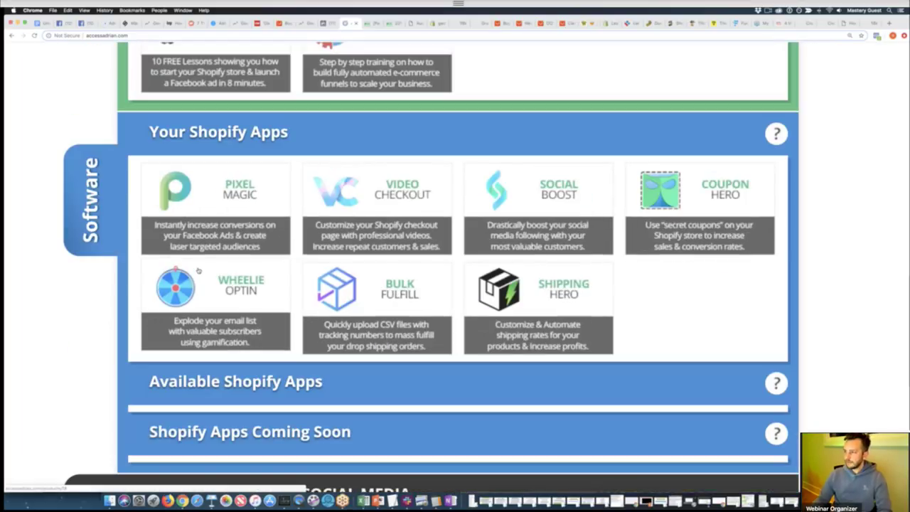
scroll(199, 269, "down", 2)
scroll(199, 268, "down", 4)
scroll(200, 268, "up", 5)
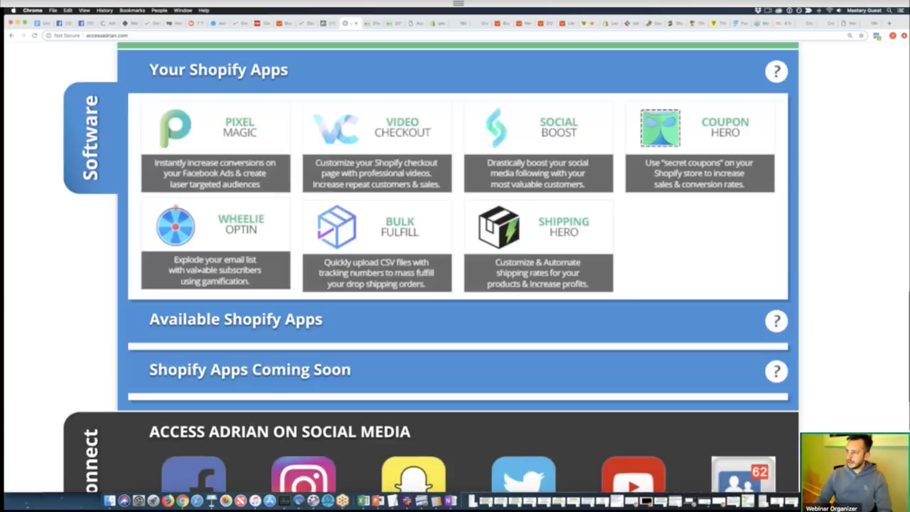
scroll(199, 268, "up", 9)
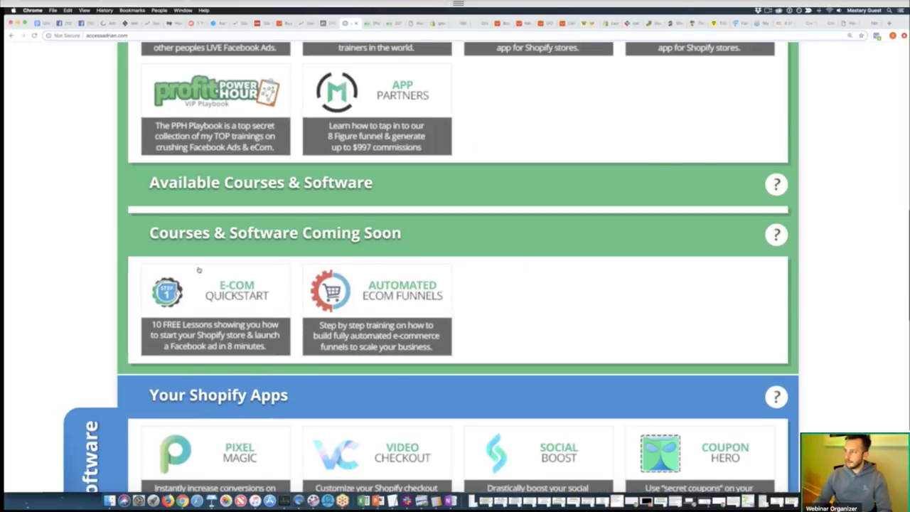
scroll(199, 269, "up", 1)
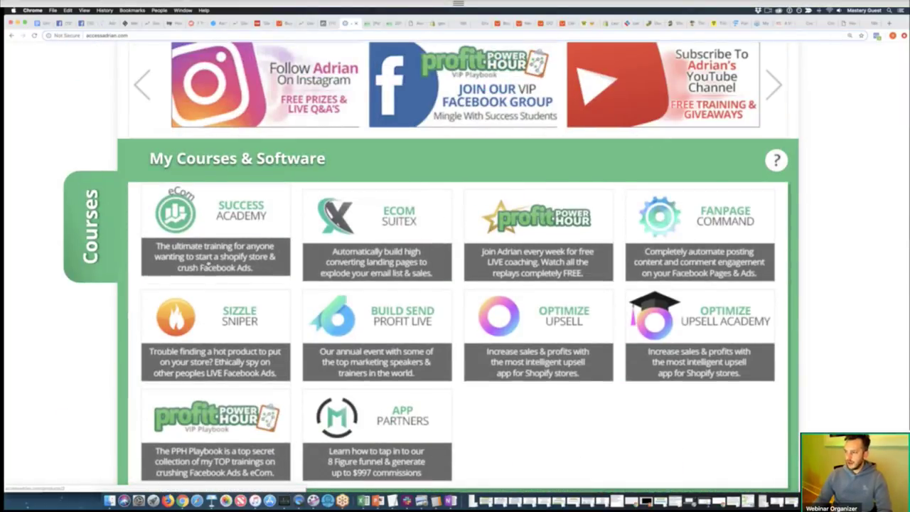
scroll(210, 265, "up", 5)
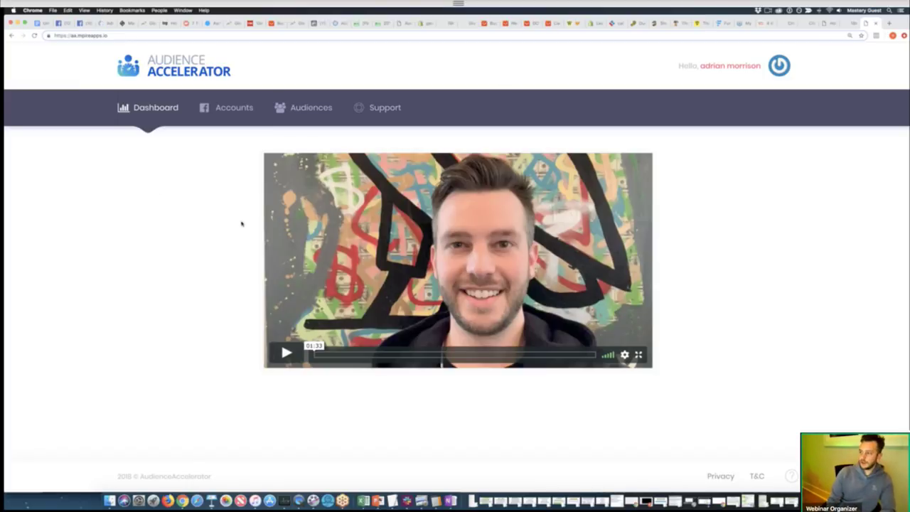
- Enlarge the Audience Accelerator page, open its Audiences section and look over the list of page audiences
key("super+equal")
key("super+equal")
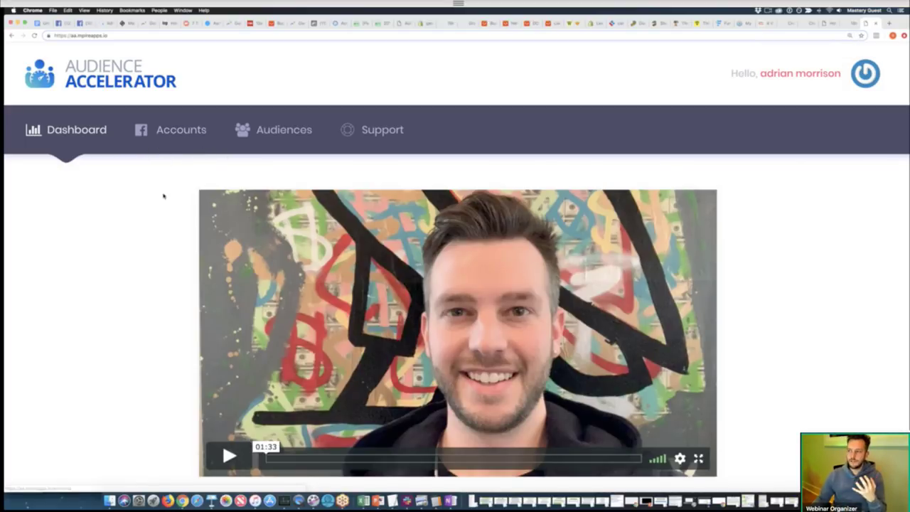
left_click(284, 131)
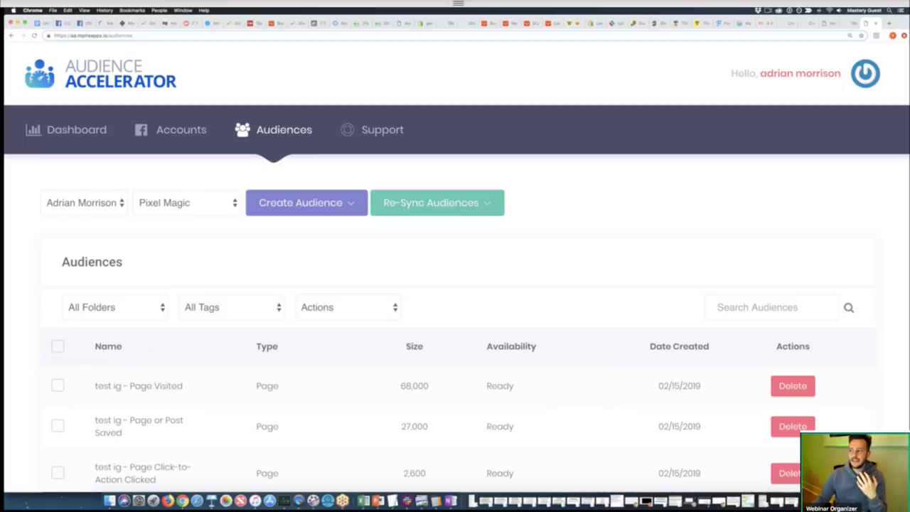
scroll(381, 183, "down", 3)
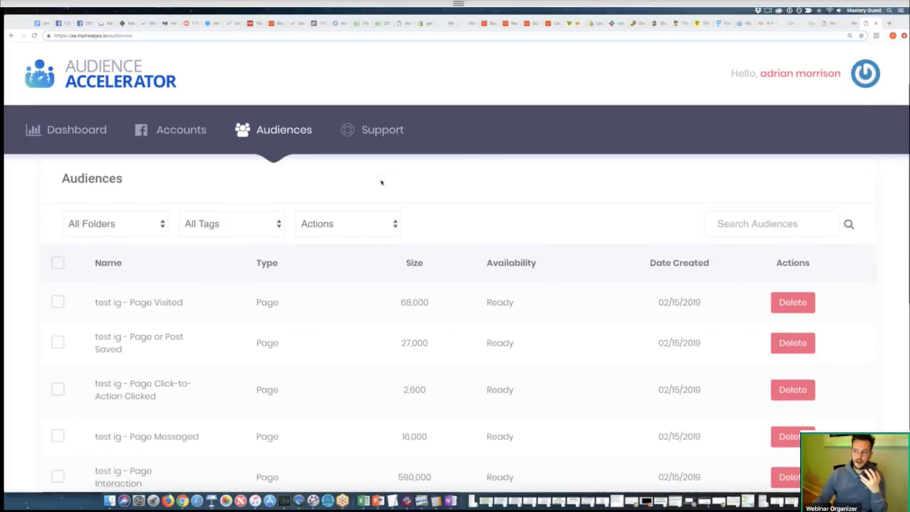
scroll(378, 178, "up", 3)
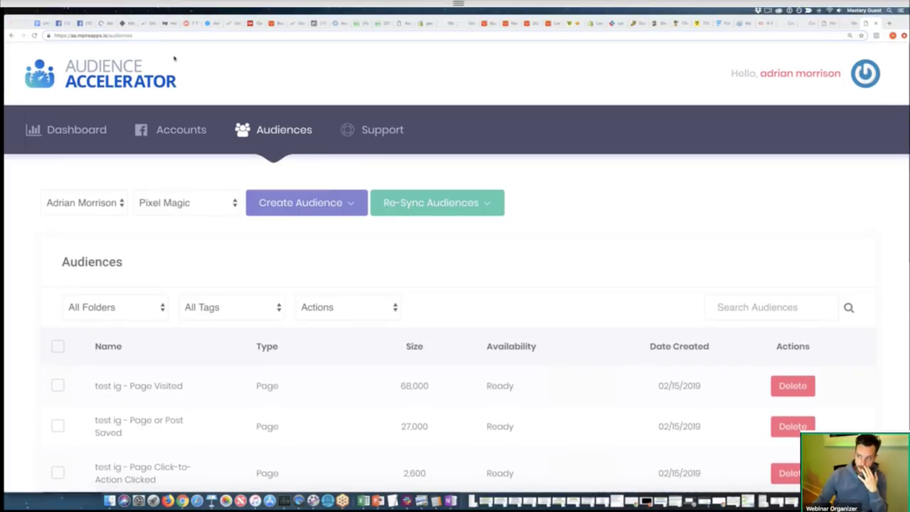
- Restart Facebook's custom audience creation with Facebook Page as the source, and show the engagement criteria available for the Trendy Saver page
left_click(319, 25)
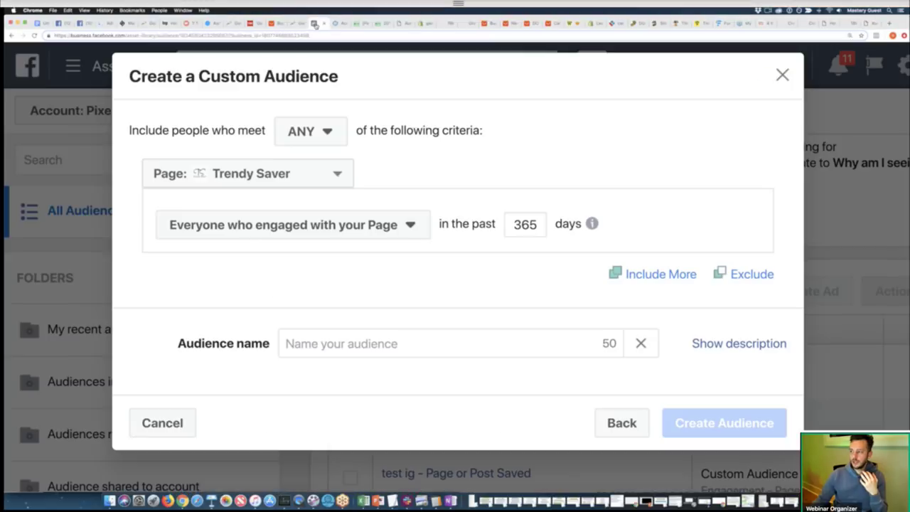
left_click(782, 76)
left_click(409, 293)
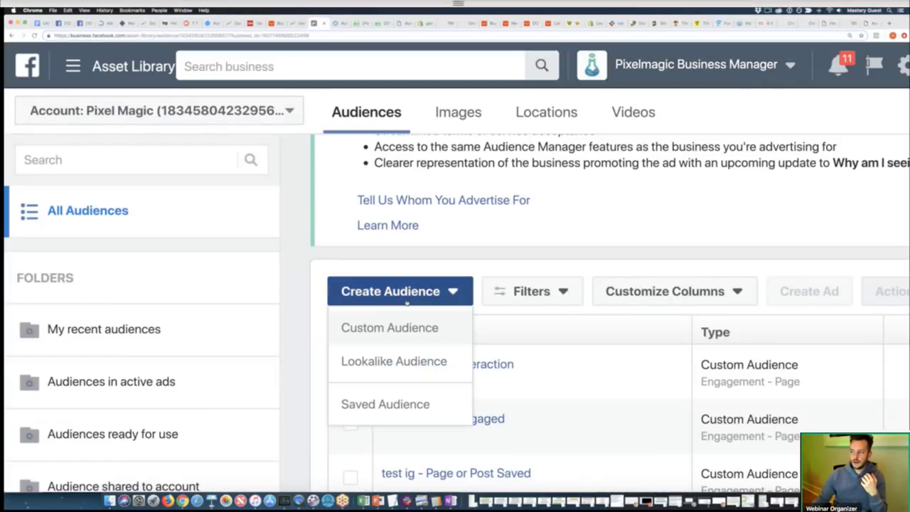
left_click(382, 335)
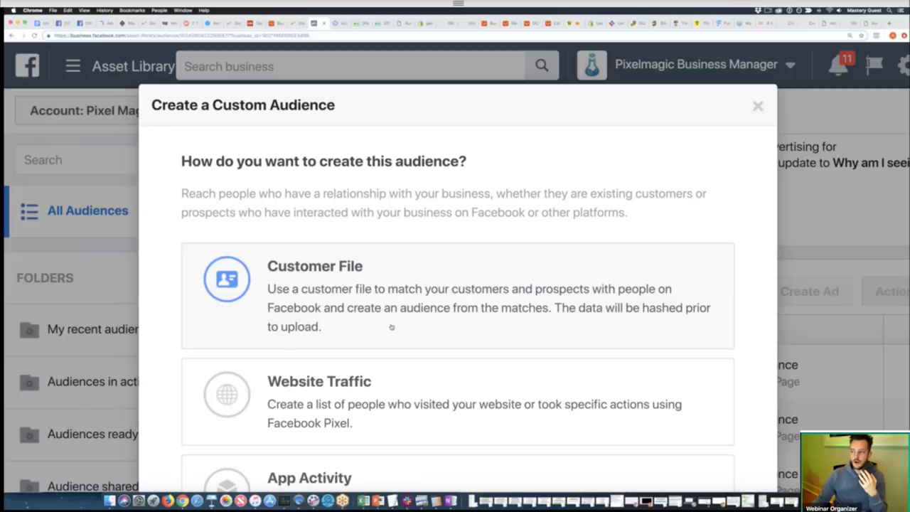
scroll(391, 327, "down", 12)
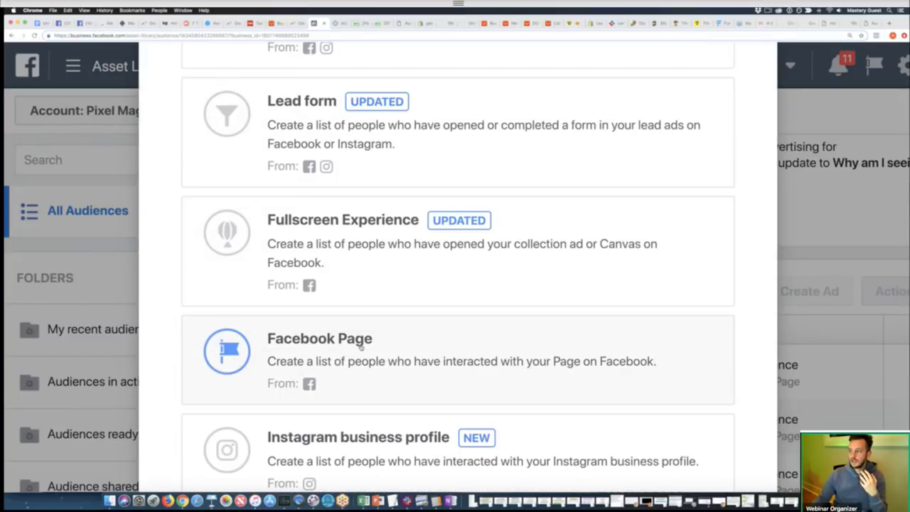
scroll(361, 345, "down", 3)
left_click(383, 276)
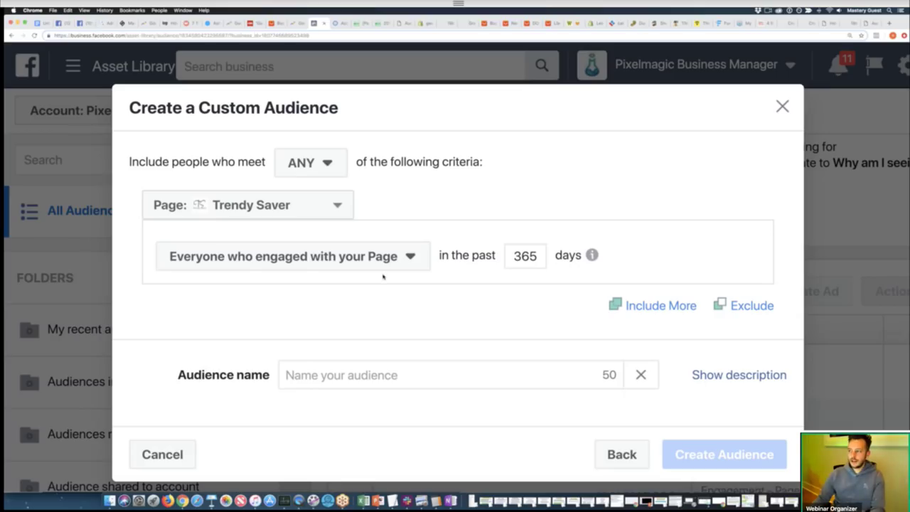
left_click(363, 239)
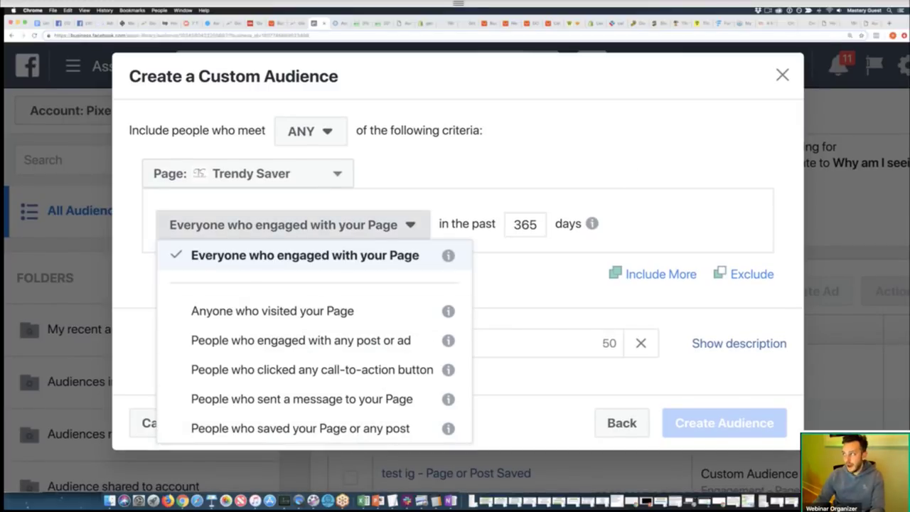
- Return to the Audience Accelerator audiences list and start creating a custom audience for the Pixel Magic account
left_click(868, 23)
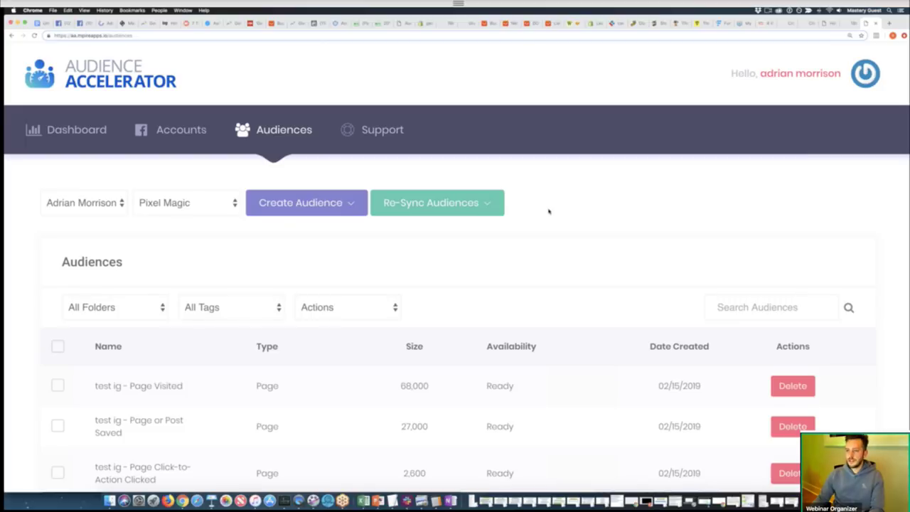
scroll(547, 207, "down", 2)
scroll(547, 207, "up", 2)
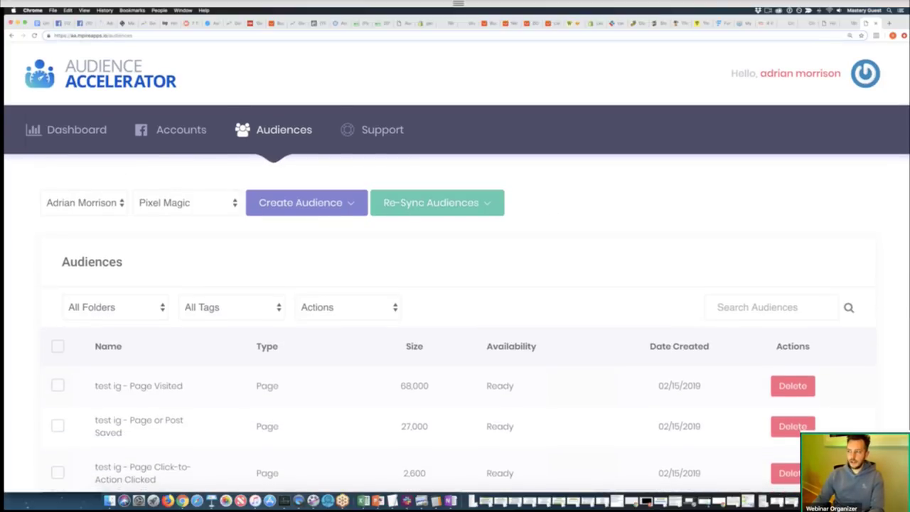
left_click(310, 210)
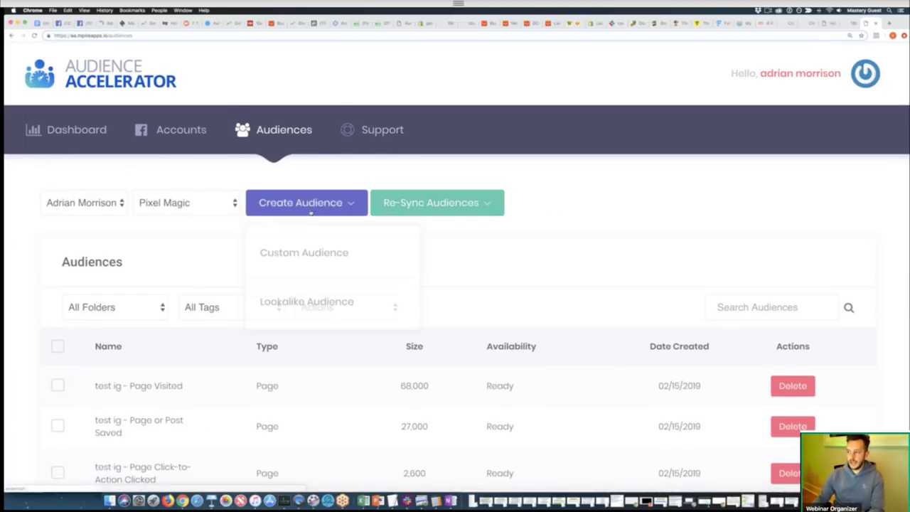
left_click(299, 281)
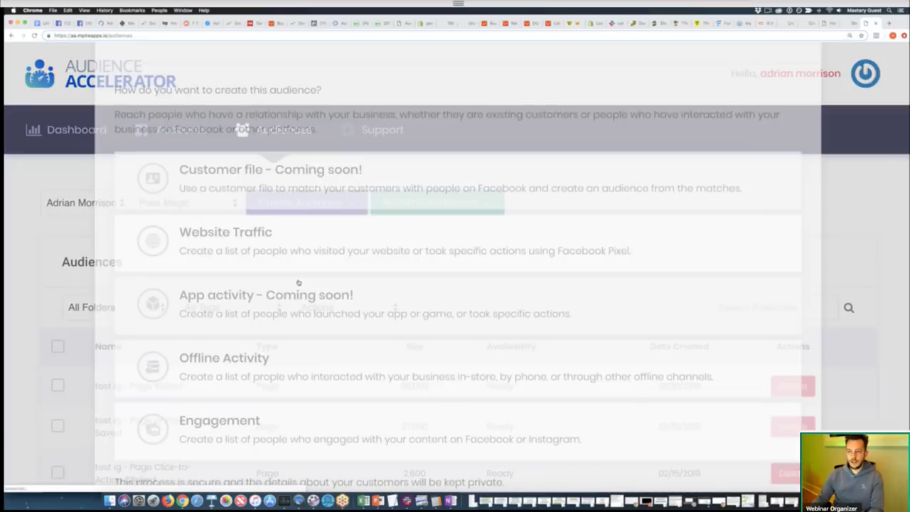
scroll(313, 263, "down", 1)
scroll(316, 255, "down", 2)
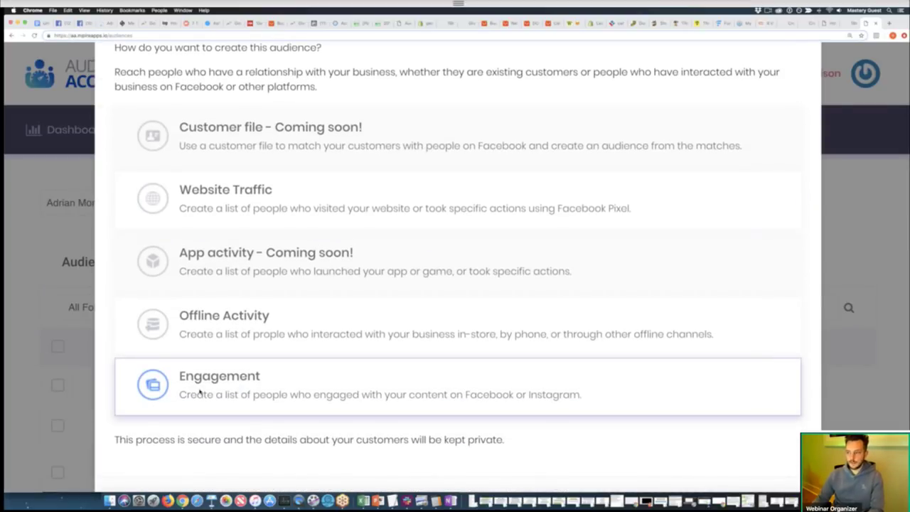
- Base the custom audience on Page engagement and include all the listed engagement types
left_click(199, 393)
scroll(330, 273, "down", 3)
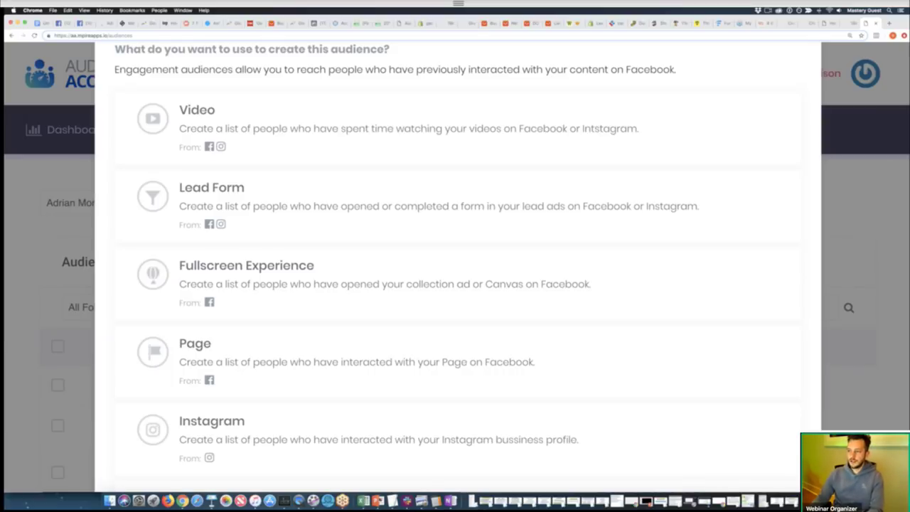
left_click(195, 352)
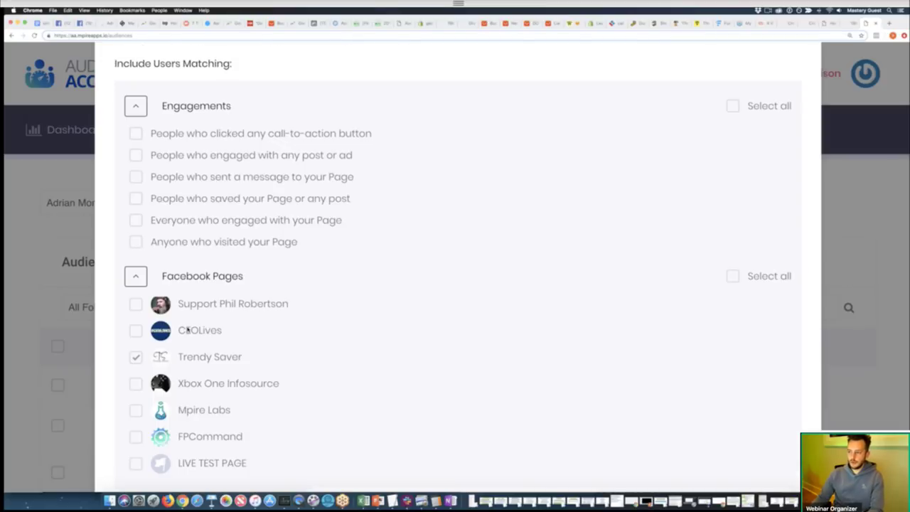
left_click(733, 107)
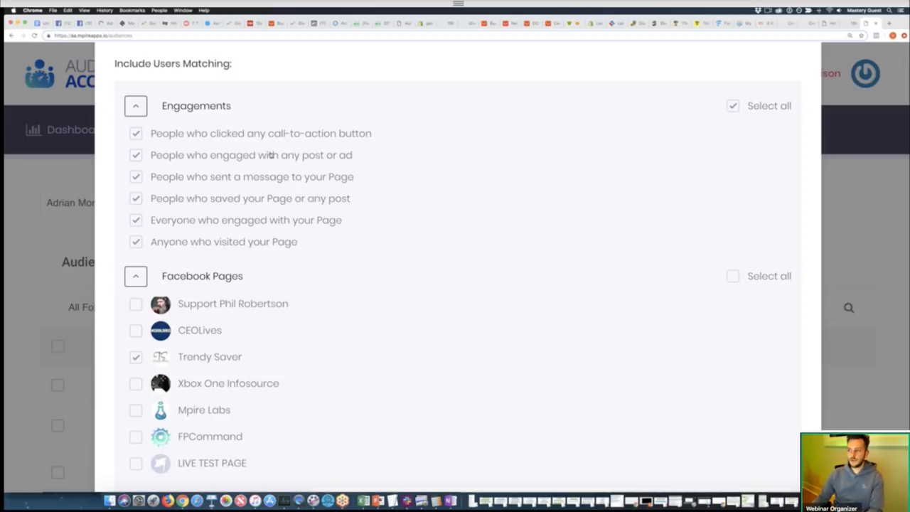
scroll(774, 166, "down", 4)
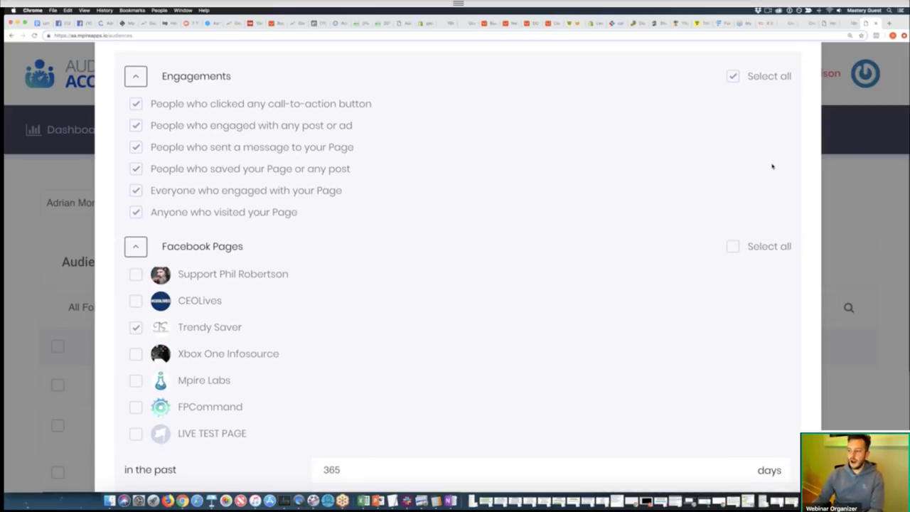
- Name the Trendy Saver audience "Trendy Saver Fanpage Retargeting -", create it and look over the new entries in the audiences list
scroll(723, 415, "down", 3)
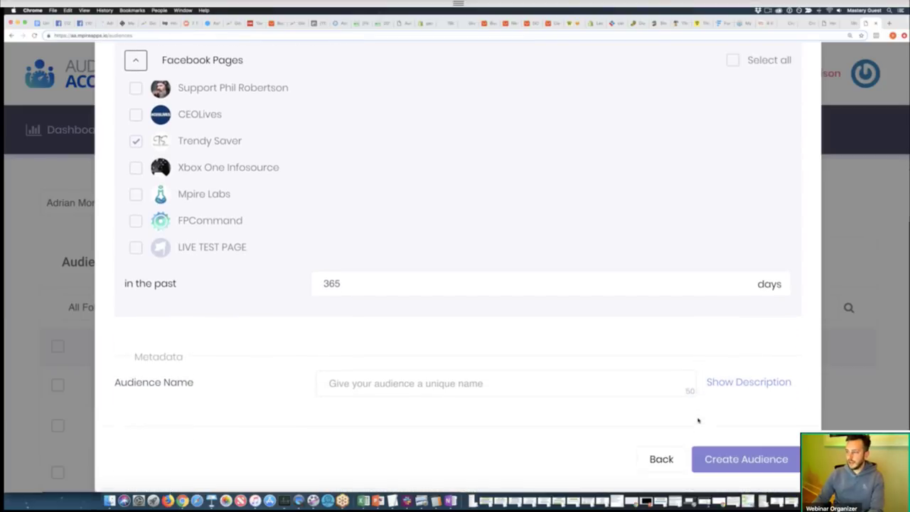
left_click(497, 364)
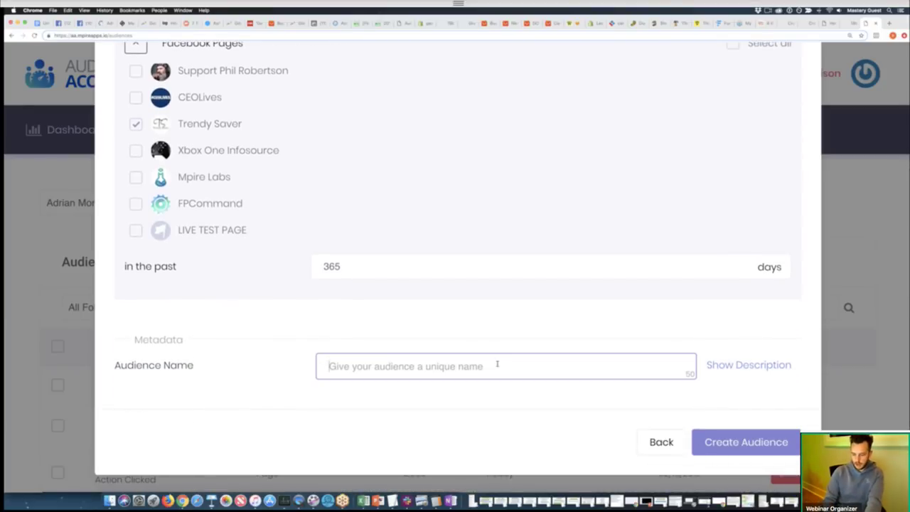
type("Trendy Saver")
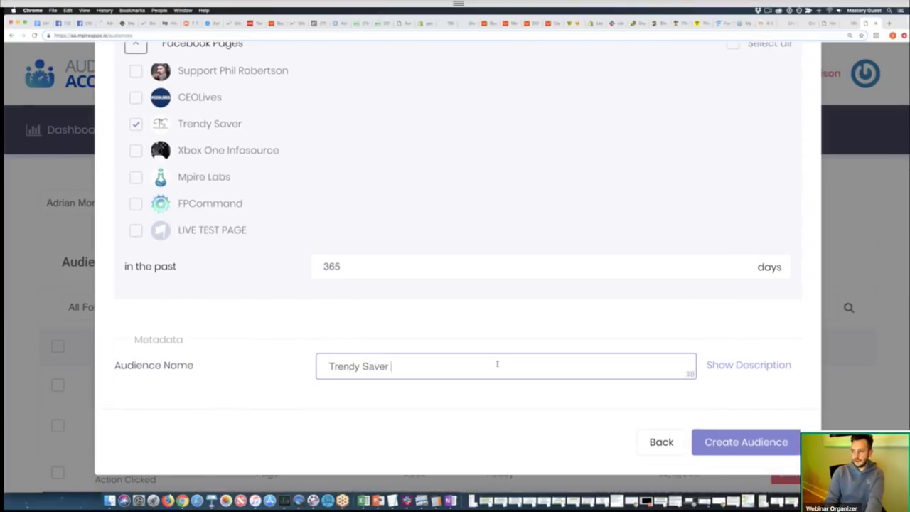
type(" Fanpage Retarg")
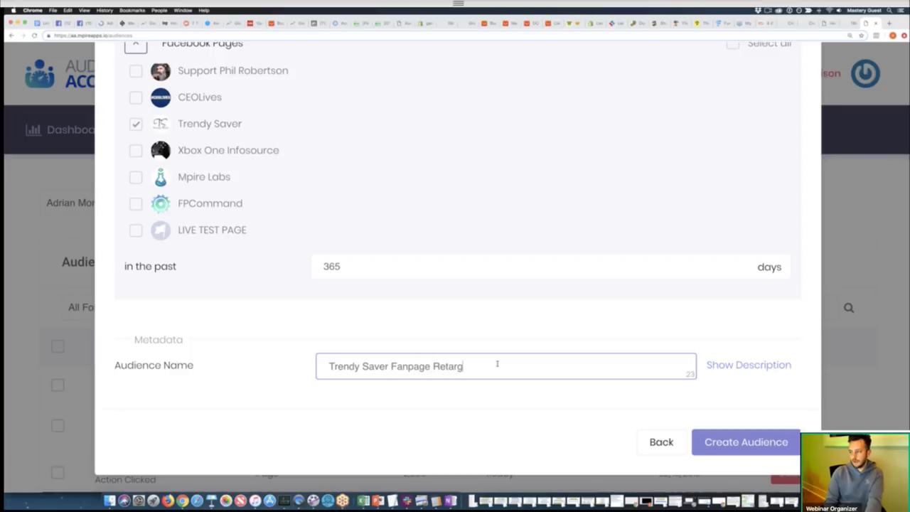
type("eting -")
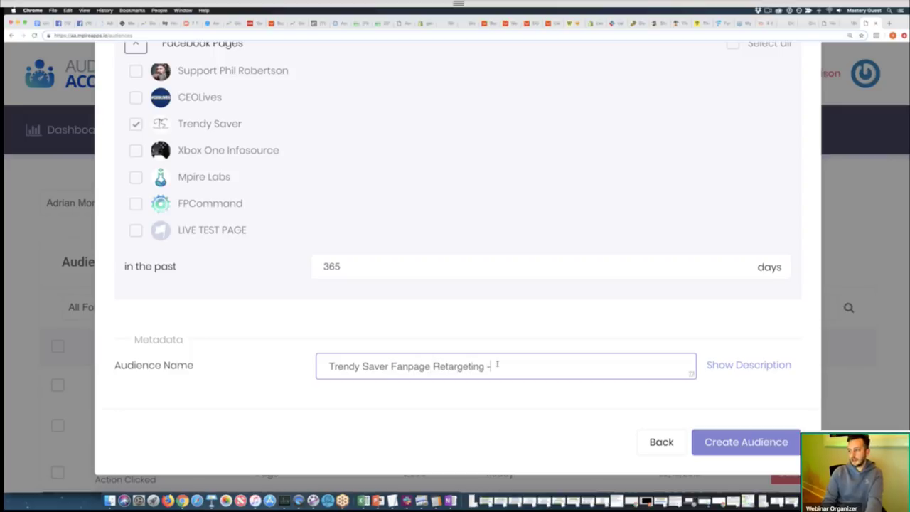
left_click(745, 448)
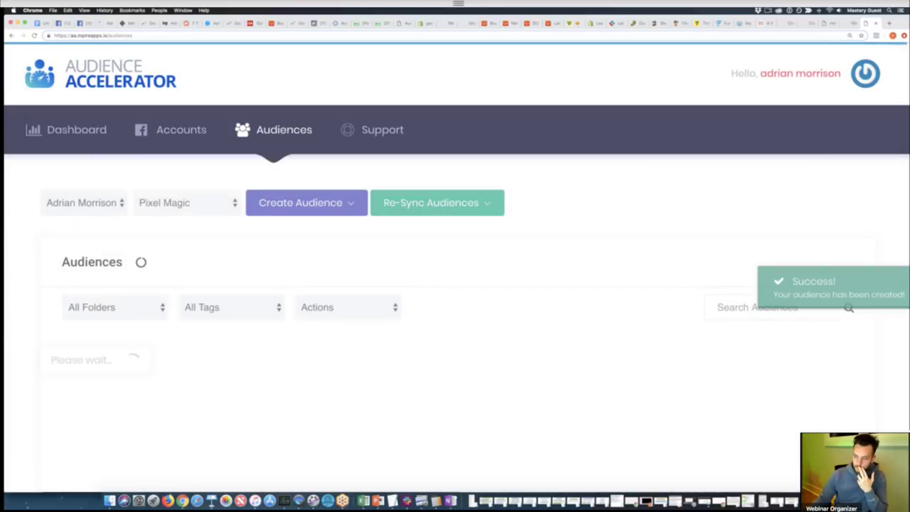
scroll(281, 234, "down", 1)
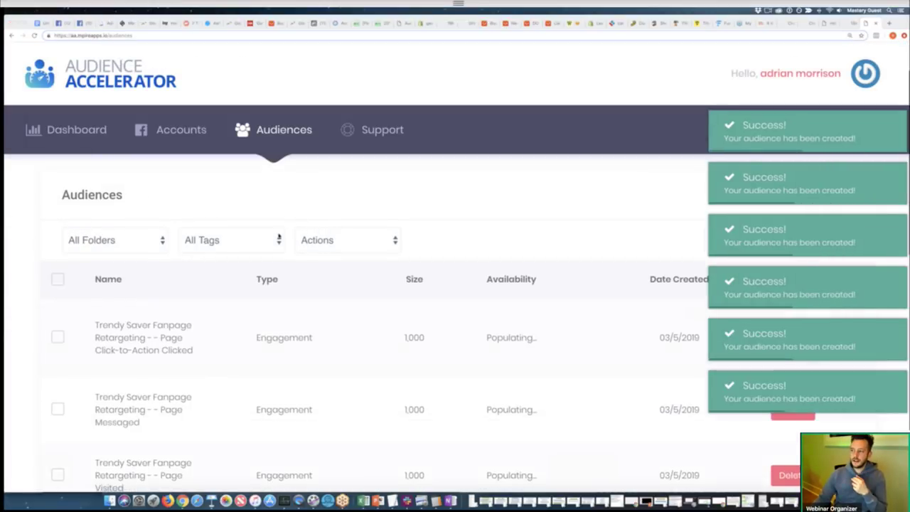
scroll(279, 237, "down", 2)
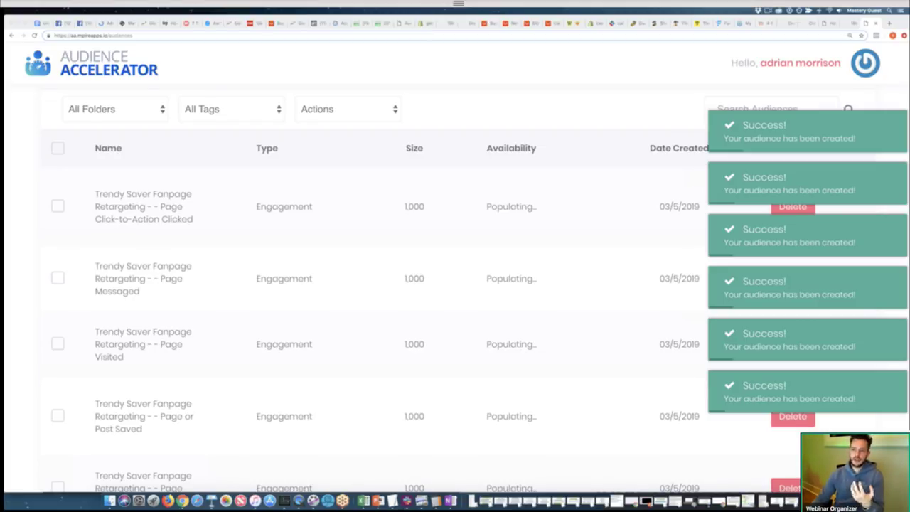
key("ctrl+1")
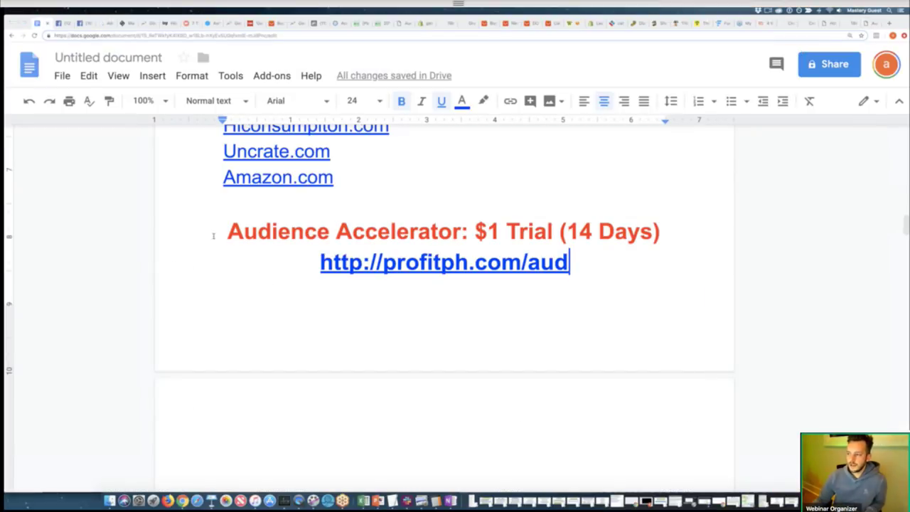
triple_click(600, 277)
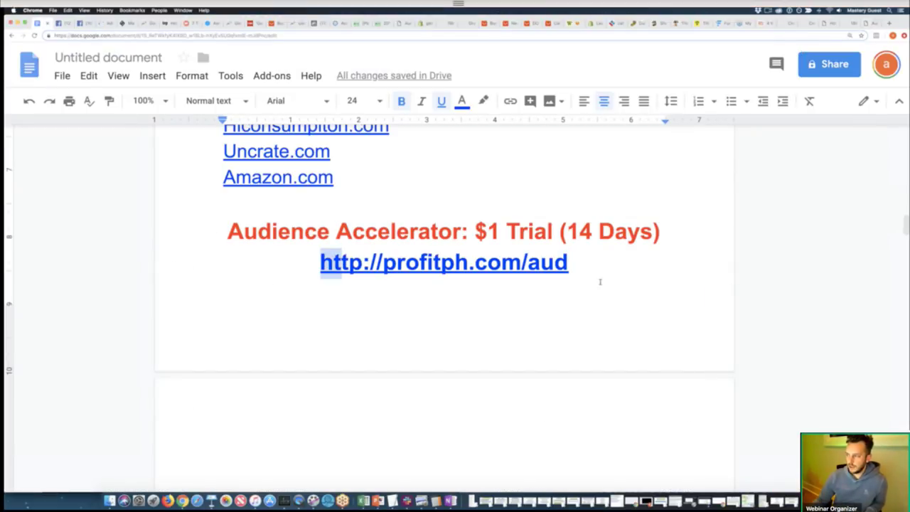
left_click(380, 101)
left_click(362, 305)
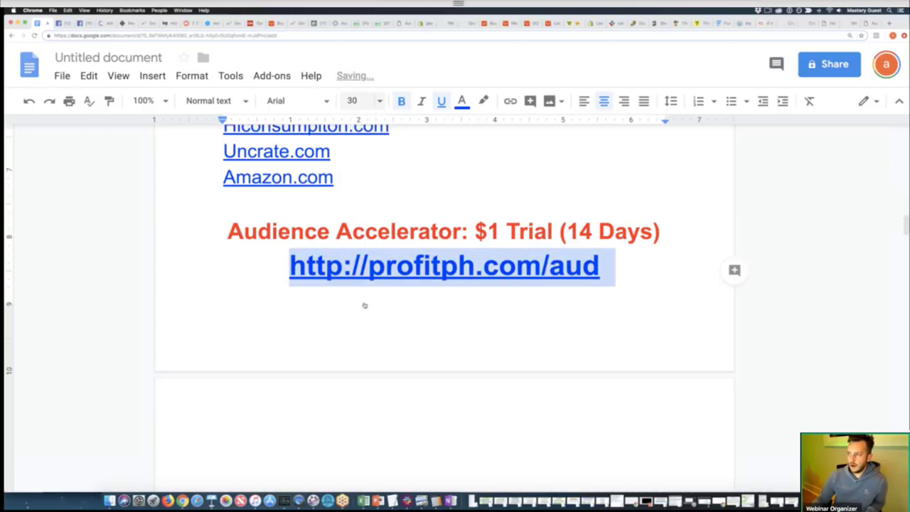
left_click(358, 348)
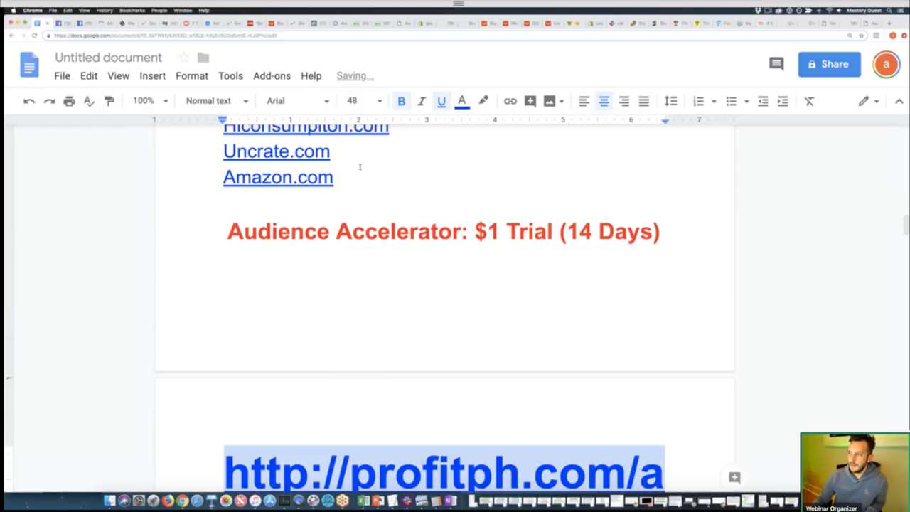
left_click(377, 101)
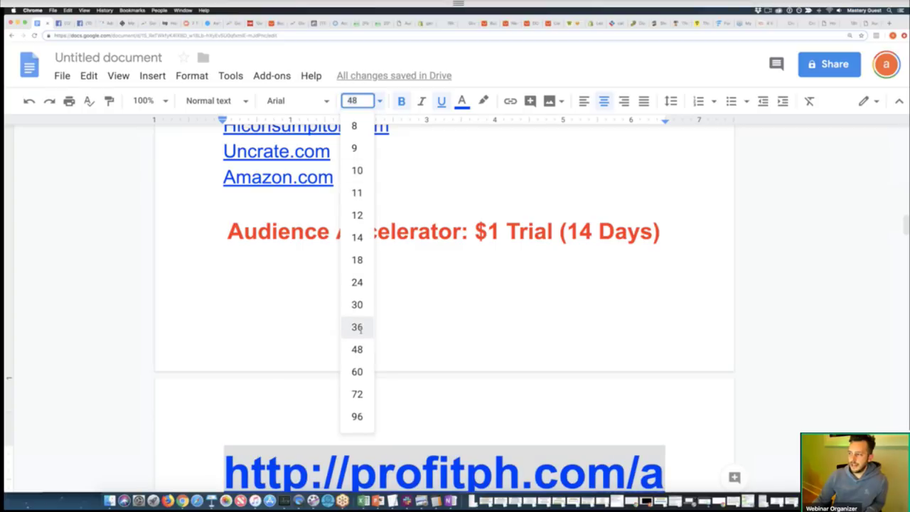
left_click(358, 325)
left_click(468, 328)
scroll(468, 328, "down", 1)
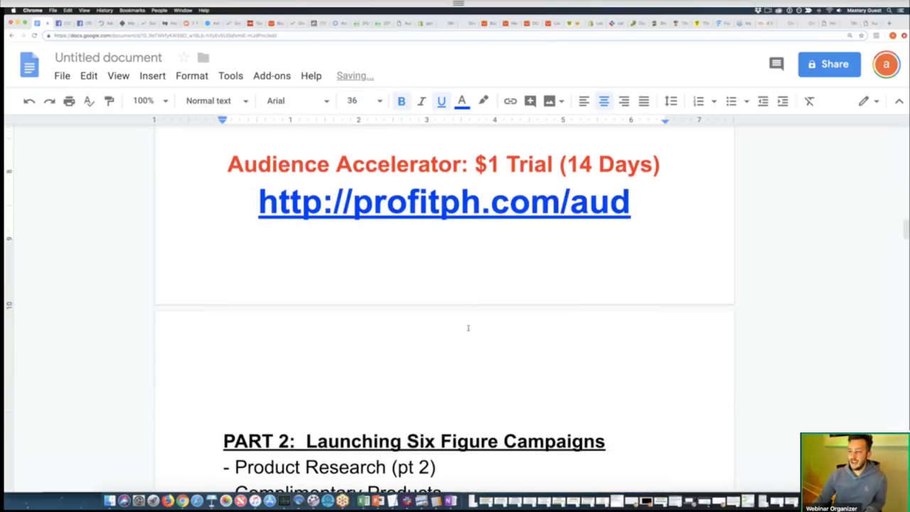
scroll(468, 328, "up", 2)
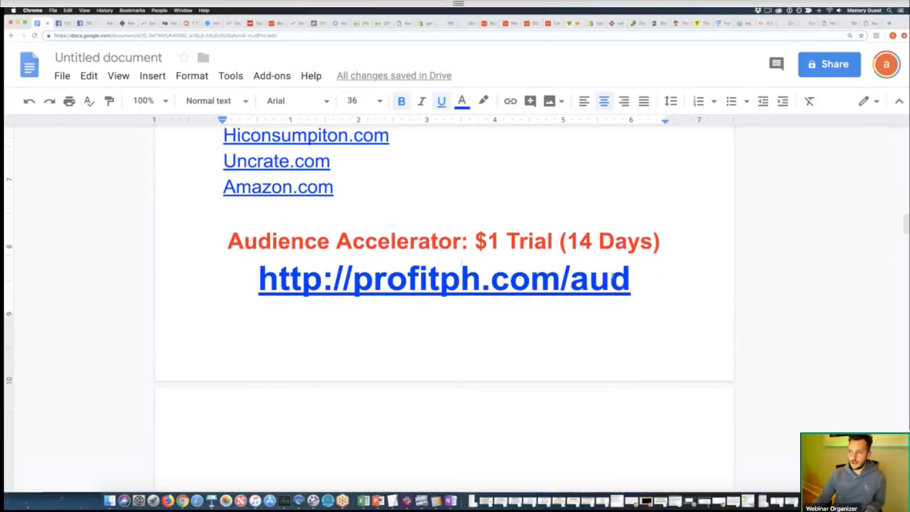
left_click_drag(242, 277, 686, 292)
key("Right")
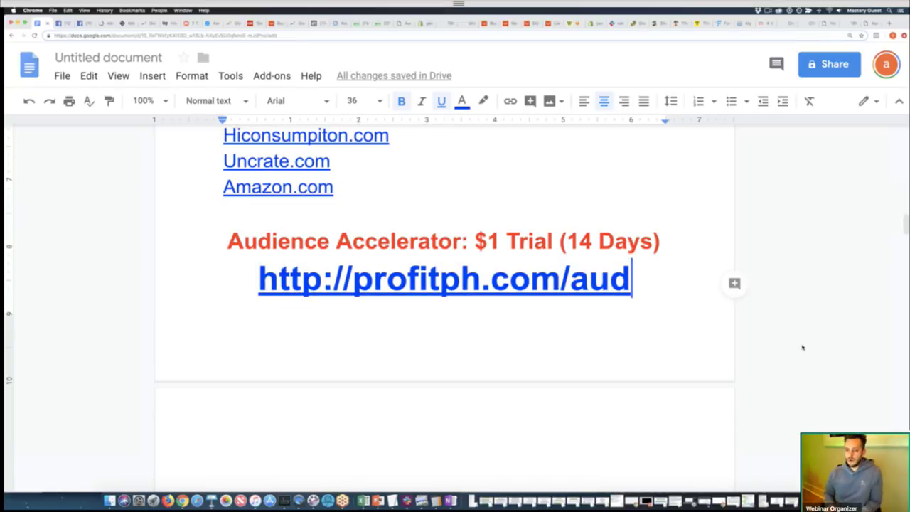